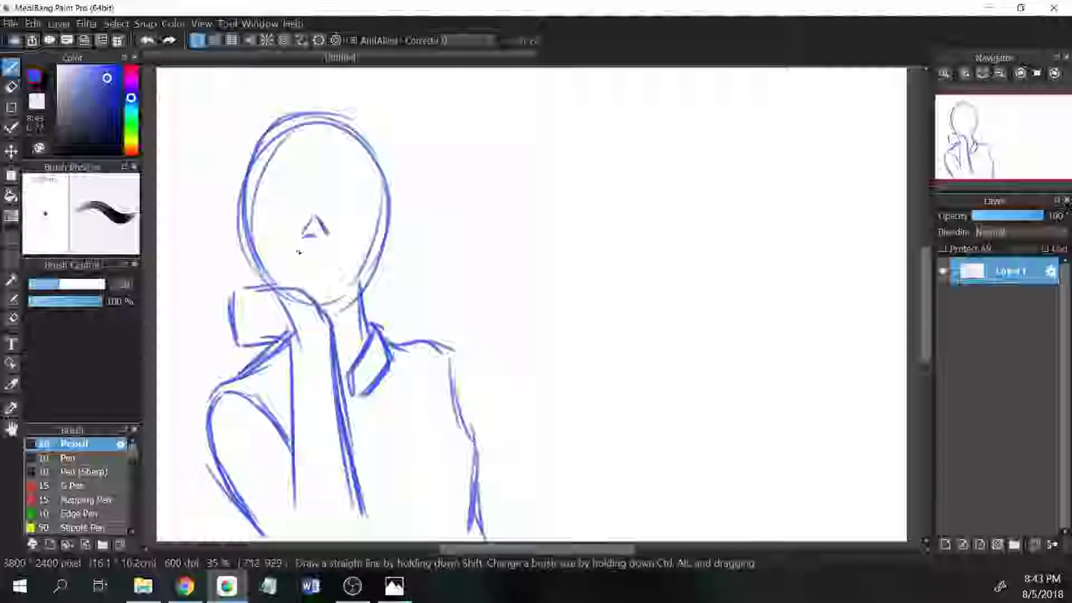
# - Sketch the mouth, both eyes with one winking, the eyebrows and a fringe of hair on the head in blue pencil
pyautogui.moveTo(301, 256); pyautogui.dragTo(339, 258)
pyautogui.moveTo(332, 202); pyautogui.dragTo(363, 202)
pyautogui.moveTo(270, 204)
pyautogui.mouseDown()
pyautogui.moveTo(292, 208)
pyautogui.moveTo(259, 178)
pyautogui.moveTo(304, 169)
pyautogui.mouseUp()
pyautogui.moveTo(327, 177)
pyautogui.mouseDown()
pyautogui.moveTo(362, 178)
pyautogui.moveTo(349, 337)
pyautogui.mouseUp()
pyautogui.moveTo(284, 162); pyautogui.dragTo(240, 282)
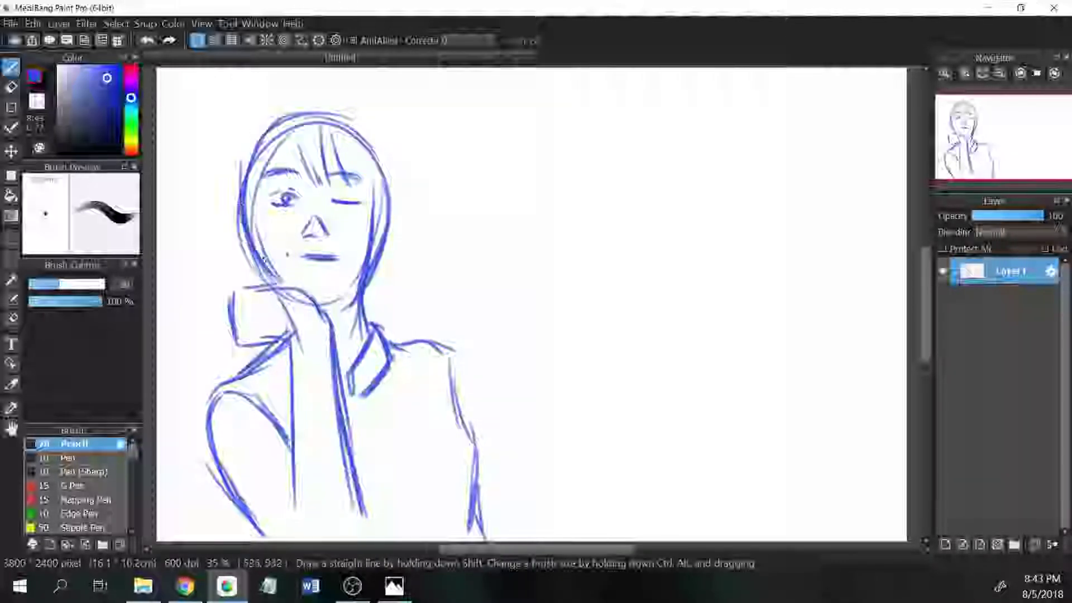
pyautogui.moveTo(296, 121); pyautogui.dragTo(279, 186)
pyautogui.moveTo(286, 224); pyautogui.dragTo(240, 307)
# - Sketch the lowered arm extending from the shoulder and a small fold beside the raised forearm
pyautogui.moveTo(472, 362); pyautogui.dragTo(593, 538)
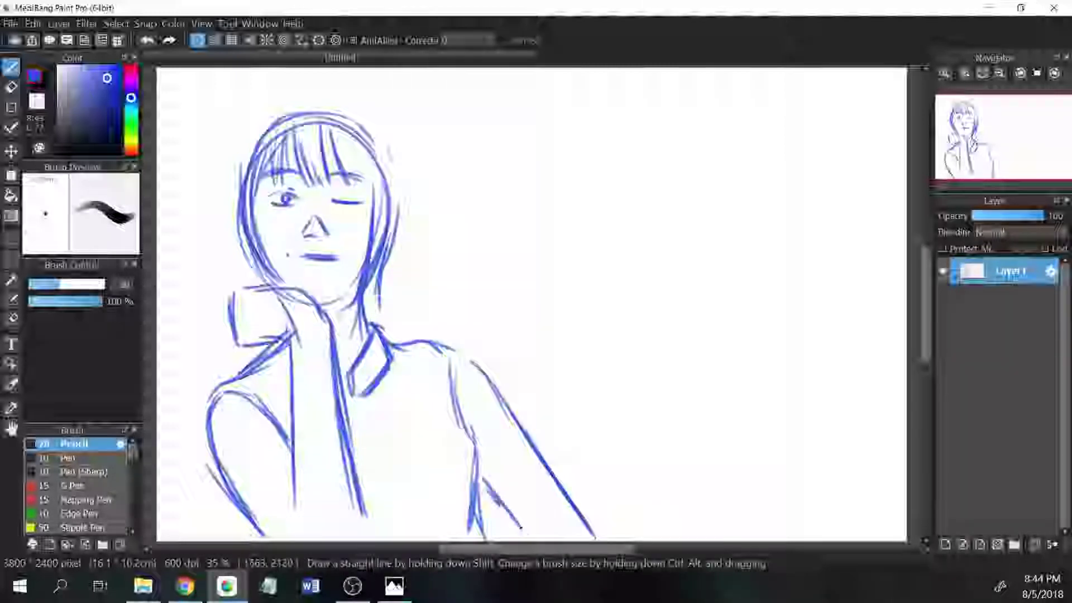
pyautogui.moveTo(482, 379); pyautogui.dragTo(581, 522)
pyautogui.moveTo(484, 479); pyautogui.dragTo(530, 535)
pyautogui.moveTo(363, 464); pyautogui.dragTo(385, 481)
pyautogui.moveTo(370, 511); pyautogui.dragTo(386, 492)
# - Sketch the outer hair contour around the head and the bent fingers of the raised hand
pyautogui.moveTo(393, 227); pyautogui.dragTo(360, 321)
pyautogui.moveTo(234, 204); pyautogui.dragTo(296, 100)
pyautogui.moveTo(246, 282); pyautogui.dragTo(215, 343)
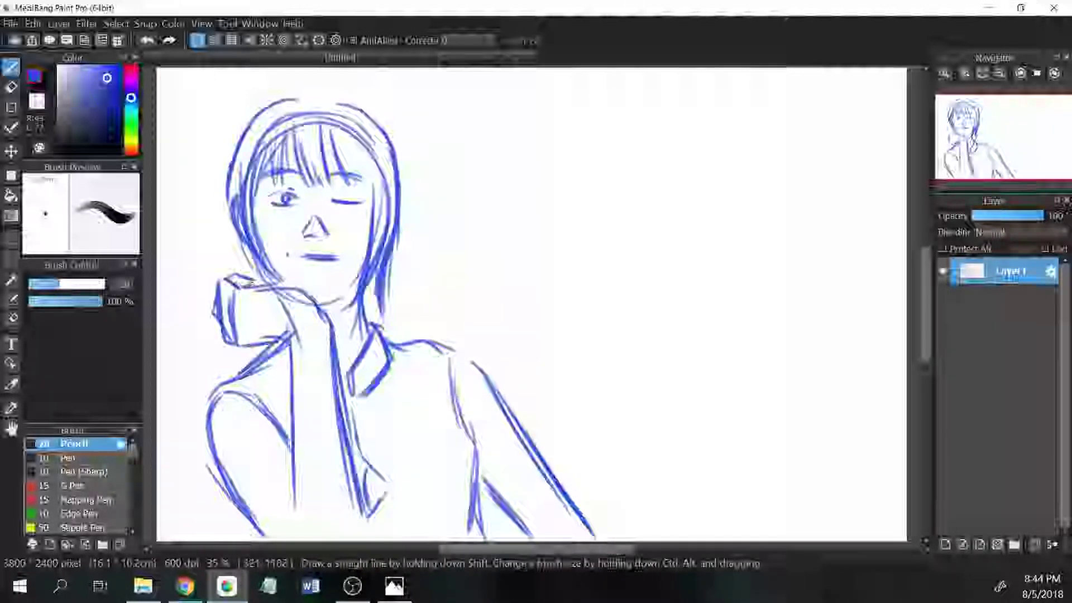
# - Sketch long hair strands falling on both sides of the face, over the shoulders and past the arms
pyautogui.moveTo(241, 201); pyautogui.dragTo(224, 341)
pyautogui.moveTo(268, 338); pyautogui.dragTo(241, 388)
pyautogui.moveTo(234, 215); pyautogui.dragTo(218, 282)
pyautogui.moveTo(217, 319); pyautogui.dragTo(201, 513)
pyautogui.moveTo(229, 335); pyautogui.dragTo(263, 500)
pyautogui.moveTo(212, 441); pyautogui.dragTo(198, 536)
pyautogui.moveTo(399, 206)
pyautogui.mouseDown()
pyautogui.moveTo(486, 346)
pyautogui.moveTo(424, 265)
pyautogui.mouseUp()
pyautogui.moveTo(474, 332); pyautogui.dragTo(539, 436)
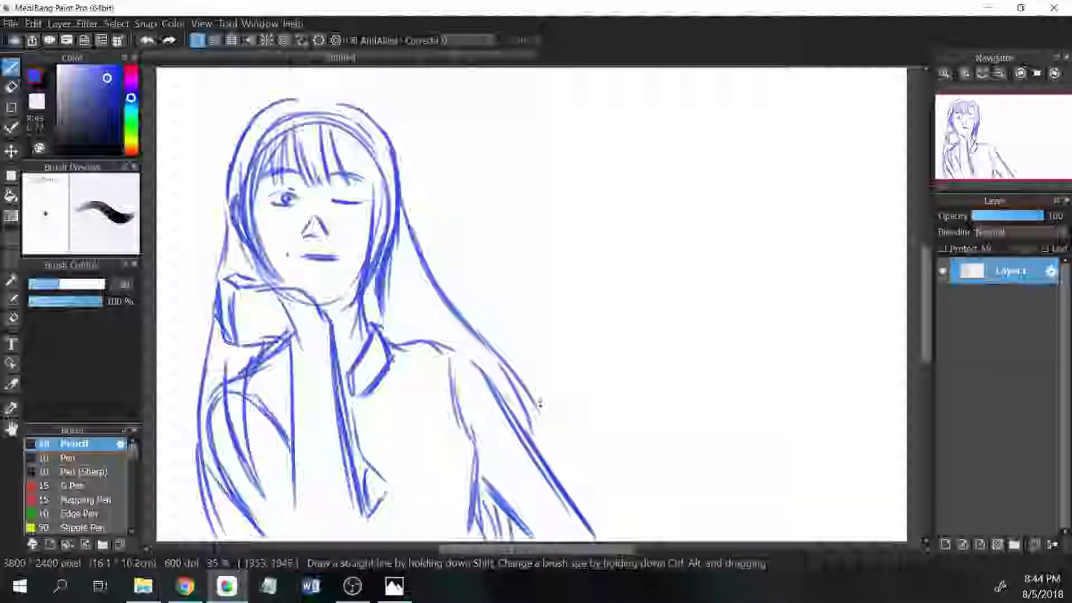
pyautogui.moveTo(256, 162); pyautogui.dragTo(390, 100)
pyautogui.moveTo(408, 190); pyautogui.dragTo(357, 293)
pyautogui.moveTo(472, 357); pyautogui.dragTo(581, 508)
# - Add a new layer, switch to red and sketch a slanted double line along the canvas edge behind the figure
pyautogui.click(946, 544)
pyautogui.click(130, 69)
pyautogui.moveTo(158, 145)
pyautogui.mouseDown()
pyautogui.moveTo(181, 411)
pyautogui.moveTo(158, 460)
pyautogui.mouseUp()
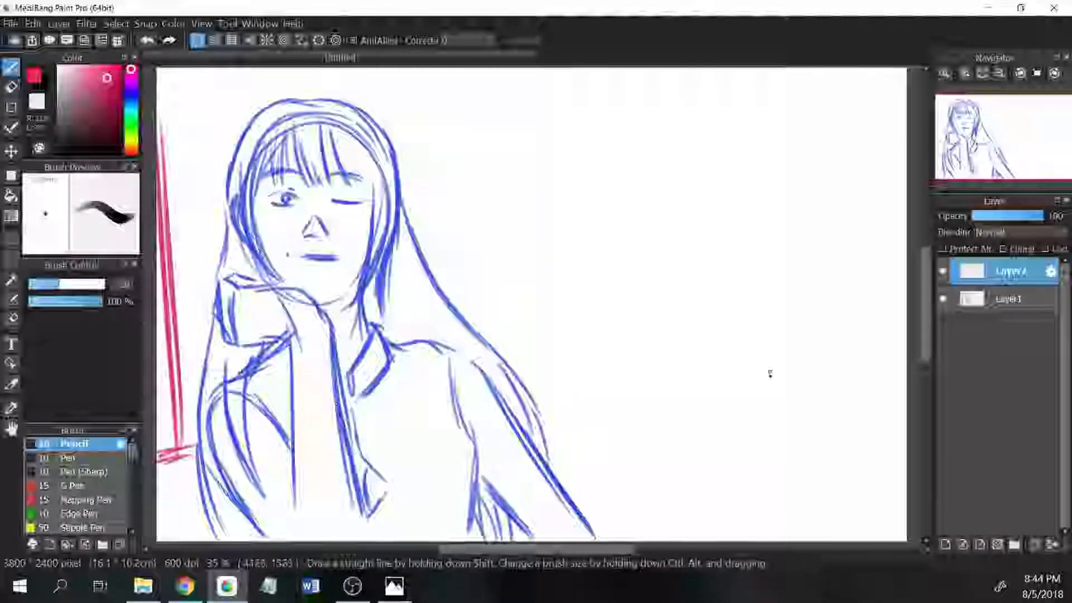
# - Sketch the background wall in red with a double rail, a large round shape and a framed corner
pyautogui.moveTo(489, 323); pyautogui.dragTo(900, 279)
pyautogui.moveTo(403, 83); pyautogui.dragTo(514, 232)
pyautogui.moveTo(746, 90); pyautogui.dragTo(600, 246)
pyautogui.moveTo(870, 72)
pyautogui.mouseDown()
pyautogui.moveTo(868, 229)
pyautogui.moveTo(881, 201)
pyautogui.mouseUp()
pyautogui.moveTo(494, 335)
pyautogui.mouseDown()
pyautogui.moveTo(902, 293)
pyautogui.moveTo(894, 291)
pyautogui.mouseUp()
# - Sketch the seat back behind the shoulder in red and add small marks beside the figure
pyautogui.moveTo(500, 357)
pyautogui.mouseDown()
pyautogui.moveTo(617, 369)
pyautogui.moveTo(625, 528)
pyautogui.mouseUp()
pyautogui.moveTo(627, 374); pyautogui.dragTo(636, 536)
pyautogui.moveTo(170, 506); pyautogui.dragTo(165, 522)
pyautogui.moveTo(564, 461); pyautogui.dragTo(584, 472)
# - Switch back to blue and rework the nose on Layer1, undoing an unwanted stroke
pyautogui.click(130, 97)
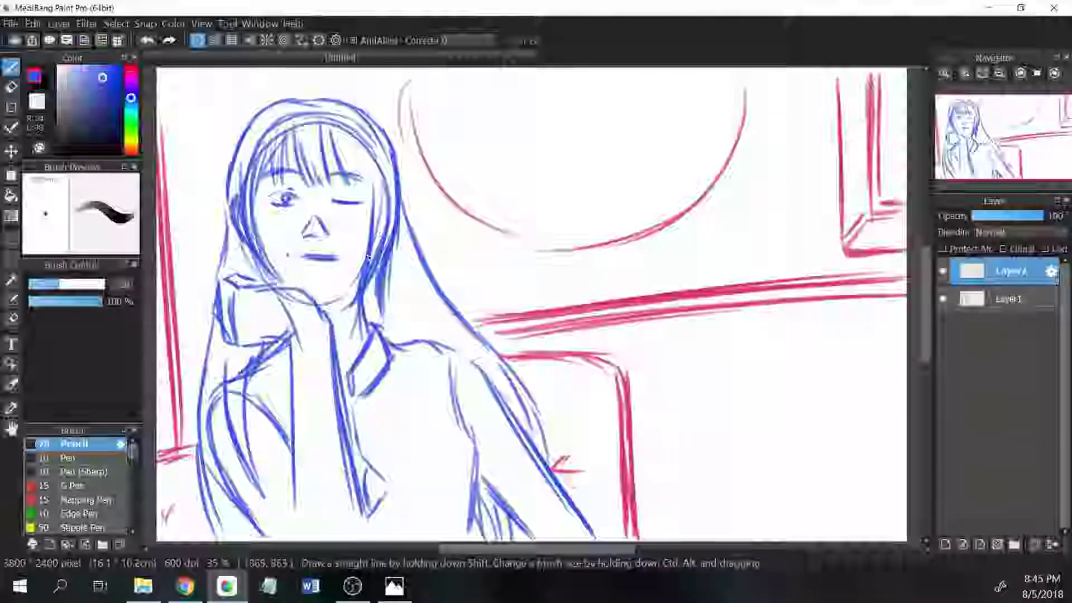
pyautogui.click(1010, 299)
pyautogui.moveTo(307, 231); pyautogui.dragTo(325, 240)
pyautogui.moveTo(318, 201)
pyautogui.mouseDown()
pyautogui.moveTo(326, 239)
pyautogui.moveTo(301, 240)
pyautogui.mouseUp()
pyautogui.hotkey('ctrl', 'z')
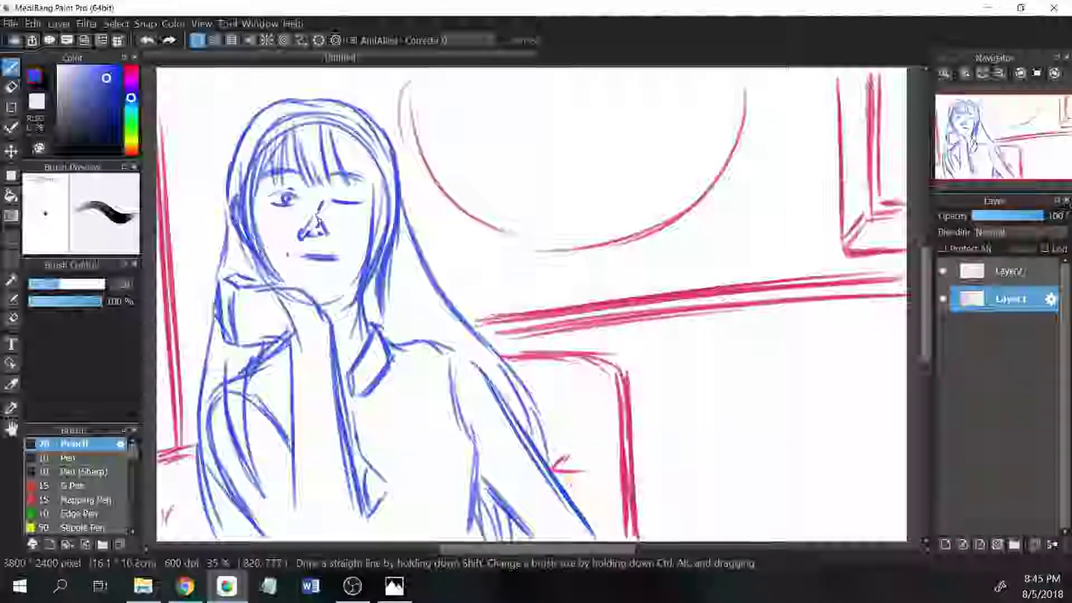
# - Add a new layer for line art, fade the figure sketch, and set the Pen brush to black
pyautogui.click(946, 545)
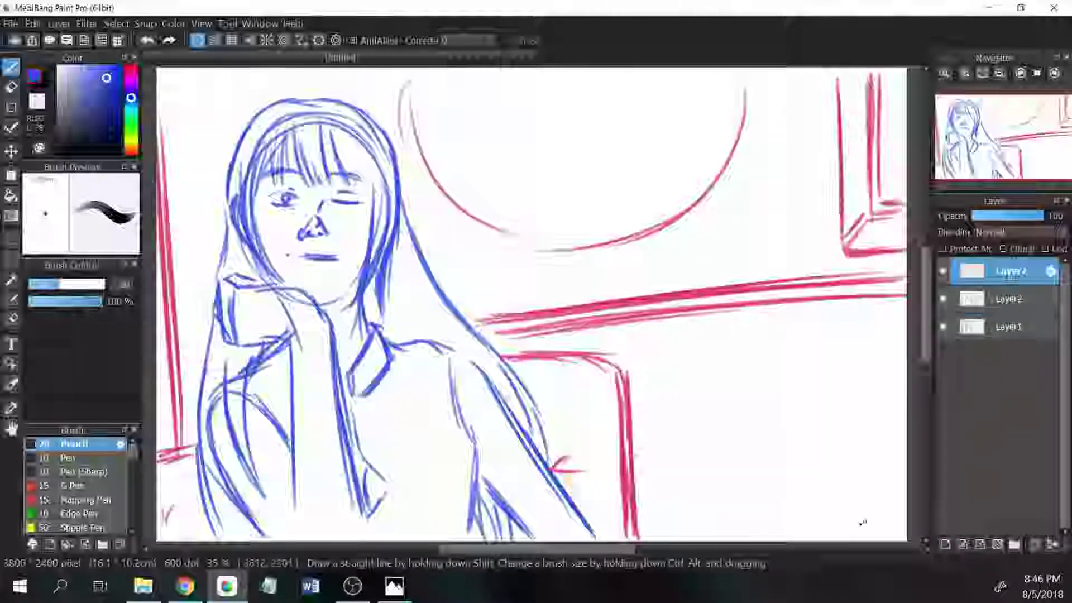
pyautogui.click(69, 458)
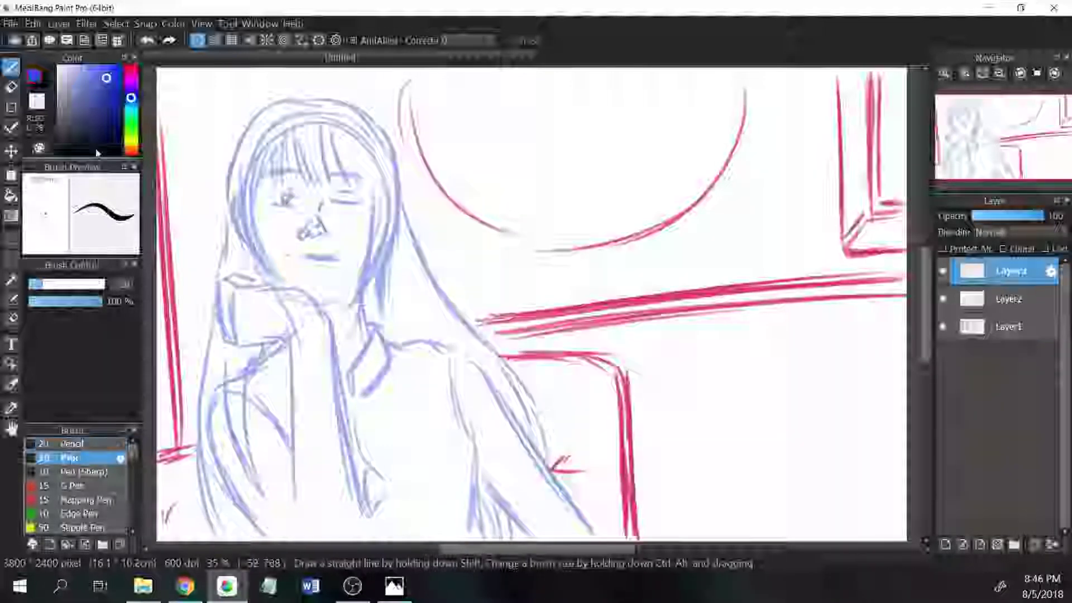
pyautogui.click(58, 153)
# - Ink the inner edge of the raised forearm with one long line, redoing the first attempt
pyautogui.moveTo(291, 323); pyautogui.dragTo(292, 524)
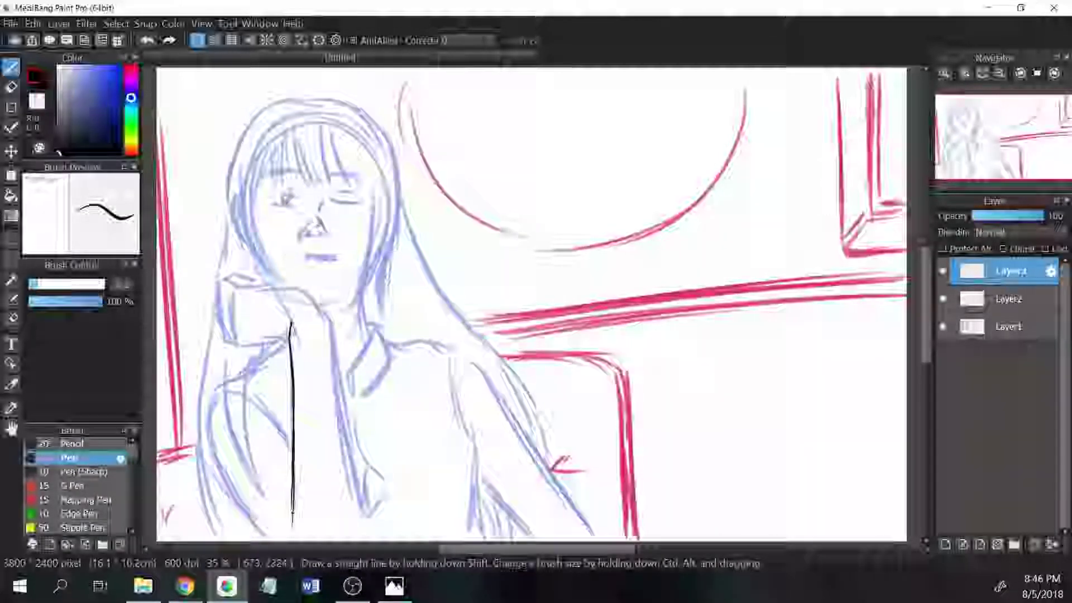
pyautogui.hotkey('ctrl', 'z')
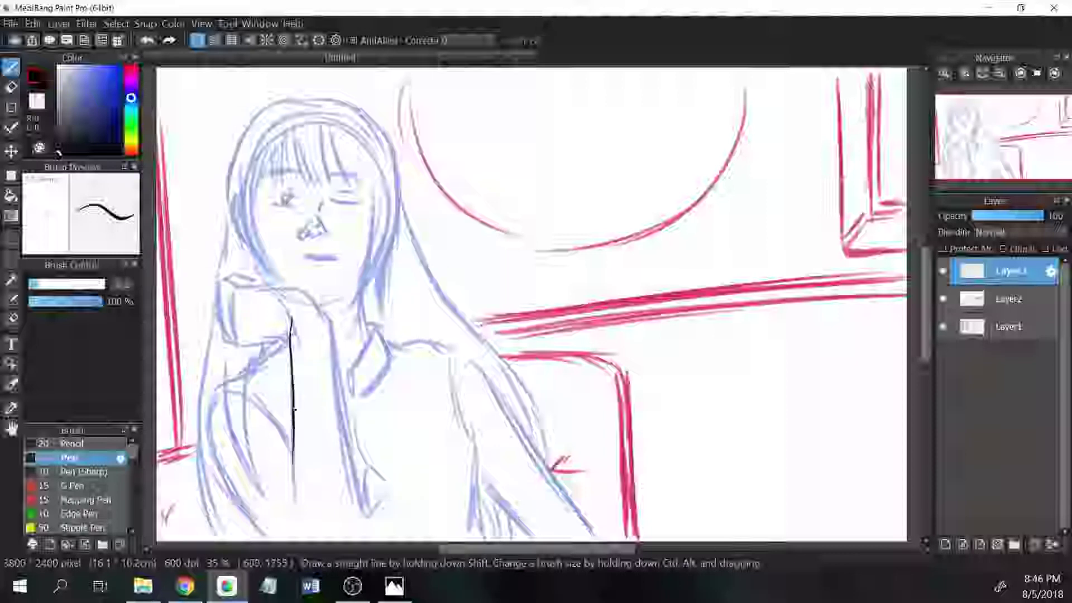
pyautogui.moveTo(293, 463); pyautogui.dragTo(292, 522)
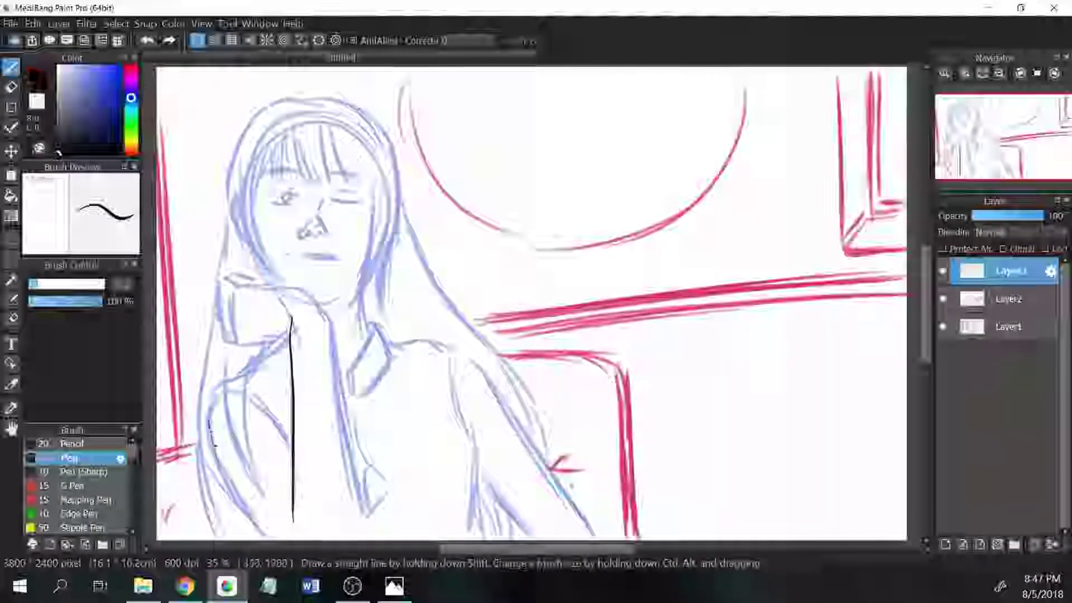
# - Ink the outer curve of the bent upper arm and tidy its upper end with the eraser
pyautogui.moveTo(210, 427); pyautogui.dragTo(266, 538)
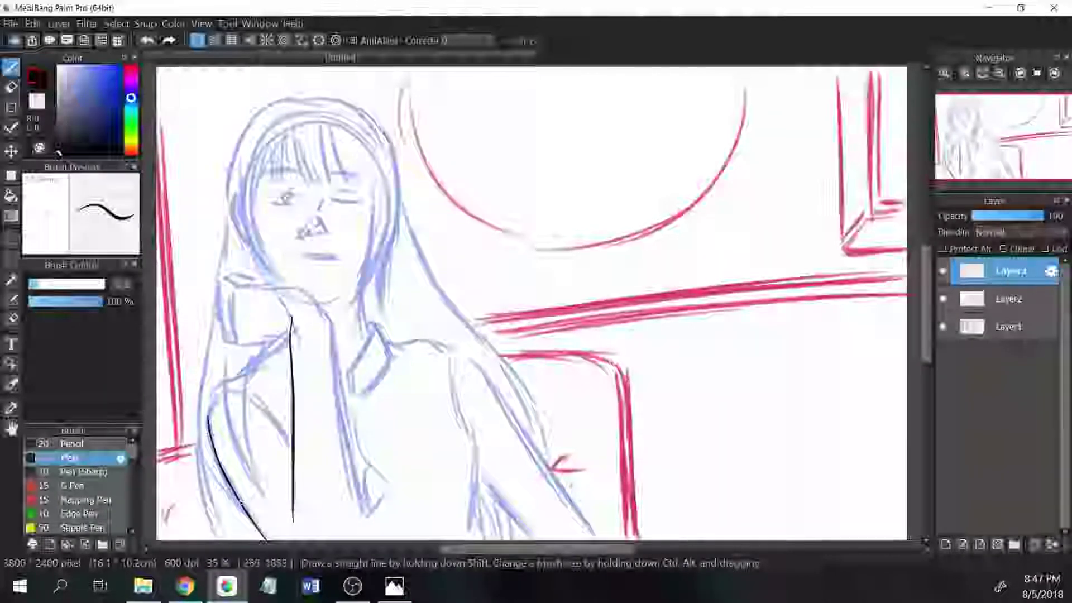
pyautogui.moveTo(222, 397); pyautogui.dragTo(209, 420)
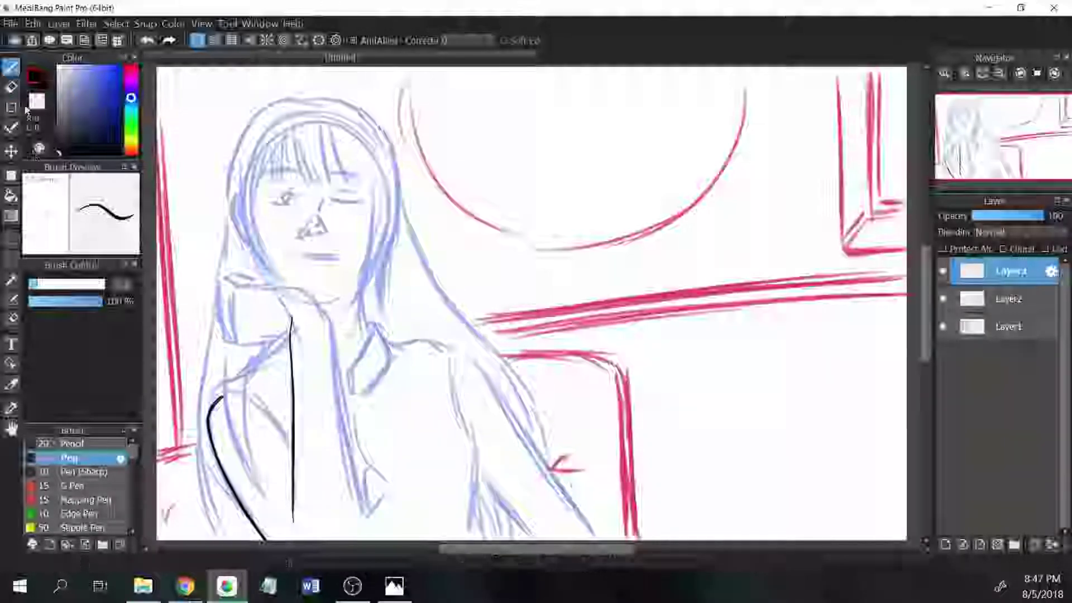
pyautogui.press('e')
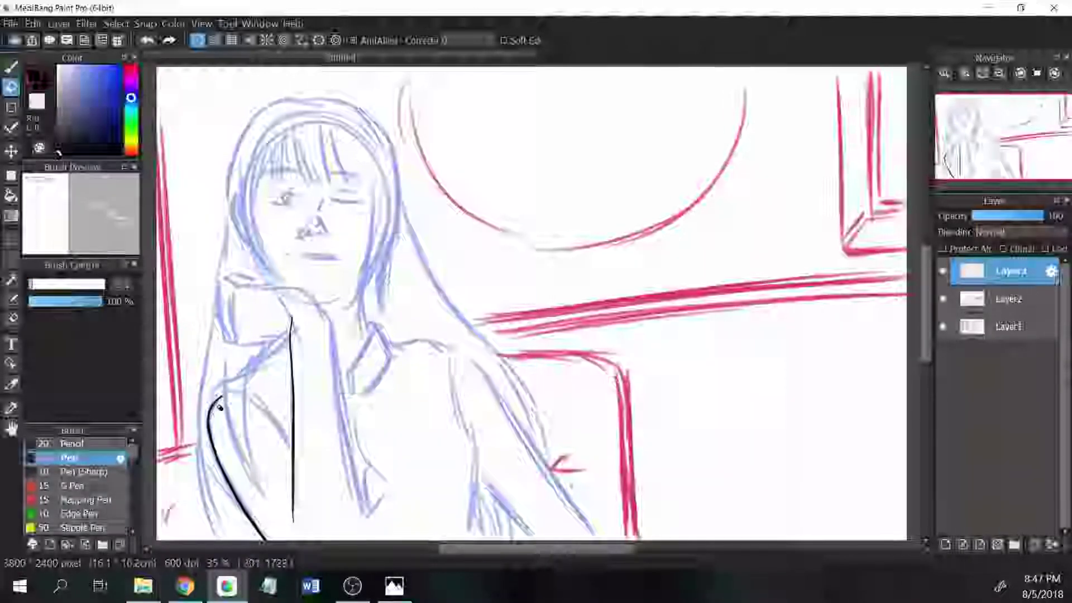
pyautogui.press('b')
# - Ink the back of the wrist and the outer edge of the raised forearm, and switch to the Pen (Sharp) brush
pyautogui.moveTo(296, 288)
pyautogui.mouseDown()
pyautogui.moveTo(328, 321)
pyautogui.moveTo(359, 539)
pyautogui.mouseUp()
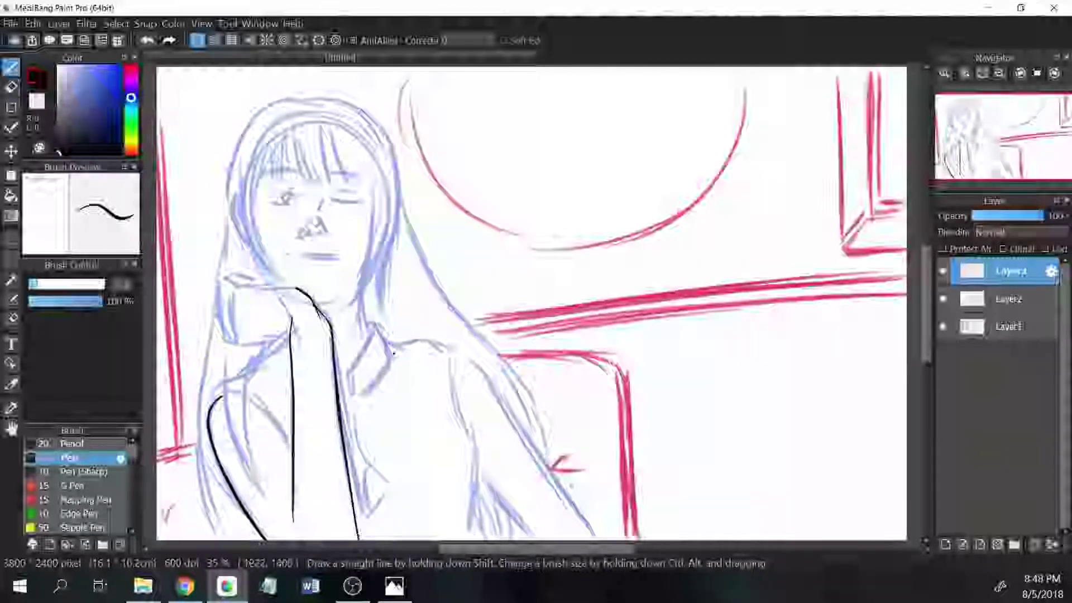
pyautogui.press('e')
pyautogui.press('Down')
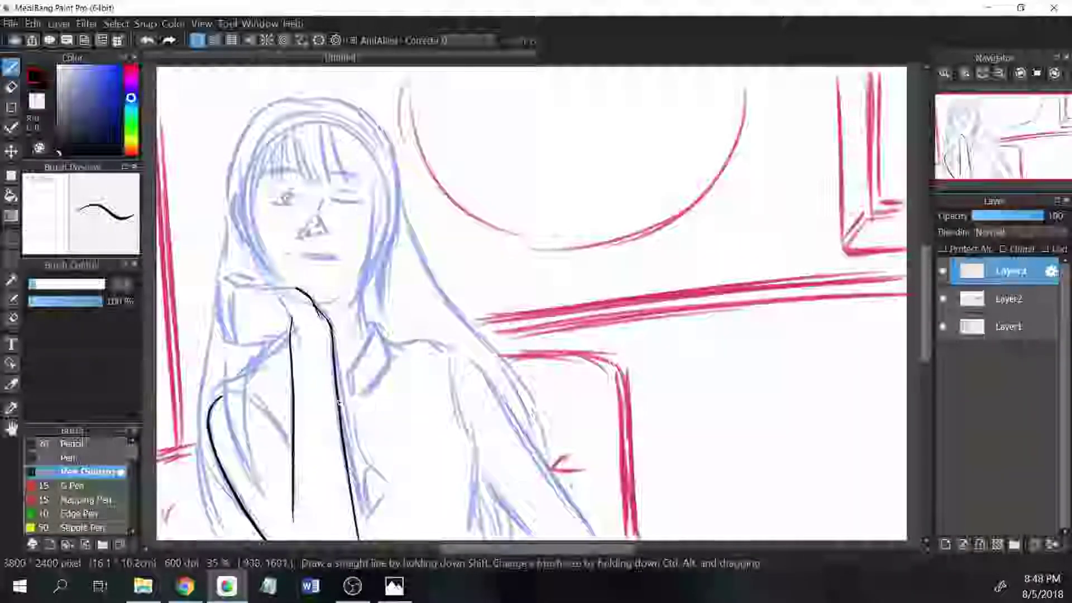
pyautogui.press('b')
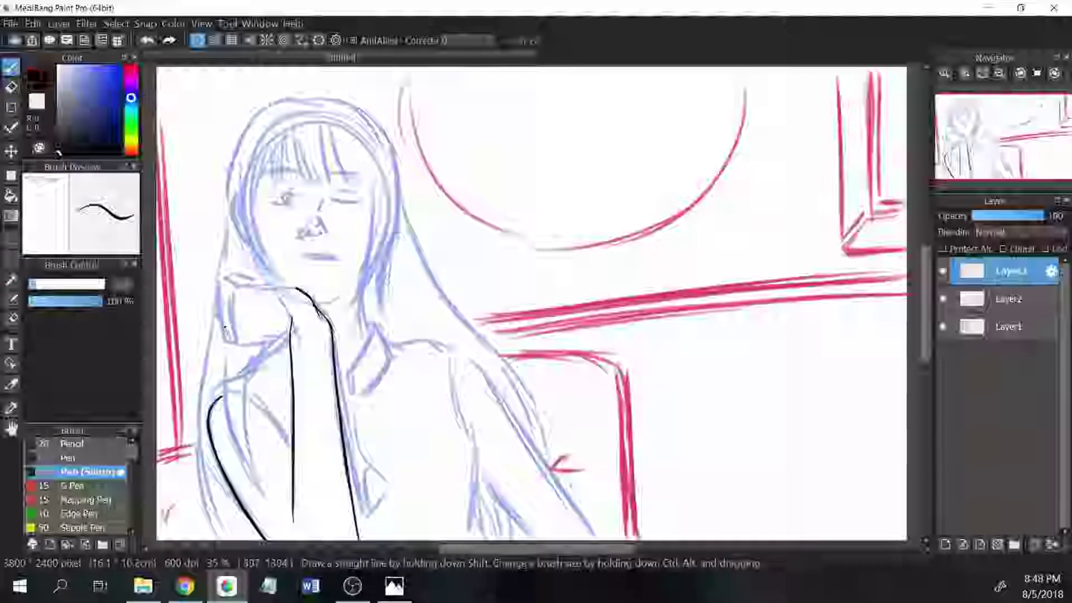
# - Ink the lower edge of the raised hand and its wrist crease, cleaning up the lines with the eraser
pyautogui.moveTo(224, 324); pyautogui.dragTo(241, 329)
pyautogui.moveTo(443, 275); pyautogui.dragTo(335, 458)
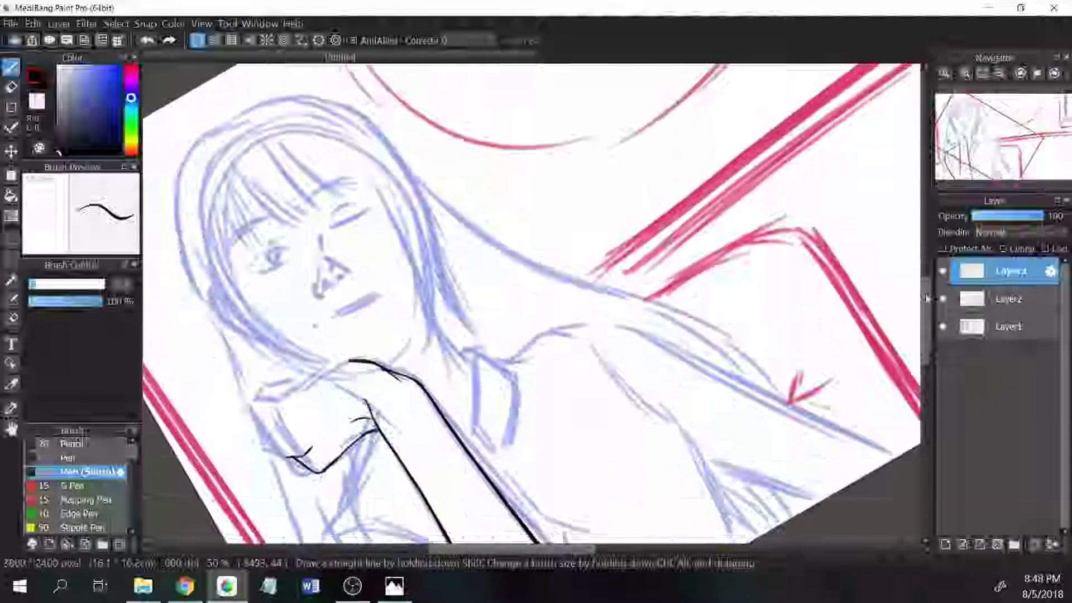
pyautogui.scroll(2, 331, 474)
pyautogui.press('e')
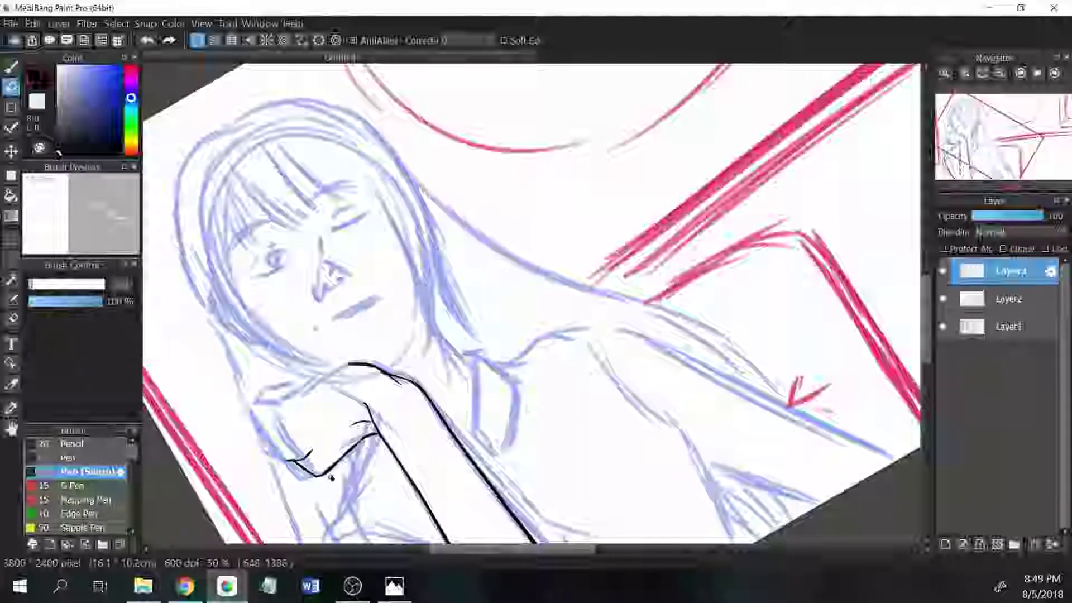
pyautogui.press('b')
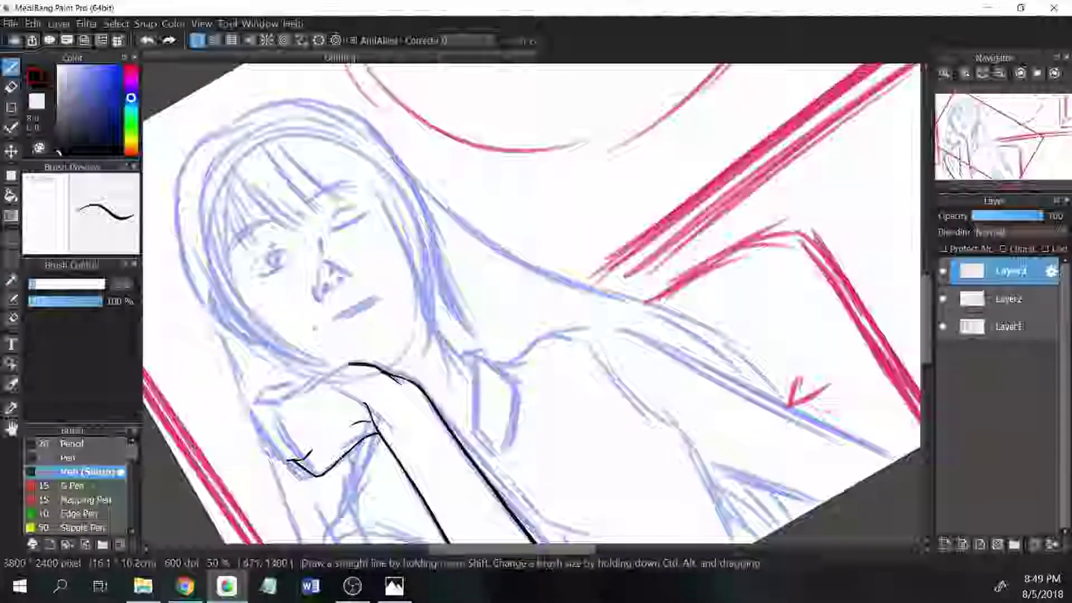
# - Ink a short line for the upper finger of the raised hand and refine it with the eraser
pyautogui.moveTo(391, 335); pyautogui.dragTo(240, 260)
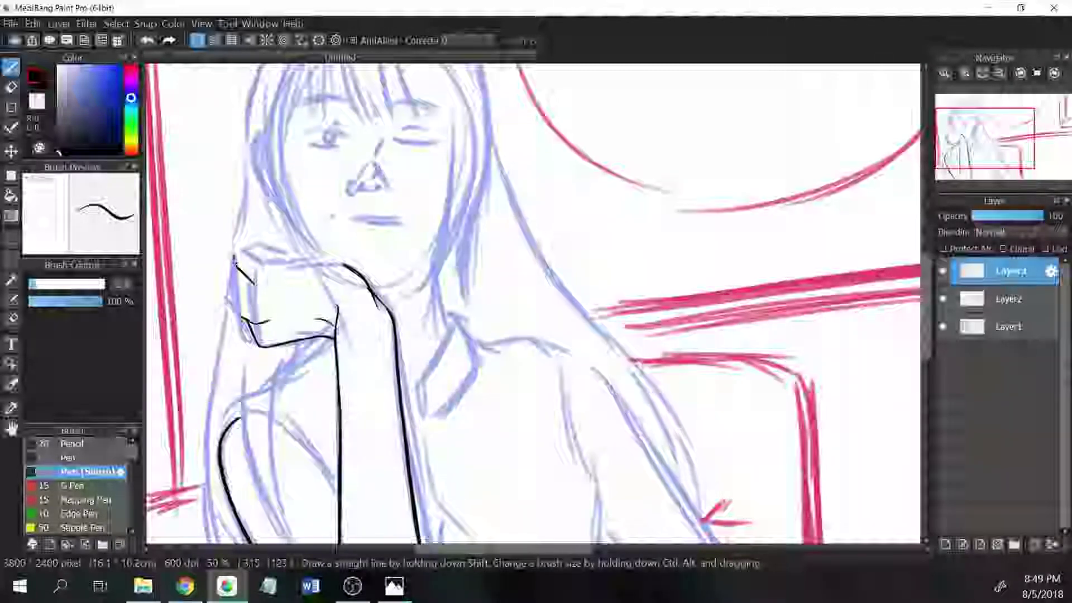
pyautogui.press('e')
pyautogui.press('b')
pyautogui.scroll(2, 240, 260)
pyautogui.press('e')
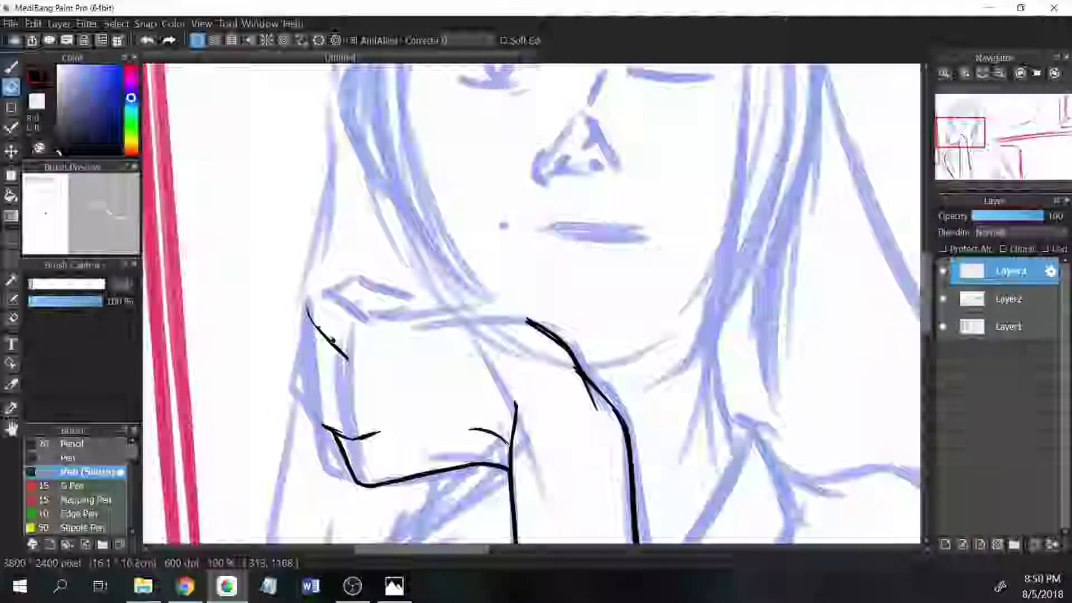
# - Ink the top contour of the hand from the knuckle to the wrist and trim the line with the eraser
pyautogui.press('b')
pyautogui.moveTo(313, 313)
pyautogui.mouseDown()
pyautogui.moveTo(347, 357)
pyautogui.moveTo(388, 200)
pyautogui.moveTo(428, 258)
pyautogui.moveTo(536, 338)
pyautogui.moveTo(875, 198)
pyautogui.mouseUp()
pyautogui.press('e')
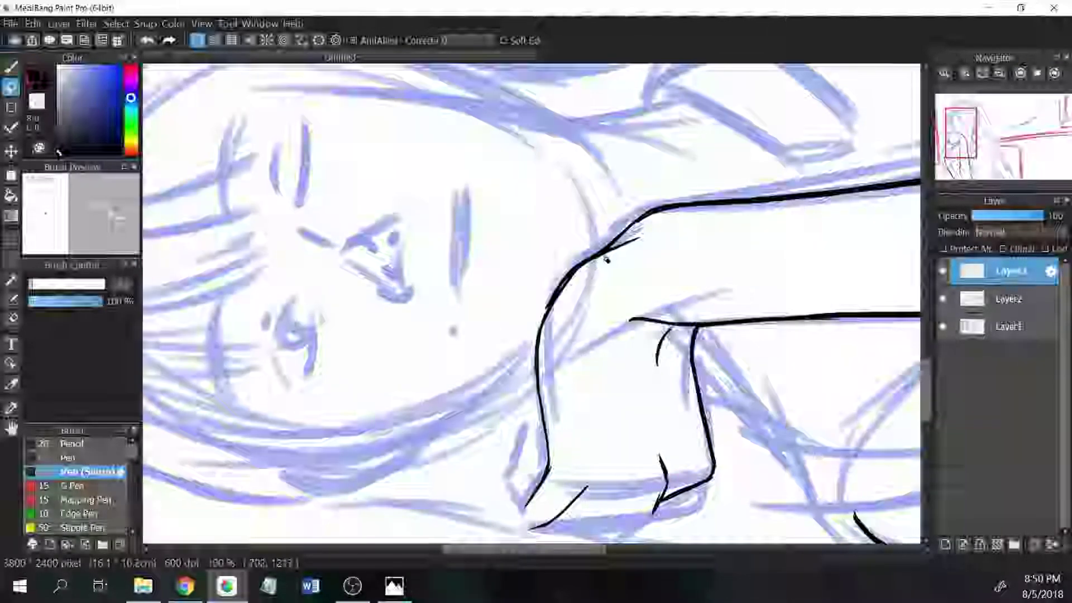
pyautogui.moveTo(606, 257)
pyautogui.mouseDown()
pyautogui.moveTo(544, 321)
pyautogui.moveTo(541, 362)
pyautogui.moveTo(561, 300)
pyautogui.moveTo(544, 324)
pyautogui.moveTo(592, 260)
pyautogui.moveTo(540, 333)
pyautogui.mouseUp()
pyautogui.press('b')
pyautogui.press('e')
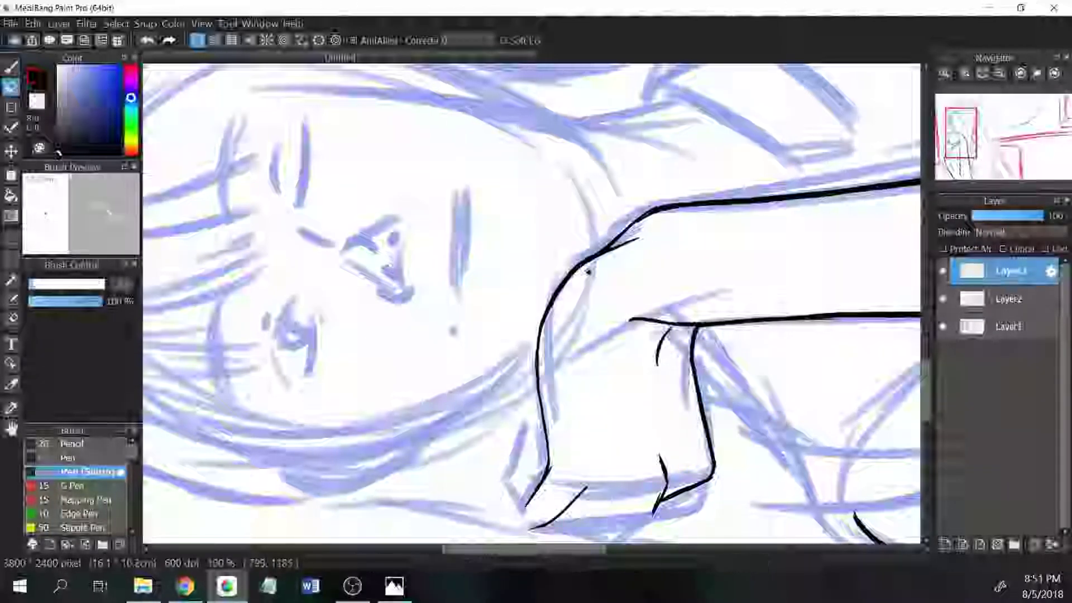
pyautogui.moveTo(587, 270)
pyautogui.mouseDown()
pyautogui.moveTo(546, 335)
pyautogui.moveTo(534, 385)
pyautogui.mouseUp()
pyautogui.hotkey('ctrl', 'alt', 'Right')
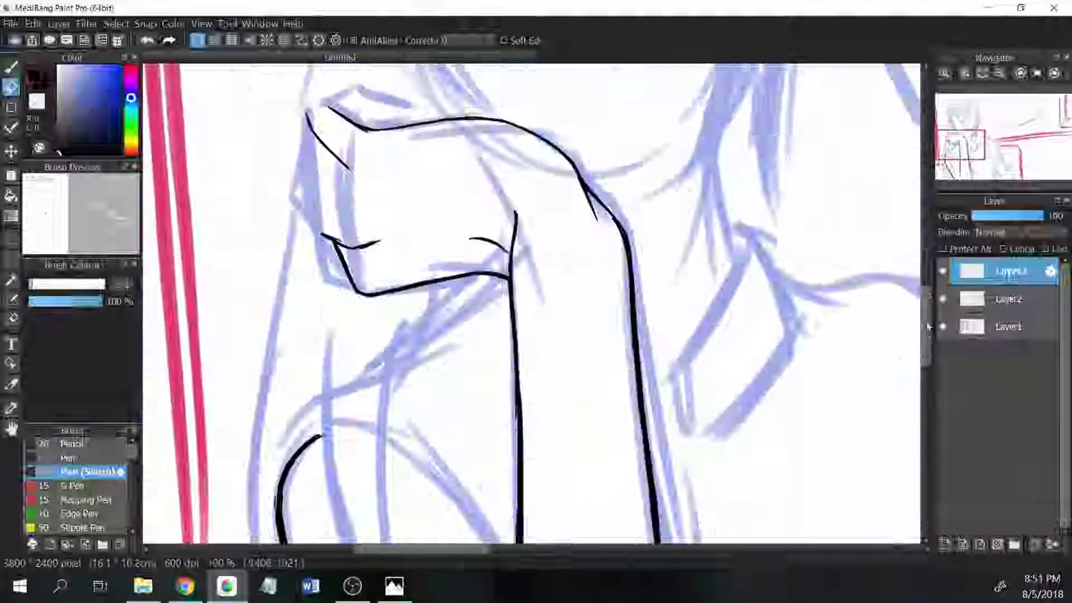
# - Thin the outer line of the raised forearm with the eraser
pyautogui.scroll(-6, 521, 300)
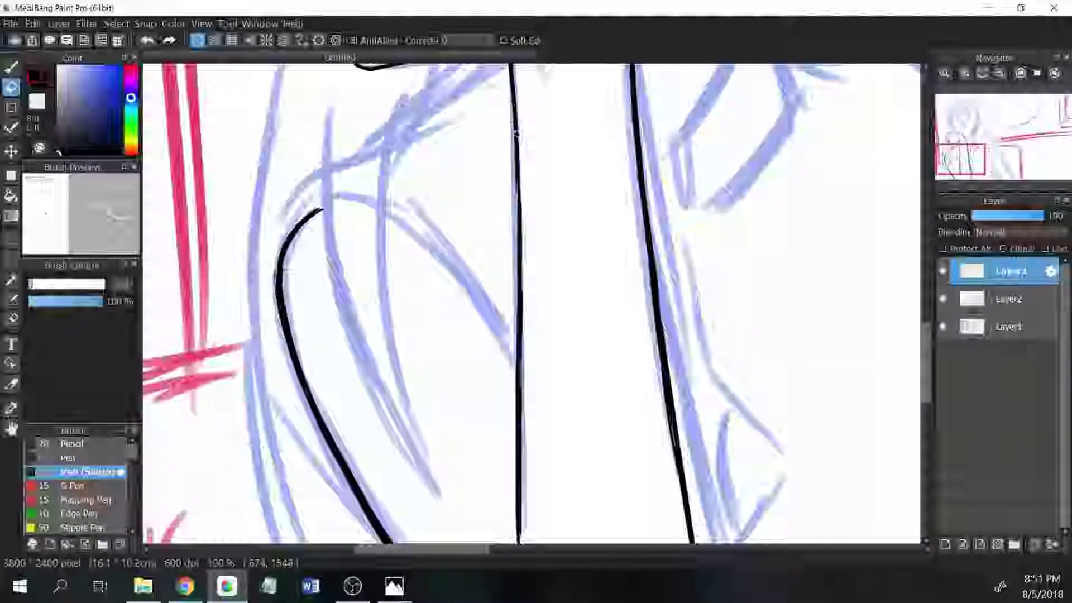
pyautogui.press('b')
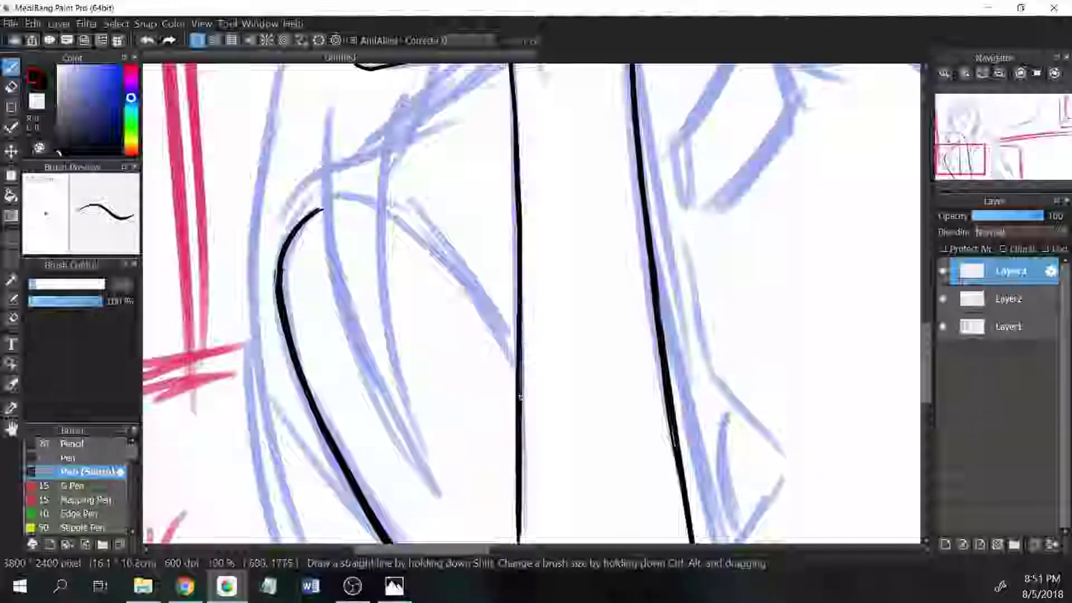
pyautogui.scroll(-3, 520, 213)
pyautogui.scroll(2, 519, 213)
pyautogui.press('e')
pyautogui.moveTo(636, 86)
pyautogui.mouseDown()
pyautogui.moveTo(688, 458)
pyautogui.moveTo(682, 426)
pyautogui.mouseUp()
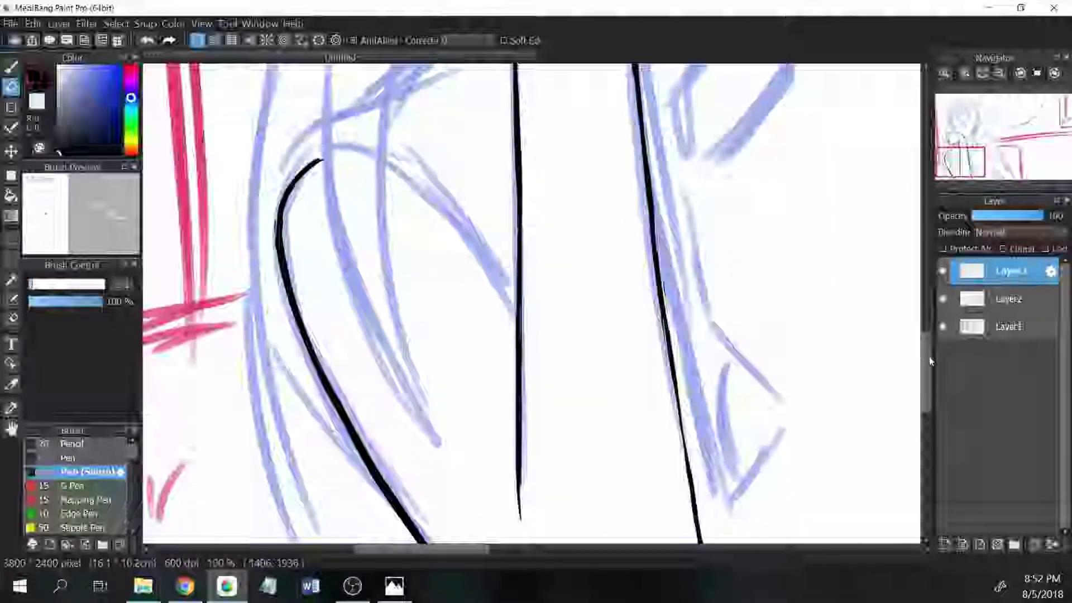
pyautogui.scroll(2, 671, 346)
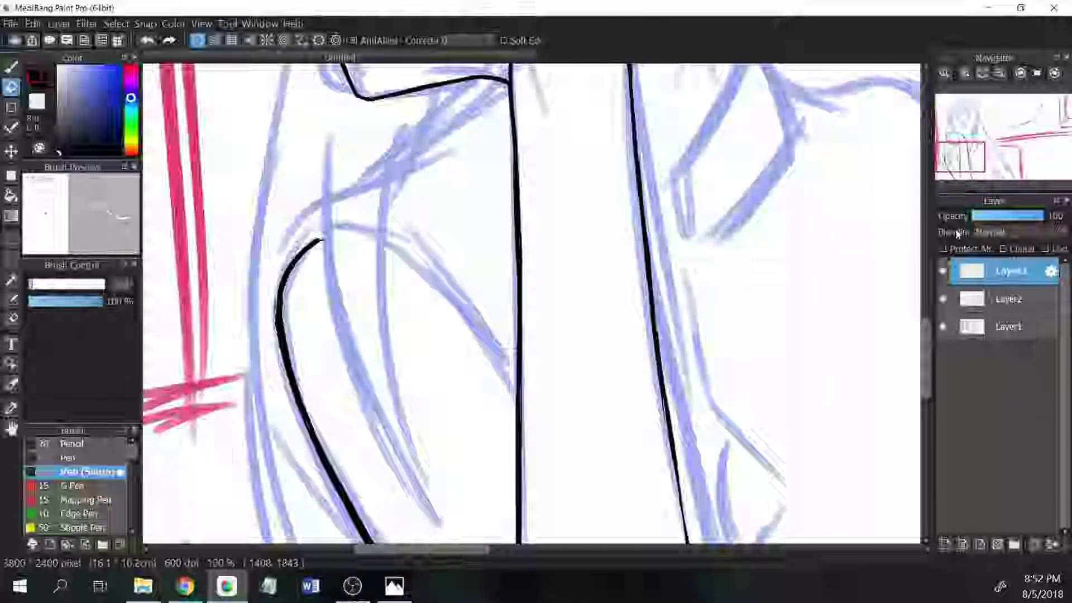
# - Ink the curled tip and outer contour of the uppermost finger on the raised hand
pyautogui.click(959, 158)
pyautogui.moveTo(960, 158); pyautogui.dragTo(960, 134)
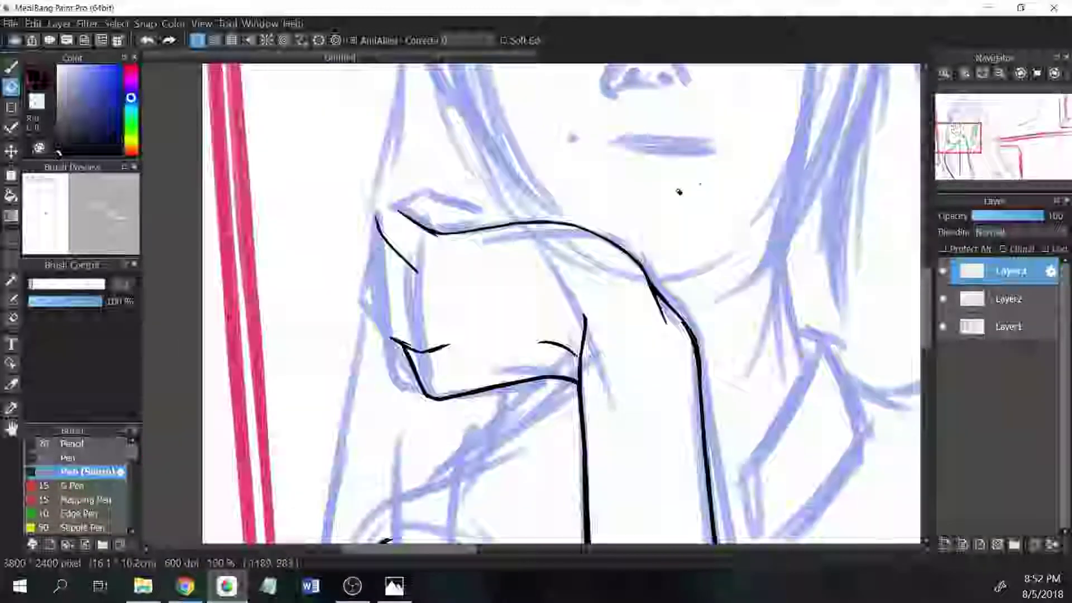
pyautogui.press('b')
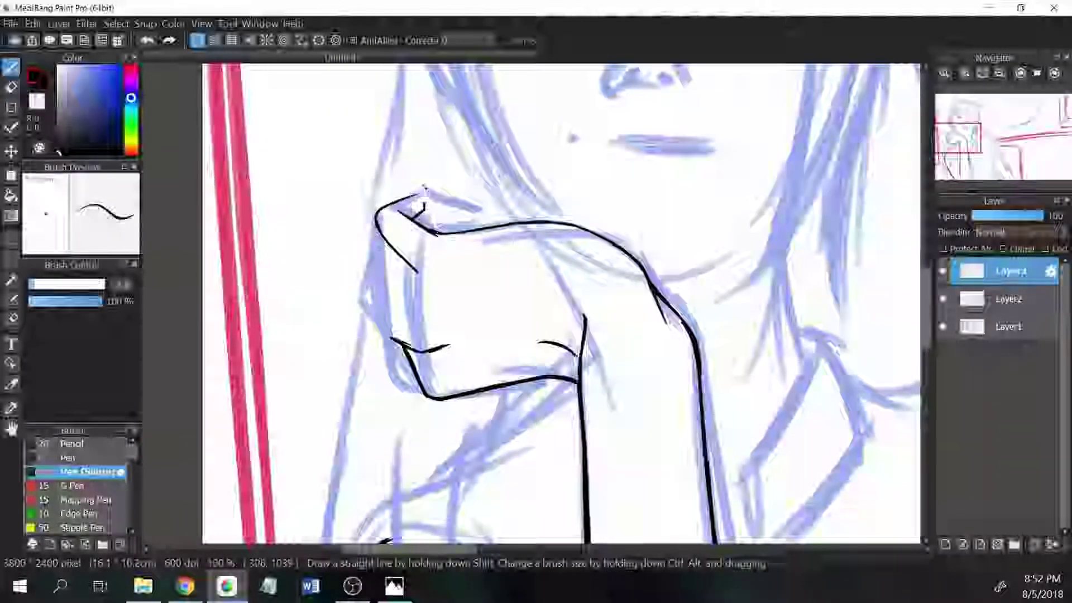
pyautogui.scroll(2, 530, 302)
pyautogui.hotkey('ctrl', 'alt', 'Left')
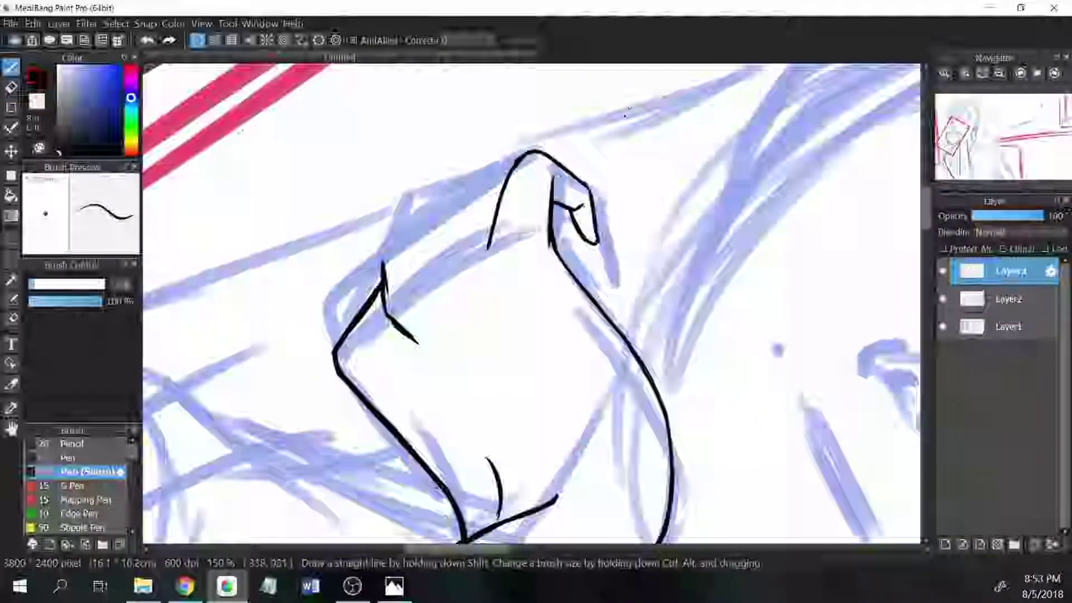
# - Ink the outer contour of the second finger below the uppermost one on the raised hand
pyautogui.press('e')
pyautogui.click(1021, 74)
pyautogui.click(1021, 73)
pyautogui.click(1021, 73)
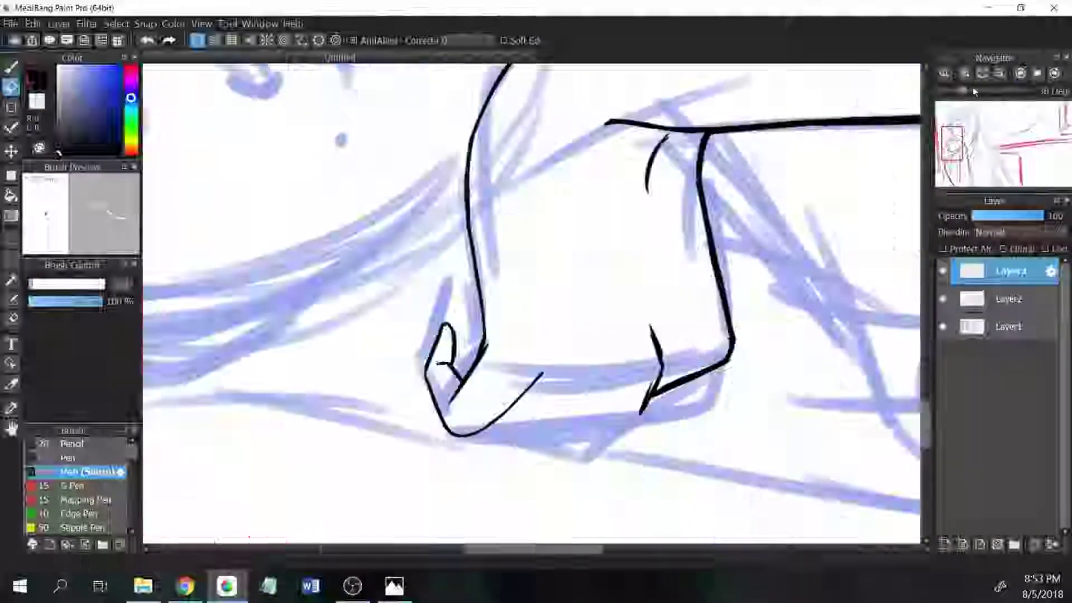
pyautogui.press('b')
pyautogui.hotkey('ctrl', 'alt', 'Right')
pyautogui.moveTo(411, 258)
pyautogui.mouseDown()
pyautogui.moveTo(397, 288)
pyautogui.moveTo(458, 318)
pyautogui.moveTo(447, 366)
pyautogui.mouseUp()
pyautogui.moveTo(451, 374); pyautogui.dragTo(467, 382)
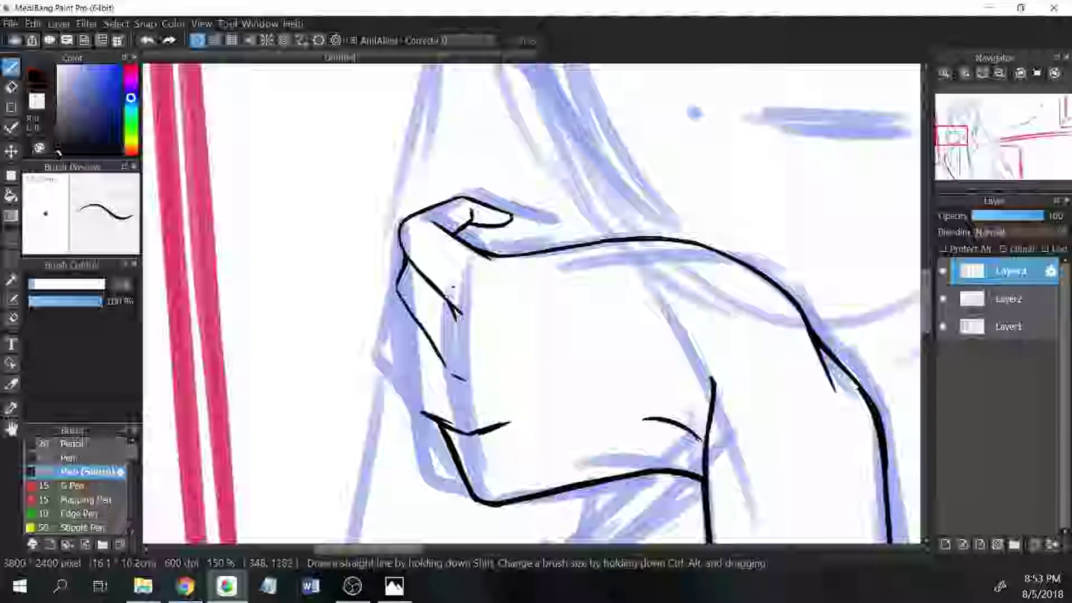
# - Ink the outer contour of the third finger on the raised hand and erase the inked lower outline of the hand
pyautogui.moveTo(399, 296); pyautogui.dragTo(426, 413)
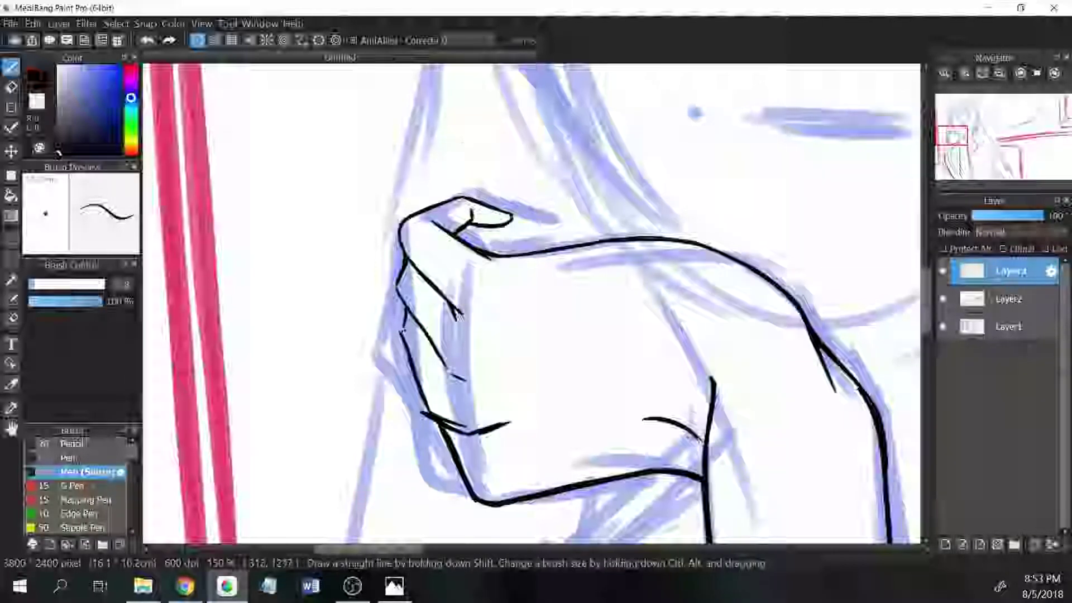
pyautogui.press('e')
pyautogui.click(1059, 75)
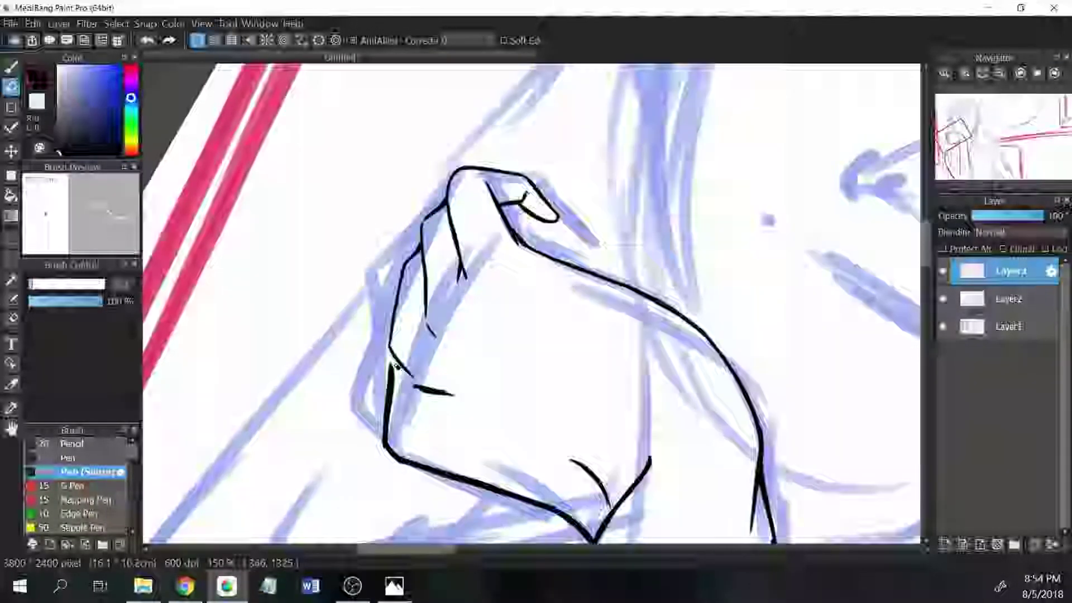
pyautogui.moveTo(412, 363)
pyautogui.mouseDown()
pyautogui.moveTo(396, 455)
pyautogui.moveTo(606, 543)
pyautogui.mouseUp()
# - Sketch the little finger and the lower edge of the hand with a purple Pencil on a new layer above Layer1
pyautogui.click(993, 83)
pyautogui.click(109, 85)
pyautogui.click(73, 444)
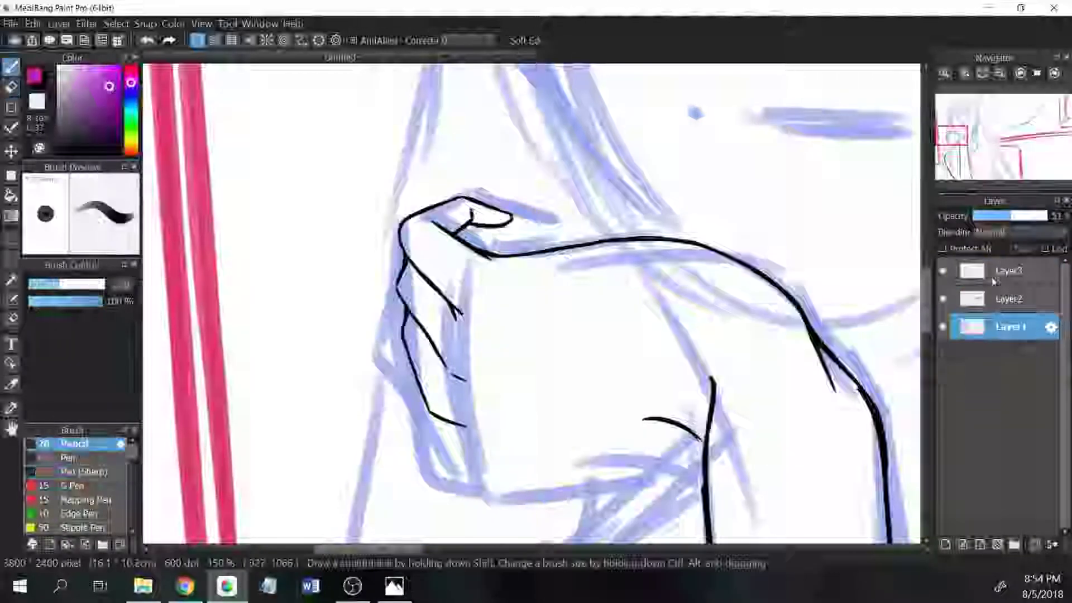
pyautogui.click(945, 545)
pyautogui.moveTo(404, 354)
pyautogui.mouseDown()
pyautogui.moveTo(399, 381)
pyautogui.moveTo(698, 462)
pyautogui.mouseUp()
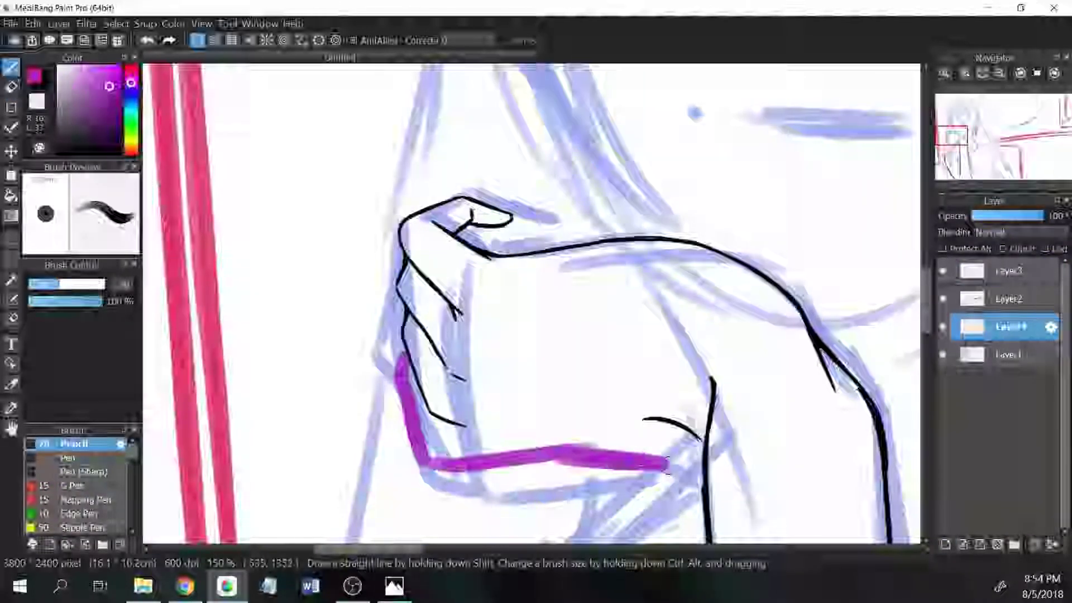
pyautogui.moveTo(411, 427)
pyautogui.mouseDown()
pyautogui.moveTo(676, 467)
pyautogui.moveTo(466, 483)
pyautogui.mouseUp()
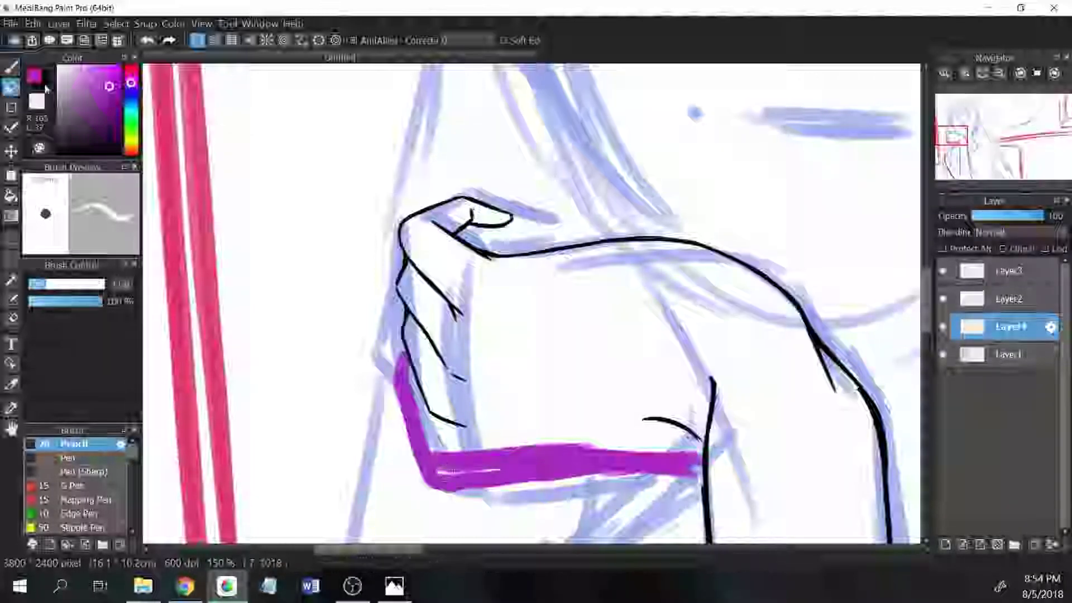
pyautogui.hotkey('ctrl', 'z')
pyautogui.hotkey('ctrl', 'z')
# - Ink the little finger and lower hand edge on Layer2 in black Pen (Sharp) along the purple sketch, trimming the line with the eraser
pyautogui.click(1011, 299)
pyautogui.click(59, 152)
pyautogui.click(78, 472)
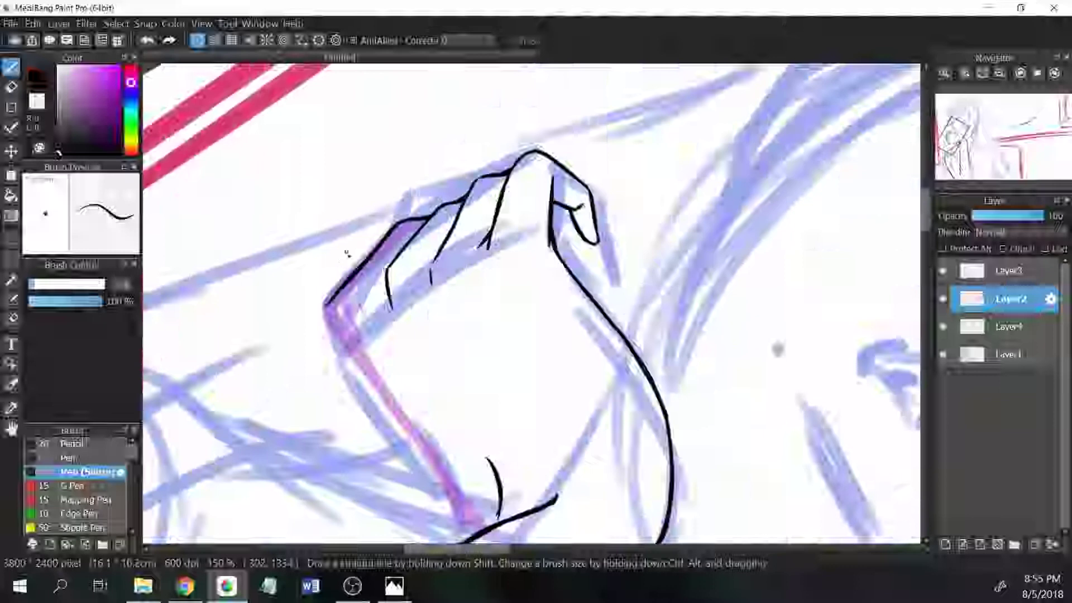
pyautogui.moveTo(326, 304); pyautogui.dragTo(472, 537)
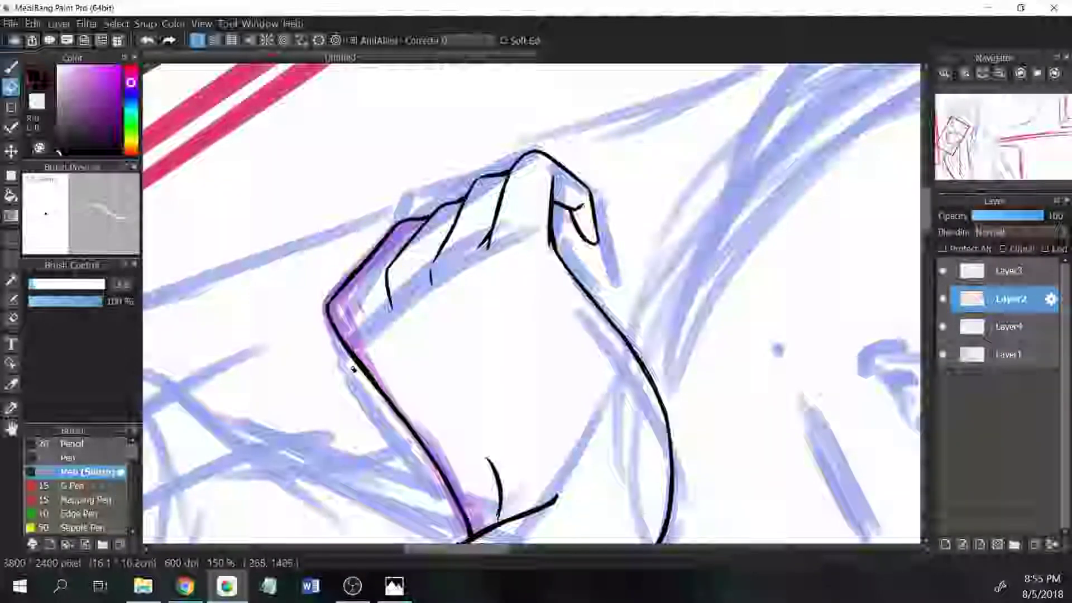
pyautogui.moveTo(354, 371); pyautogui.dragTo(360, 269)
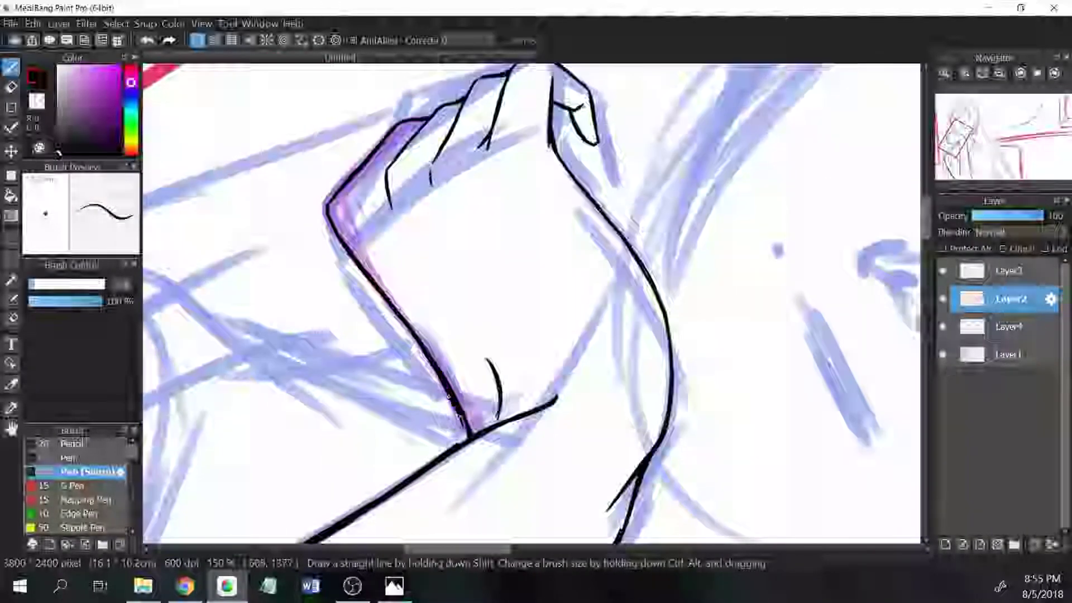
pyautogui.press('e')
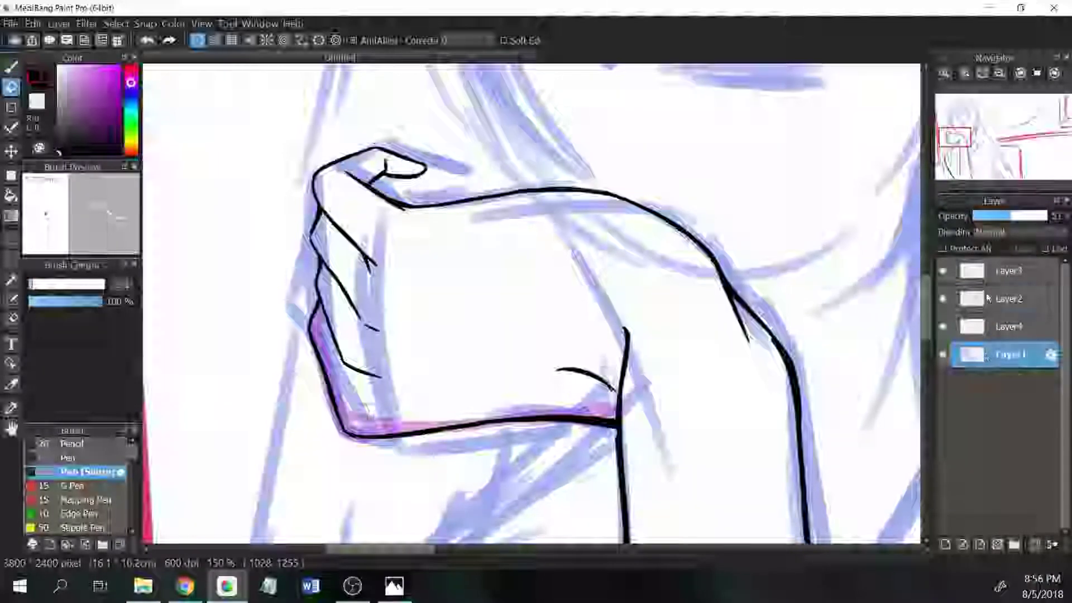
# - Replace the short crease beside the wrist with a longer line across the lower palm and trim the tip of the inner forearm line
pyautogui.click(976, 328)
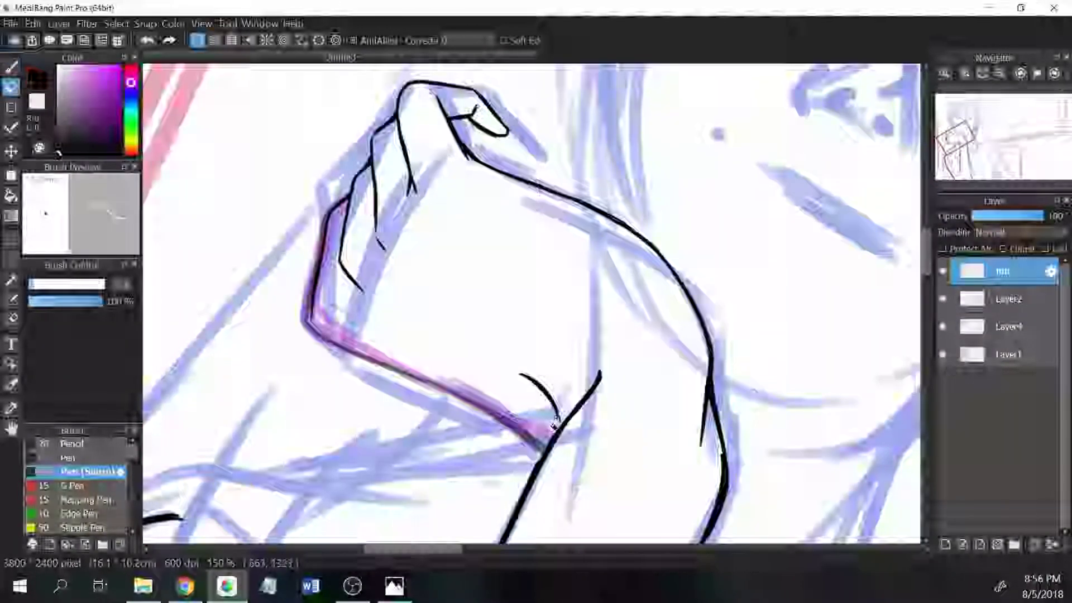
pyautogui.press('e')
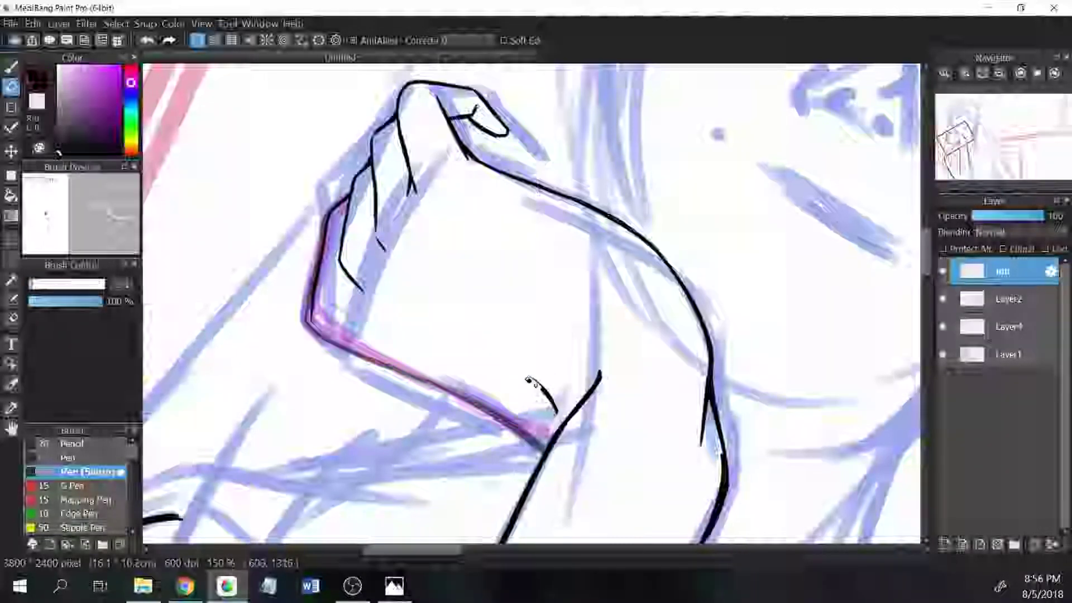
pyautogui.moveTo(522, 375); pyautogui.dragTo(564, 416)
pyautogui.press('b')
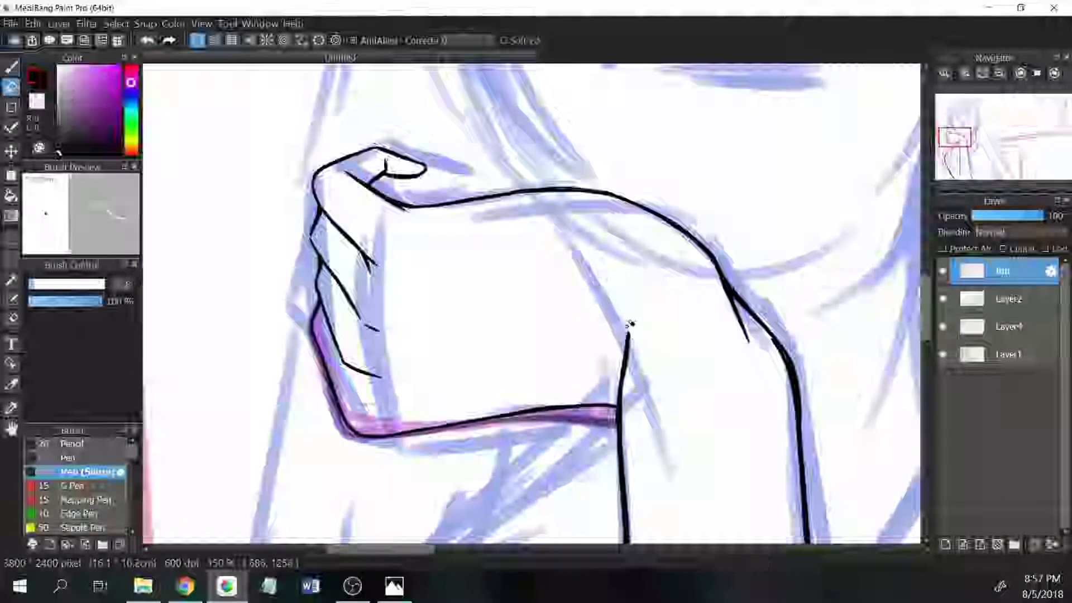
pyautogui.moveTo(623, 345)
pyautogui.mouseDown()
pyautogui.moveTo(616, 411)
pyautogui.moveTo(619, 385)
pyautogui.mouseUp()
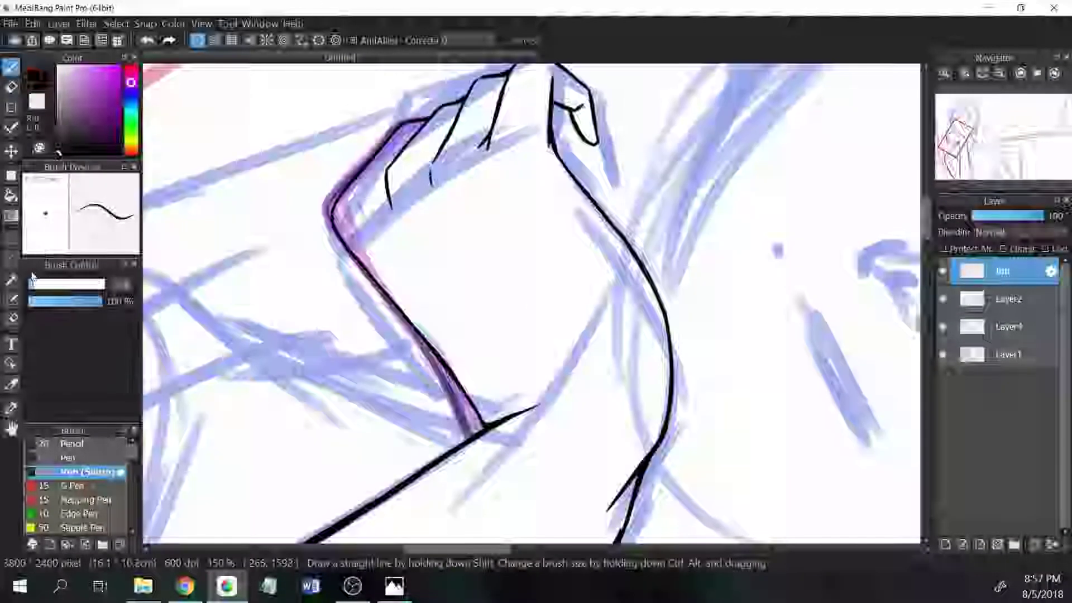
pyautogui.moveTo(414, 242); pyautogui.dragTo(497, 346)
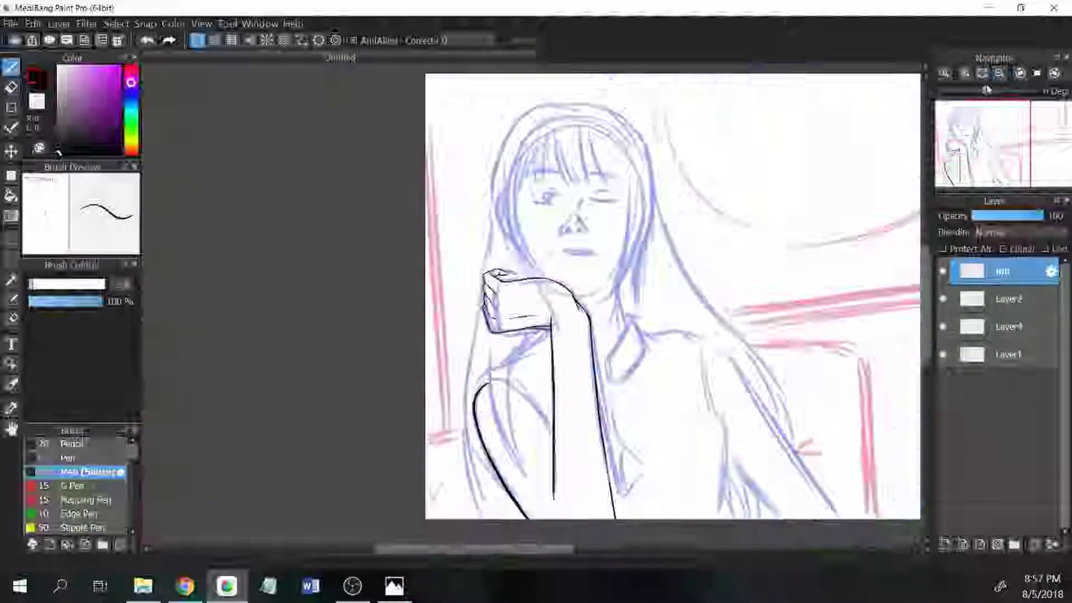
# - Ink the outer contour of the ear and the gently smiling mouth line with the Pen brush
pyautogui.moveTo(972, 146); pyautogui.dragTo(983, 134)
pyautogui.click(68, 458)
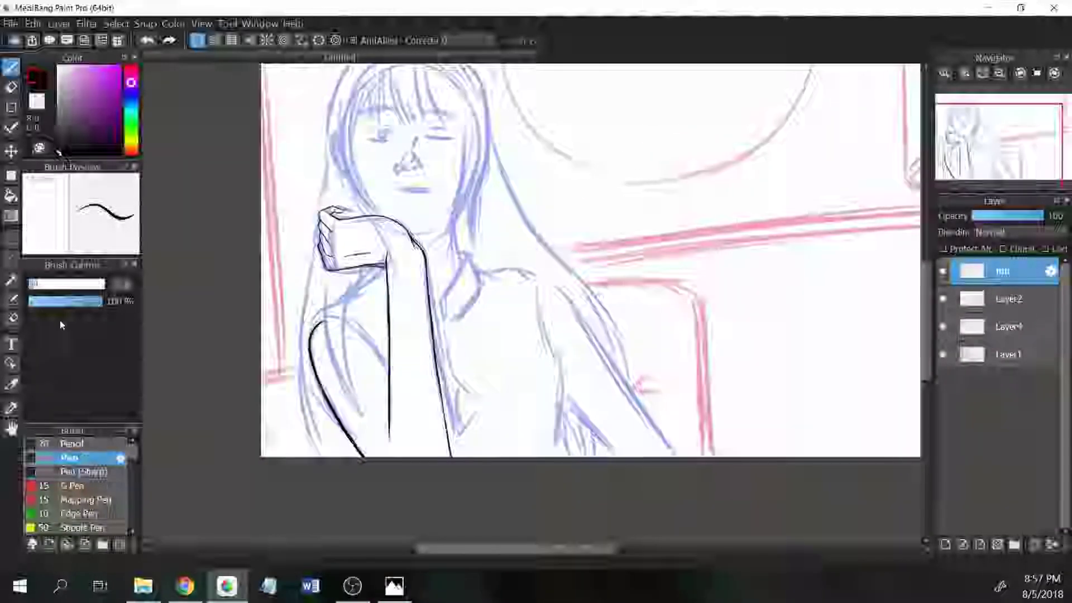
pyautogui.scroll(6, 578, 147)
pyautogui.moveTo(313, 192); pyautogui.dragTo(335, 347)
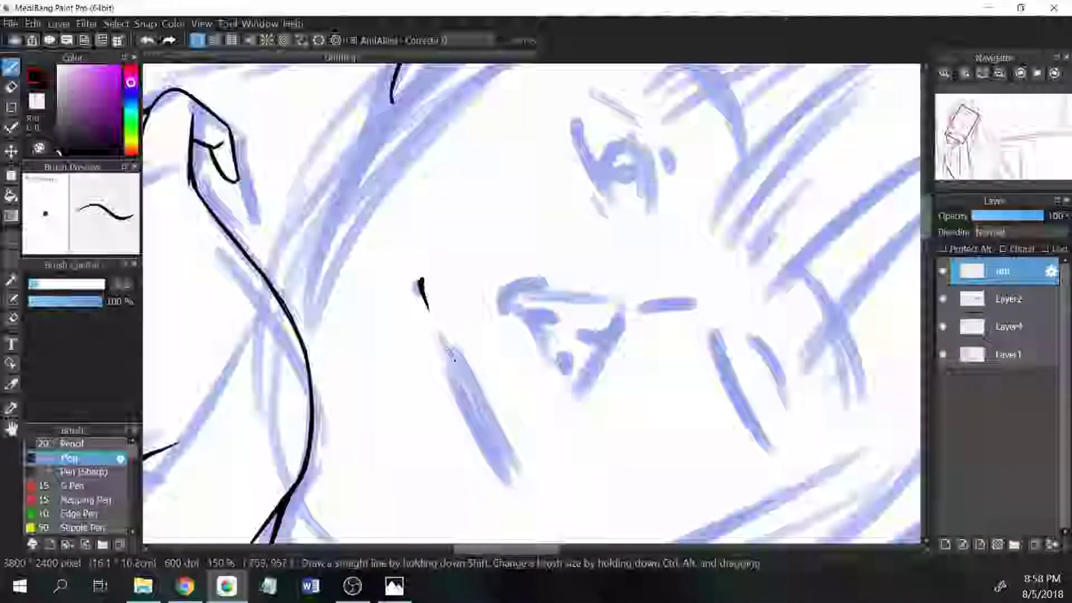
pyautogui.moveTo(441, 339); pyautogui.dragTo(528, 478)
pyautogui.press('e')
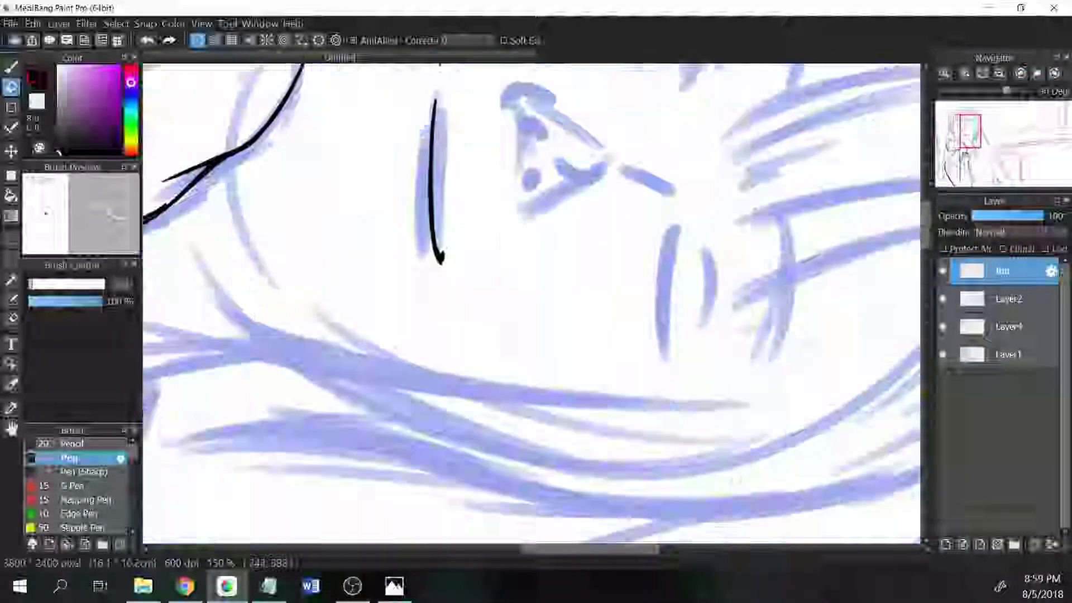
# - Ink the winking eye with Pen (Sharp) as a thick closed lash line with a thin crease above it
pyautogui.click(84, 472)
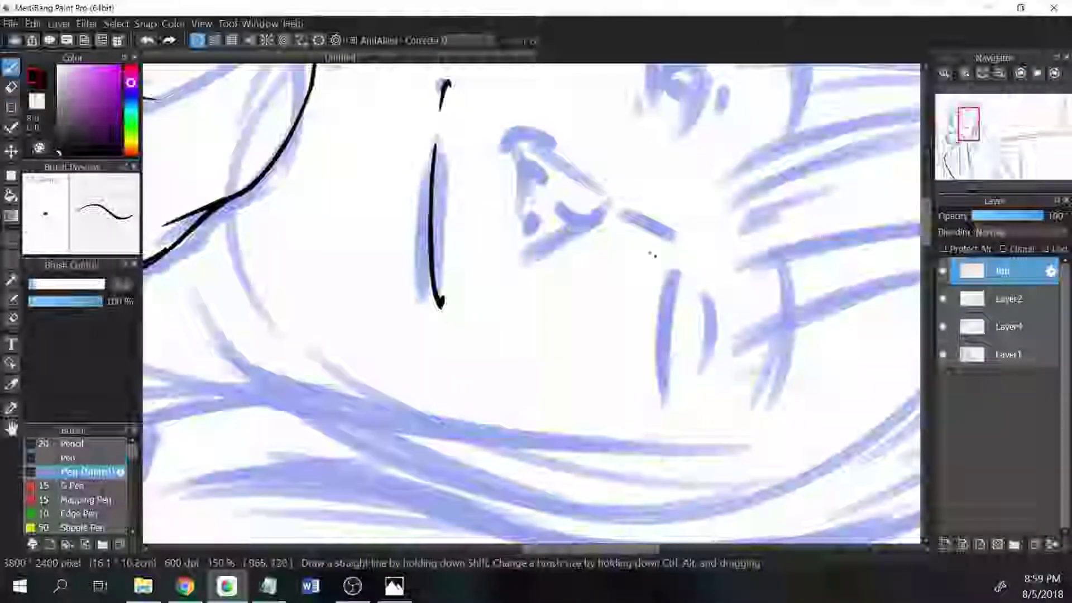
pyautogui.moveTo(677, 266); pyautogui.dragTo(664, 411)
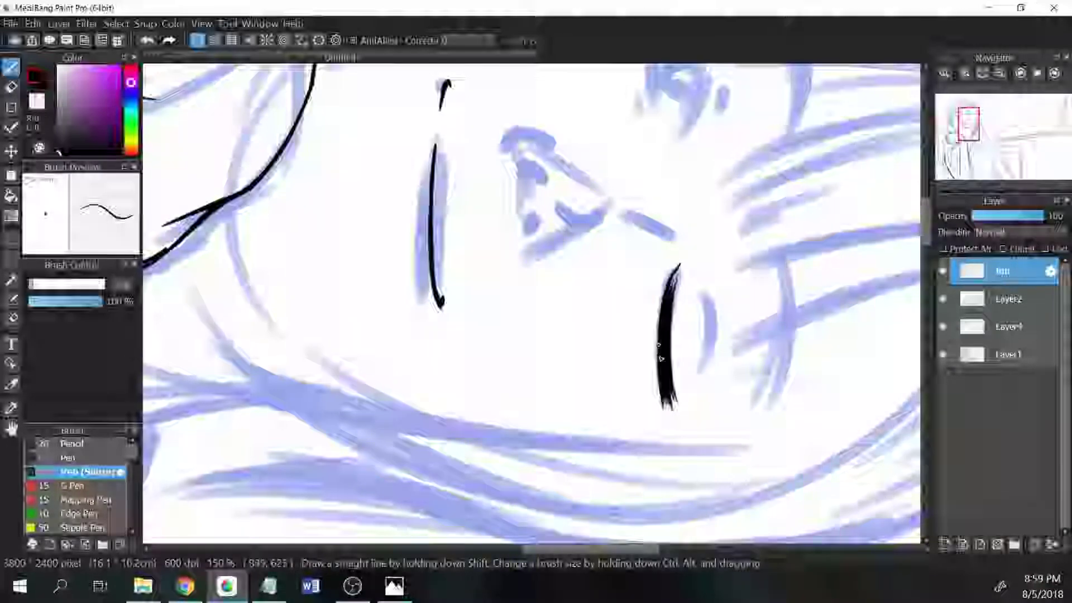
pyautogui.moveTo(714, 280); pyautogui.dragTo(711, 352)
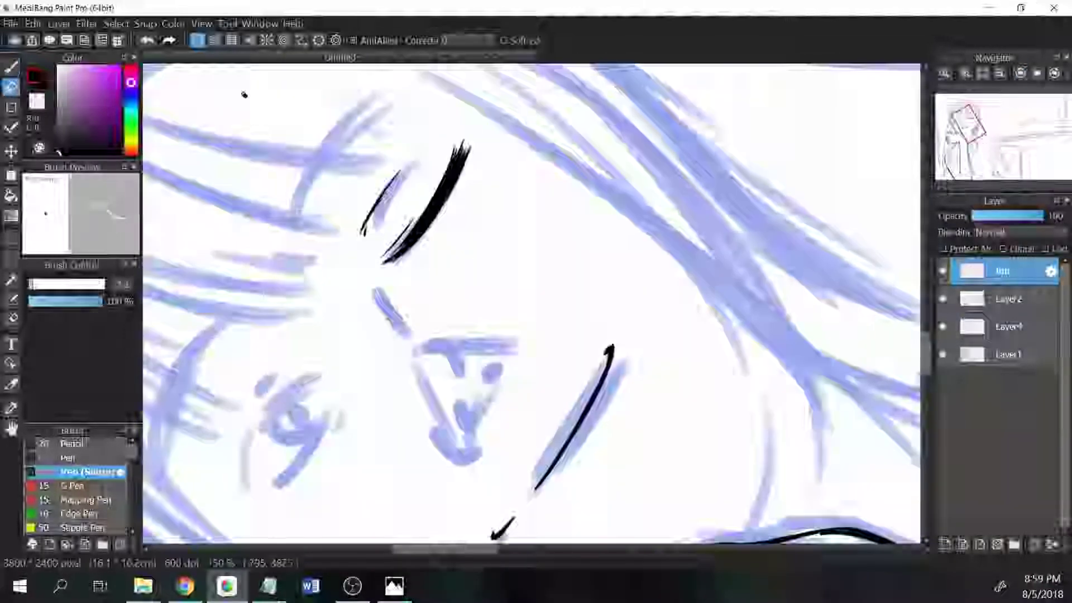
pyautogui.press('e')
pyautogui.press('b')
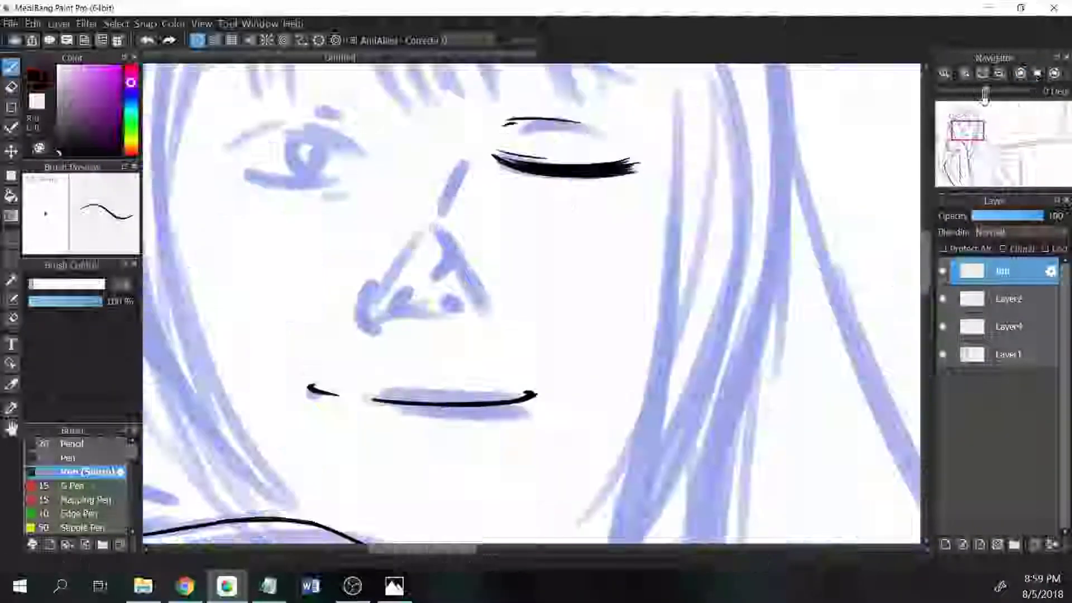
# - Ink the lower and upper lids of the open eye and thicken the upper lash line toward its outer corner
pyautogui.moveTo(239, 163); pyautogui.dragTo(349, 180)
pyautogui.moveTo(313, 131); pyautogui.dragTo(252, 439)
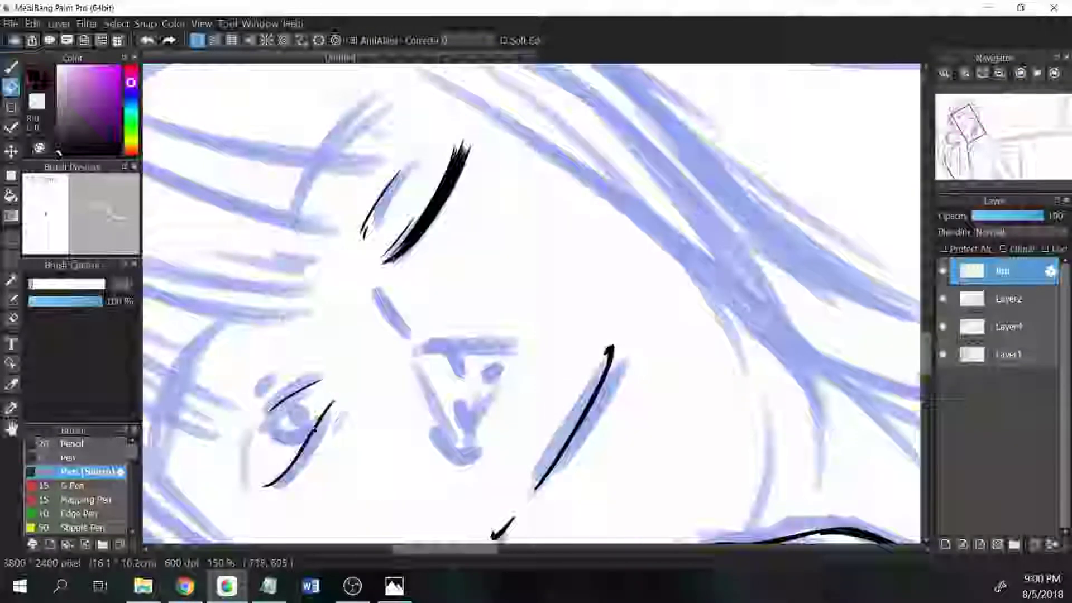
pyautogui.moveTo(293, 391); pyautogui.dragTo(246, 491)
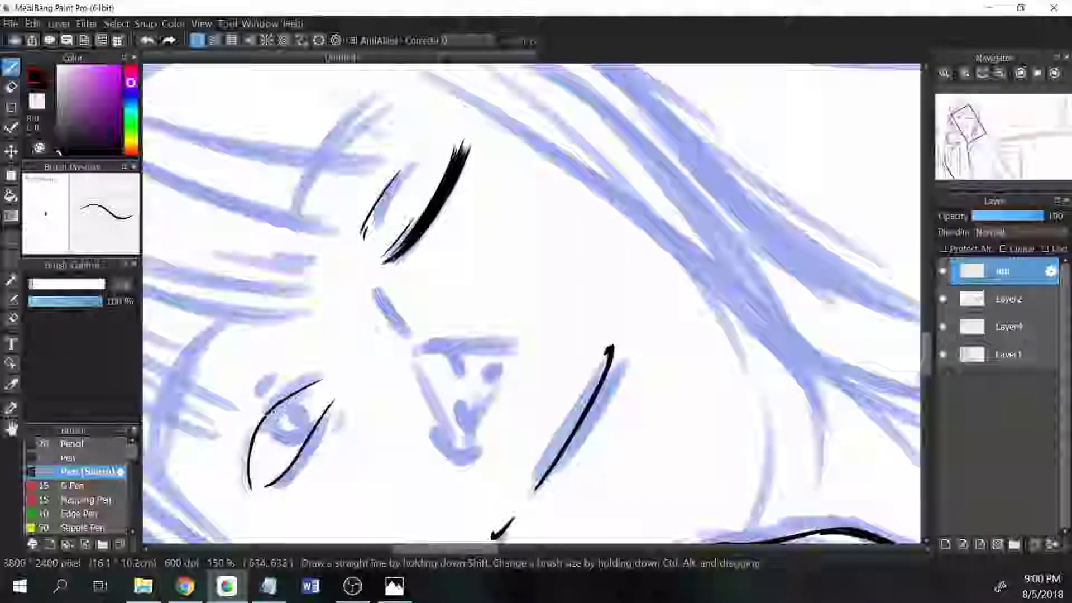
pyautogui.moveTo(321, 380); pyautogui.dragTo(246, 455)
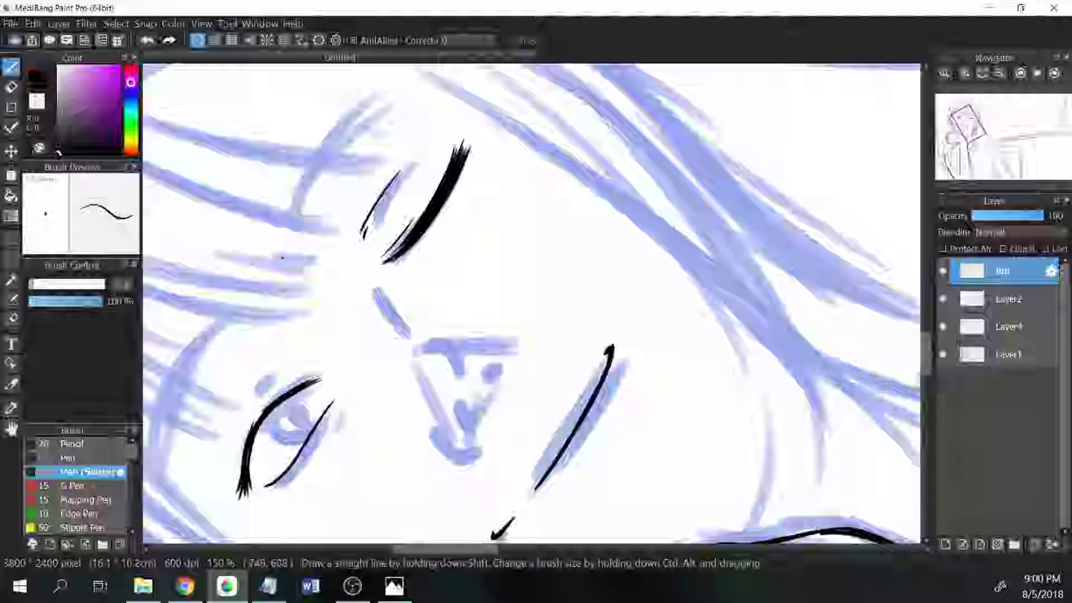
pyautogui.moveTo(263, 413); pyautogui.dragTo(290, 133)
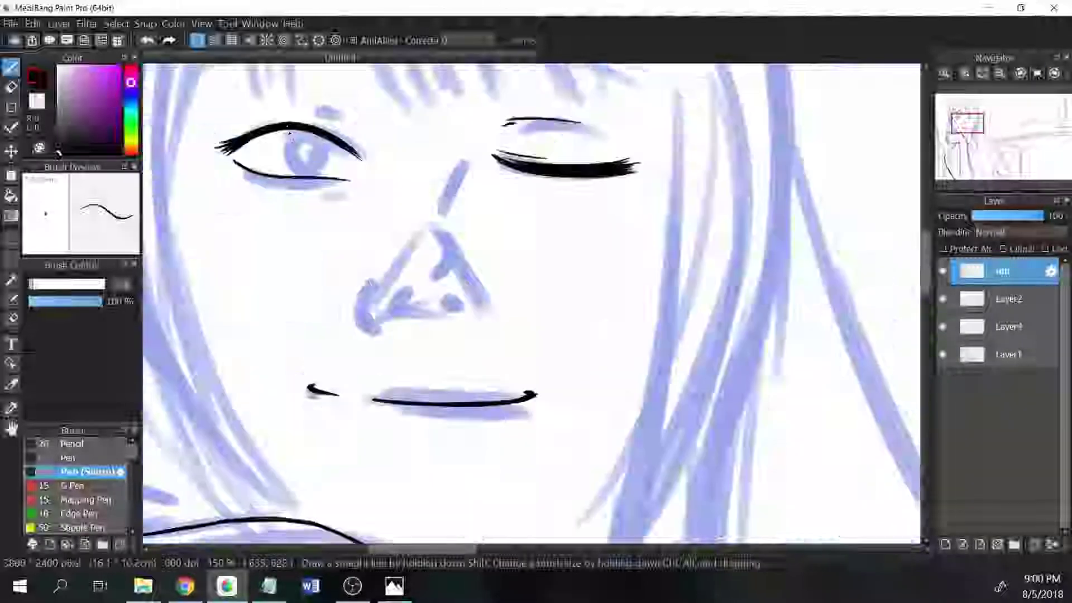
# - Detail the open eye with a heavier lower lid, inner-corner lashes, an iris with a dark pupil and a crease above the lid
pyautogui.moveTo(351, 181); pyautogui.dragTo(268, 176)
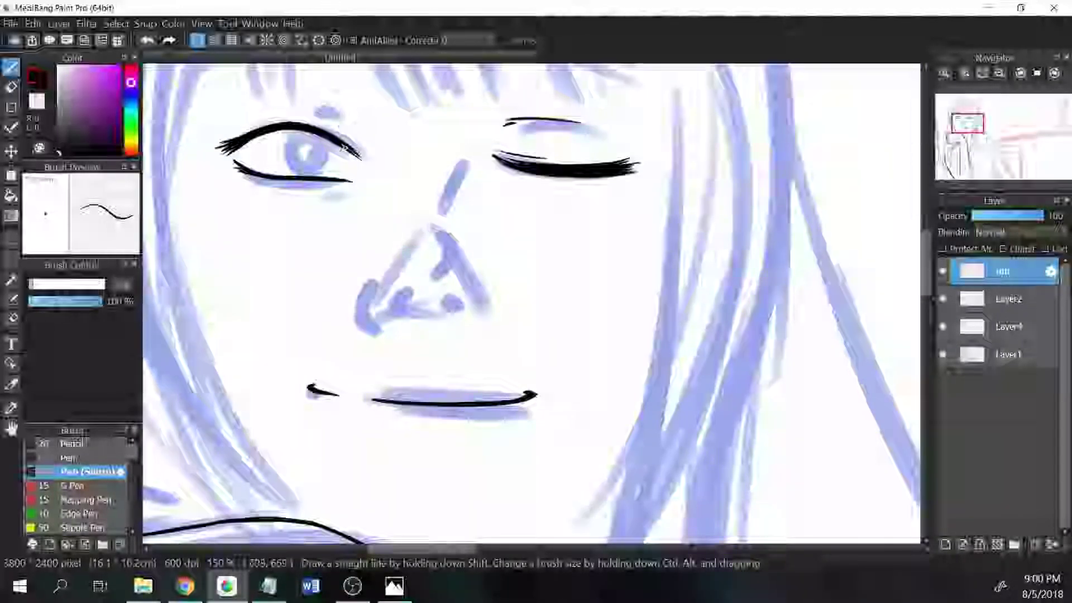
pyautogui.moveTo(340, 144); pyautogui.dragTo(354, 168)
pyautogui.moveTo(290, 133)
pyautogui.mouseDown()
pyautogui.moveTo(286, 174)
pyautogui.moveTo(282, 156)
pyautogui.moveTo(336, 160)
pyautogui.moveTo(292, 152)
pyautogui.moveTo(328, 176)
pyautogui.moveTo(323, 160)
pyautogui.mouseUp()
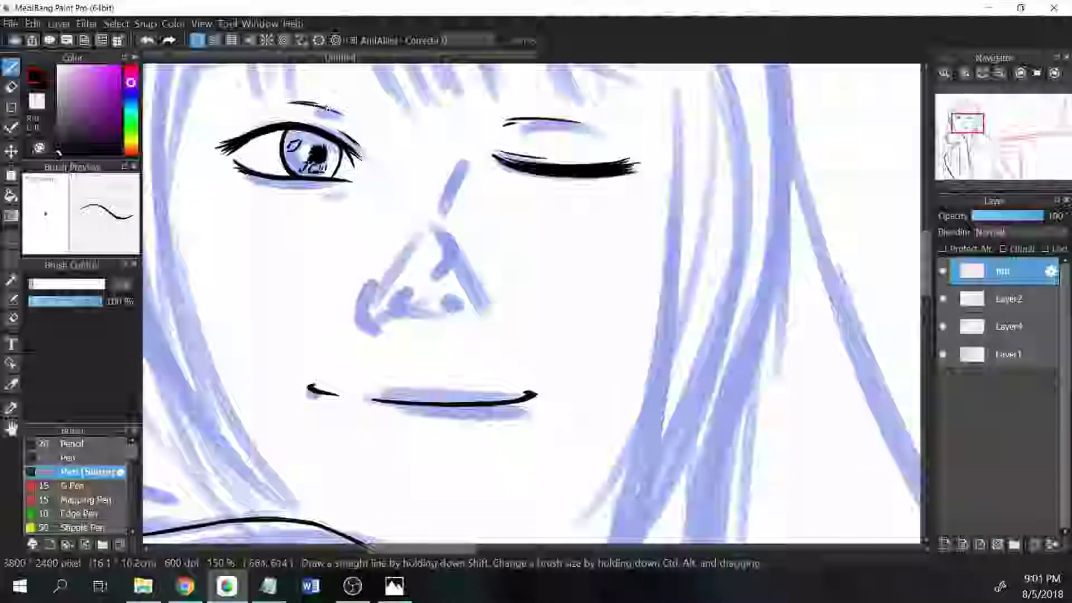
pyautogui.moveTo(329, 107); pyautogui.dragTo(355, 119)
# - Ink both nostrils, the nose wing below the open eye, and short lines for the nose tip and bridge
pyautogui.moveTo(452, 294); pyautogui.dragTo(467, 308)
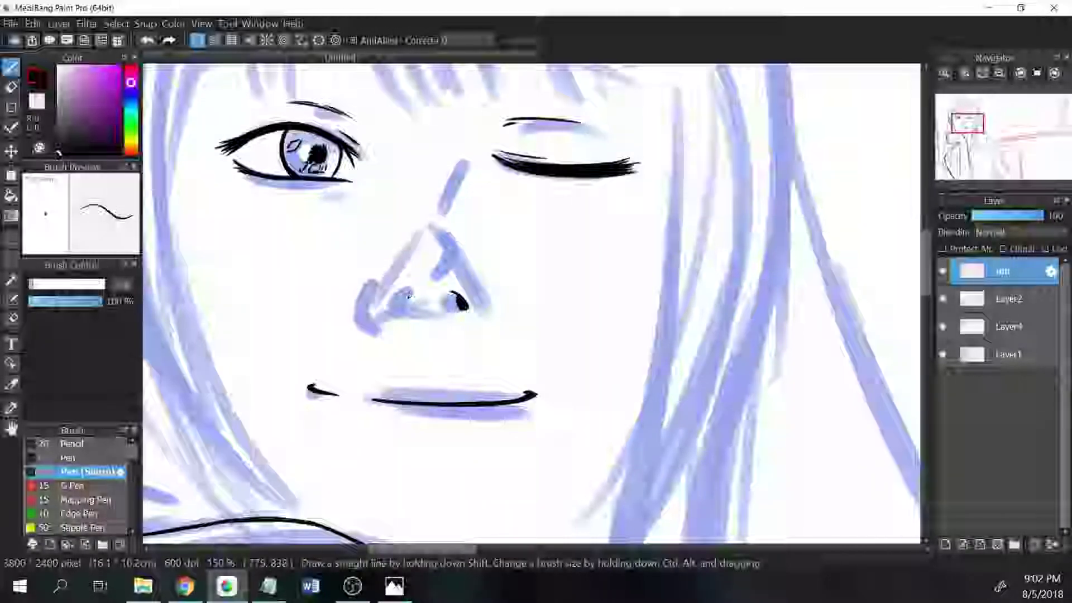
pyautogui.moveTo(405, 294); pyautogui.dragTo(383, 337)
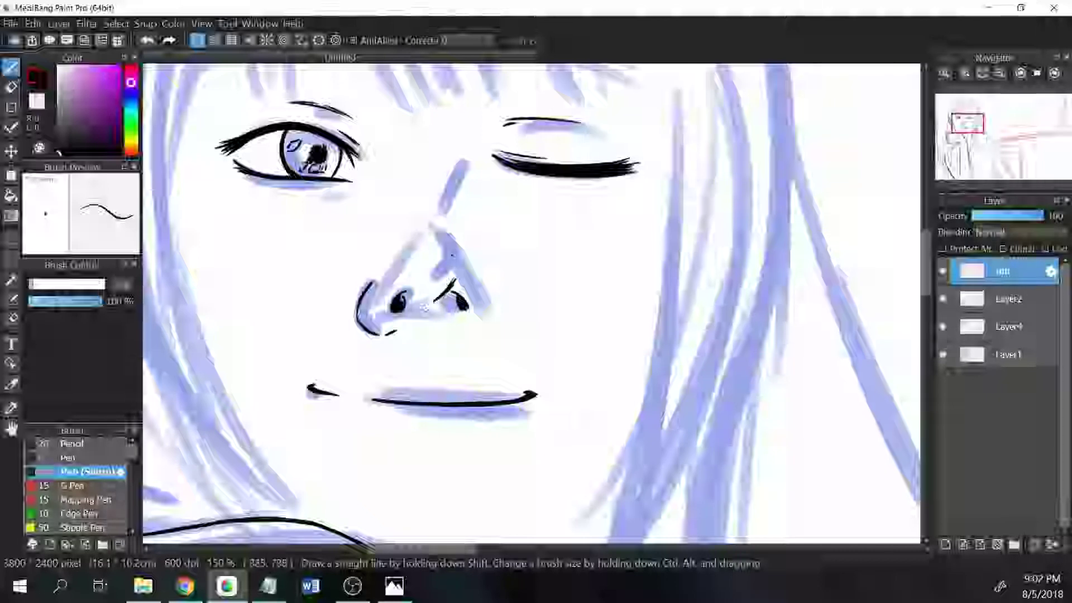
pyautogui.moveTo(445, 234); pyautogui.dragTo(437, 299)
pyautogui.moveTo(466, 157); pyautogui.dragTo(442, 206)
# - Erase the contour of the nose wing below the open eye and redraw it with thinner, broken strokes
pyautogui.press('e')
pyautogui.moveTo(363, 327); pyautogui.dragTo(383, 336)
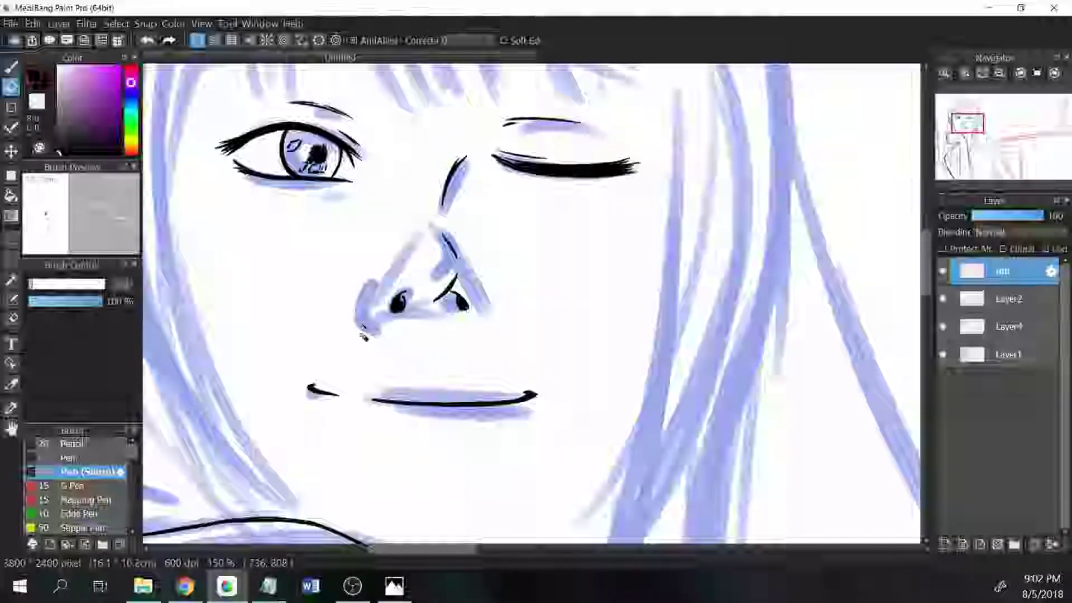
pyautogui.press('b')
pyautogui.moveTo(373, 280); pyautogui.dragTo(367, 305)
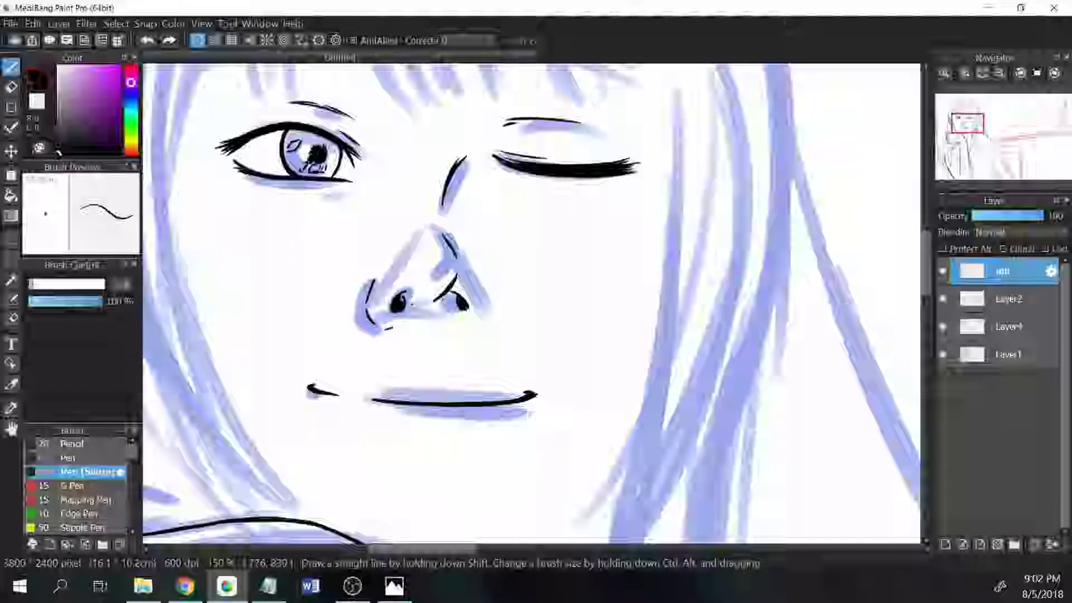
# - Erase the nostril on the winking-eye side and redraw it as a small dark rounded shape
pyautogui.press('e')
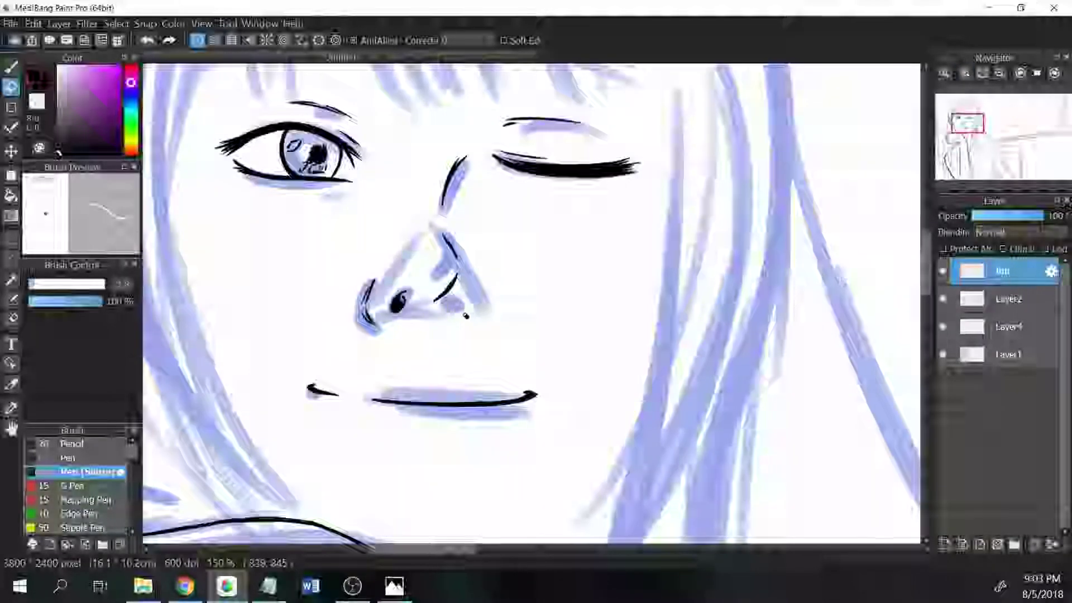
pyautogui.press('b')
pyautogui.click(465, 304)
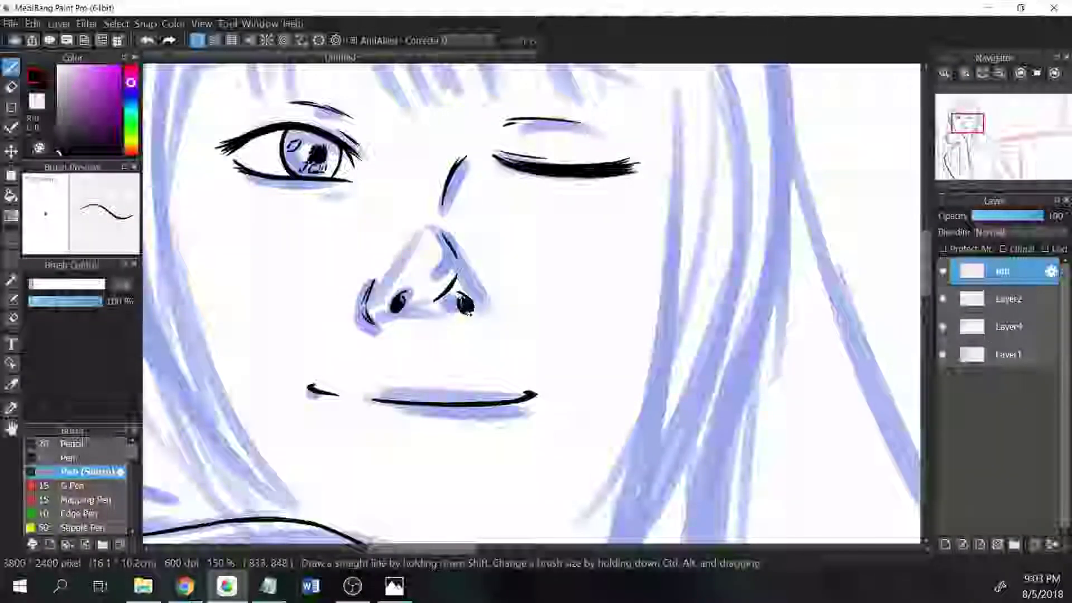
pyautogui.press('e')
pyautogui.click(186, 586)
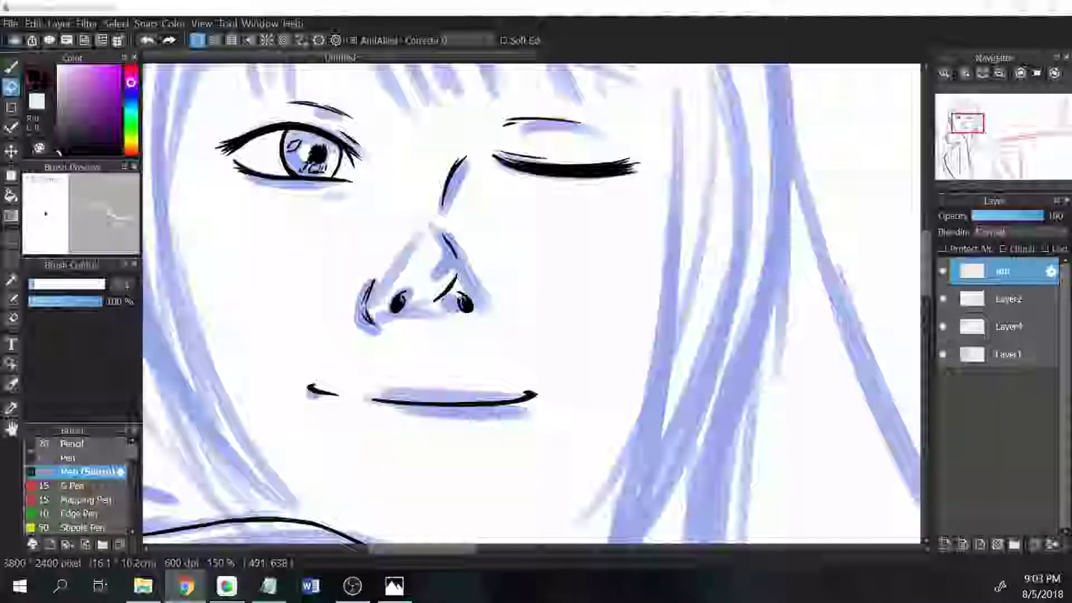
pyautogui.hotkey('alt', 'Tab')
# - Add a layer named Ink2 and ink the two long hair edges running from the temple toward the hand with the Pen
pyautogui.hotkey('ctrl', '-')
pyautogui.hotkey('ctrl', '-')
pyautogui.click(69, 457)
pyautogui.click(945, 545)
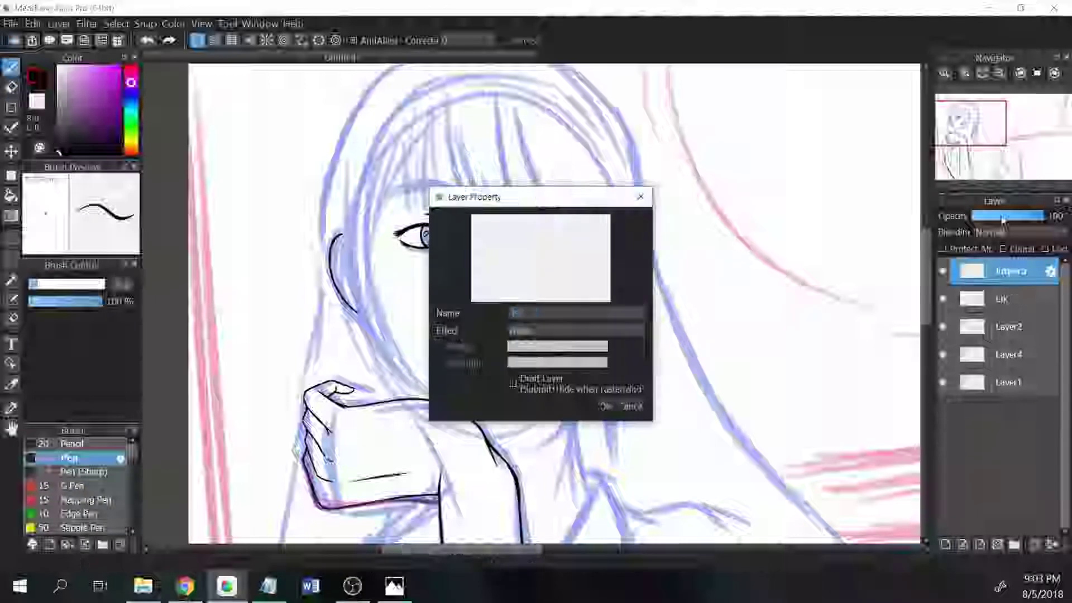
pyautogui.press('Return')
pyautogui.moveTo(341, 179); pyautogui.dragTo(358, 313)
pyautogui.moveTo(414, 385); pyautogui.dragTo(373, 146)
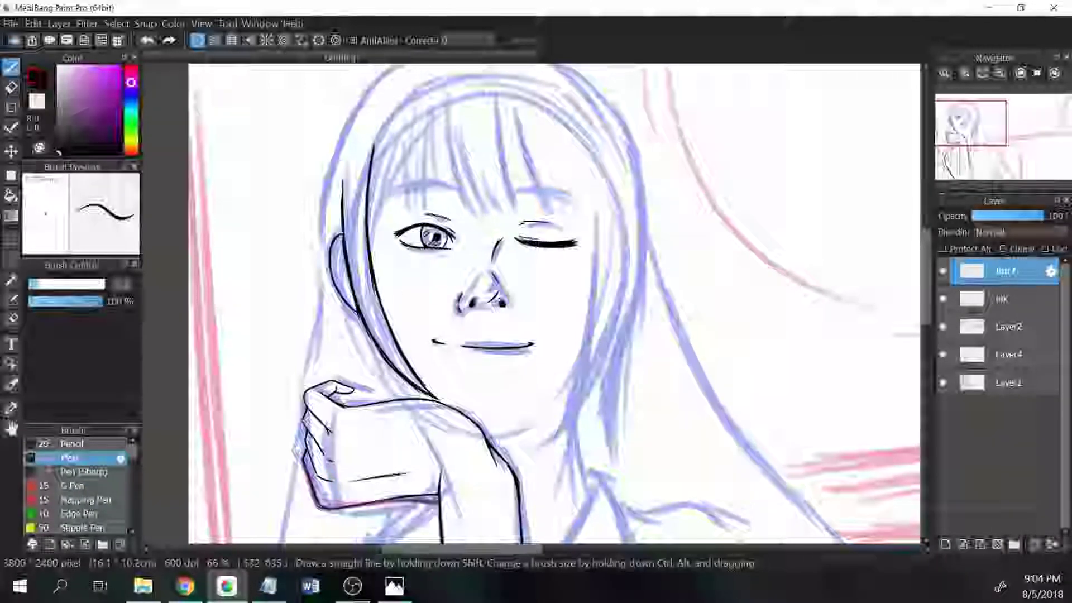
# - Ink the inner ear folds and fine strands in the hair lock above the hand with Pen (Sharp), tidying the lock's edge
pyautogui.hotkey('ctrl', '+')
pyautogui.press('e')
pyautogui.moveTo(261, 250)
pyautogui.mouseDown()
pyautogui.moveTo(279, 313)
pyautogui.moveTo(328, 395)
pyautogui.mouseUp()
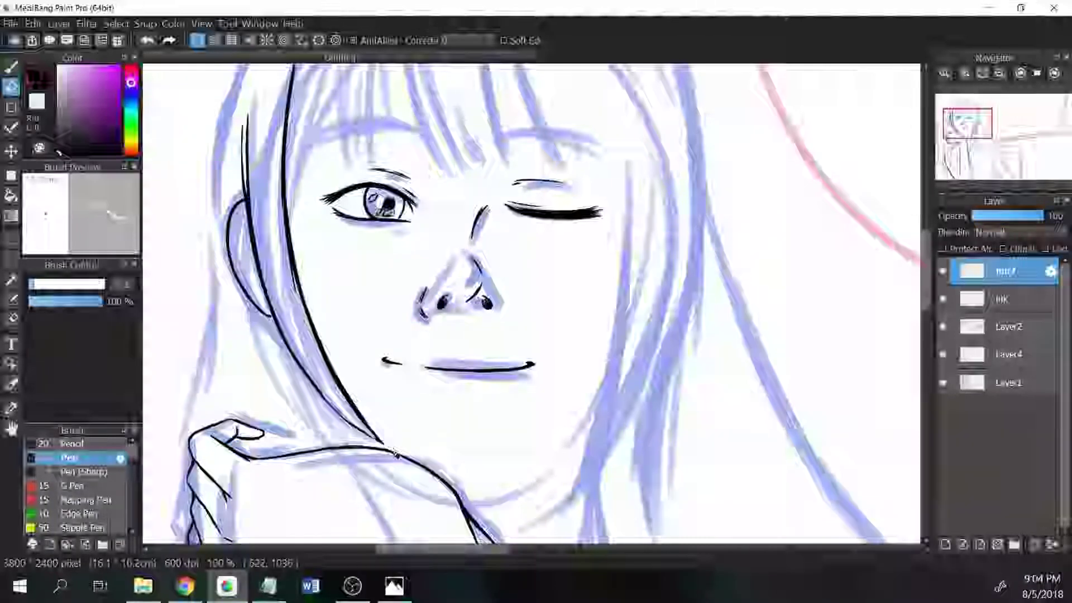
pyautogui.press('b')
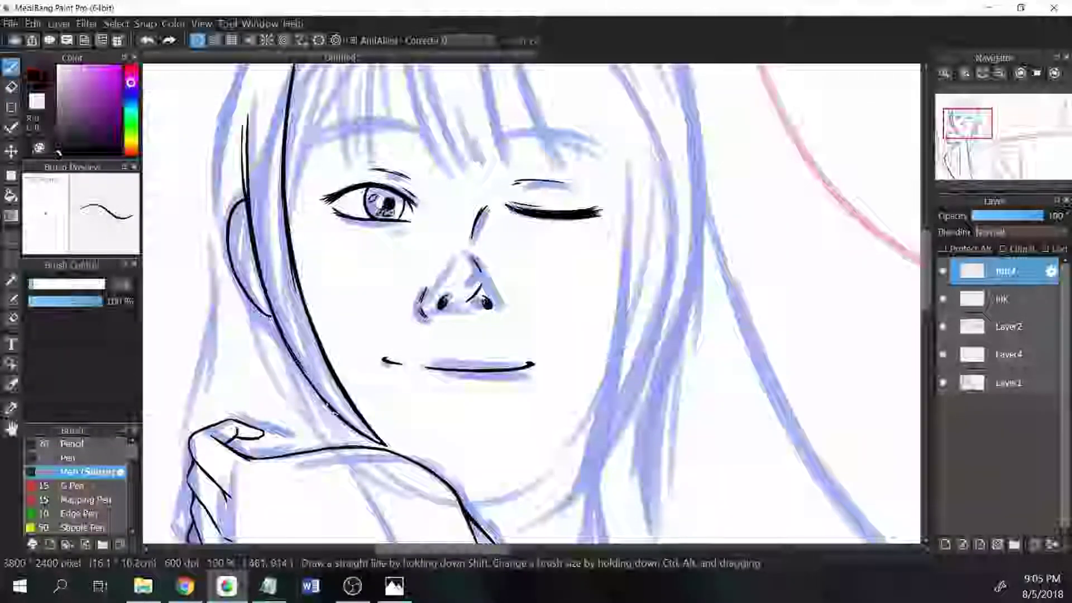
pyautogui.moveTo(248, 240)
pyautogui.mouseDown()
pyautogui.moveTo(381, 443)
pyautogui.moveTo(261, 288)
pyautogui.mouseUp()
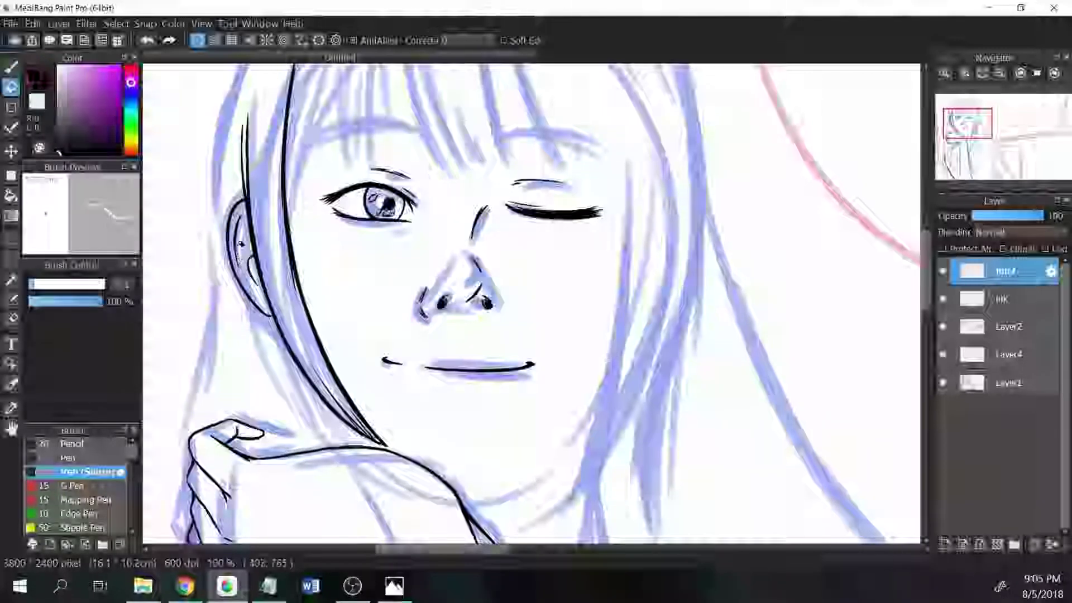
pyautogui.moveTo(234, 252); pyautogui.dragTo(280, 313)
pyautogui.moveTo(282, 358)
pyautogui.mouseDown()
pyautogui.moveTo(366, 450)
pyautogui.moveTo(486, 508)
pyautogui.mouseUp()
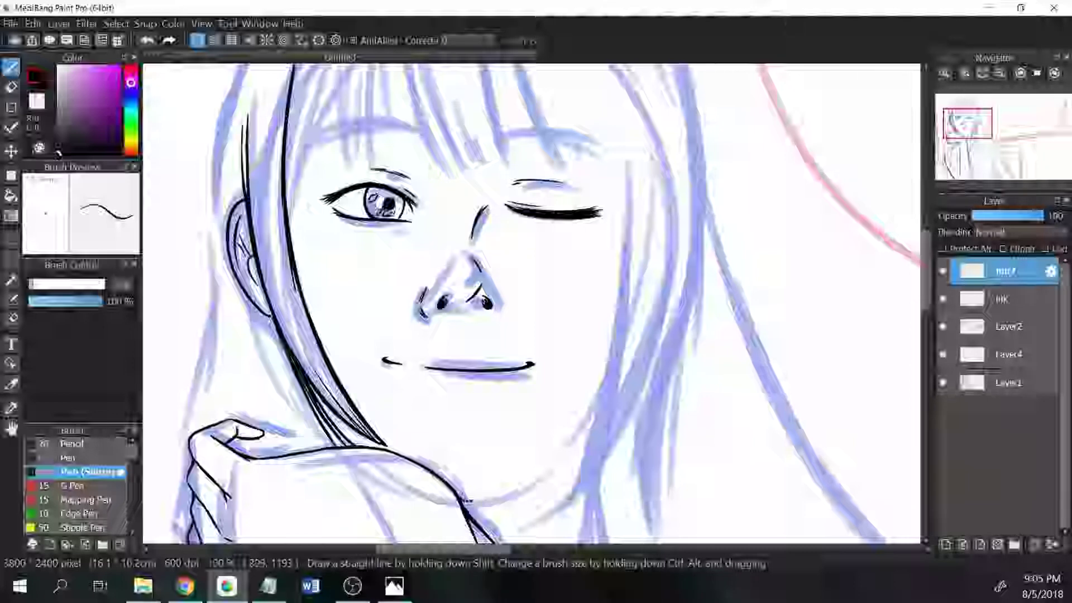
# - On the ink layer, ink the jaw and chin contour from the winking-eye side to the wrist and clean up where they meet
pyautogui.click(1005, 299)
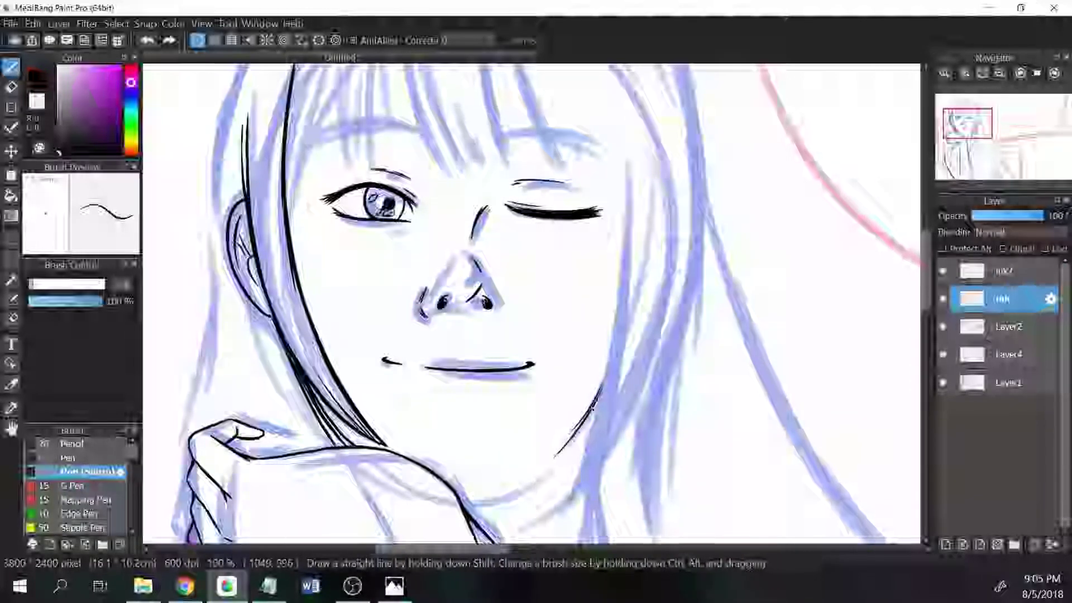
pyautogui.hotkey('ctrl', 'alt', 'Left')
pyautogui.hotkey('ctrl', 'alt', 'Right')
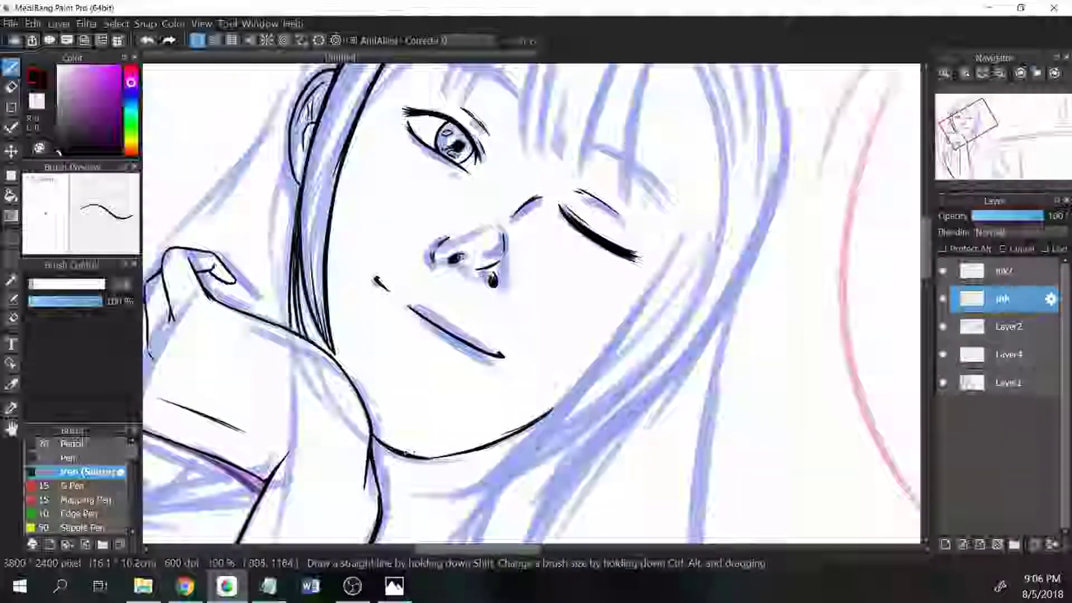
pyautogui.press('e')
pyautogui.hotkey('ctrl', 'alt', 'Left')
pyautogui.hotkey('ctrl', 'alt', 'Left')
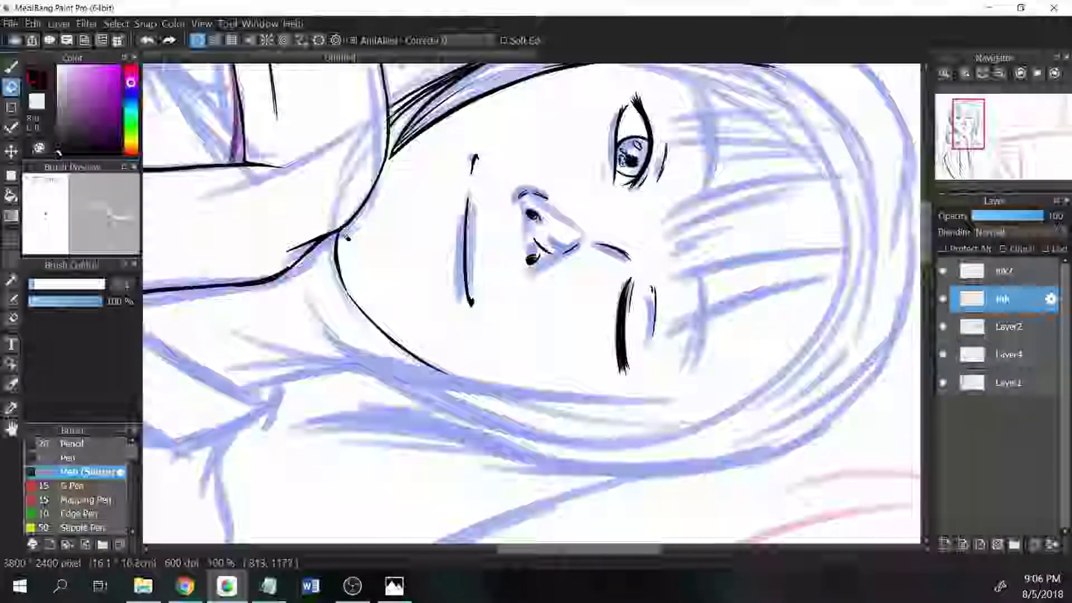
pyautogui.hotkey('ctrl', 'alt', 'Right')
pyautogui.hotkey('ctrl', 'alt', 'Right')
pyautogui.press('b')
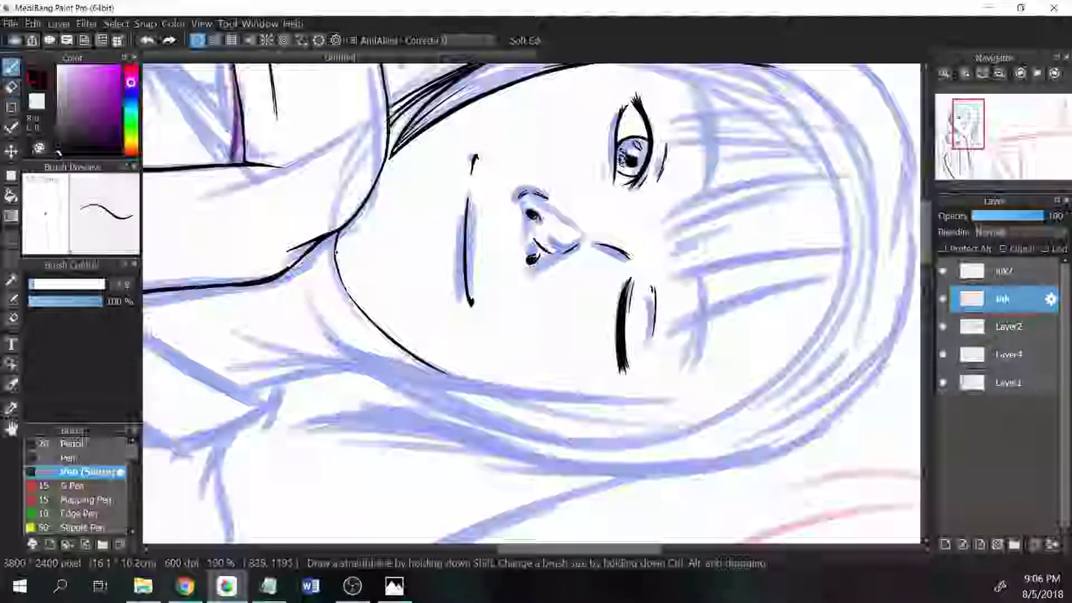
# - Redraw the upper forearm contour below the chin with a thinner line and hatch the inner corner of the wrist
pyautogui.scroll(-5, 468, 328)
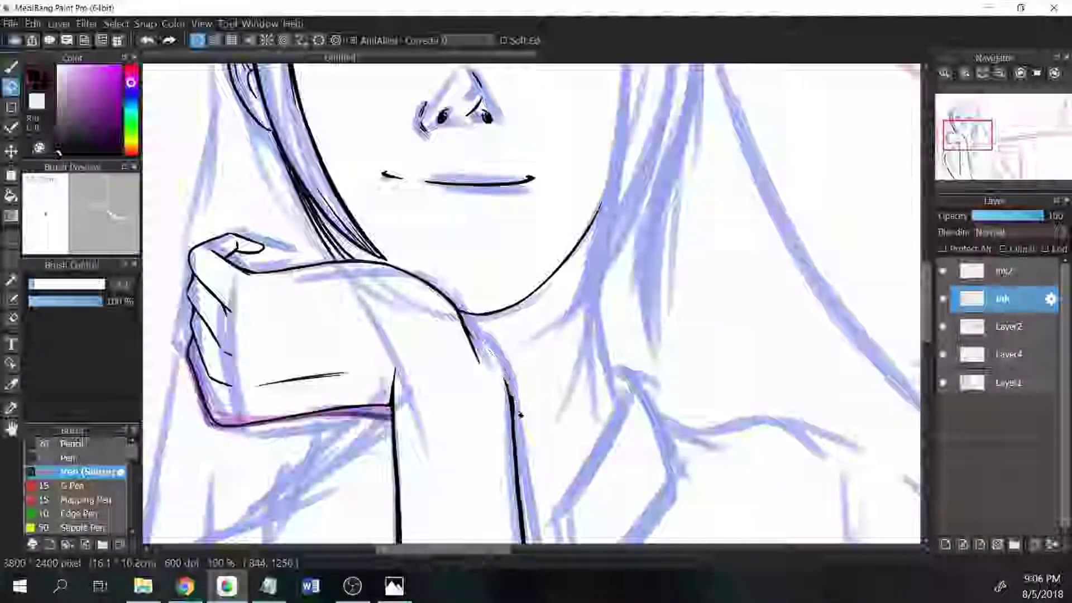
pyautogui.press('b')
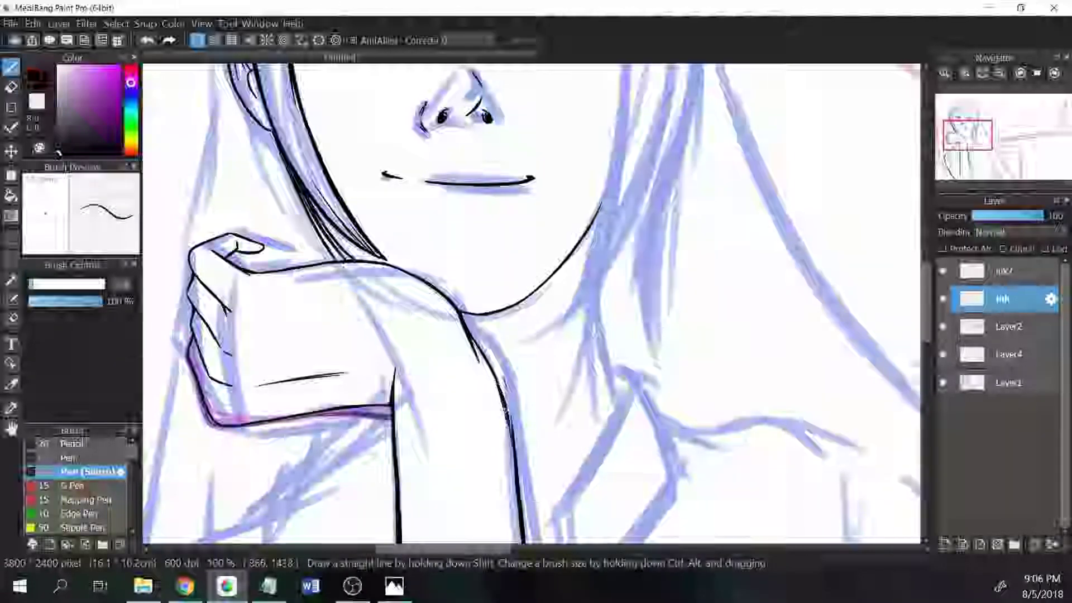
pyautogui.press('e')
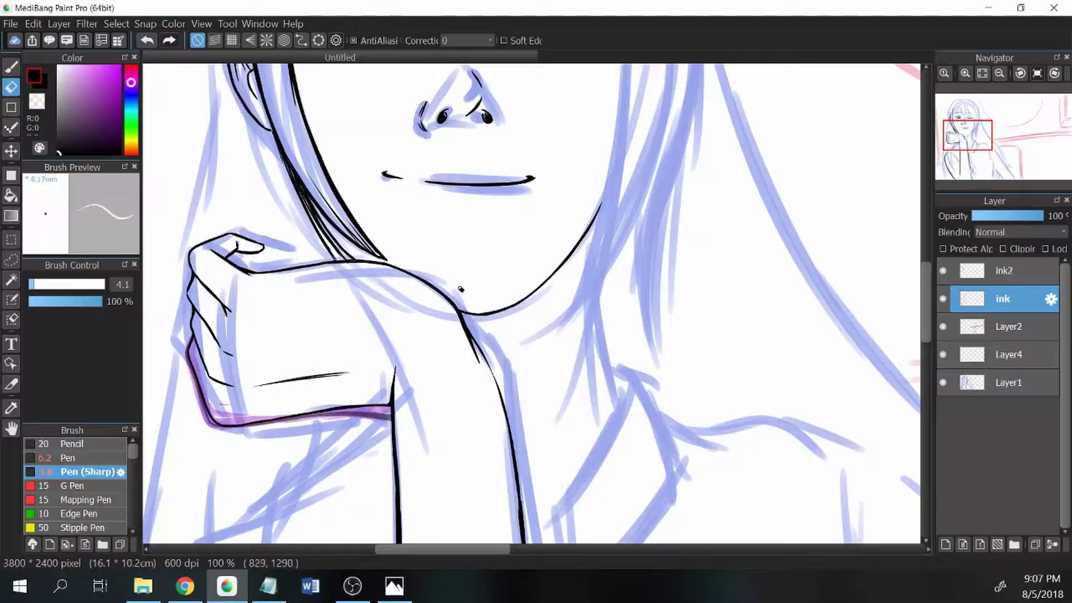
pyautogui.press('b')
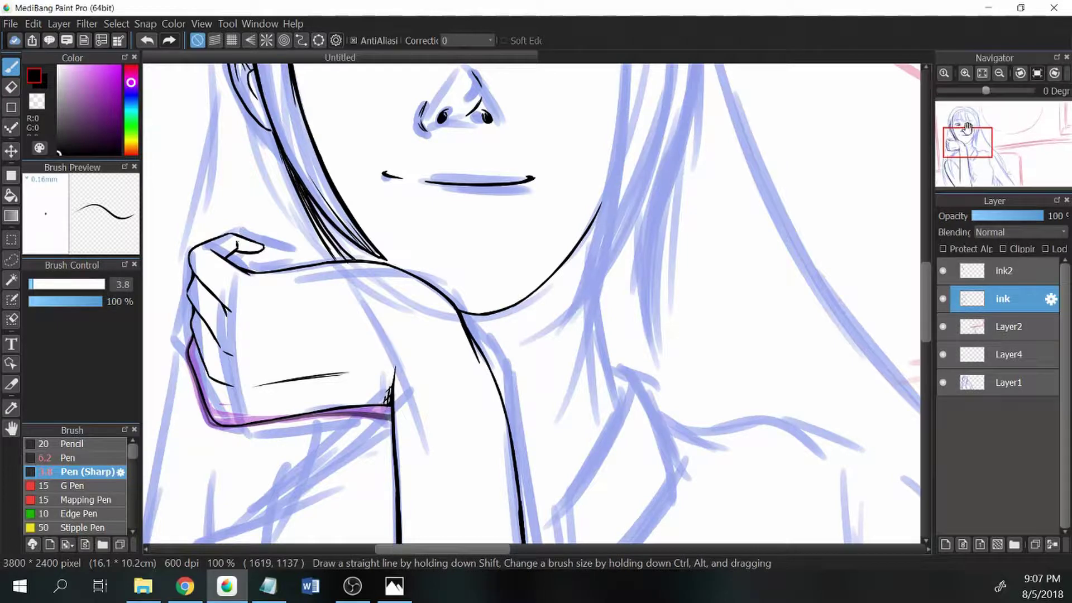
# - Ink the outer hair contour from the crown down the side of the head to the ear with the Pen
pyautogui.moveTo(391, 139); pyautogui.dragTo(324, 471)
pyautogui.scroll(-1, 335, 391)
pyautogui.click(67, 458)
pyautogui.moveTo(427, 188); pyautogui.dragTo(364, 255)
pyautogui.hotkey('ctrl', 'z')
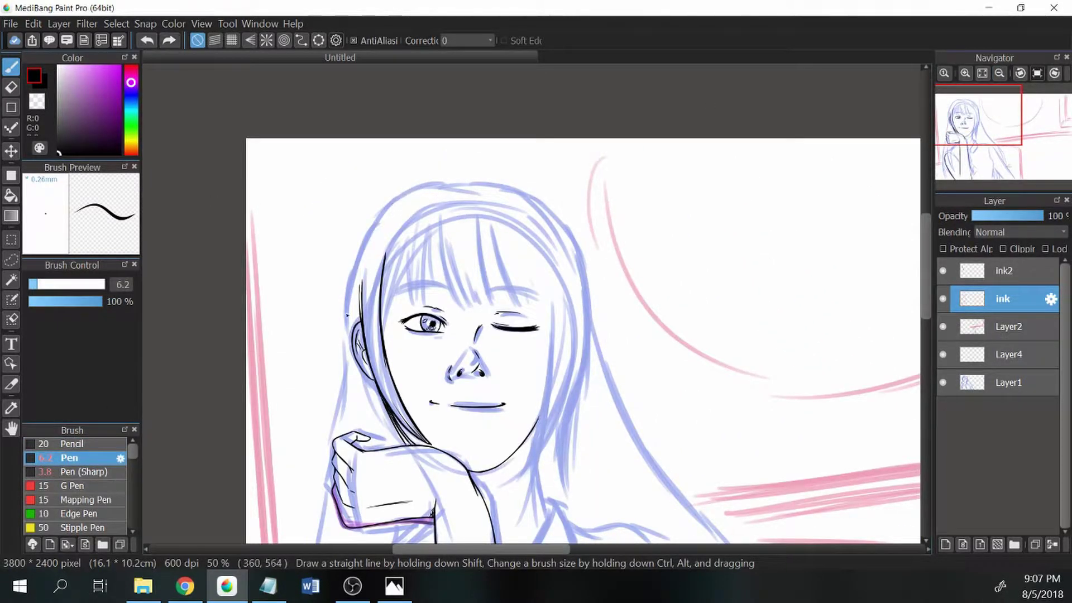
pyautogui.moveTo(349, 316); pyautogui.dragTo(347, 340)
pyautogui.hotkey('ctrl', 'z')
pyautogui.moveTo(353, 252); pyautogui.dragTo(345, 342)
pyautogui.hotkey('ctrl', 'alt', 'Left')
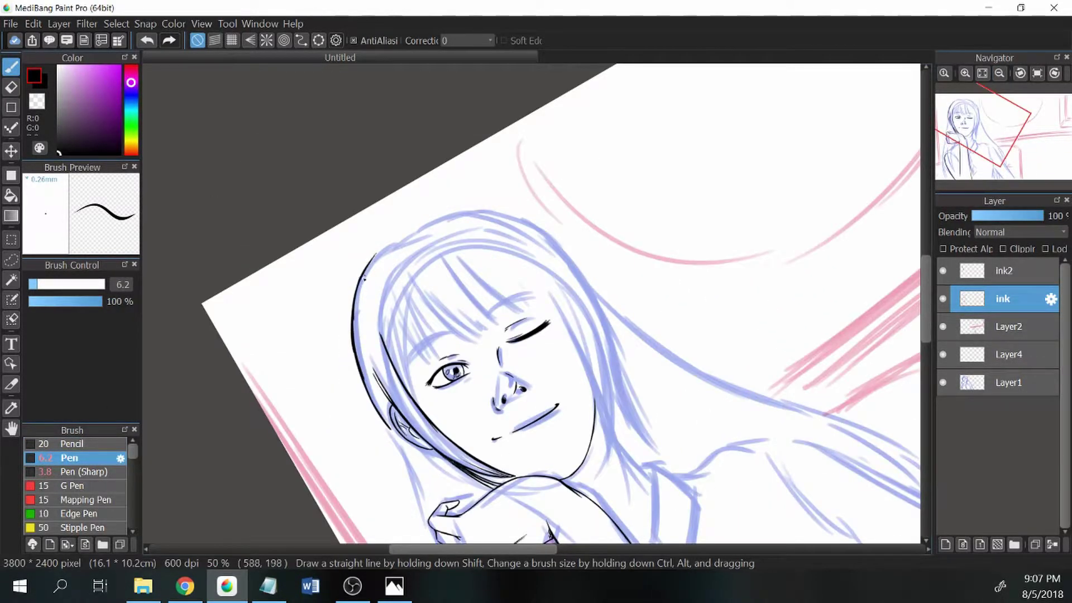
pyautogui.scroll(1, 364, 278)
pyautogui.press('e')
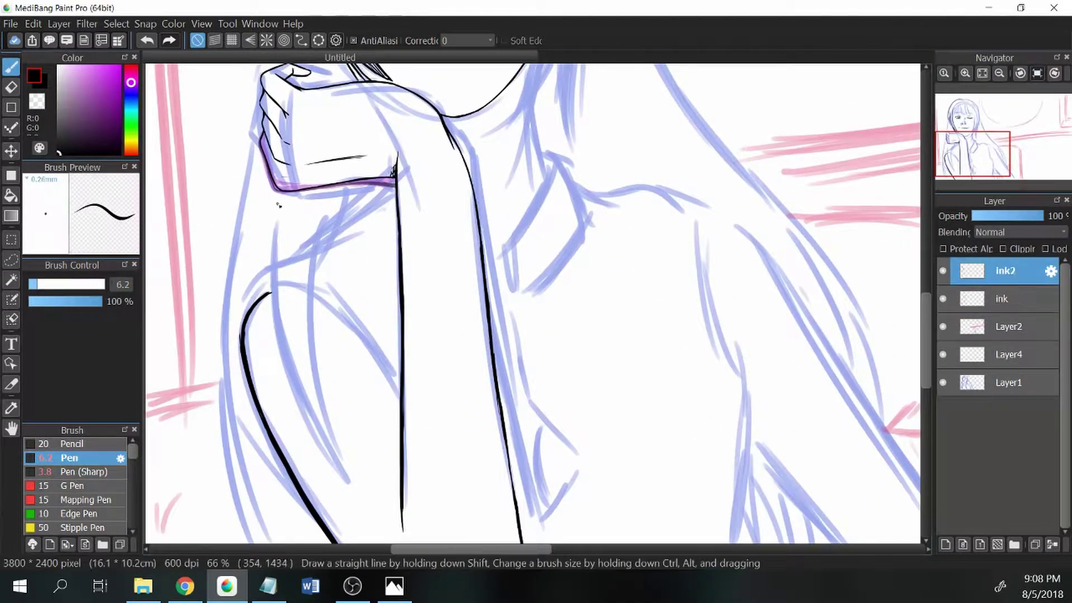
# - On the Ink2 layer, ink both edges of a long tapering hair lock hanging below the hand and thin its inner edge
pyautogui.moveTo(274, 213)
pyautogui.mouseDown()
pyautogui.moveTo(272, 286)
pyautogui.moveTo(323, 443)
pyautogui.moveTo(352, 489)
pyautogui.mouseUp()
pyautogui.moveTo(354, 492)
pyautogui.mouseDown()
pyautogui.moveTo(328, 416)
pyautogui.moveTo(319, 313)
pyautogui.moveTo(326, 207)
pyautogui.mouseUp()
pyautogui.press('e')
pyautogui.moveTo(314, 258); pyautogui.dragTo(326, 413)
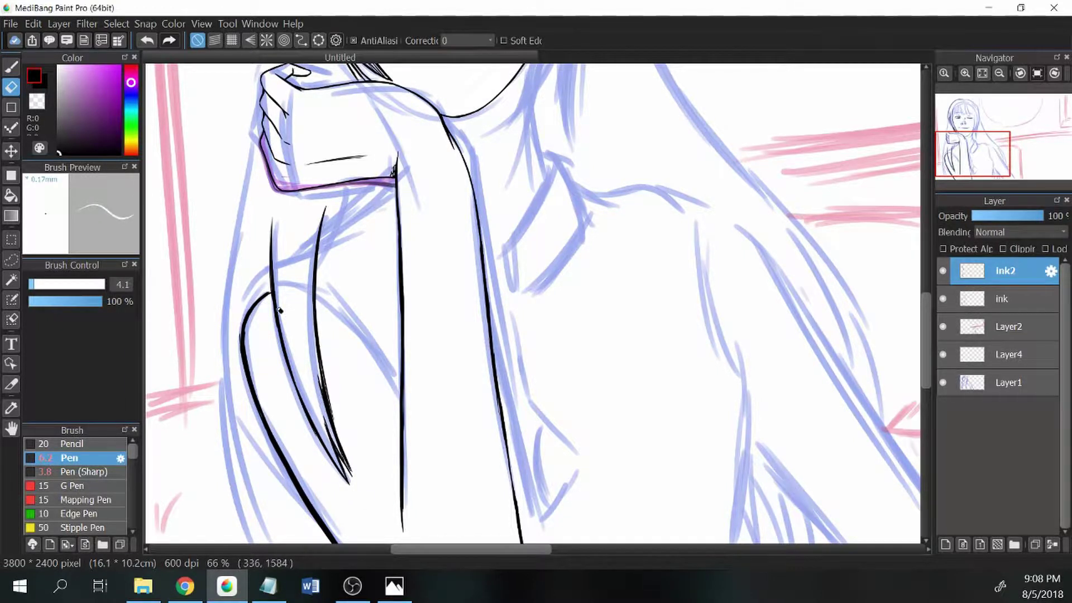
pyautogui.press('b')
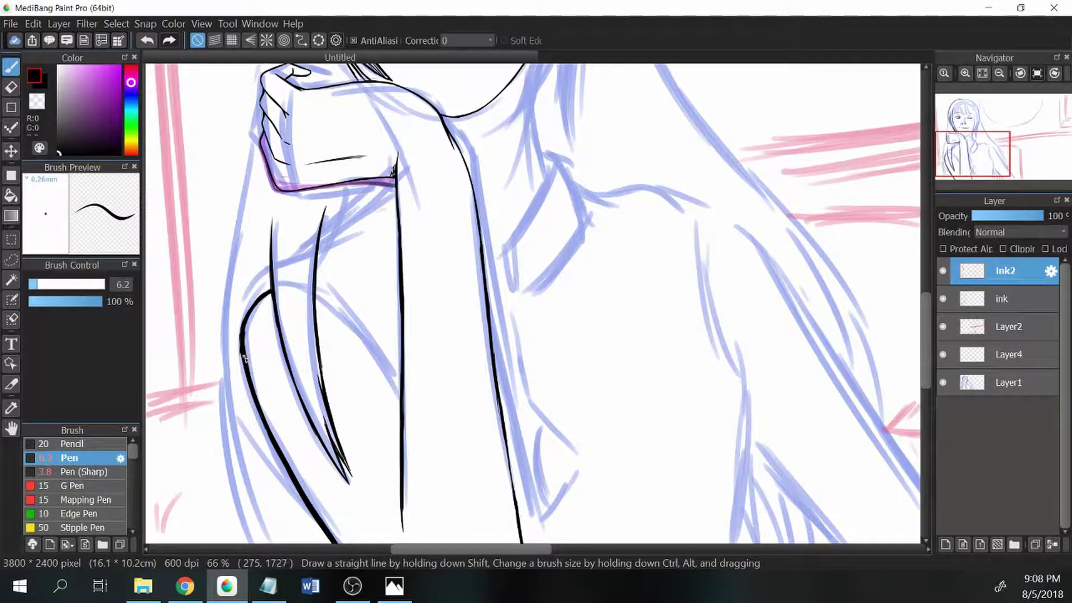
# - On the ink layer, ink the sleeve's upper outline beside the hair lock and the folds reaching up toward the wrist
pyautogui.press('e')
pyautogui.press('b')
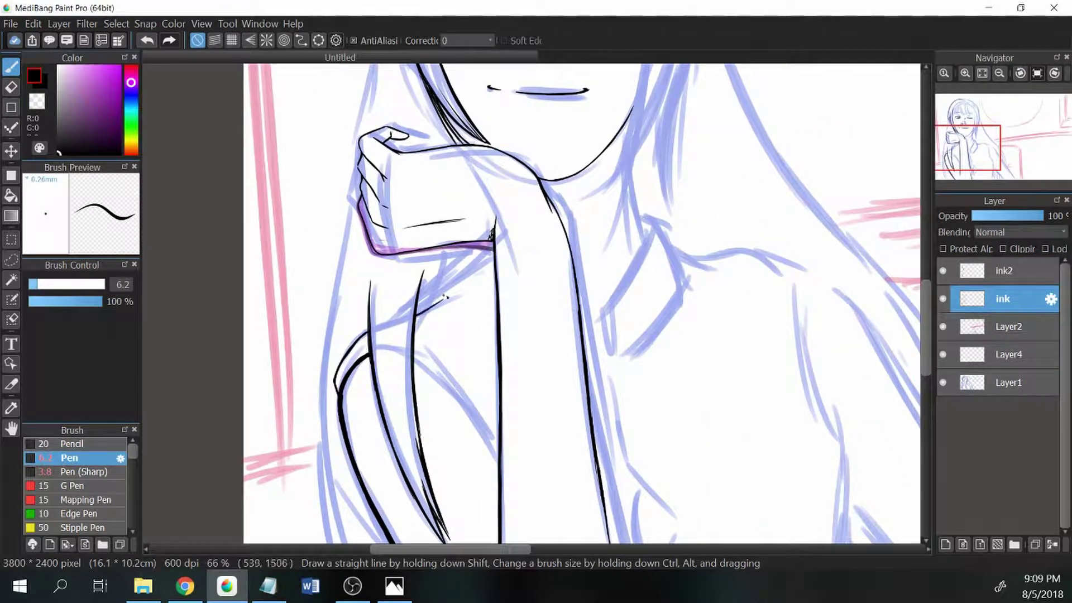
pyautogui.press('e')
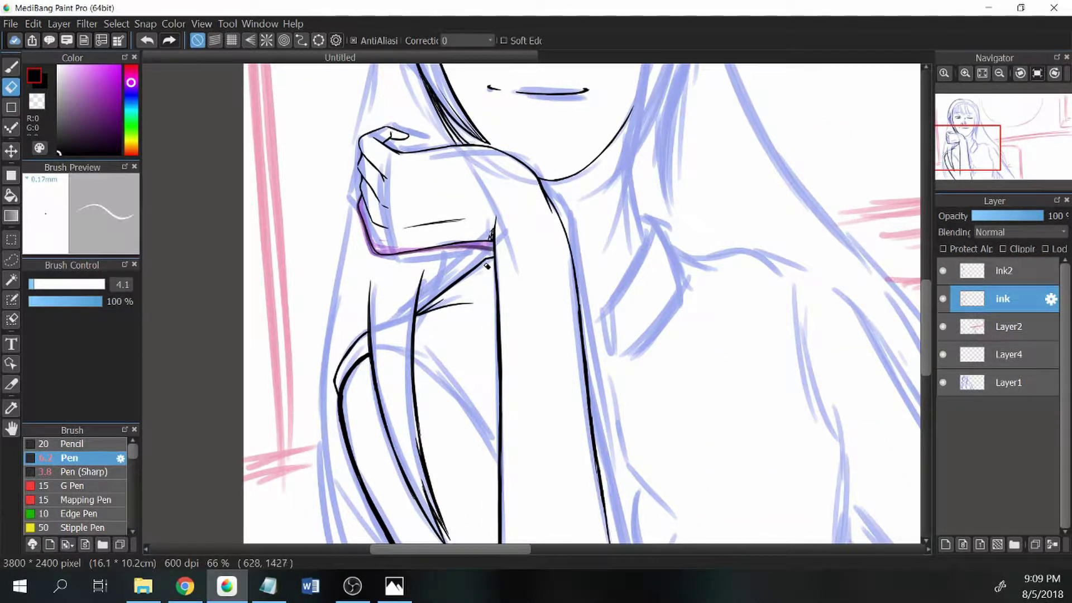
pyautogui.press('b')
pyautogui.press('e')
pyautogui.press('b')
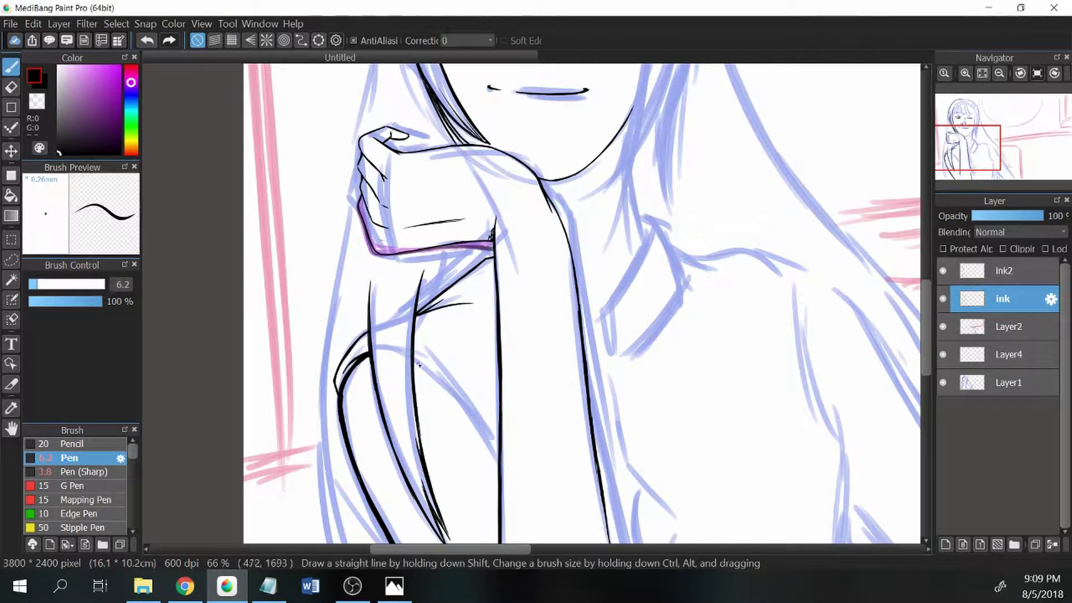
# - Ink the diagonal sleeve folds between the hair lock and the forearm, plus short creases against the forearm
pyautogui.moveTo(438, 379); pyautogui.dragTo(492, 453)
pyautogui.moveTo(417, 358); pyautogui.dragTo(493, 439)
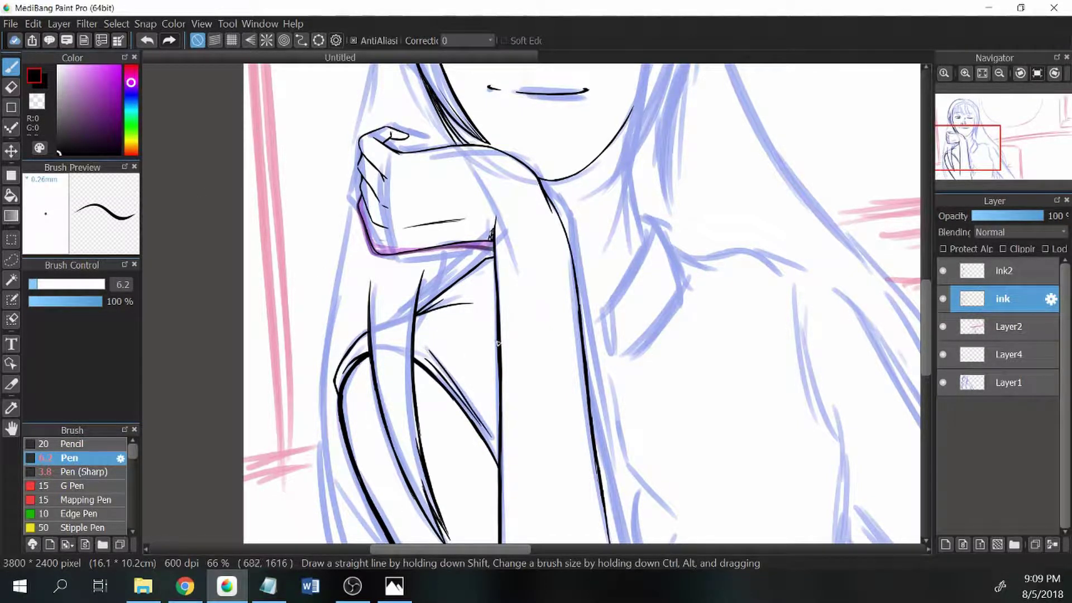
pyautogui.press('e')
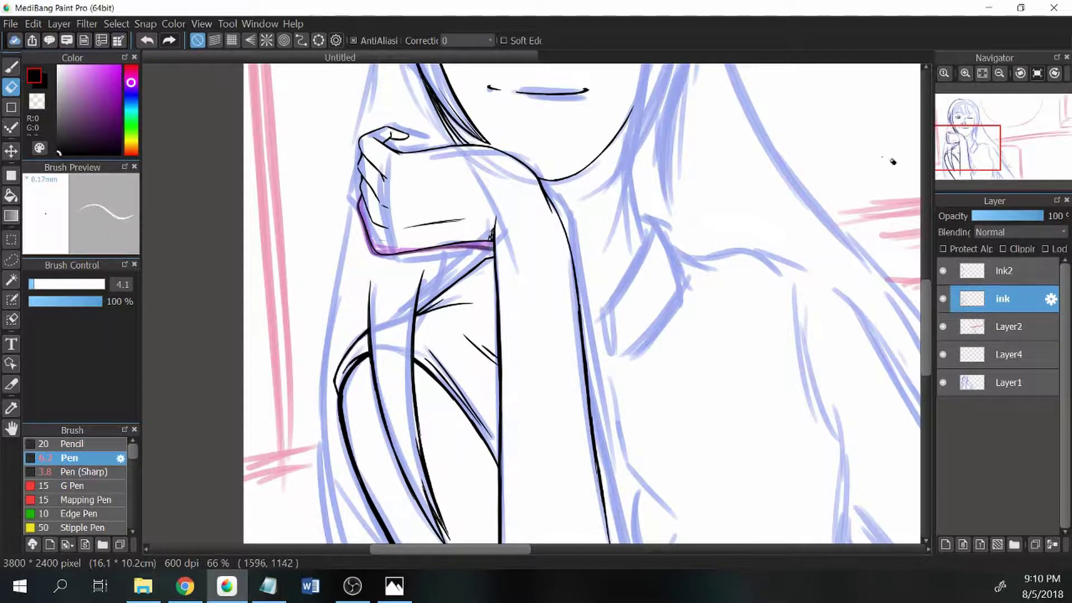
# - On the Ink2 layer, add short fine hair strands in the gap under the hand with Pen (Sharp)
pyautogui.press('b')
pyautogui.hotkey('ctrl', 'Up')
pyautogui.press('Down')
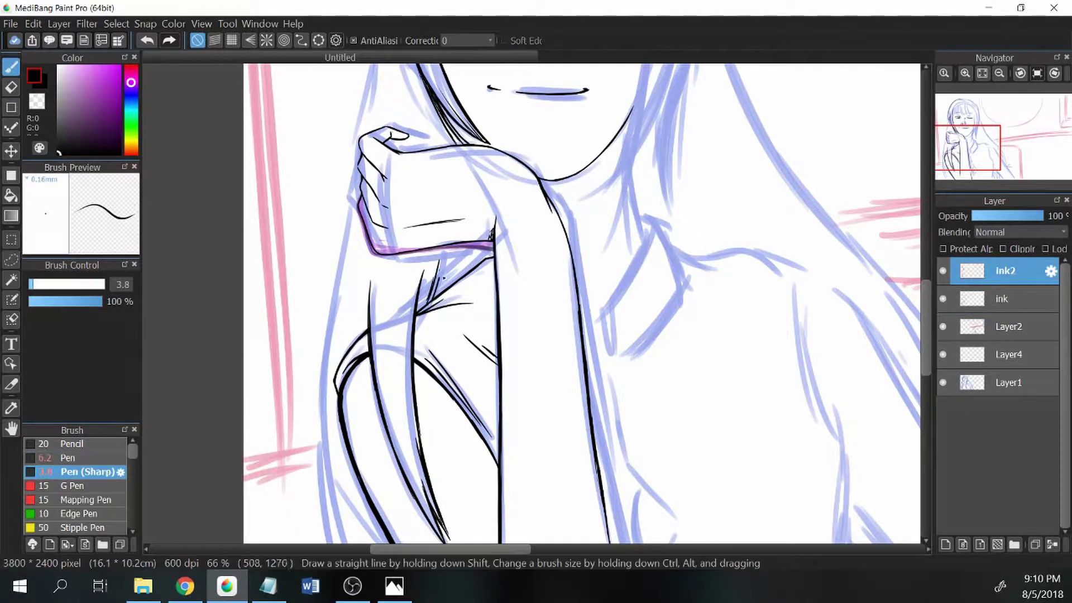
# - Ink the long outer hair contour from the ear past the hand and down beside the sleeve with the Pen
pyautogui.press('Up')
pyautogui.scroll(5, 581, 302)
pyautogui.moveTo(375, 191); pyautogui.dragTo(368, 278)
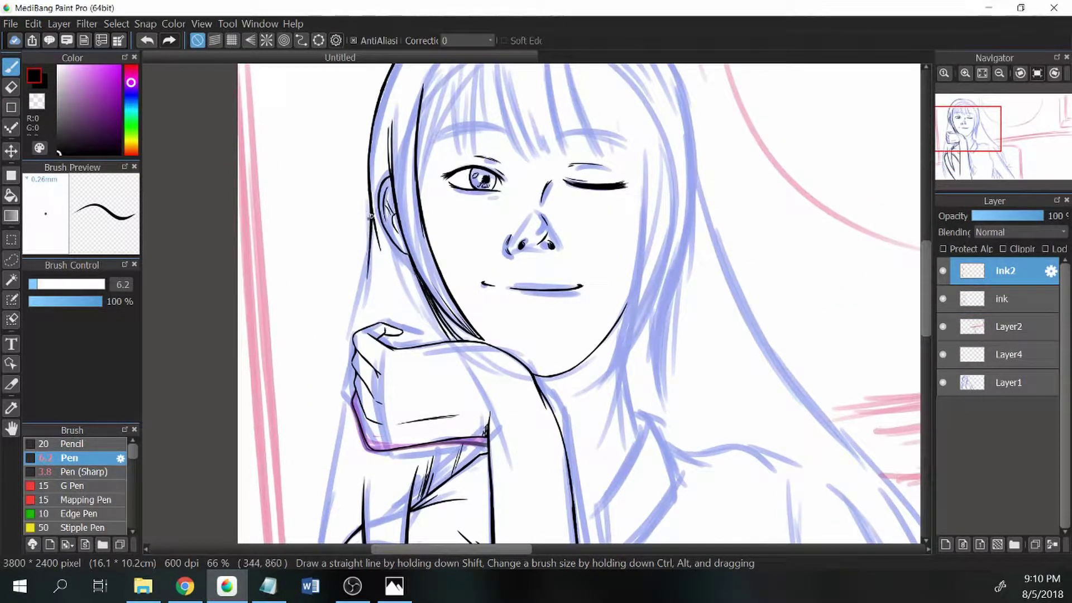
pyautogui.moveTo(370, 213); pyautogui.dragTo(331, 519)
pyautogui.scroll(-5, 581, 302)
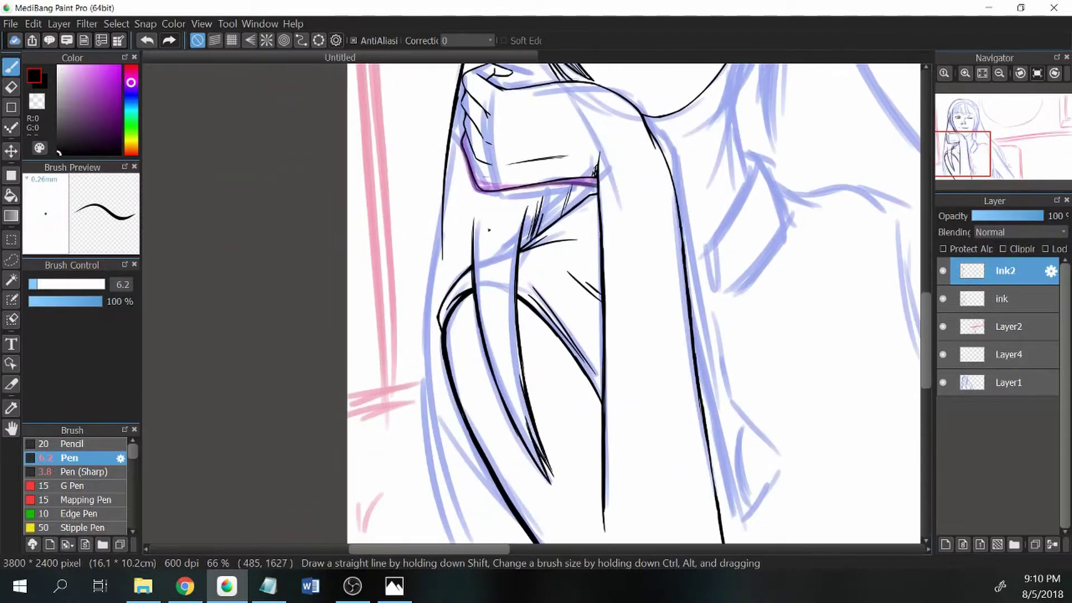
pyautogui.moveTo(581, 302)
pyautogui.mouseDown()
pyautogui.moveTo(544, 119)
pyautogui.moveTo(366, 413)
pyautogui.moveTo(352, 502)
pyautogui.mouseUp()
pyautogui.moveTo(581, 71)
pyautogui.mouseDown()
pyautogui.moveTo(447, 234)
pyautogui.moveTo(374, 393)
pyautogui.moveTo(578, 87)
pyautogui.moveTo(450, 239)
pyautogui.mouseUp()
pyautogui.click(11, 88)
pyautogui.hotkey('ctrl', '0')
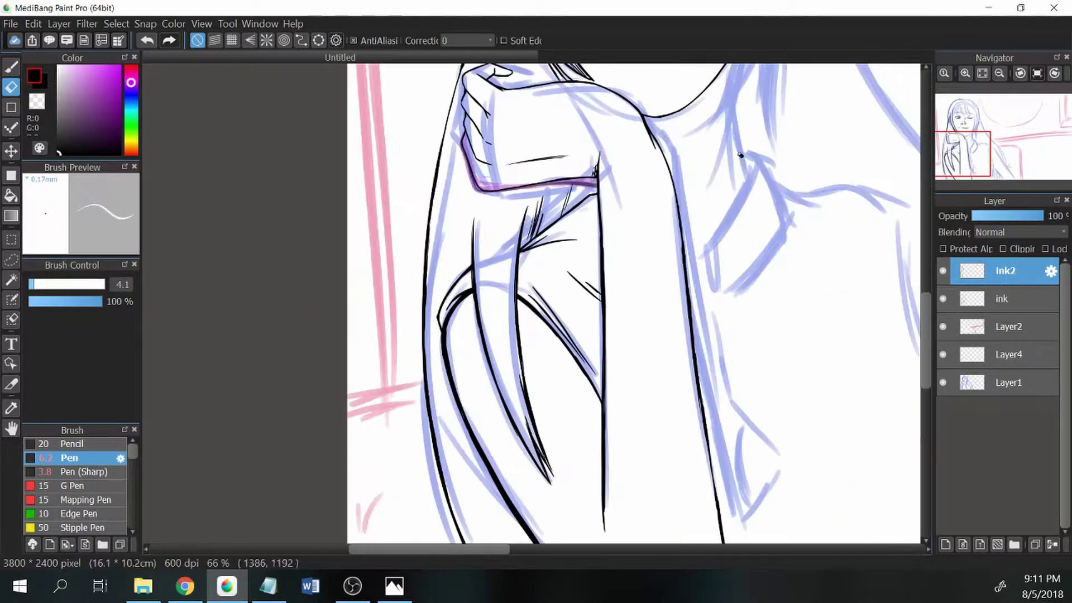
# - Fill the hair lock beside the open eye and cheek with fine Pen (Sharp) strands running down toward the hand
pyautogui.moveTo(431, 184); pyautogui.dragTo(287, 301)
pyautogui.moveTo(336, 139); pyautogui.dragTo(245, 385)
pyautogui.press('b')
pyautogui.click(84, 472)
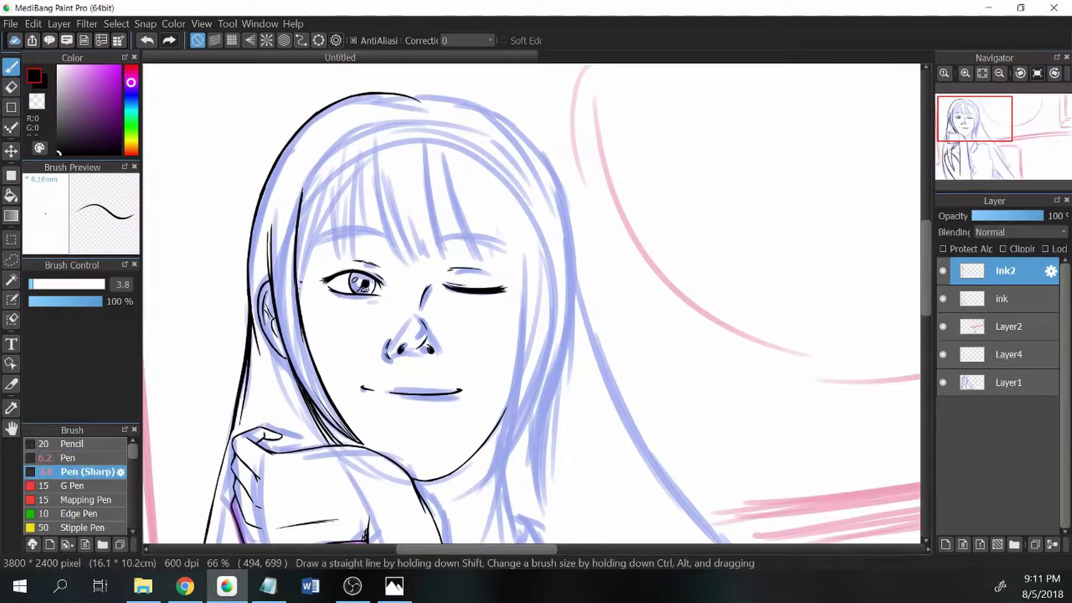
pyautogui.moveTo(305, 246); pyautogui.dragTo(284, 391)
pyautogui.moveTo(296, 337); pyautogui.dragTo(332, 416)
pyautogui.press('e')
pyautogui.press('b')
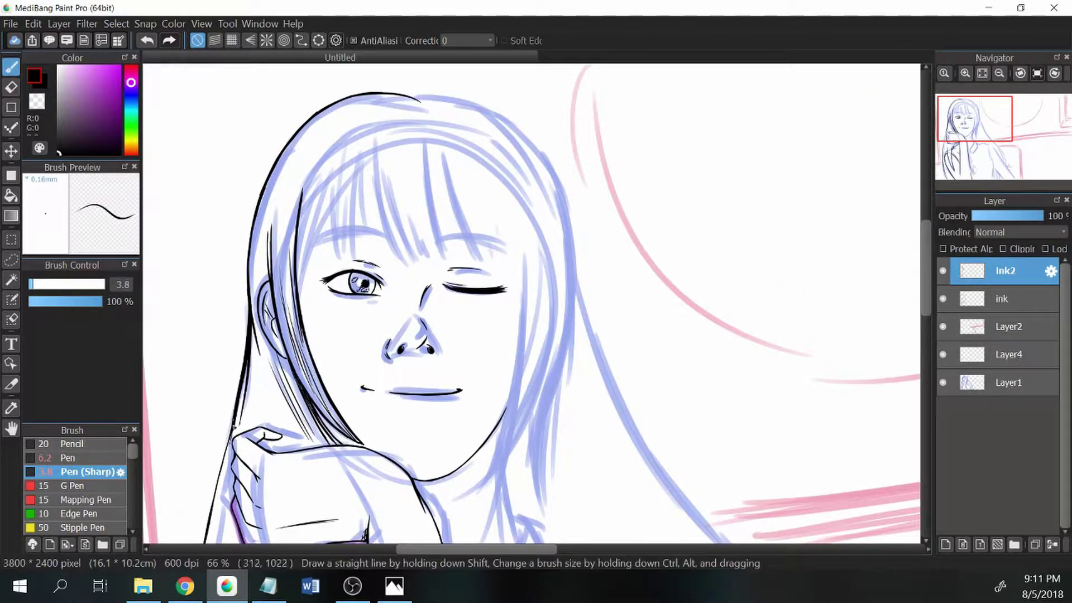
# - Trim and redraw the outer hair contour between the ear and the hand as a smoother line, adding a short strand below the ear
pyautogui.moveTo(238, 424); pyautogui.dragTo(223, 481)
pyautogui.press('e')
pyautogui.moveTo(252, 329); pyautogui.dragTo(226, 480)
pyautogui.press('b')
pyautogui.moveTo(243, 392); pyautogui.dragTo(210, 521)
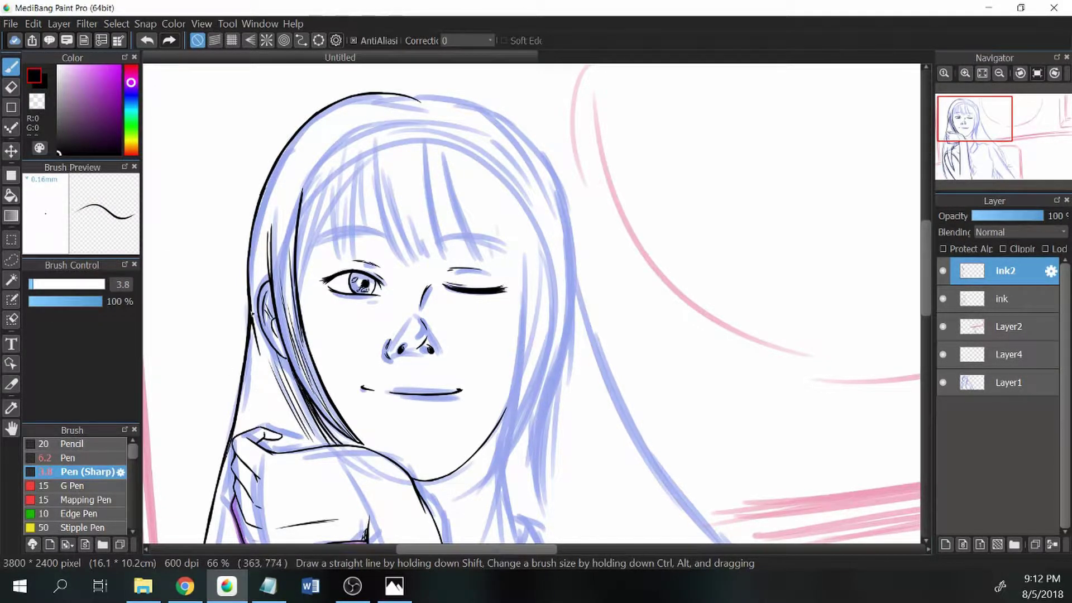
pyautogui.moveTo(255, 324); pyautogui.dragTo(251, 374)
# - Add fine strands along the side of the head, around the ear and at the temple edge of the bangs
pyautogui.moveTo(966, 131)
pyautogui.mouseDown()
pyautogui.moveTo(959, 168)
pyautogui.moveTo(965, 121)
pyautogui.mouseUp()
pyautogui.press('e')
pyautogui.press('b')
pyautogui.moveTo(290, 268); pyautogui.dragTo(301, 351)
pyautogui.moveTo(307, 238); pyautogui.dragTo(293, 313)
pyautogui.moveTo(323, 207); pyautogui.dragTo(296, 279)
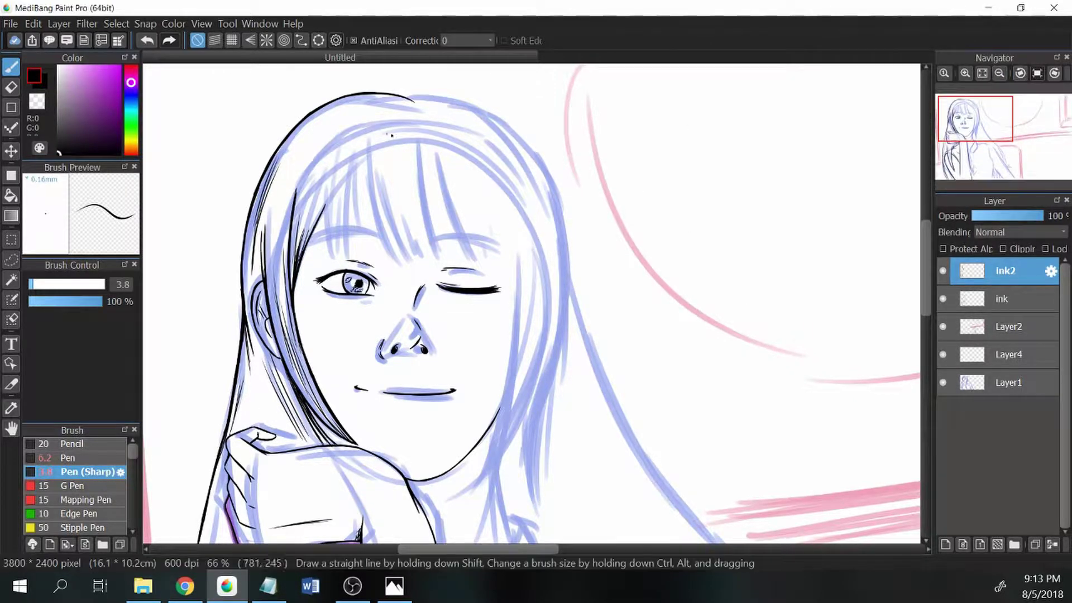
# - Replace the crown's hair contour on the ink layer with finer strokes on Ink2, and flip the canvas view horizontally
pyautogui.press('e')
pyautogui.press('Down')
pyautogui.moveTo(271, 177)
pyautogui.mouseDown()
pyautogui.moveTo(298, 121)
pyautogui.moveTo(357, 95)
pyautogui.mouseUp()
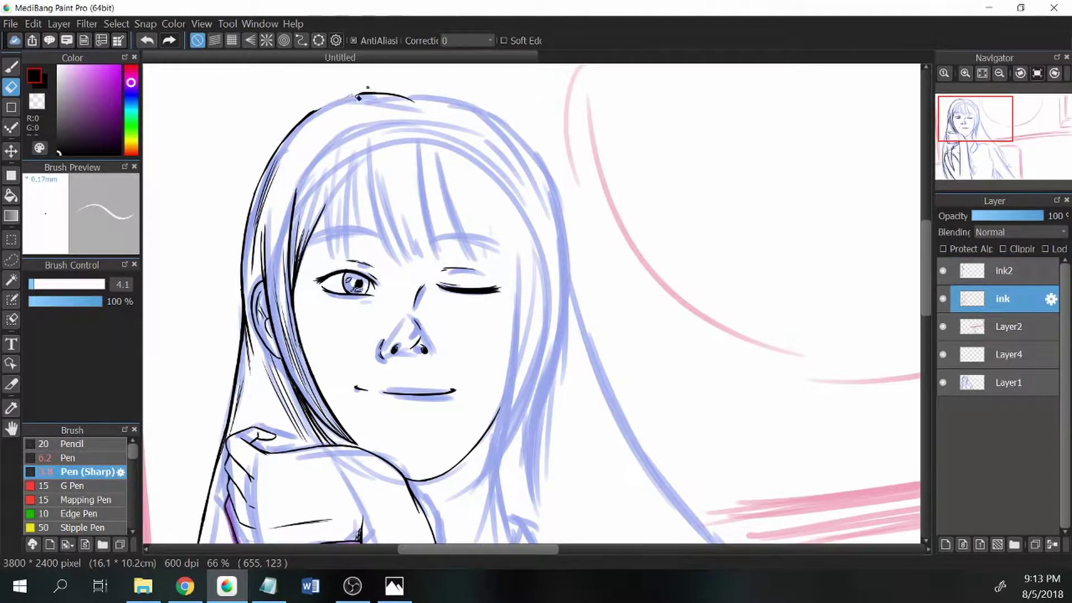
pyautogui.click(1015, 279)
pyautogui.press('b')
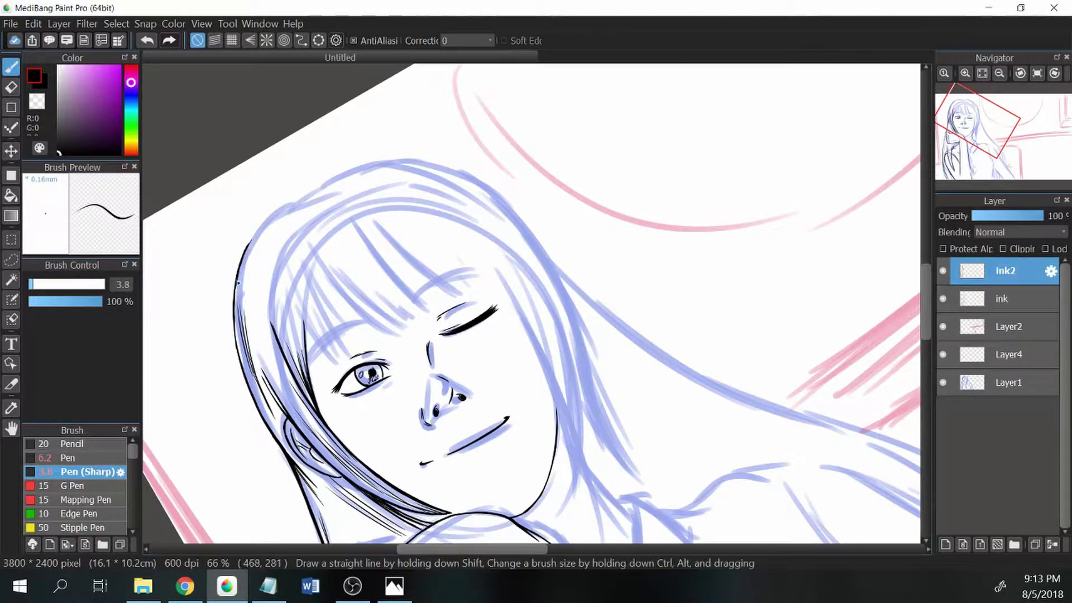
pyautogui.moveTo(251, 246); pyautogui.dragTo(329, 191)
pyautogui.press('h')
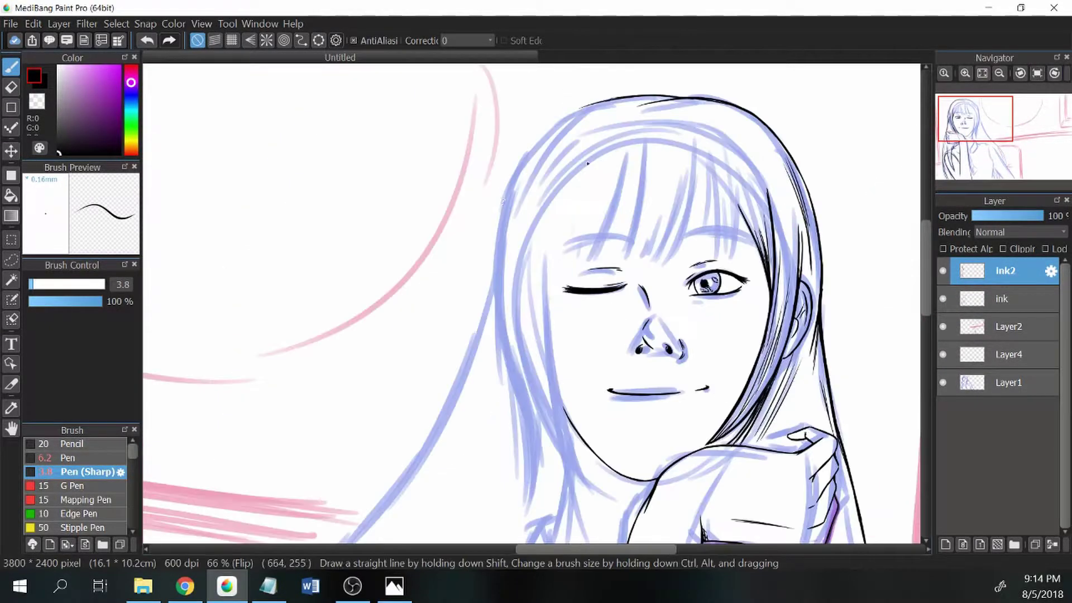
# - Ink the hair outline over the crown and down the winking-eye side on Ink2 with the Pen at size 6.2
pyautogui.press('p')
pyautogui.moveTo(523, 145); pyautogui.dragTo(497, 291)
pyautogui.hotkey('ctrl', 'z')
pyautogui.moveTo(505, 357)
pyautogui.mouseDown()
pyautogui.moveTo(503, 212)
pyautogui.moveTo(553, 120)
pyautogui.mouseUp()
pyautogui.moveTo(454, 211)
pyautogui.mouseDown()
pyautogui.moveTo(532, 120)
pyautogui.moveTo(560, 107)
pyautogui.mouseUp()
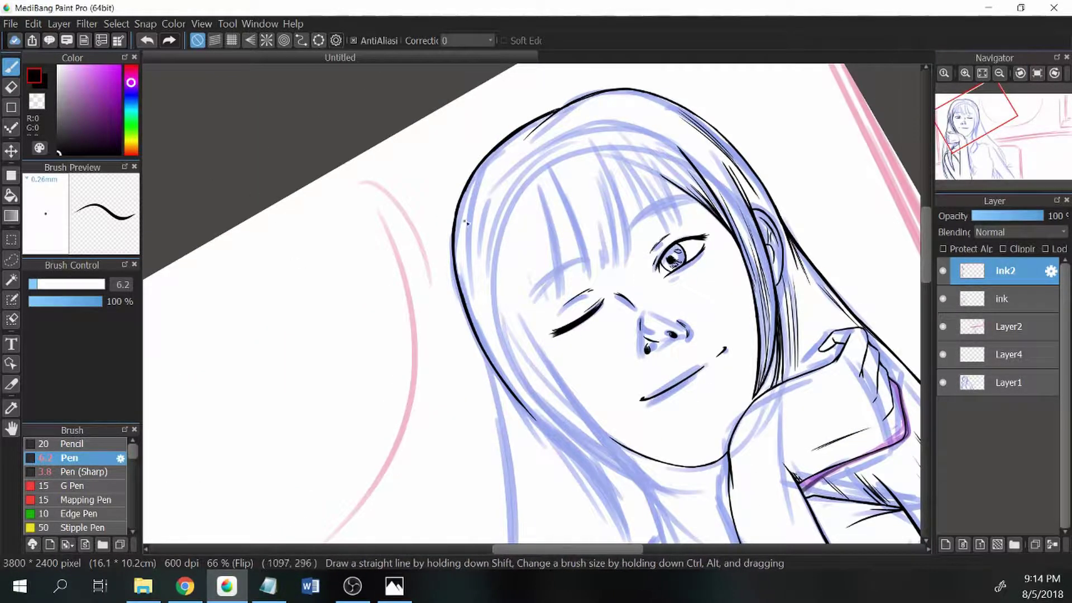
pyautogui.moveTo(459, 269); pyautogui.dragTo(454, 215)
pyautogui.moveTo(486, 160)
pyautogui.mouseDown()
pyautogui.moveTo(578, 100)
pyautogui.moveTo(625, 92)
pyautogui.mouseUp()
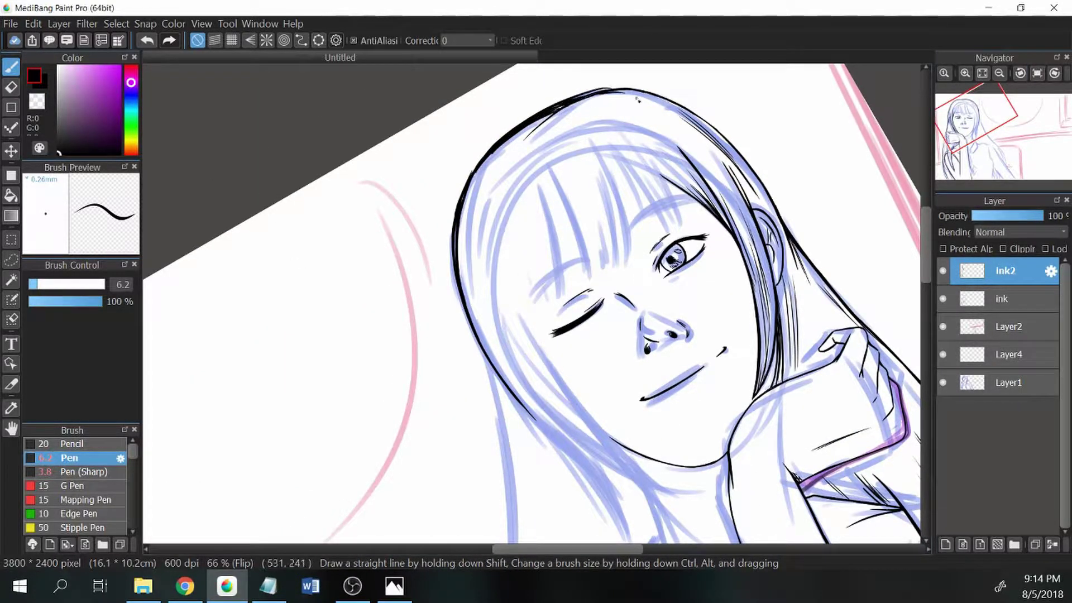
pyautogui.moveTo(534, 115); pyautogui.dragTo(640, 85)
# - Erase the rough overlapping strokes along the crown's outline to leave a thin, smooth contour
pyautogui.press('e')
pyautogui.moveTo(475, 136); pyautogui.dragTo(455, 295)
pyautogui.press('h')
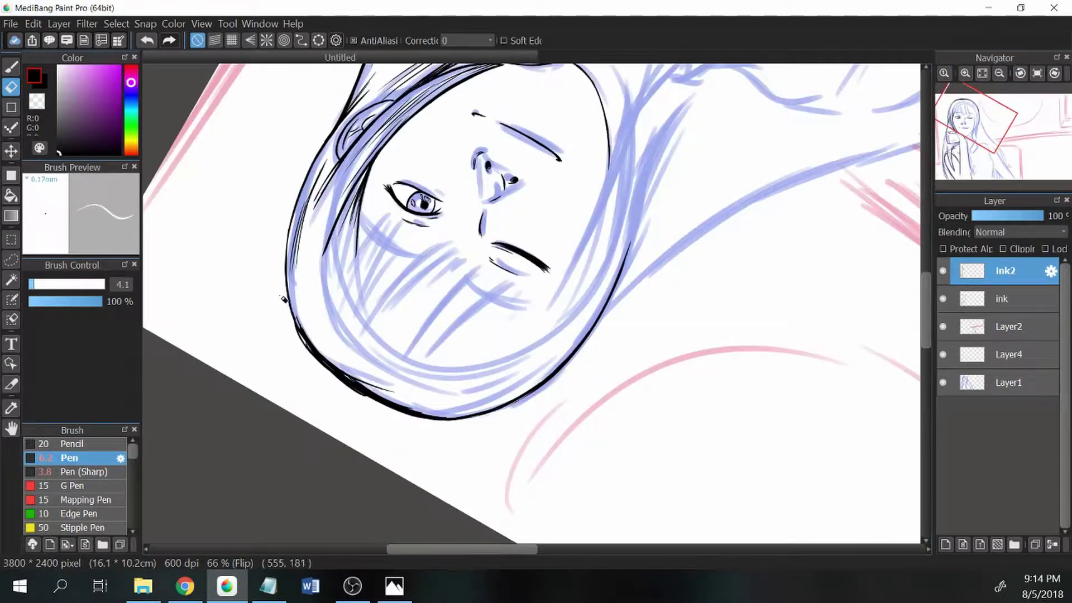
pyautogui.moveTo(284, 300)
pyautogui.mouseDown()
pyautogui.moveTo(350, 389)
pyautogui.moveTo(325, 356)
pyautogui.moveTo(413, 413)
pyautogui.mouseUp()
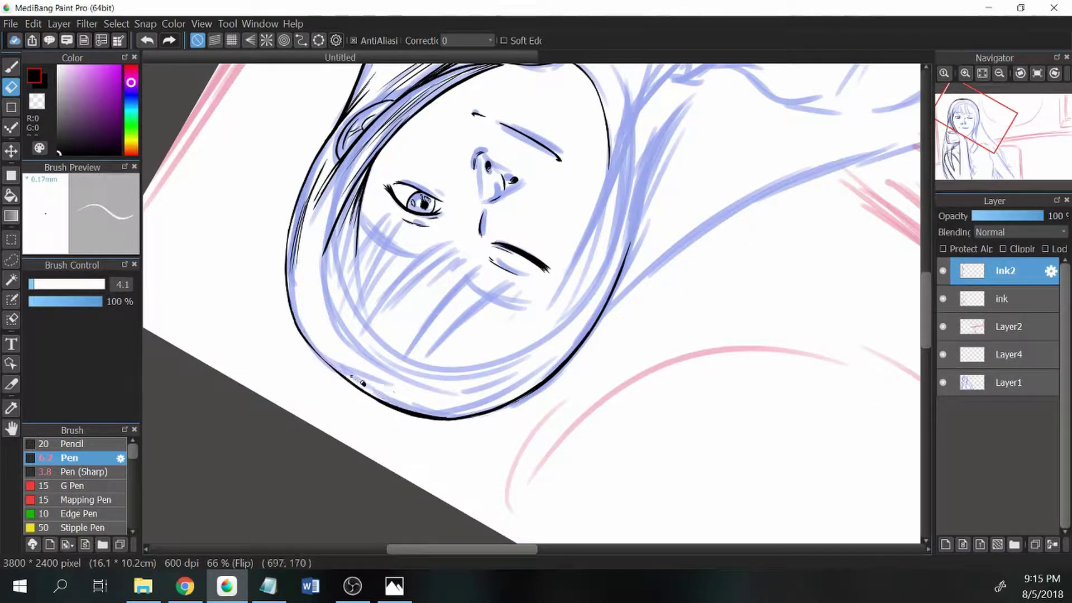
pyautogui.press('h')
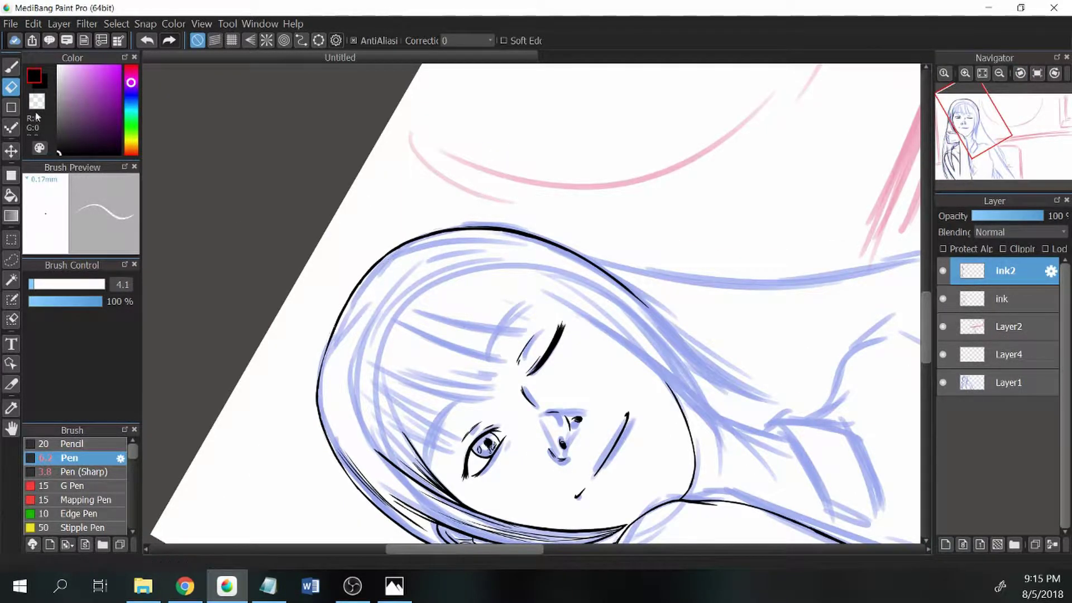
# - Restore the unflipped upright view and ink tapered bangs strands over the middle forehead and winking eye with Pen (Sharp) at 3.8
pyautogui.press('b')
pyautogui.hotkey('ctrl', '0')
pyautogui.moveTo(378, 347); pyautogui.dragTo(394, 310)
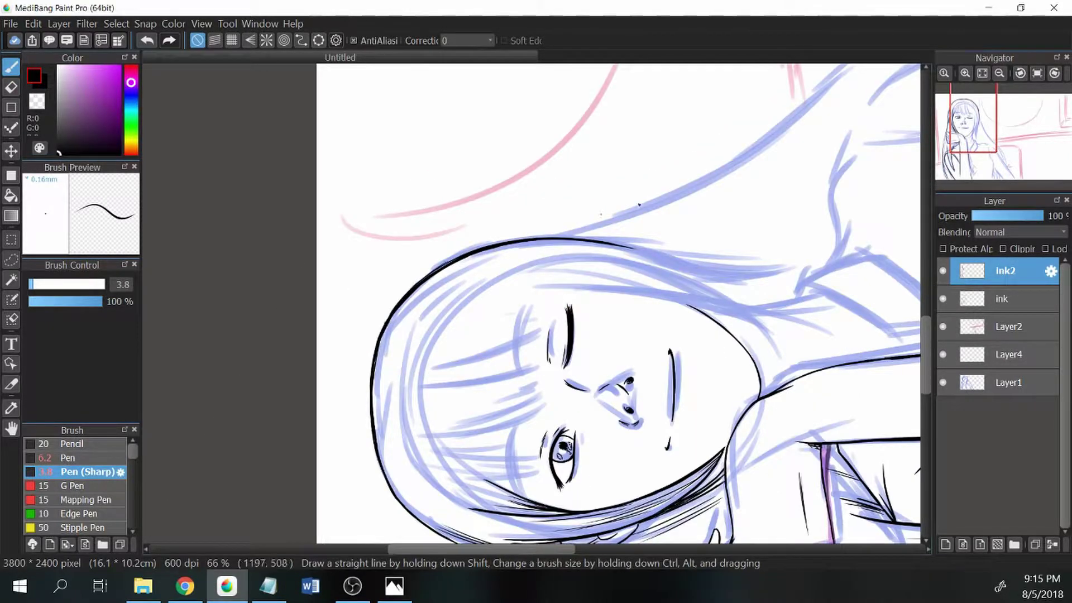
pyautogui.hotkey('ctrl', '0')
pyautogui.moveTo(398, 209); pyautogui.dragTo(427, 314)
pyautogui.moveTo(405, 229); pyautogui.dragTo(439, 315)
pyautogui.moveTo(425, 259); pyautogui.dragTo(448, 316)
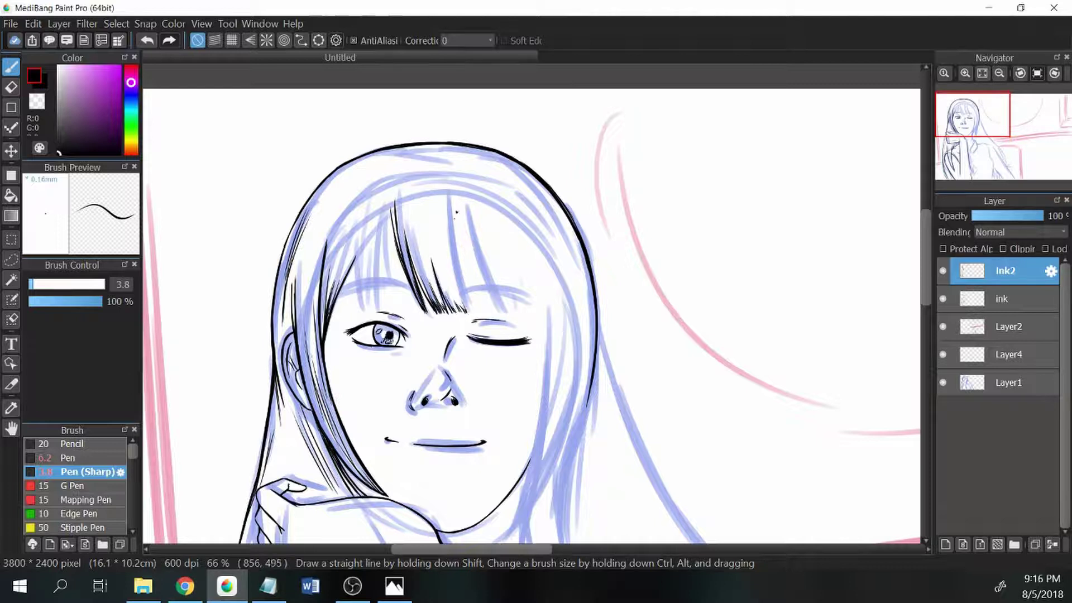
pyautogui.moveTo(451, 199); pyautogui.dragTo(472, 314)
pyautogui.moveTo(463, 234); pyautogui.dragTo(495, 314)
pyautogui.moveTo(469, 204); pyautogui.dragTo(504, 313)
pyautogui.moveTo(470, 208); pyautogui.dragTo(510, 305)
# - Ink a long strand from the bangs past the winking eye along the cheek, trim its upper part, and redraw the bangs' end
pyautogui.moveTo(497, 209)
pyautogui.mouseDown()
pyautogui.moveTo(522, 314)
pyautogui.moveTo(512, 544)
pyautogui.mouseUp()
pyautogui.press('e')
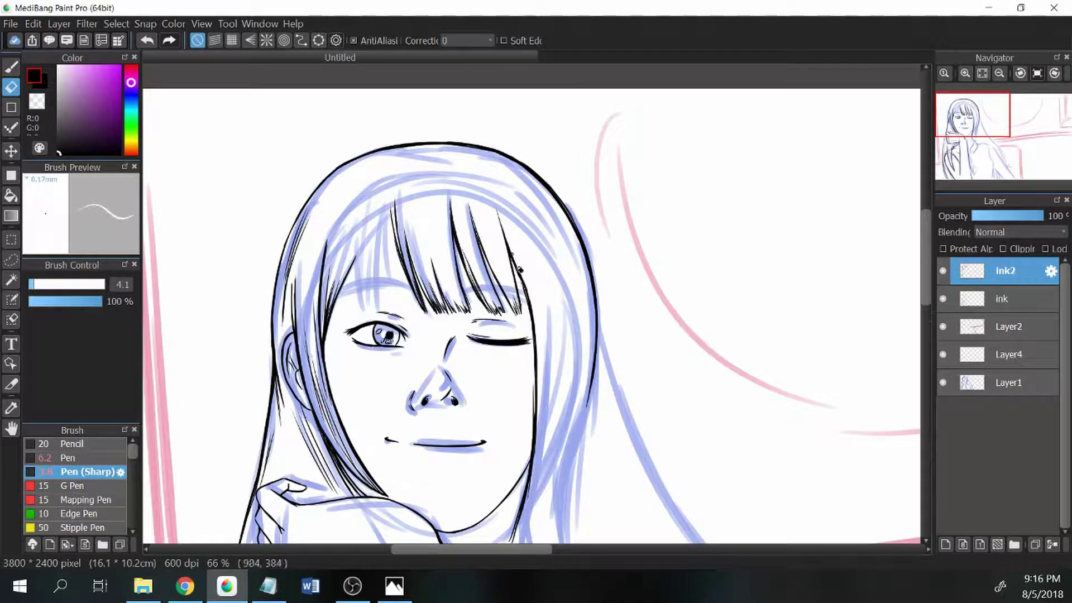
pyautogui.moveTo(520, 268); pyautogui.dragTo(537, 384)
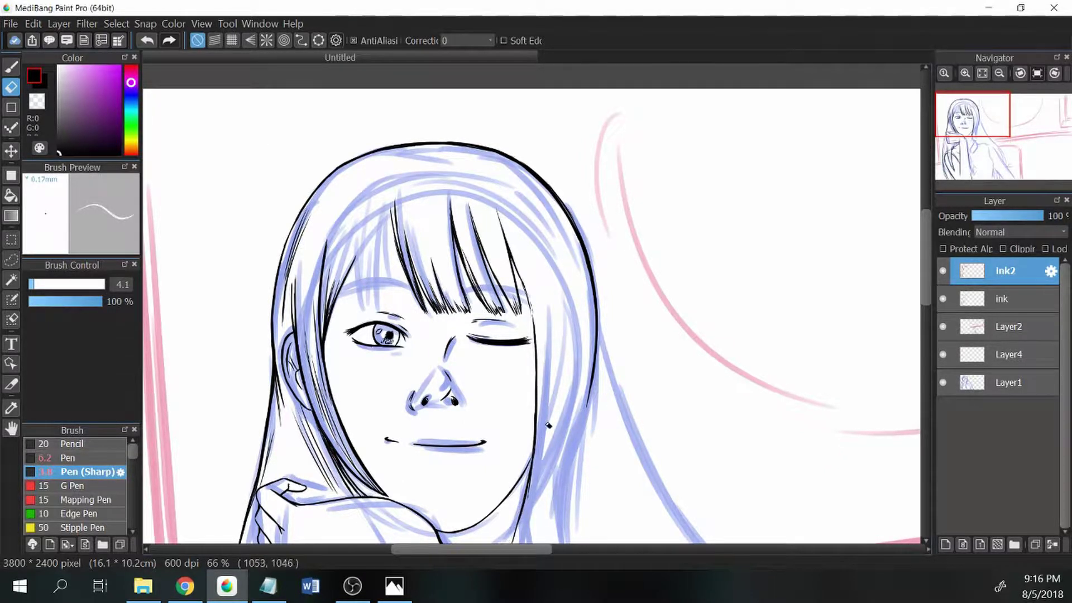
pyautogui.press('b')
pyautogui.moveTo(514, 267)
pyautogui.mouseDown()
pyautogui.moveTo(532, 346)
pyautogui.moveTo(514, 292)
pyautogui.moveTo(519, 260)
pyautogui.moveTo(532, 319)
pyautogui.mouseUp()
pyautogui.press('e')
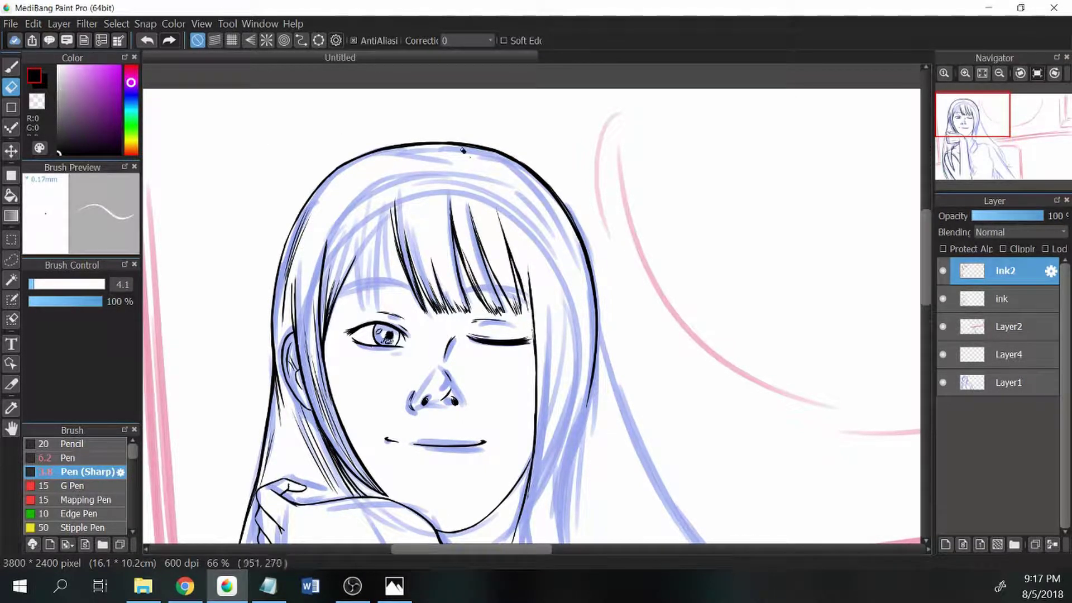
pyautogui.press('b')
# - Ink the hair lock beside the winking-side cheek and jaw, tapering it to a point below the chin, and clean its edges
pyautogui.scroll(-3, 534, 299)
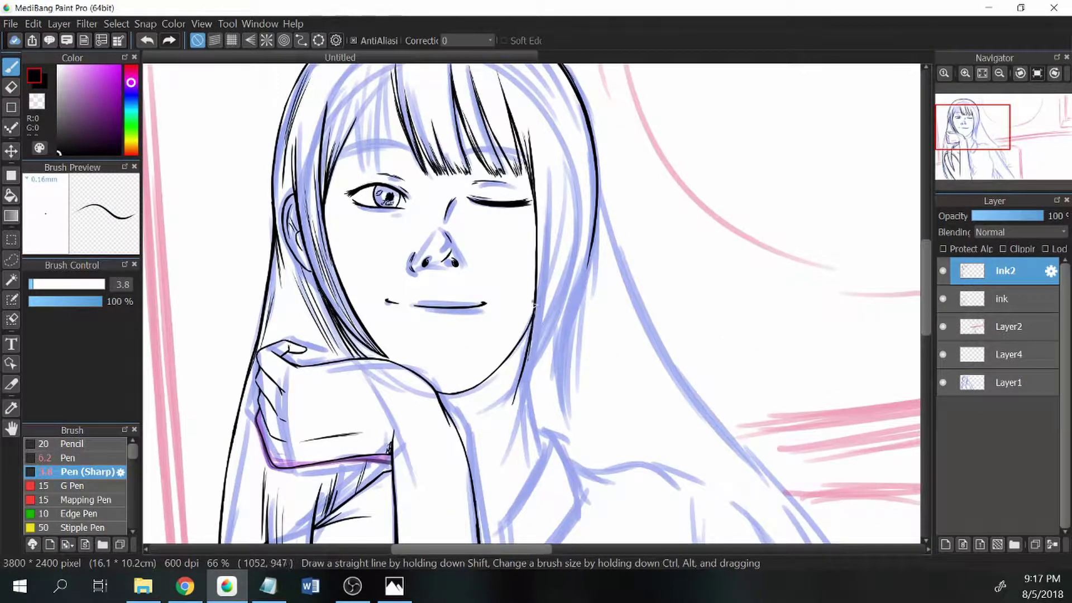
pyautogui.moveTo(533, 305); pyautogui.dragTo(490, 464)
pyautogui.moveTo(537, 205); pyautogui.dragTo(525, 375)
pyautogui.press('e')
pyautogui.moveTo(557, 334); pyautogui.dragTo(509, 444)
pyautogui.press('b')
pyautogui.moveTo(539, 287)
pyautogui.mouseDown()
pyautogui.moveTo(496, 450)
pyautogui.moveTo(538, 319)
pyautogui.mouseUp()
pyautogui.press('e')
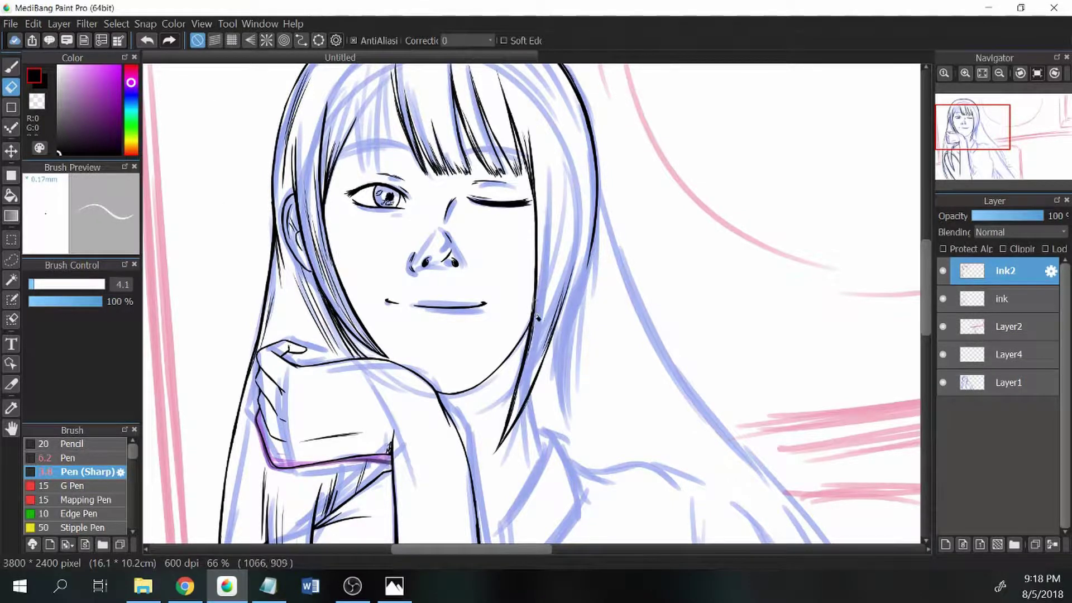
pyautogui.moveTo(521, 370); pyautogui.dragTo(496, 450)
pyautogui.moveTo(561, 285); pyautogui.dragTo(543, 360)
pyautogui.click(13, 66)
pyautogui.moveTo(542, 243); pyautogui.dragTo(531, 321)
pyautogui.moveTo(570, 282)
pyautogui.mouseDown()
pyautogui.moveTo(525, 413)
pyautogui.moveTo(531, 455)
pyautogui.mouseUp()
# - Draw the neck line behind the hair lock on the ink layer with the Pen
pyautogui.click(1003, 299)
pyautogui.click(67, 458)
pyautogui.moveTo(542, 336); pyautogui.dragTo(532, 405)
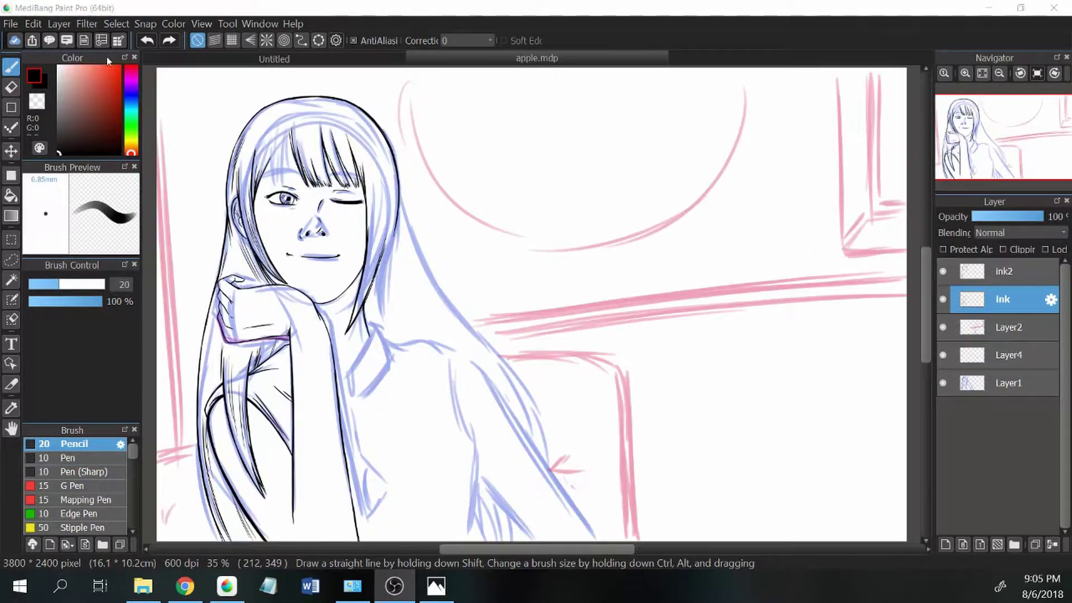
# - Add fine bangs strands above the open eye on Ink2 using Pen (Sharp) at size 3.4
pyautogui.click(226, 586)
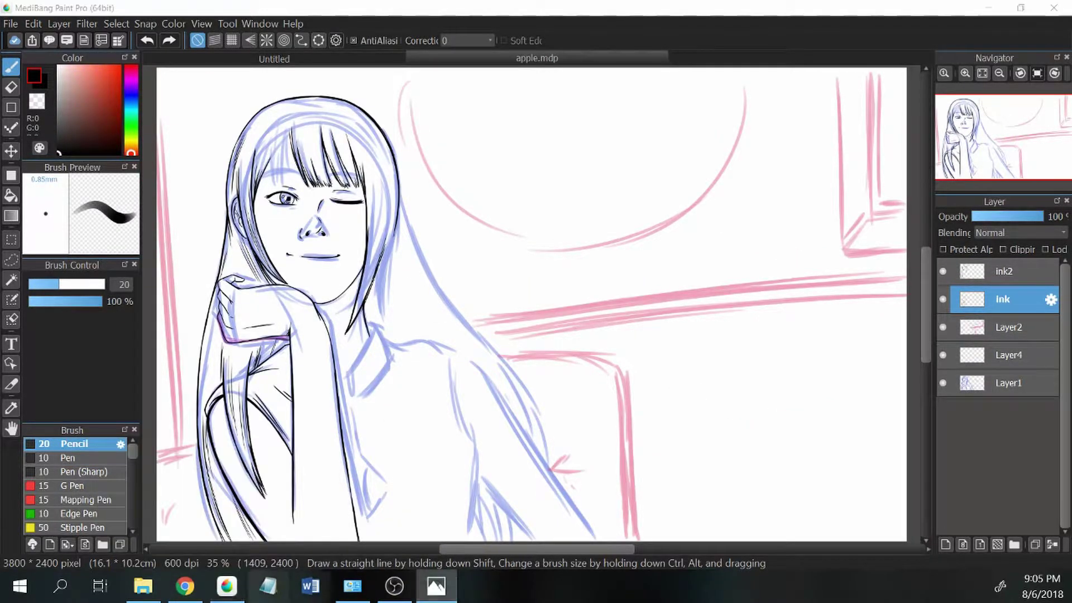
pyautogui.scroll(5, 457, 191)
pyautogui.press('e')
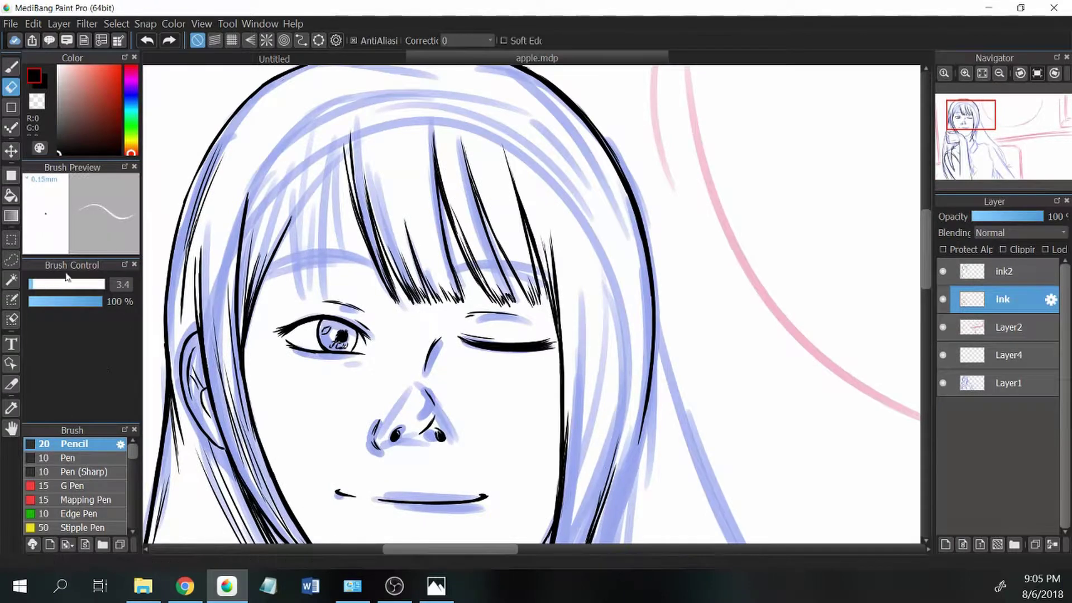
pyautogui.hotkey('ctrl', 'Up')
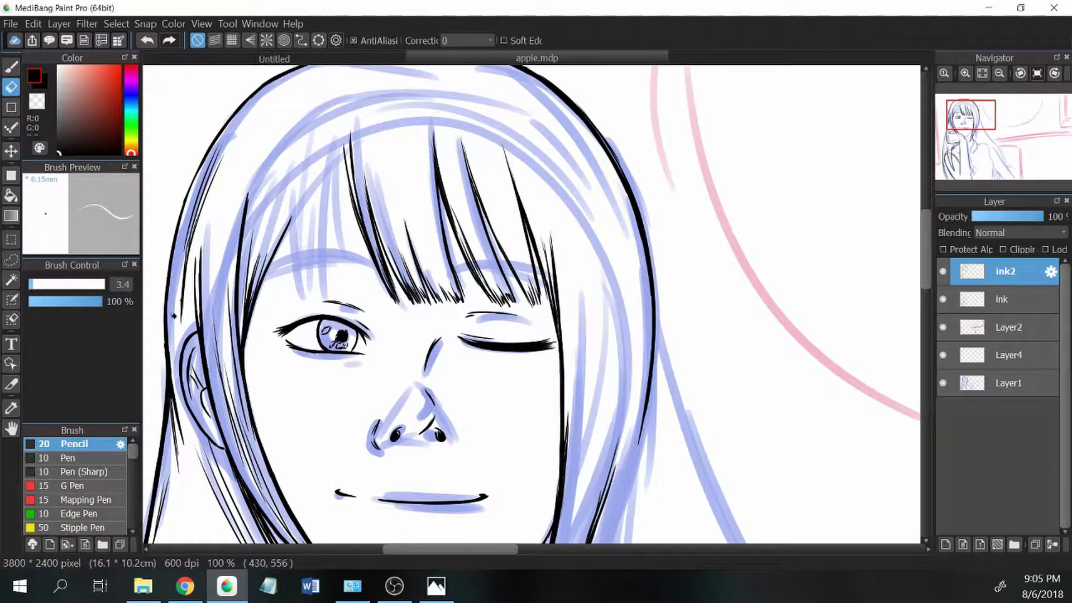
pyautogui.click(84, 471)
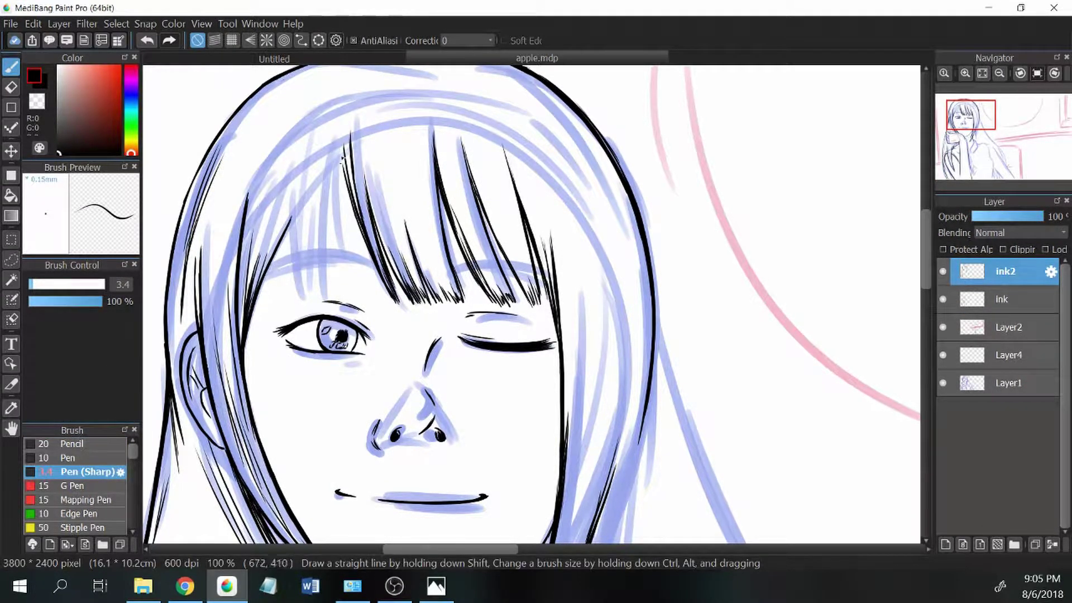
pyautogui.moveTo(343, 148); pyautogui.dragTo(344, 255)
pyautogui.moveTo(330, 171); pyautogui.dragTo(345, 258)
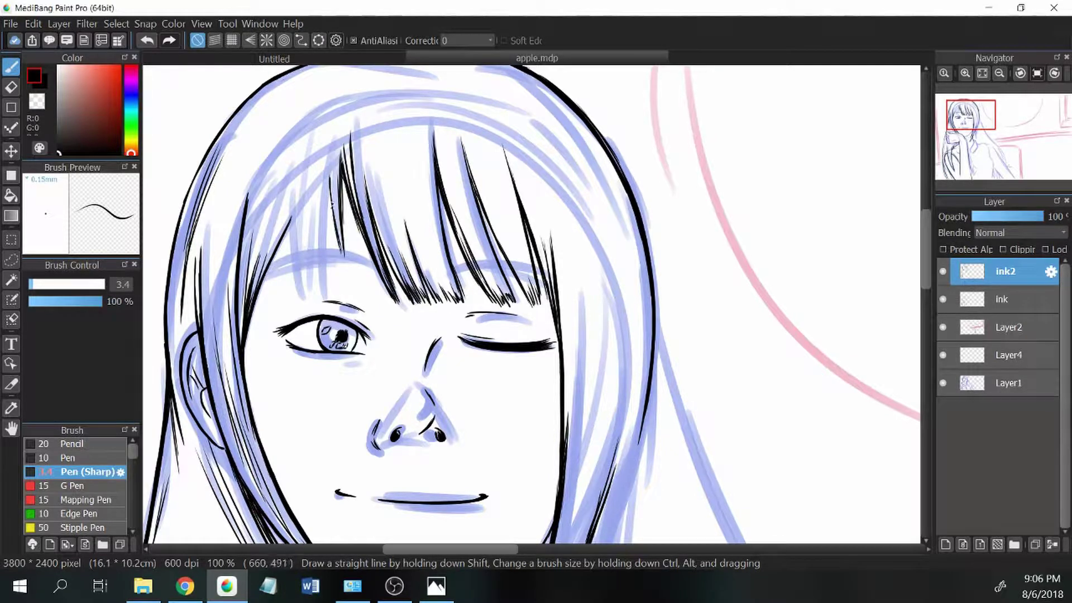
pyautogui.moveTo(329, 193); pyautogui.dragTo(345, 260)
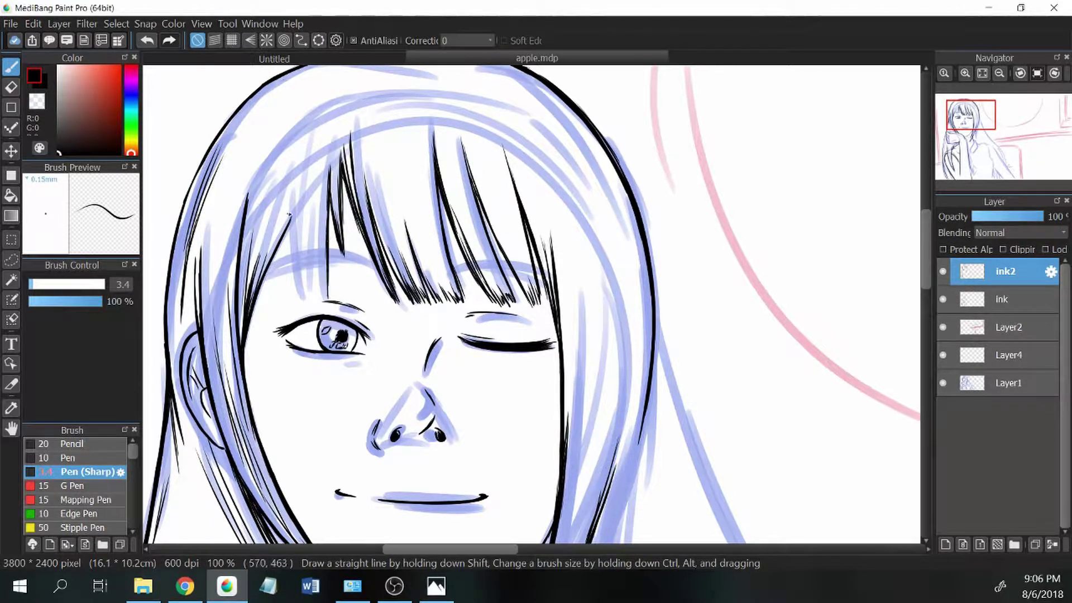
pyautogui.moveTo(289, 212); pyautogui.dragTo(296, 292)
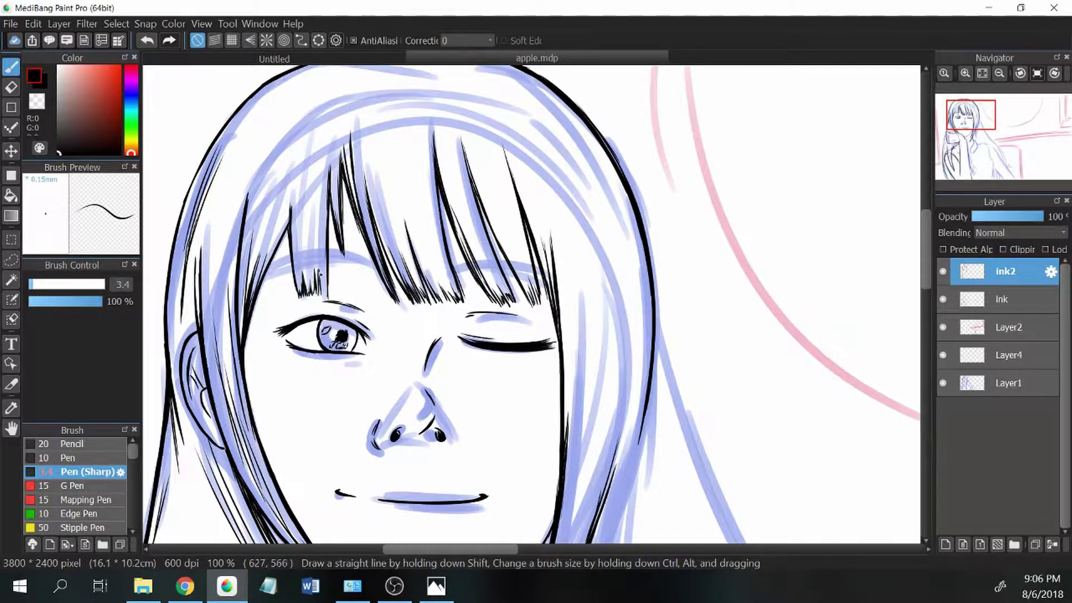
# - Ink the shirt collar's inner edge and the short edge at its tip on the ink layer with the Pen at 4.8
pyautogui.scroll(-2, 319, 274)
pyautogui.moveTo(733, 123); pyautogui.dragTo(733, 149)
pyautogui.click(68, 458)
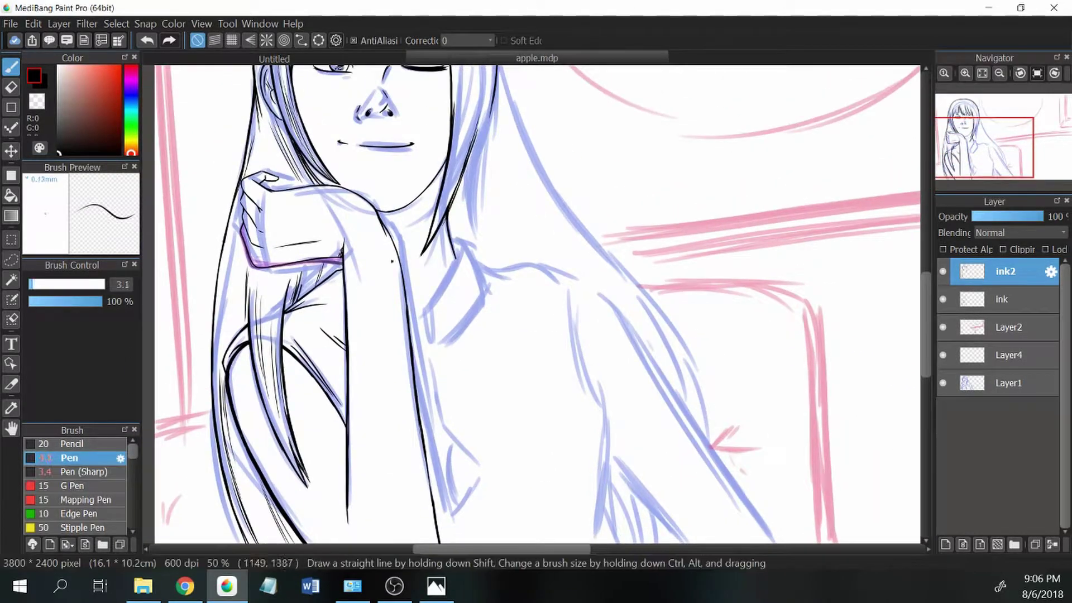
pyautogui.click(965, 302)
pyautogui.moveTo(464, 245)
pyautogui.mouseDown()
pyautogui.moveTo(423, 308)
pyautogui.moveTo(450, 266)
pyautogui.mouseUp()
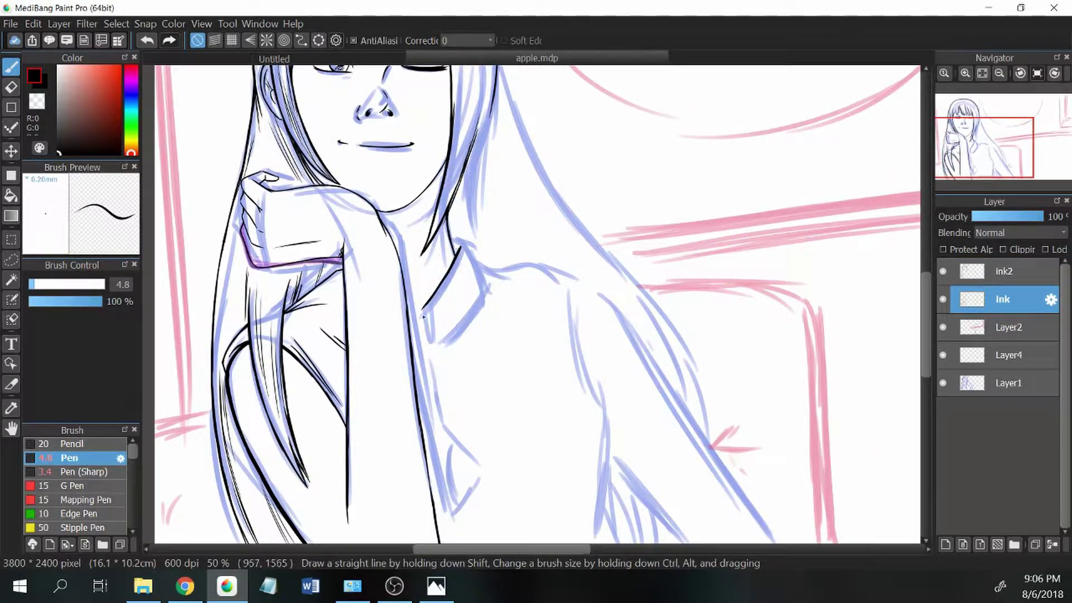
pyautogui.moveTo(423, 309); pyautogui.dragTo(428, 338)
# - Thin the collar's inner edge with the eraser and refine where it meets the neck
pyautogui.scroll(1, 317, 316)
pyautogui.press('e')
pyautogui.moveTo(392, 189); pyautogui.dragTo(334, 300)
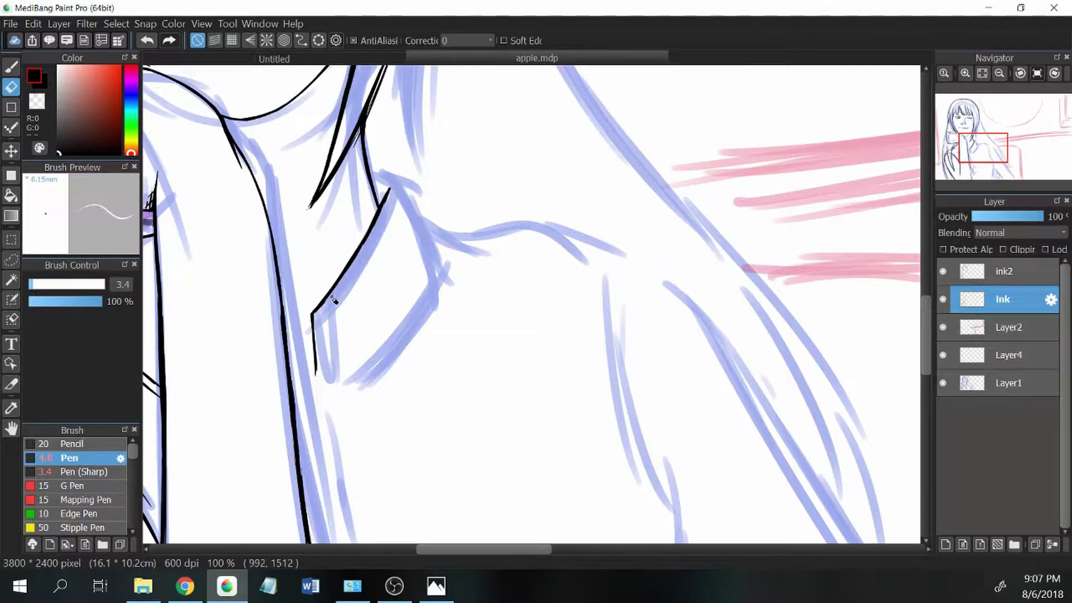
pyautogui.press('b')
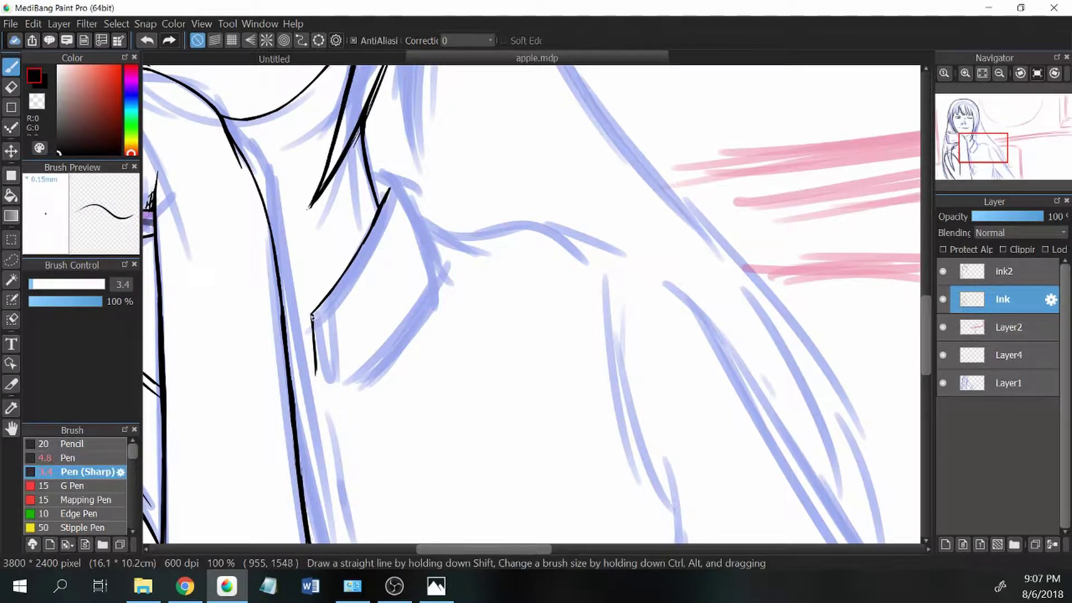
pyautogui.press('e')
pyautogui.press('b')
pyautogui.press('e')
pyautogui.moveTo(390, 188)
pyautogui.mouseDown()
pyautogui.moveTo(356, 254)
pyautogui.moveTo(369, 228)
pyautogui.mouseUp()
pyautogui.press('b')
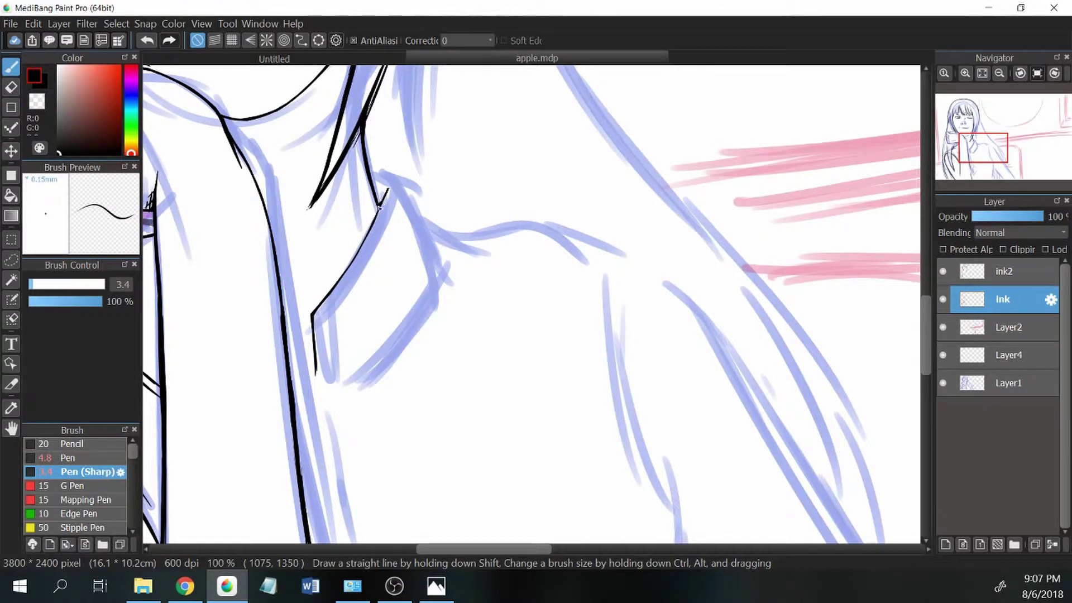
# - Ink the collar's top fold, outer edge and curved lower edge, closing the shape at its tip
pyautogui.press('b')
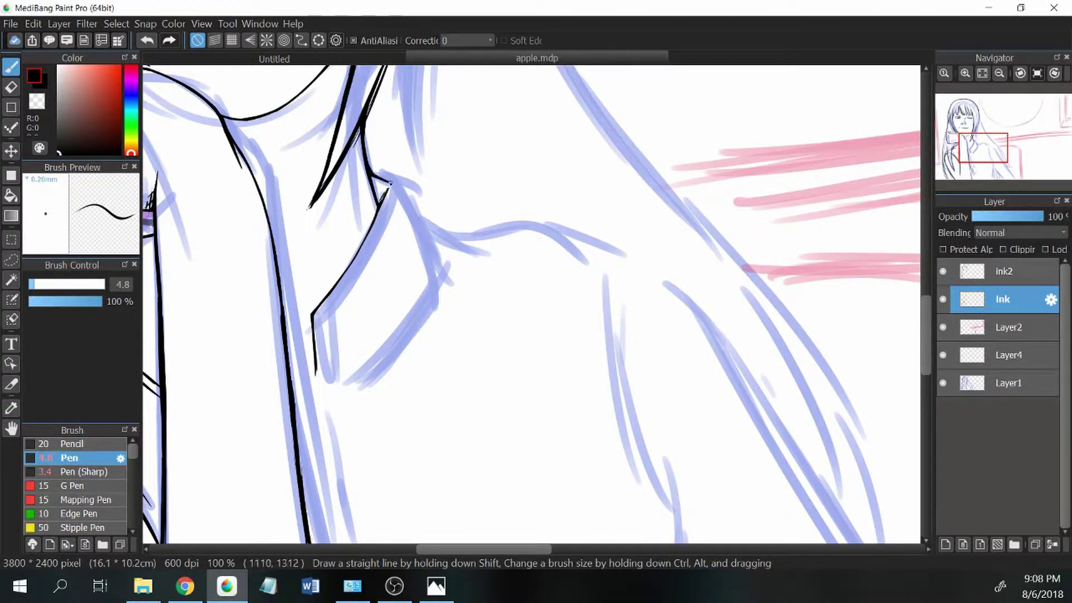
pyautogui.moveTo(435, 295)
pyautogui.mouseDown()
pyautogui.moveTo(346, 371)
pyautogui.moveTo(415, 356)
pyautogui.moveTo(459, 311)
pyautogui.mouseUp()
pyautogui.hotkey('ctrl', 'z')
pyautogui.hotkey('ctrl', '-')
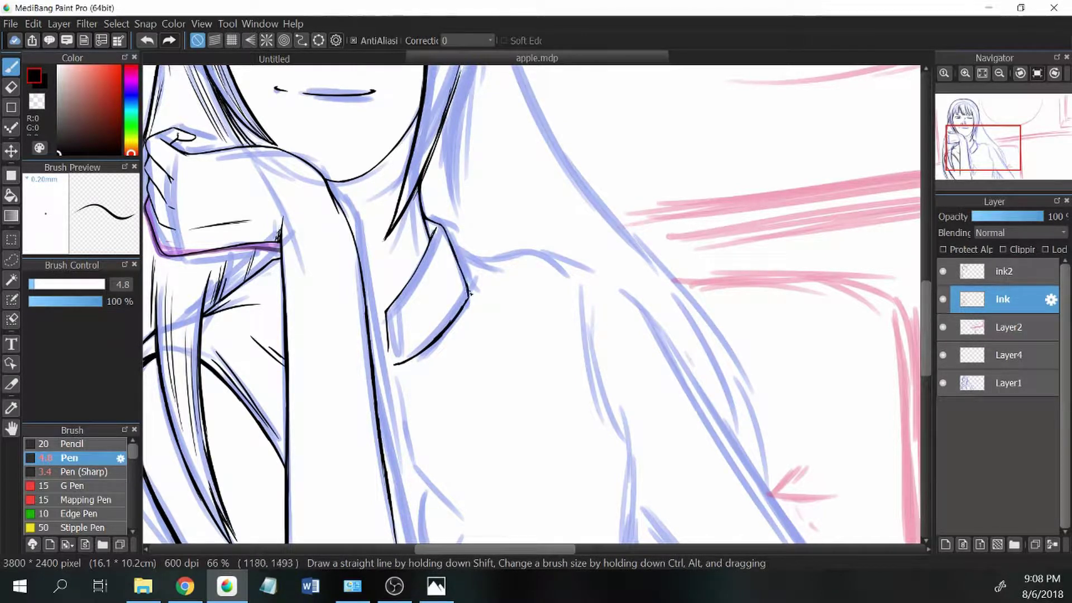
pyautogui.hotkey('ctrl', '+')
pyautogui.moveTo(316, 383); pyautogui.dragTo(337, 393)
# - Trim the collar's outer corner and lower edge into a cleaner, thinner line
pyautogui.press('e')
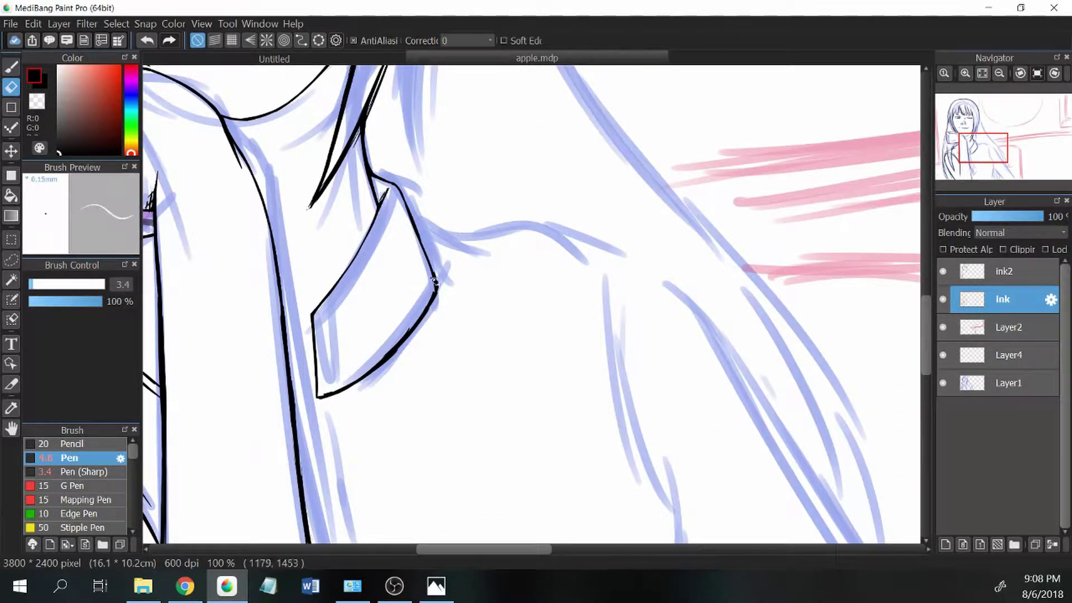
pyautogui.hotkey('ctrl', 'alt', 'Right')
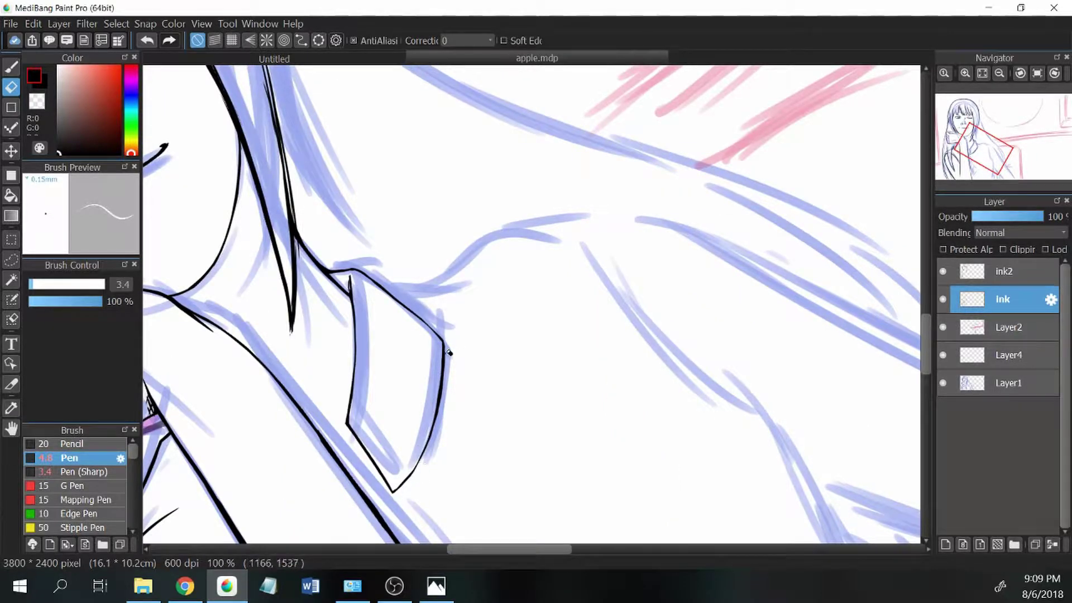
pyautogui.press('b')
pyautogui.moveTo(434, 430)
pyautogui.mouseDown()
pyautogui.moveTo(395, 492)
pyautogui.moveTo(423, 467)
pyautogui.mouseUp()
pyautogui.press('e')
pyautogui.hotkey('ctrl', 'alt', 'Left')
# - Ink the small square knot at the collar's tip and the short lines joining it to the forearm, cleaning up stray ends
pyautogui.press('b')
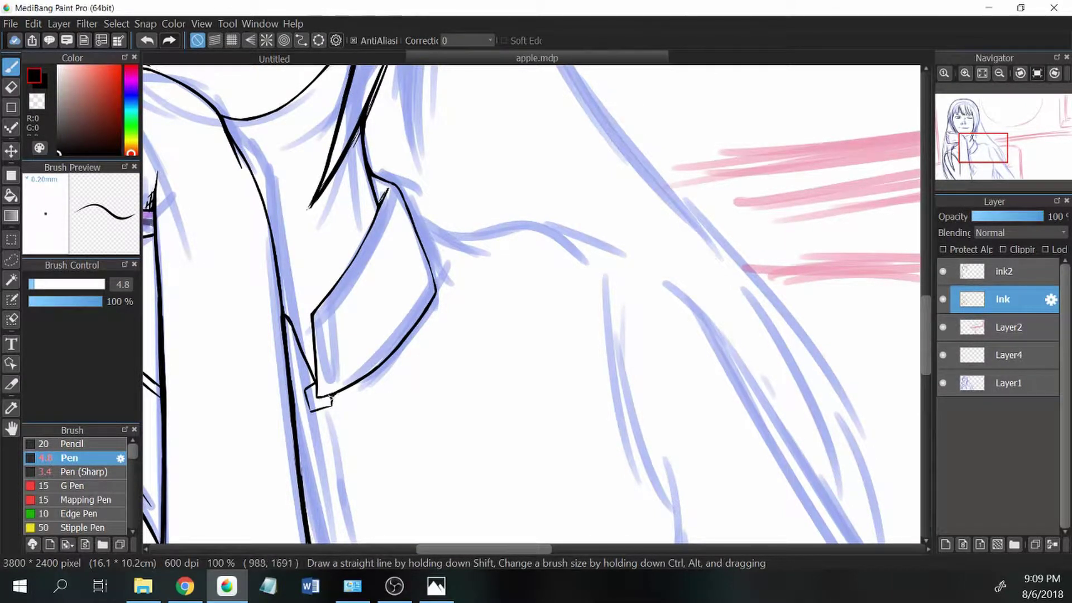
pyautogui.press('e')
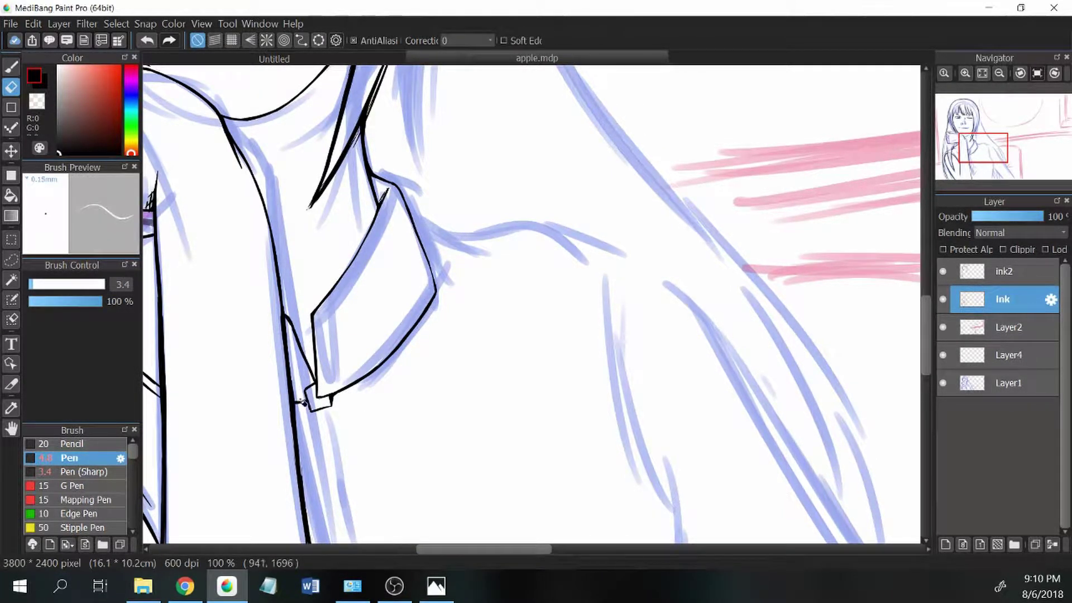
pyautogui.press('b')
pyautogui.press('e')
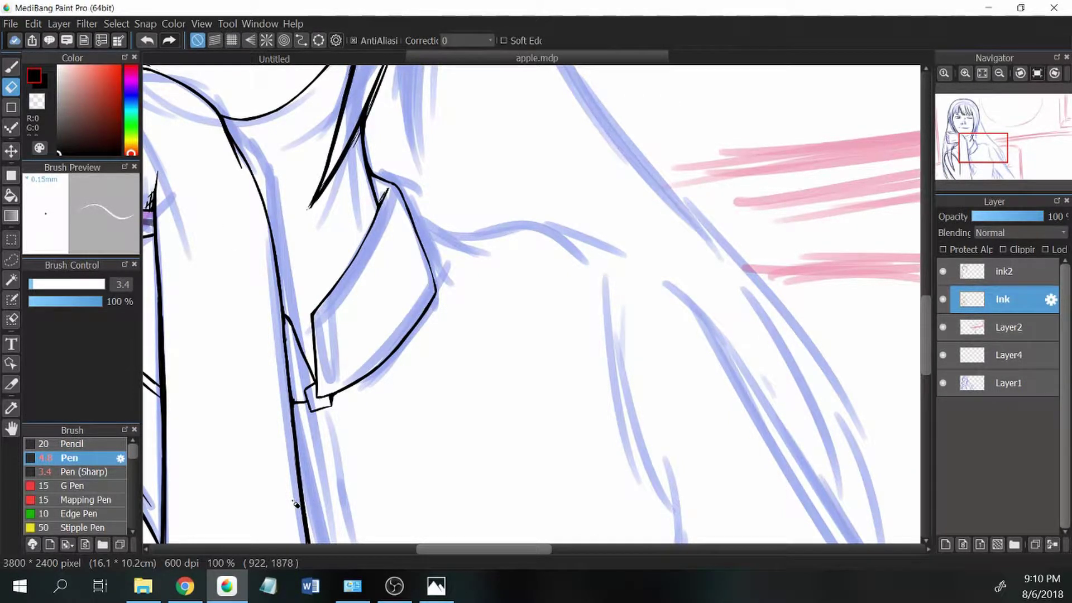
# - Add a layer above the ink layer and ink the thin cord hanging from the collar knot with Pen (Sharp)
pyautogui.moveTo(296, 505)
pyautogui.mouseDown()
pyautogui.moveTo(414, 237)
pyautogui.moveTo(413, 349)
pyautogui.mouseUp()
pyautogui.click(83, 472)
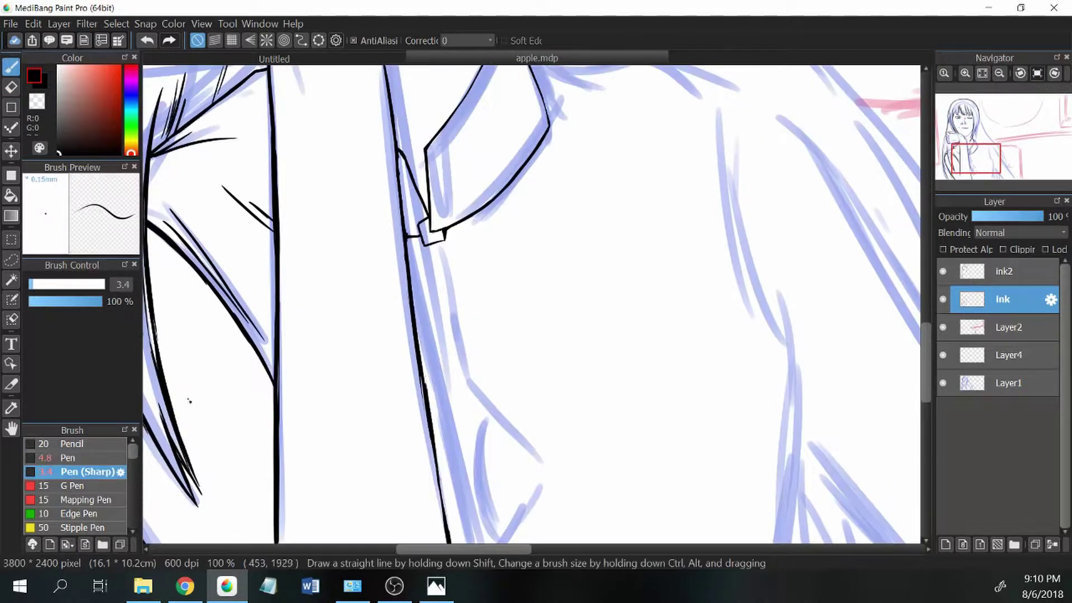
pyautogui.hotkey('ctrl', 'shift', 'n')
pyautogui.moveTo(439, 246)
pyautogui.mouseDown()
pyautogui.moveTo(462, 408)
pyautogui.moveTo(454, 368)
pyautogui.mouseUp()
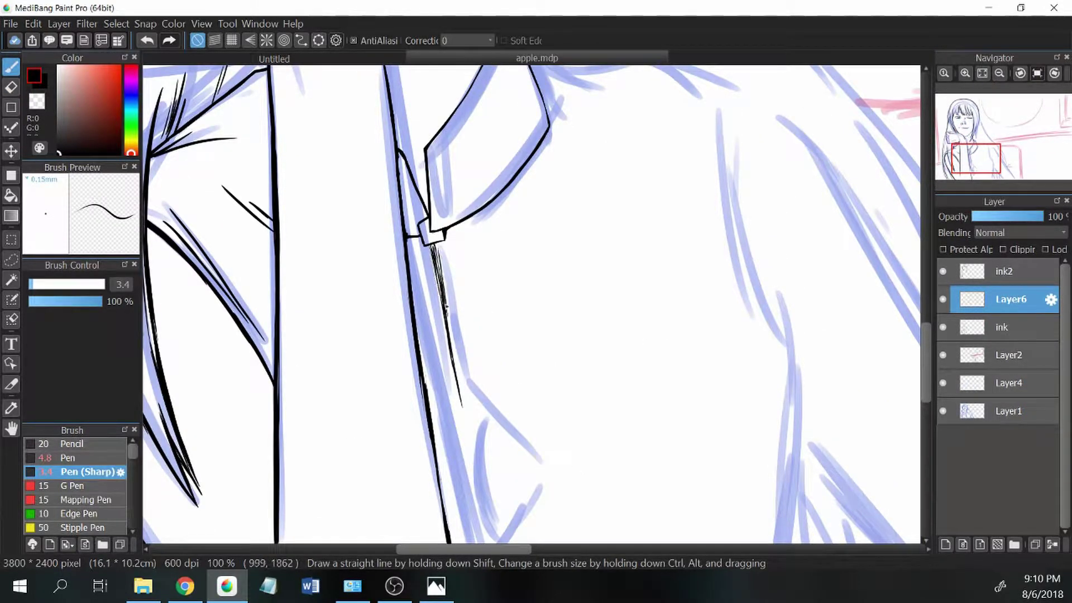
# - Ink the kite-shaped end piece at the bottom of the cord and trim its corners and edges clean
pyautogui.moveTo(445, 306)
pyautogui.mouseDown()
pyautogui.moveTo(465, 409)
pyautogui.moveTo(441, 445)
pyautogui.mouseUp()
pyautogui.press('e')
pyautogui.moveTo(462, 405)
pyautogui.mouseDown()
pyautogui.moveTo(457, 434)
pyautogui.moveTo(478, 475)
pyautogui.mouseUp()
pyautogui.press('b')
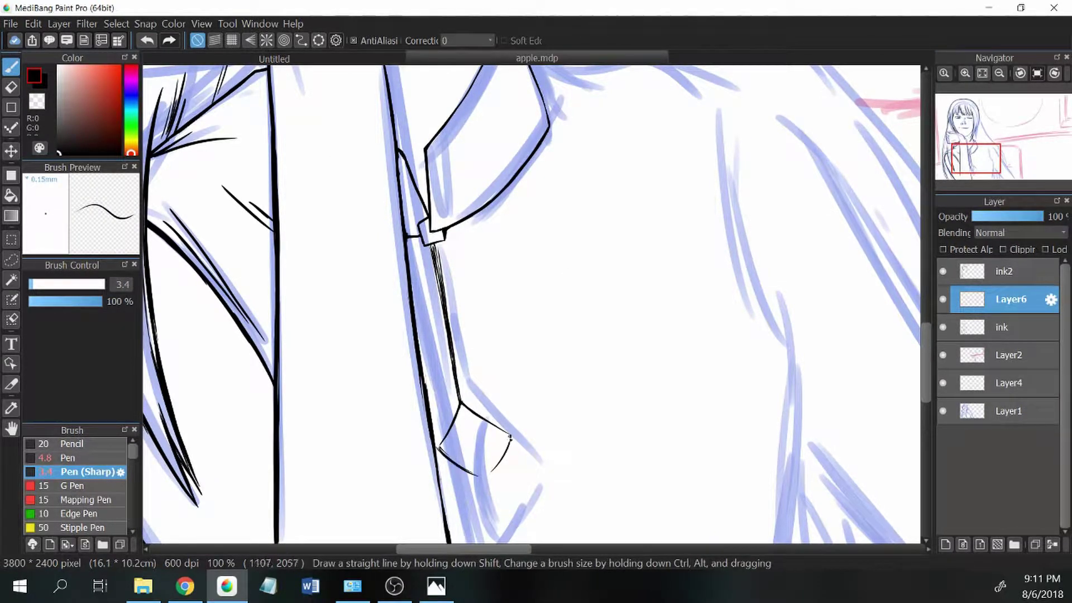
pyautogui.press('e')
pyautogui.moveTo(508, 439); pyautogui.dragTo(508, 453)
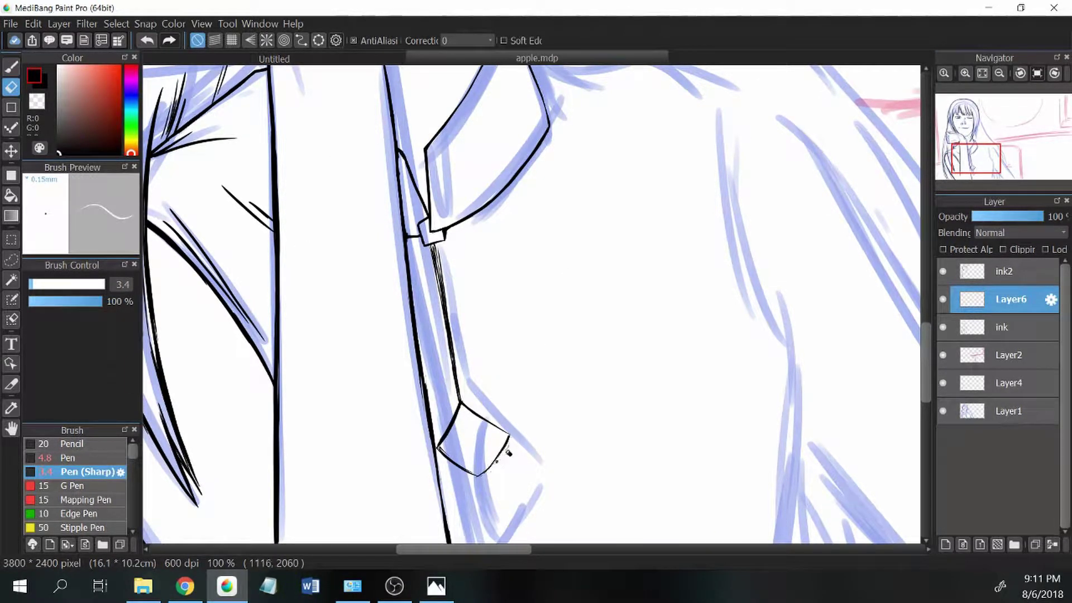
# - On the ink layer, add a curved centre fold and small shading hatches inside the cord's end piece, trimming the fold line
pyautogui.hotkey('ctrl', 'Down')
pyautogui.press('b')
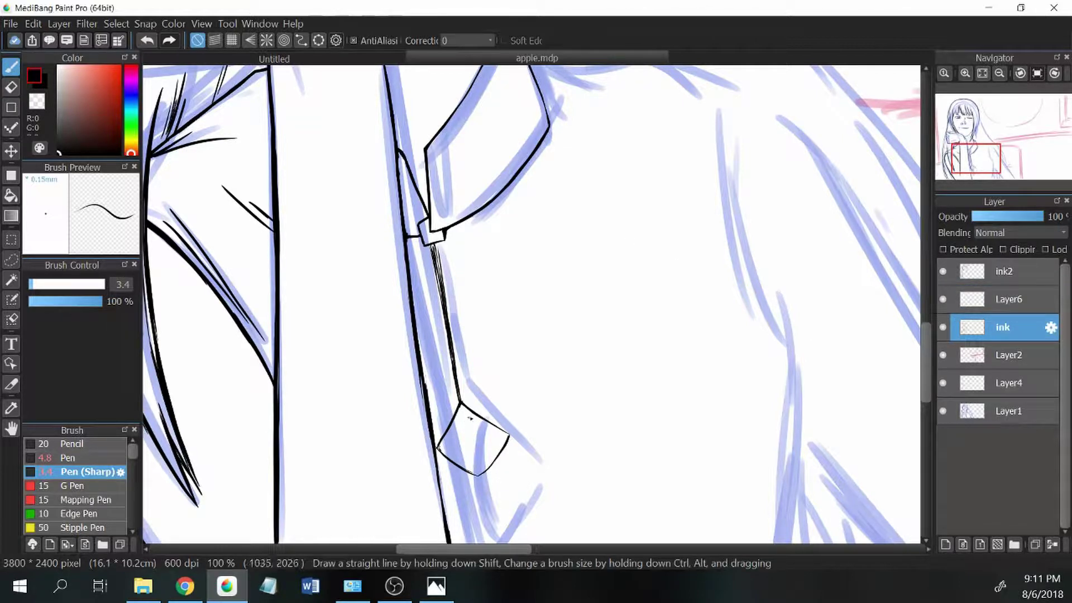
pyautogui.press('e')
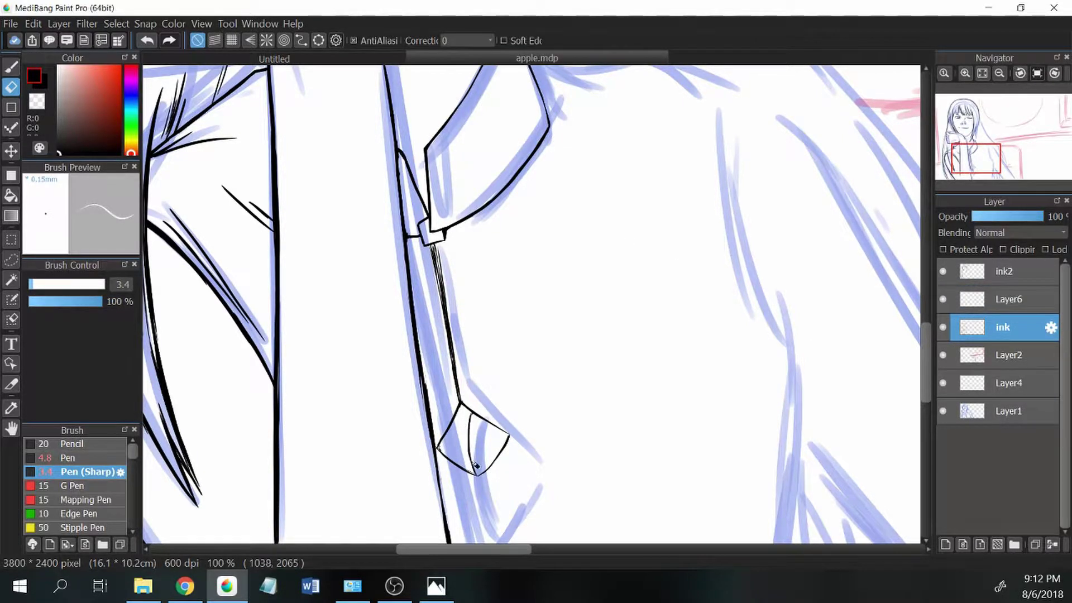
pyautogui.press('b')
pyautogui.moveTo(459, 407); pyautogui.dragTo(467, 418)
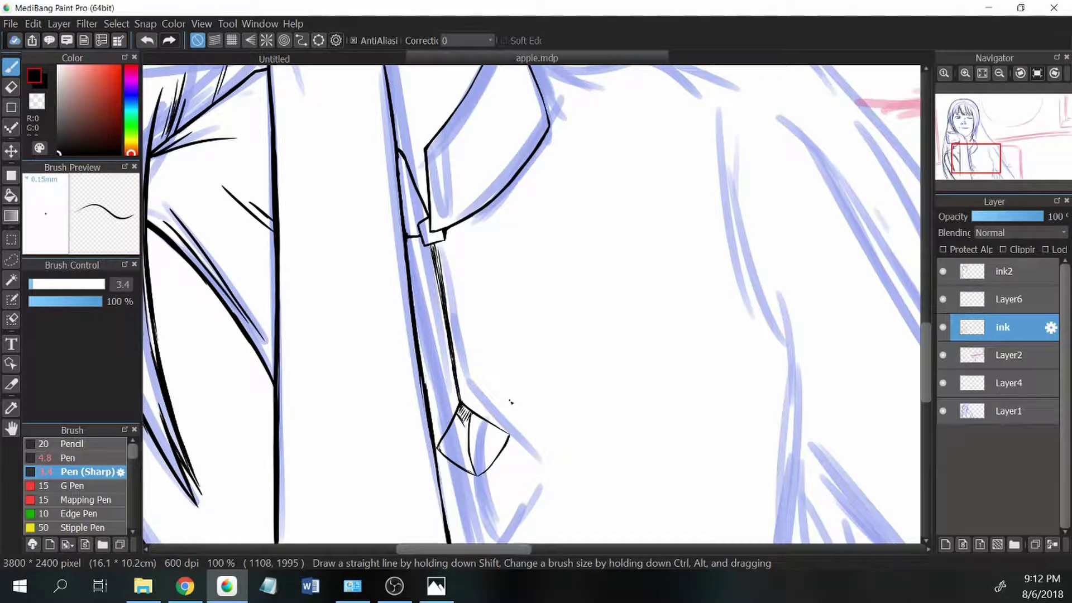
pyautogui.press('e')
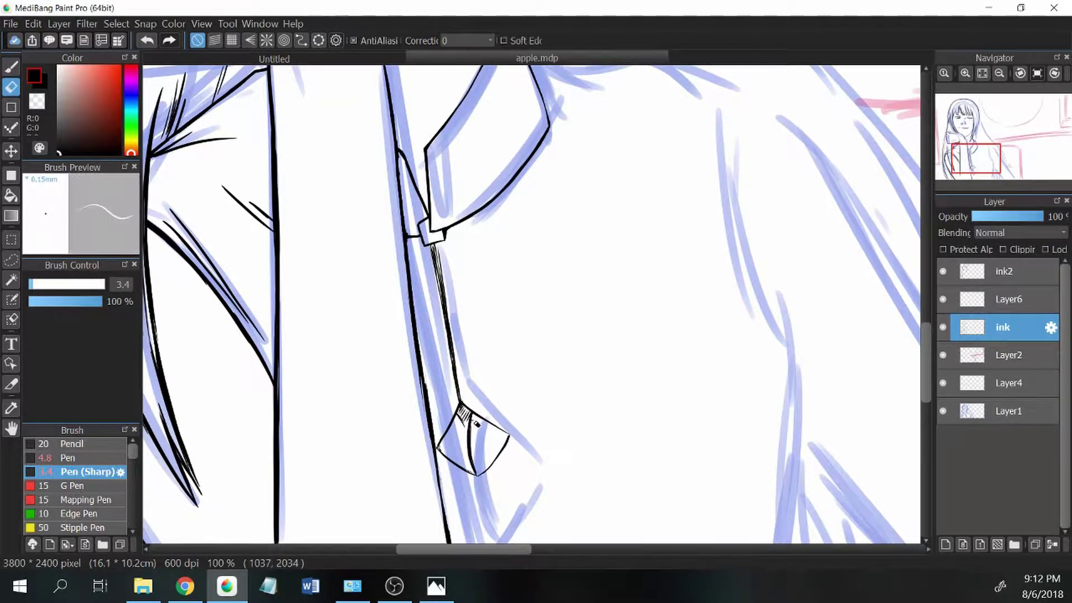
# - Ink short second edge lines just outside the collar's outer corner with the 4.8 Pen
pyautogui.scroll(3, 480, 474)
pyautogui.hscroll(3, 480, 473)
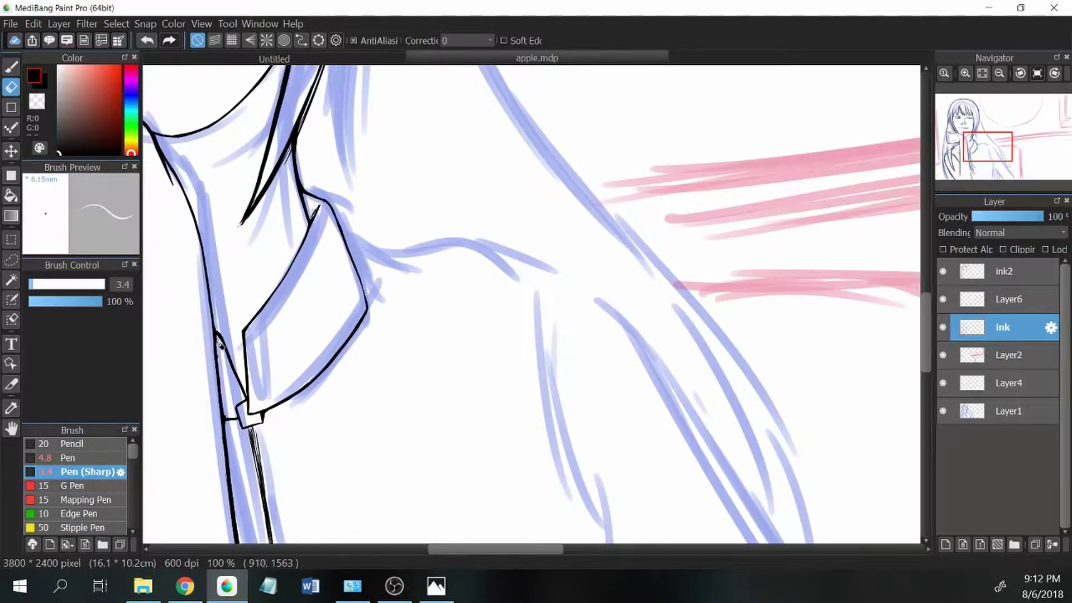
pyautogui.press('p')
pyautogui.moveTo(187, 348); pyautogui.dragTo(464, 135)
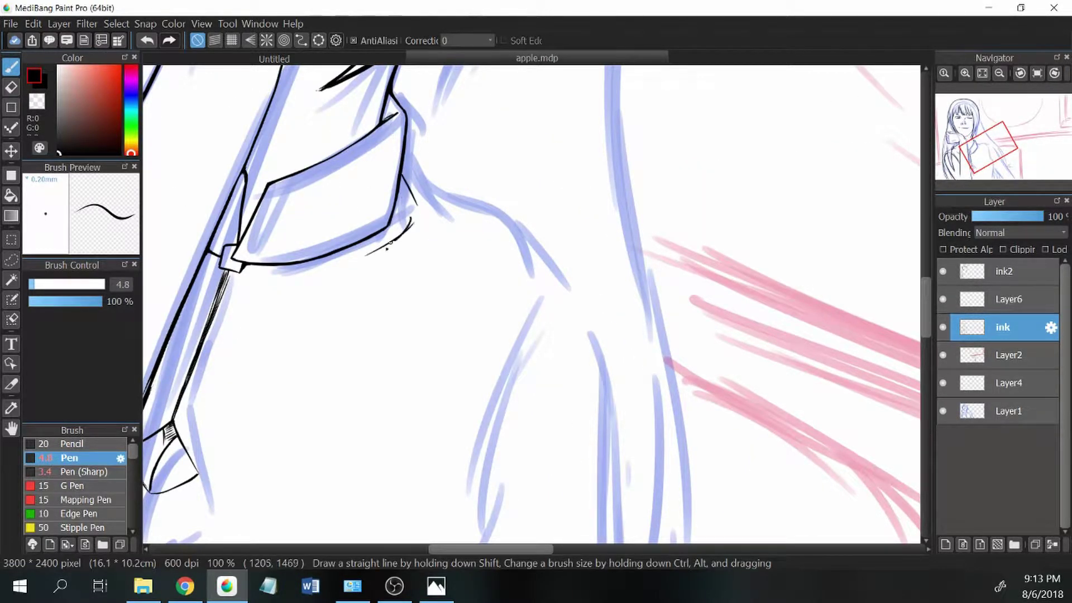
pyautogui.press('e')
pyautogui.press('p')
pyautogui.moveTo(836, 246); pyautogui.dragTo(732, 126)
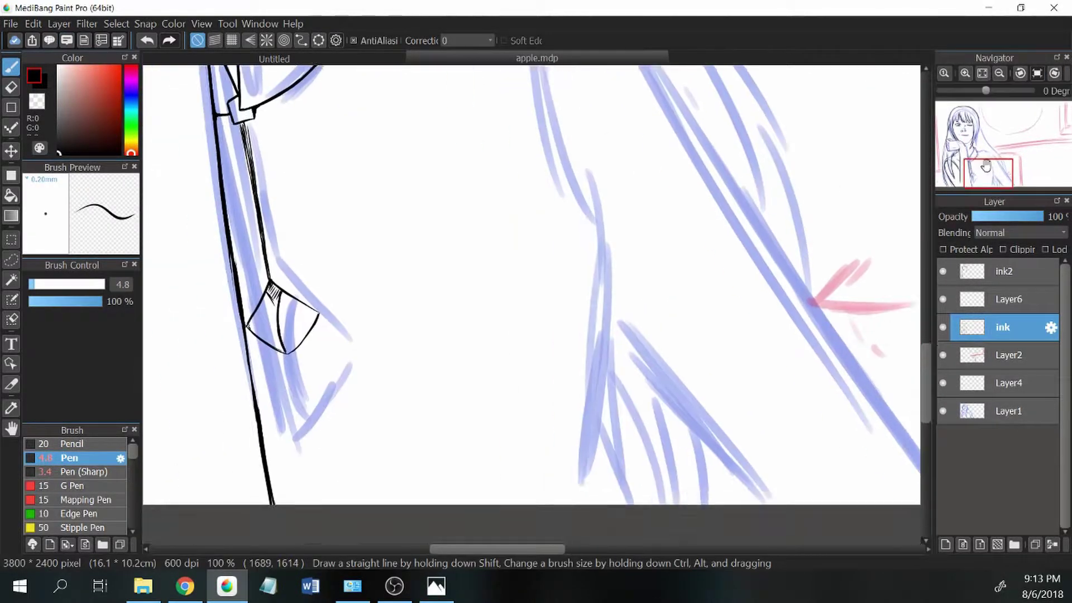
pyautogui.moveTo(441, 135); pyautogui.dragTo(491, 391)
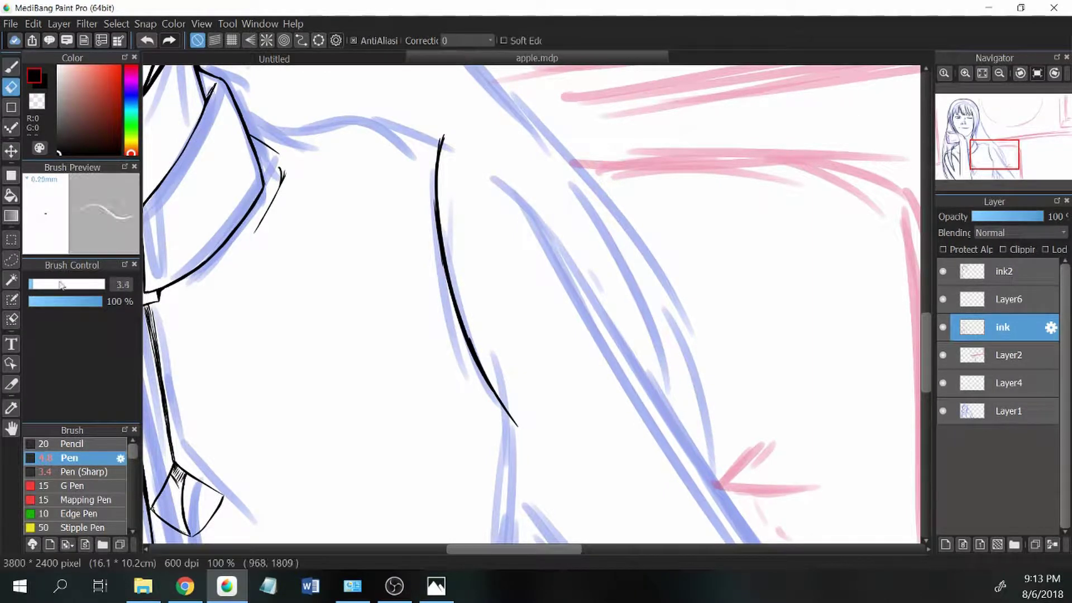
pyautogui.hotkey('ctrl', 'z')
pyautogui.hotkey('ctrl', 'z')
# - On Layer1, re-sketch the shoulder line beside the collar in blue with the size 20 Pencil
pyautogui.hotkey('ctrl', '-')
pyautogui.click(1009, 411)
pyautogui.click(73, 444)
pyautogui.moveTo(491, 248)
pyautogui.mouseDown()
pyautogui.moveTo(509, 235)
pyautogui.moveTo(439, 209)
pyautogui.mouseUp()
pyautogui.moveTo(464, 224); pyautogui.dragTo(391, 210)
# - Re-sketch the underarm folds and the lower and outer edges of the lowered arm in blue
pyautogui.moveTo(531, 416); pyautogui.dragTo(545, 494)
pyautogui.moveTo(514, 469); pyautogui.dragTo(493, 495)
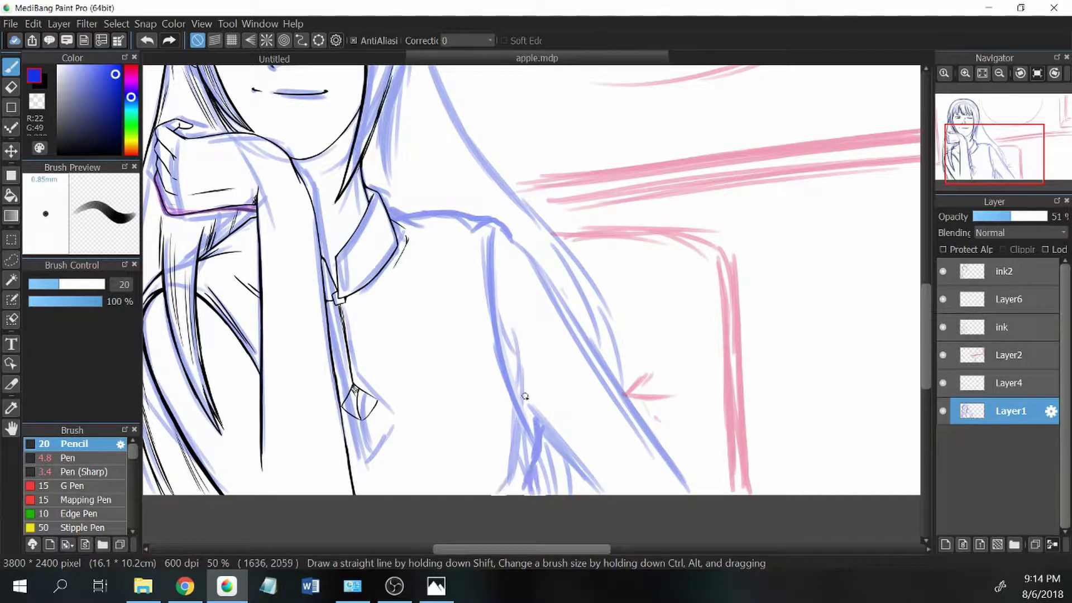
pyautogui.moveTo(522, 402)
pyautogui.mouseDown()
pyautogui.moveTo(555, 495)
pyautogui.moveTo(609, 496)
pyautogui.mouseUp()
pyautogui.moveTo(516, 250); pyautogui.dragTo(690, 495)
# - On the ink layer, ink the curved sleeve seam from shoulder to underarm with the 4.8 Pen
pyautogui.click(1002, 327)
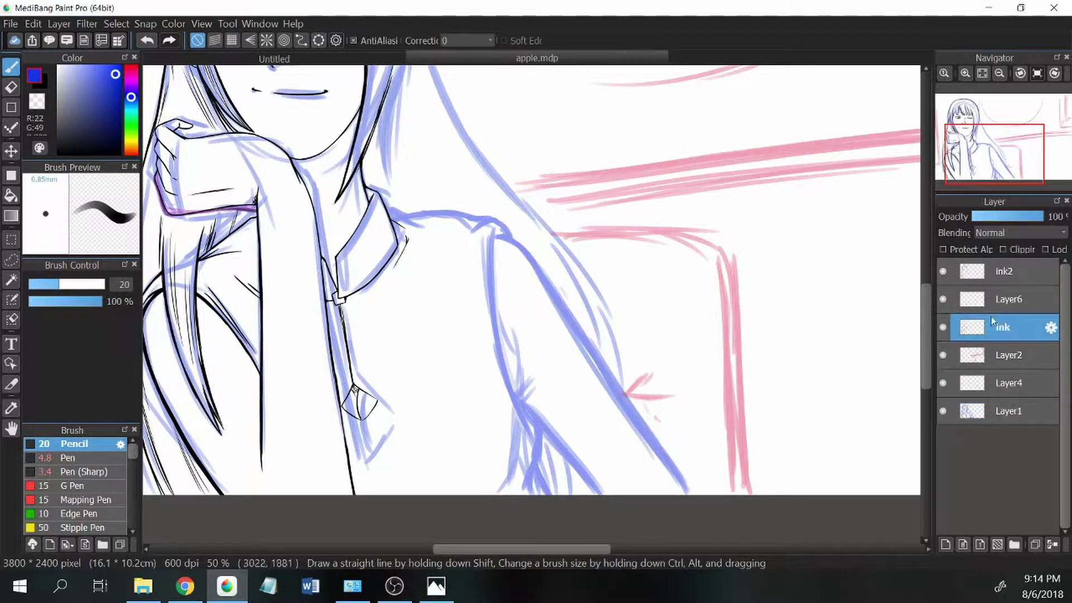
pyautogui.click(68, 458)
pyautogui.moveTo(491, 267); pyautogui.dragTo(538, 445)
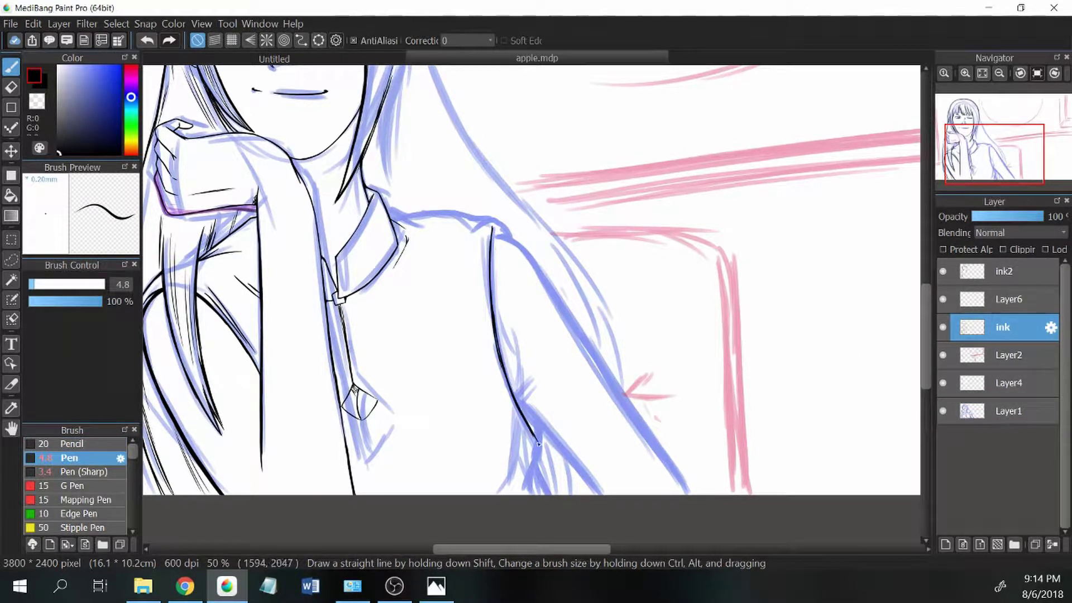
pyautogui.scroll(1, 512, 387)
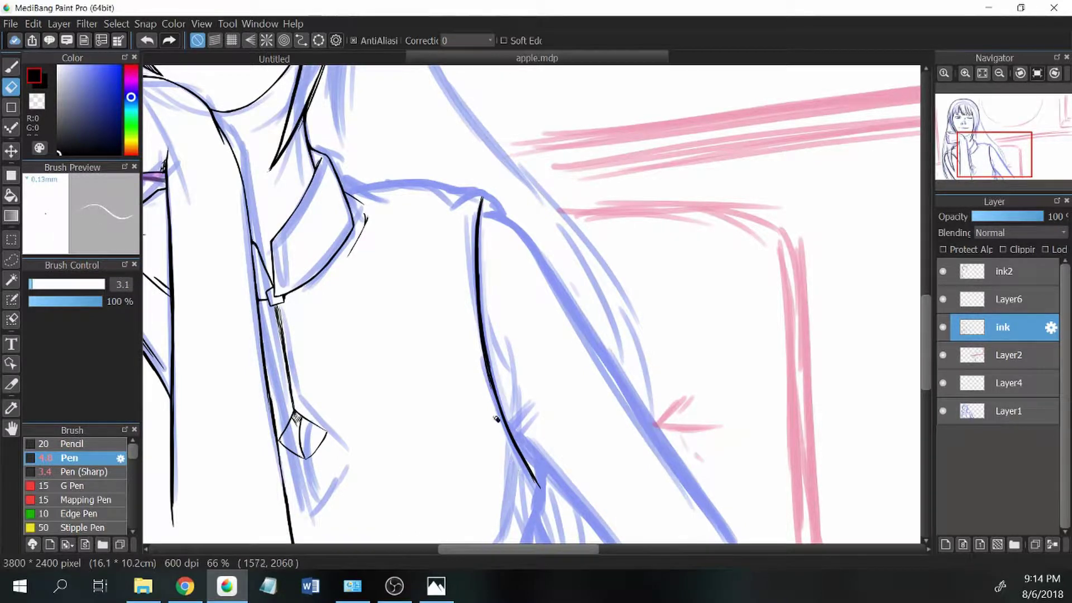
# - Ink the shoulder line from the collar to the top of the sleeve and refine it with the eraser
pyautogui.click(1022, 73)
pyautogui.moveTo(441, 332)
pyautogui.mouseDown()
pyautogui.moveTo(421, 355)
pyautogui.moveTo(418, 478)
pyautogui.mouseUp()
pyautogui.press('e')
pyautogui.click(1022, 73)
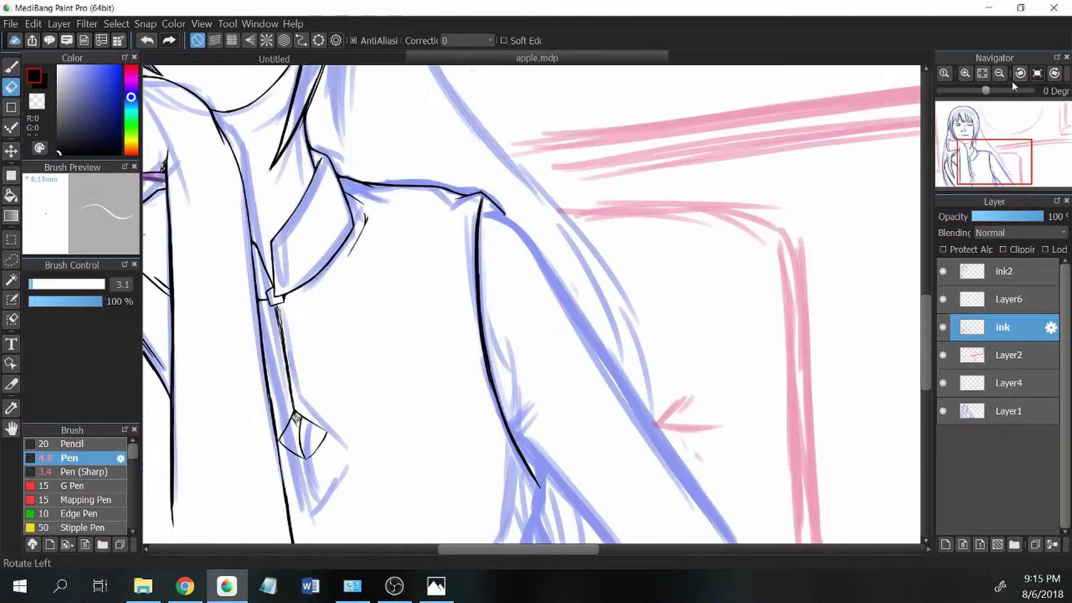
# - Ink the underarm folds and the arm's inner edge down to the canvas border, erasing rough bits of line
pyautogui.press('b')
pyautogui.moveTo(479, 324)
pyautogui.mouseDown()
pyautogui.moveTo(468, 384)
pyautogui.moveTo(475, 393)
pyautogui.moveTo(474, 378)
pyautogui.moveTo(487, 420)
pyautogui.mouseUp()
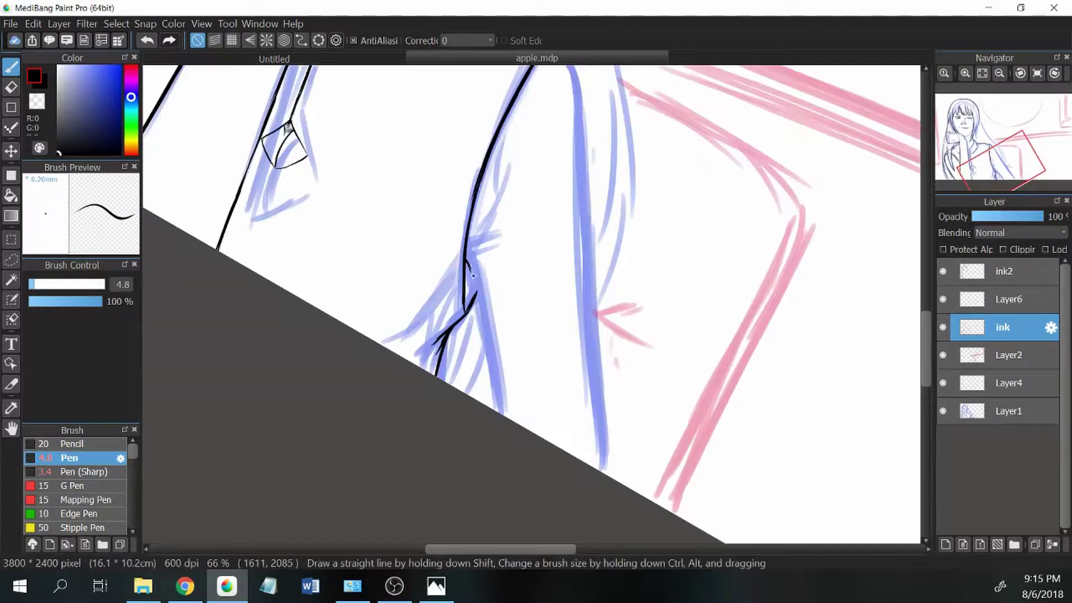
pyautogui.moveTo(474, 283); pyautogui.dragTo(494, 407)
pyautogui.press('e')
pyautogui.moveTo(491, 322); pyautogui.dragTo(486, 349)
pyautogui.press('b')
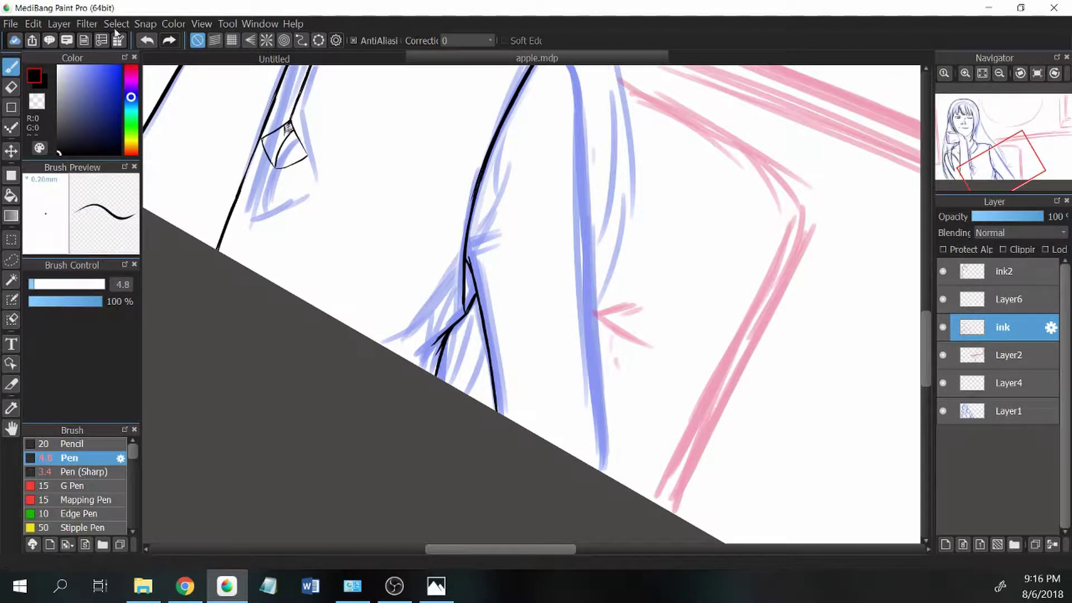
# - Ink the sleeve's rounded top and long outer edge down to the canvas border, smoothing the line with the eraser
pyautogui.moveTo(380, 184); pyautogui.dragTo(501, 497)
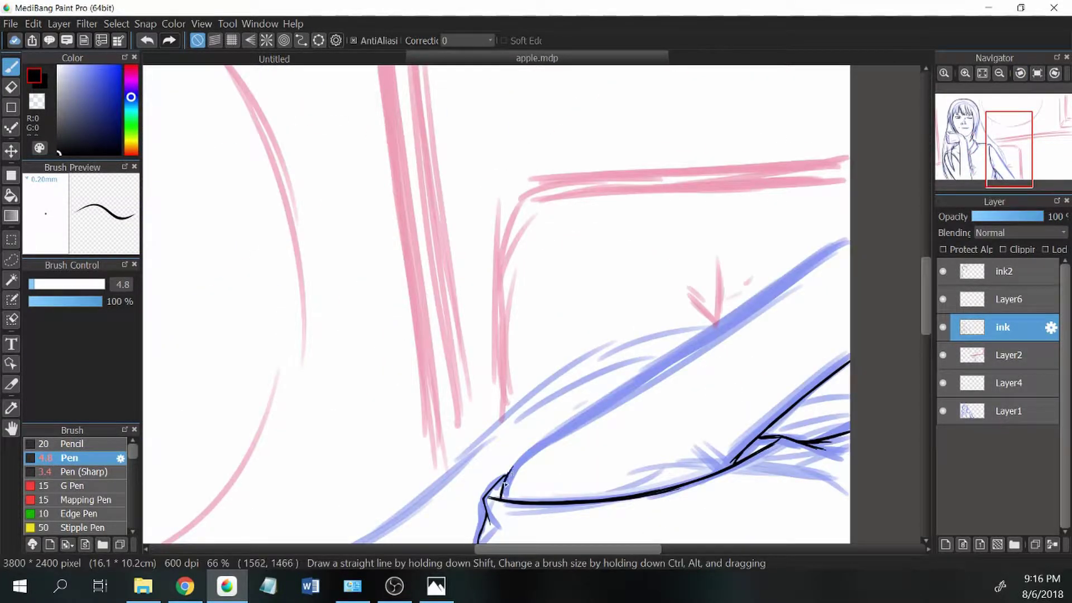
pyautogui.moveTo(551, 433); pyautogui.dragTo(474, 279)
pyautogui.moveTo(561, 201); pyautogui.dragTo(584, 528)
pyautogui.press('e')
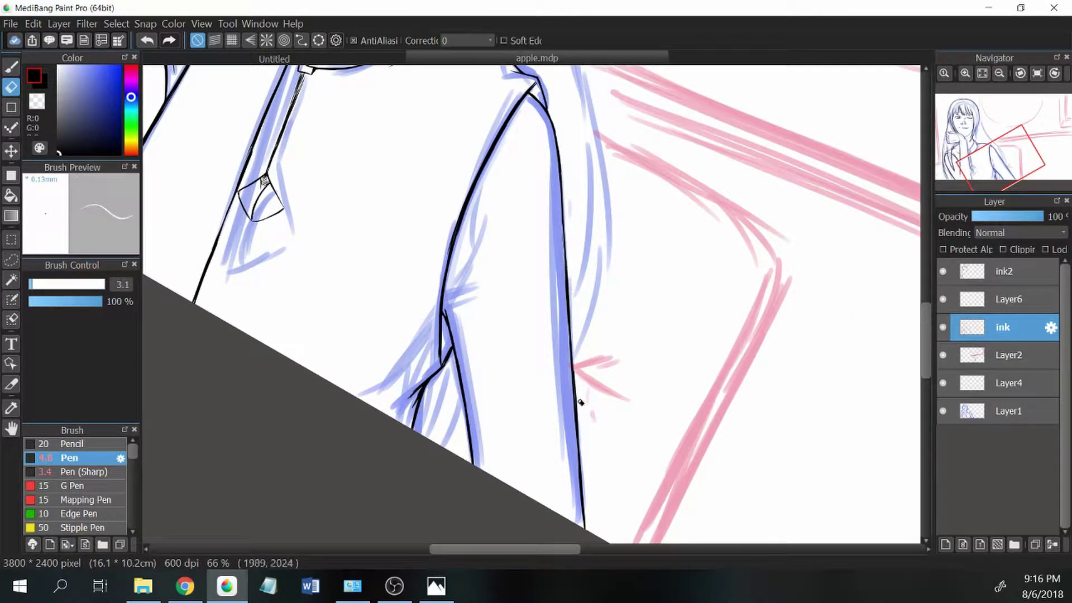
pyautogui.press('b')
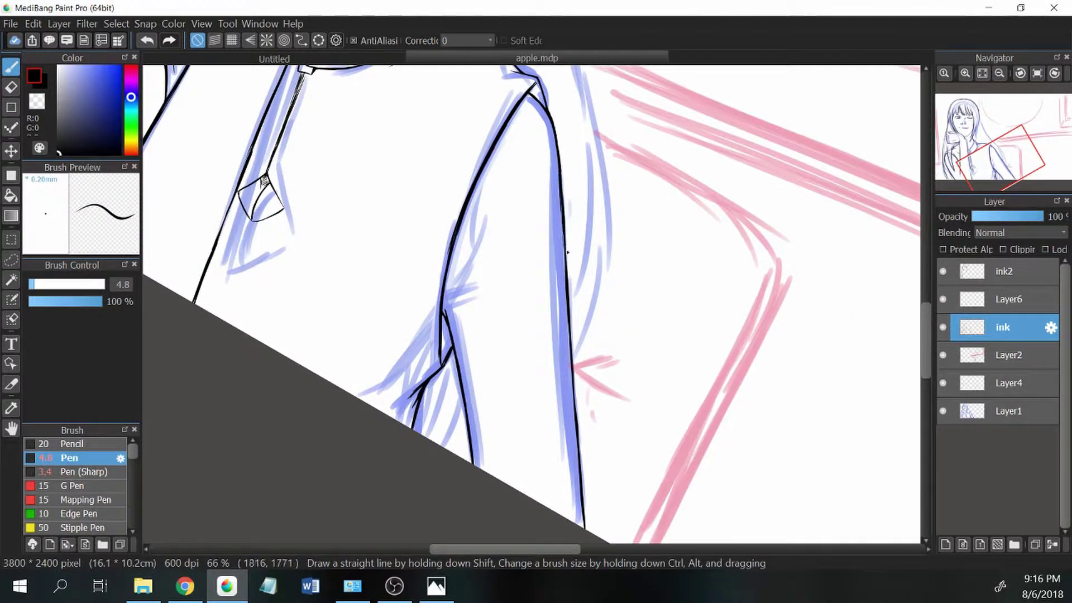
pyautogui.press('e')
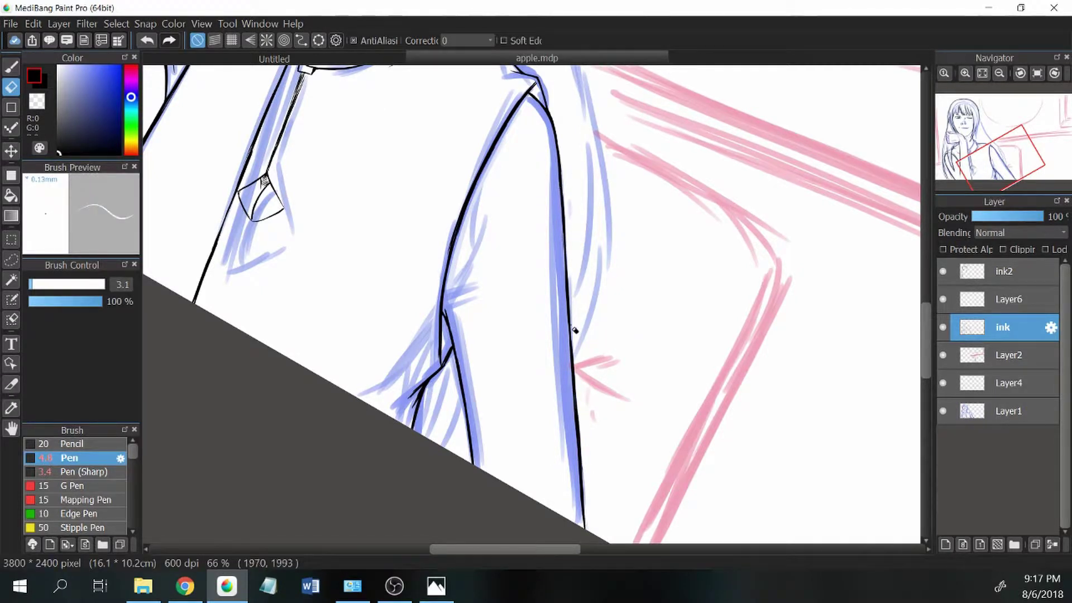
pyautogui.hotkey('ctrl', '0')
# - On the ink2 layer, ink the pointed hair lock beside the neck and its inner strands with Pen (Sharp)
pyautogui.press('b')
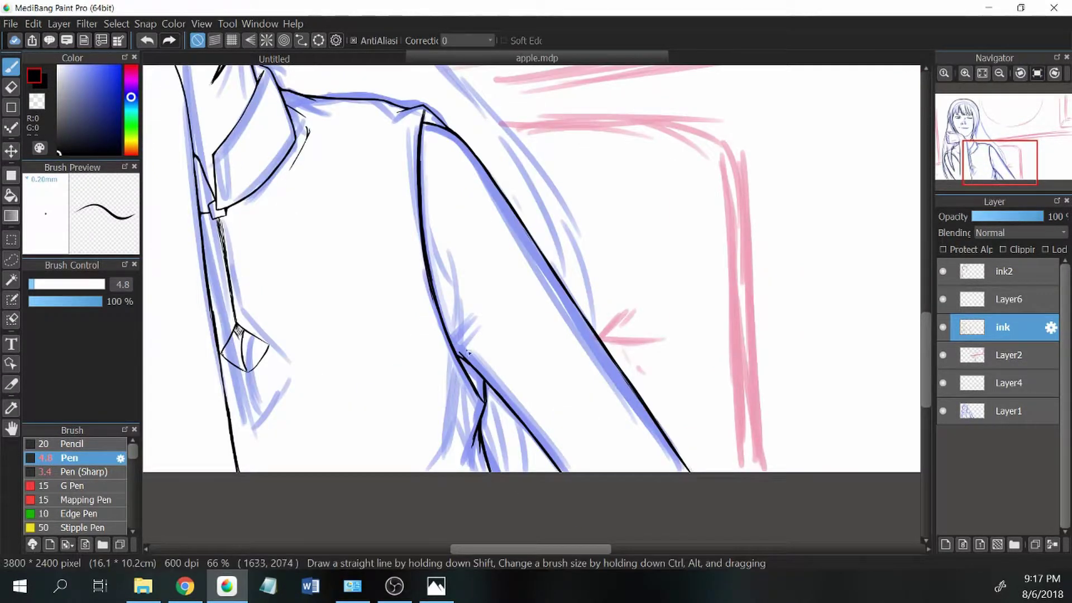
pyautogui.scroll(5, 488, 390)
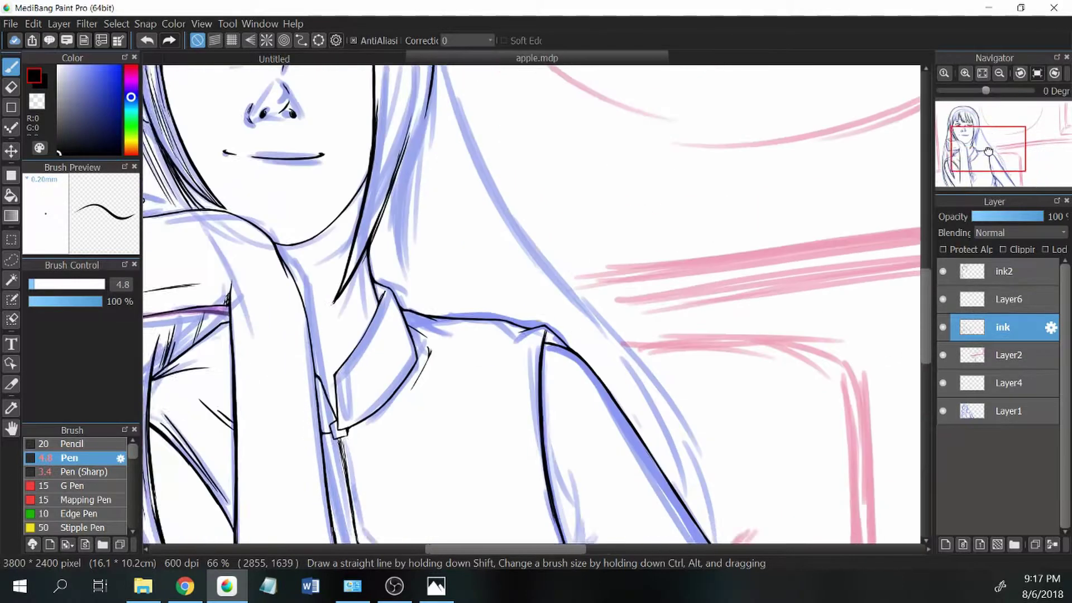
pyautogui.press('e')
pyautogui.hotkey('ctrl', 'Up')
pyautogui.click(84, 472)
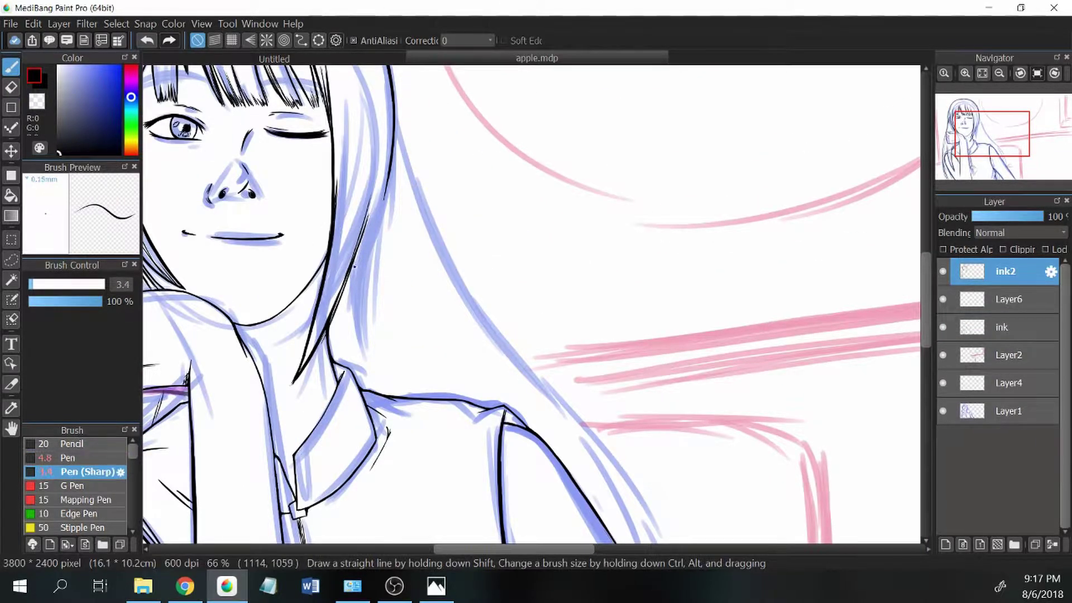
pyautogui.moveTo(380, 229); pyautogui.dragTo(366, 353)
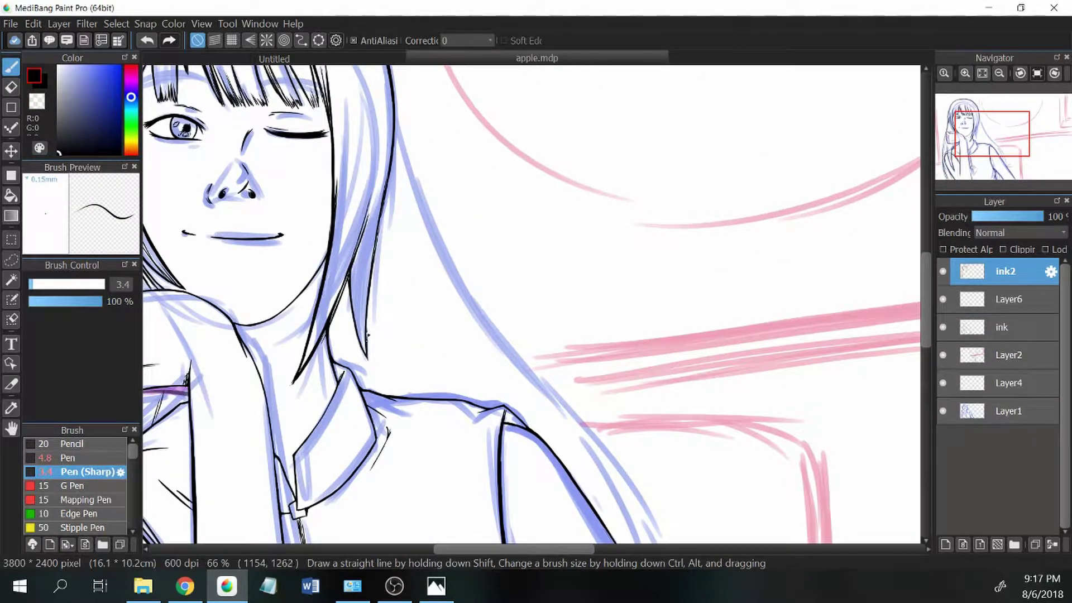
pyautogui.moveTo(366, 260); pyautogui.dragTo(361, 344)
pyautogui.moveTo(382, 206); pyautogui.dragTo(363, 298)
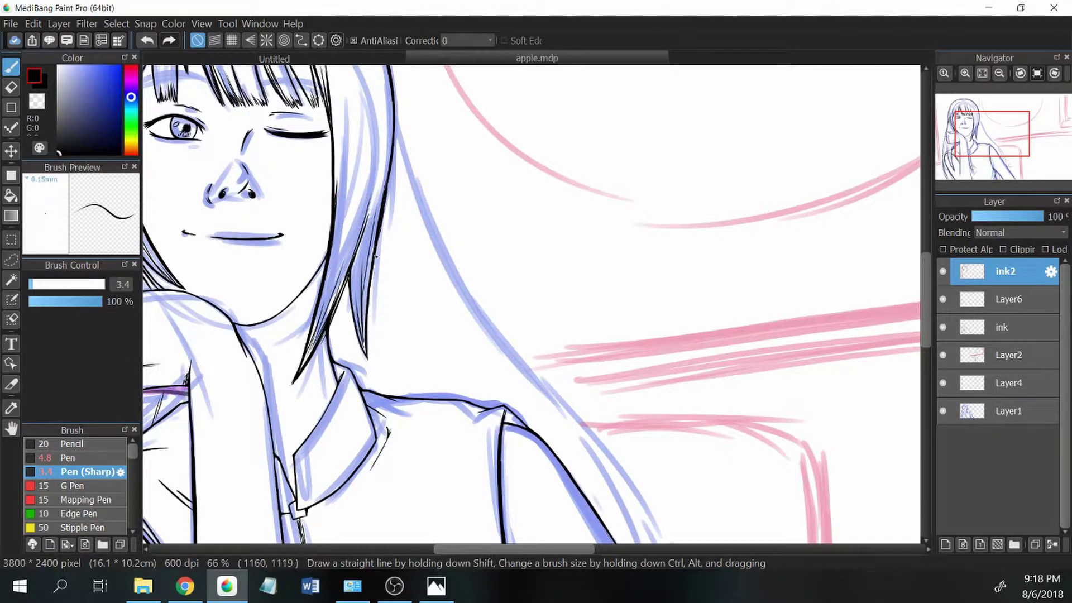
# - Ink extra shirt folds below the underarm and the long outer hair strand sweeping past the shoulder, thinning the strand
pyautogui.scroll(-5, 441, 382)
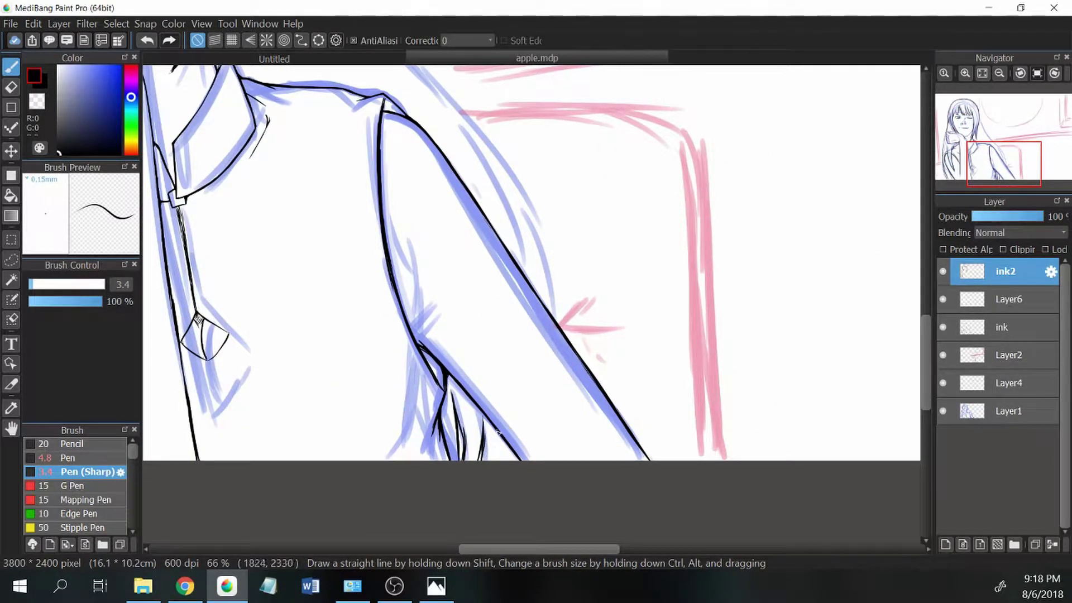
pyautogui.scroll(5, 497, 430)
pyautogui.moveTo(375, 94)
pyautogui.mouseDown()
pyautogui.moveTo(398, 186)
pyautogui.moveTo(465, 313)
pyautogui.mouseUp()
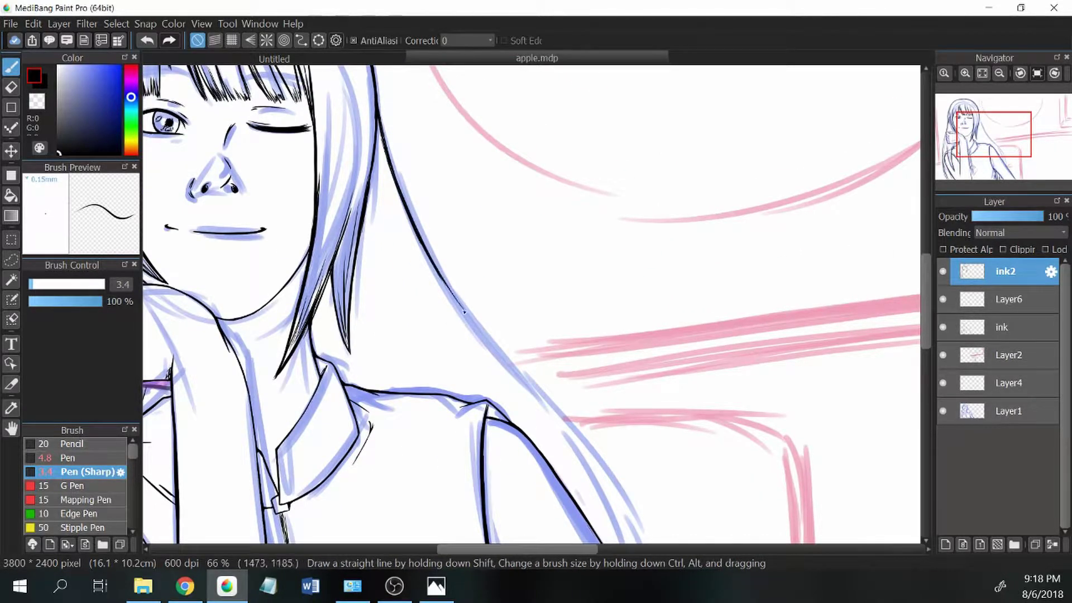
pyautogui.moveTo(428, 180); pyautogui.dragTo(453, 302)
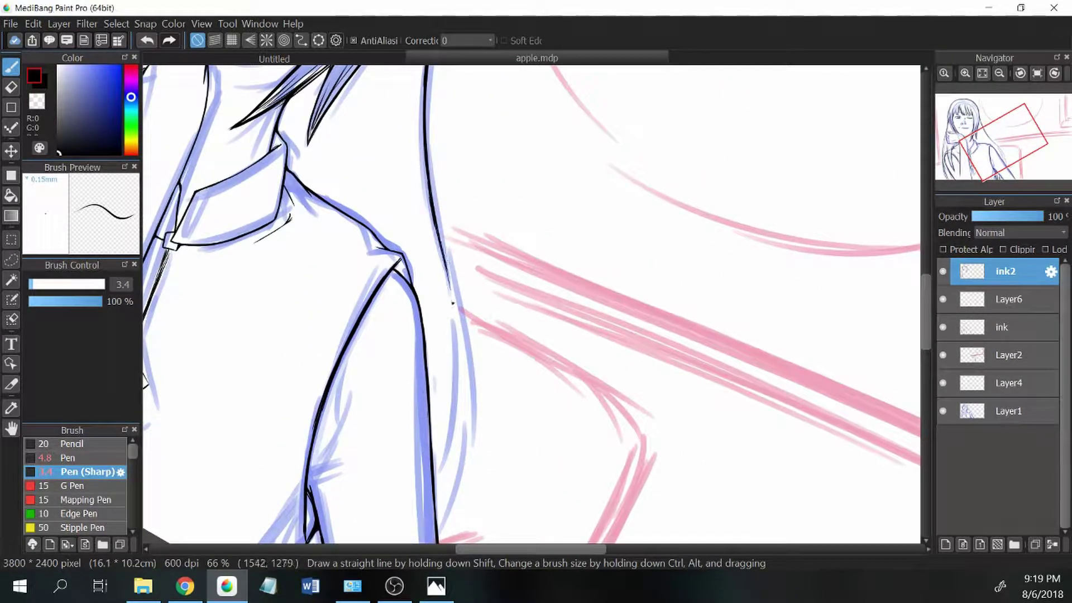
pyautogui.moveTo(434, 220); pyautogui.dragTo(468, 414)
pyautogui.press('e')
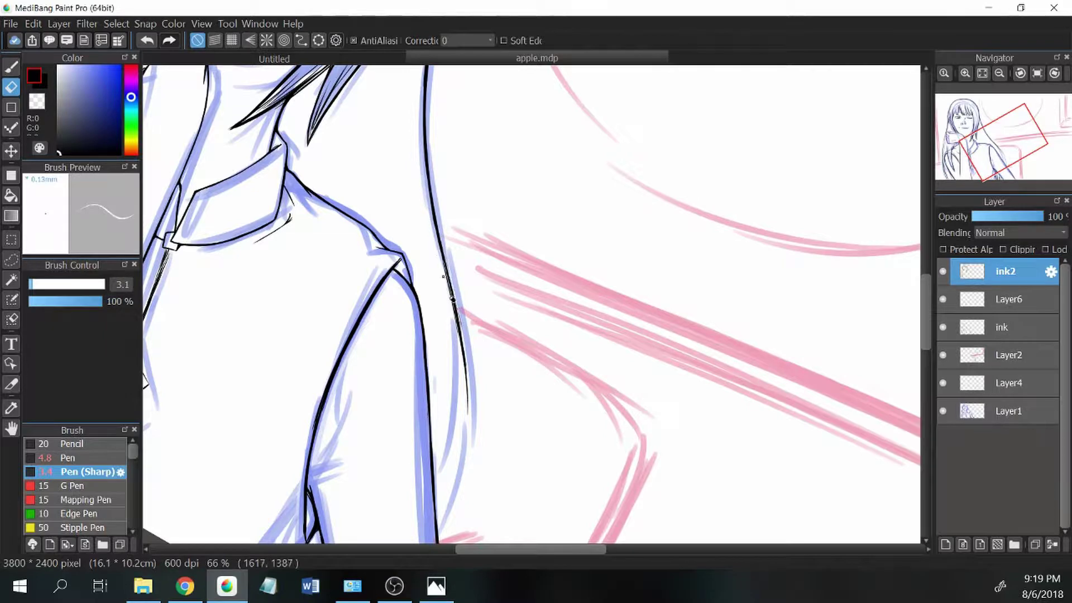
# - Ink the inner strands of the long hair lock where it meets the sleeve and thin them with the eraser
pyautogui.press('b')
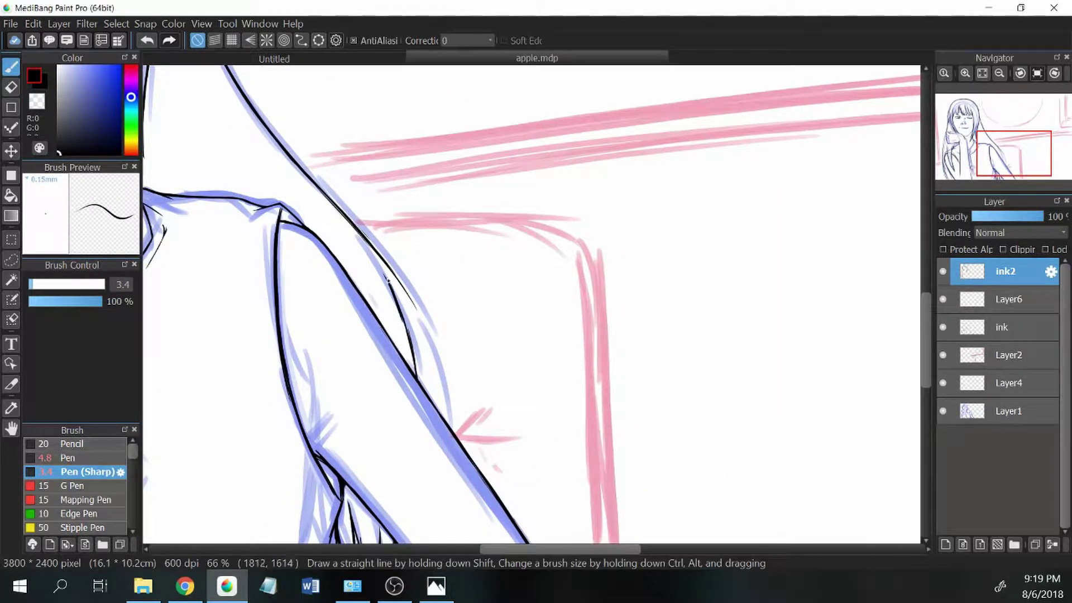
pyautogui.press('e')
pyautogui.moveTo(411, 353)
pyautogui.mouseDown()
pyautogui.moveTo(498, 148)
pyautogui.moveTo(498, 216)
pyautogui.mouseUp()
pyautogui.press('b')
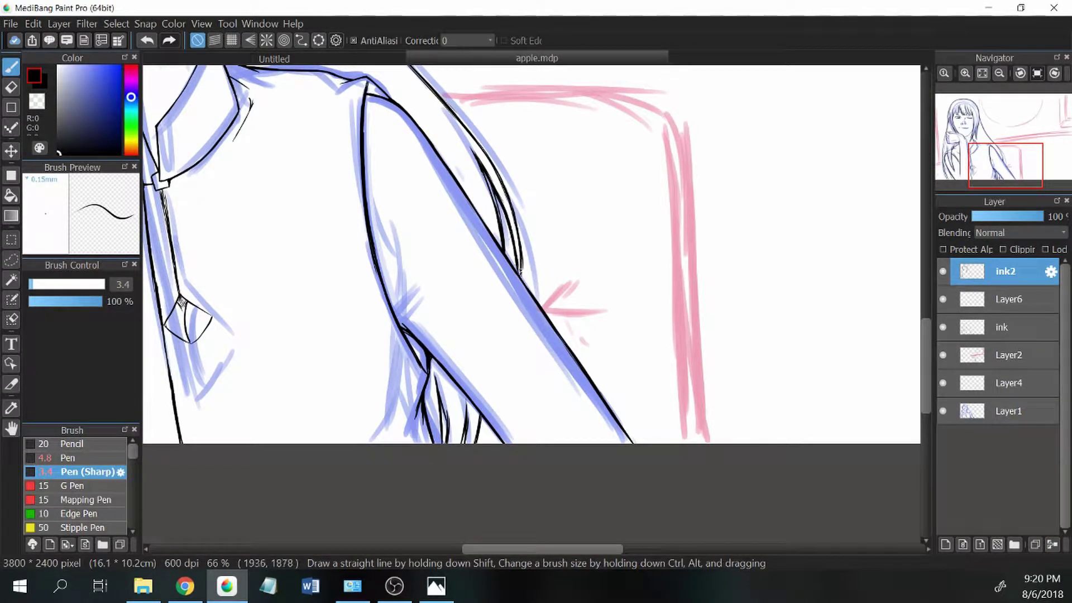
pyautogui.press('e')
pyautogui.moveTo(515, 224); pyautogui.dragTo(519, 257)
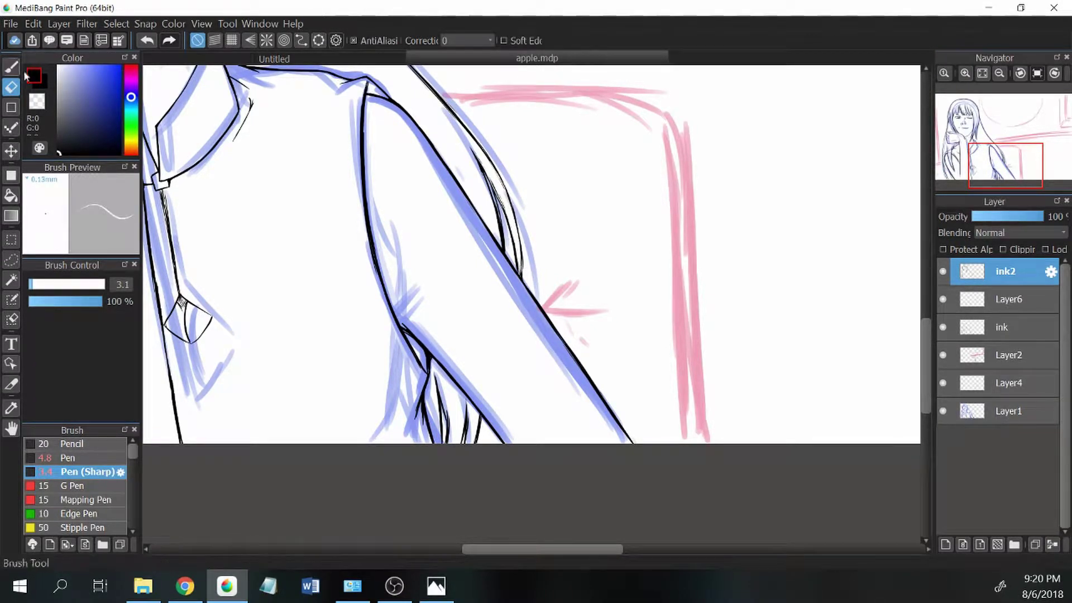
# - Refine the pointed hair lock beside the jaw with Pen (Sharp), tapering its tip and thinning its strands with the eraser
pyautogui.press('b')
pyautogui.moveTo(558, 201); pyautogui.dragTo(556, 238)
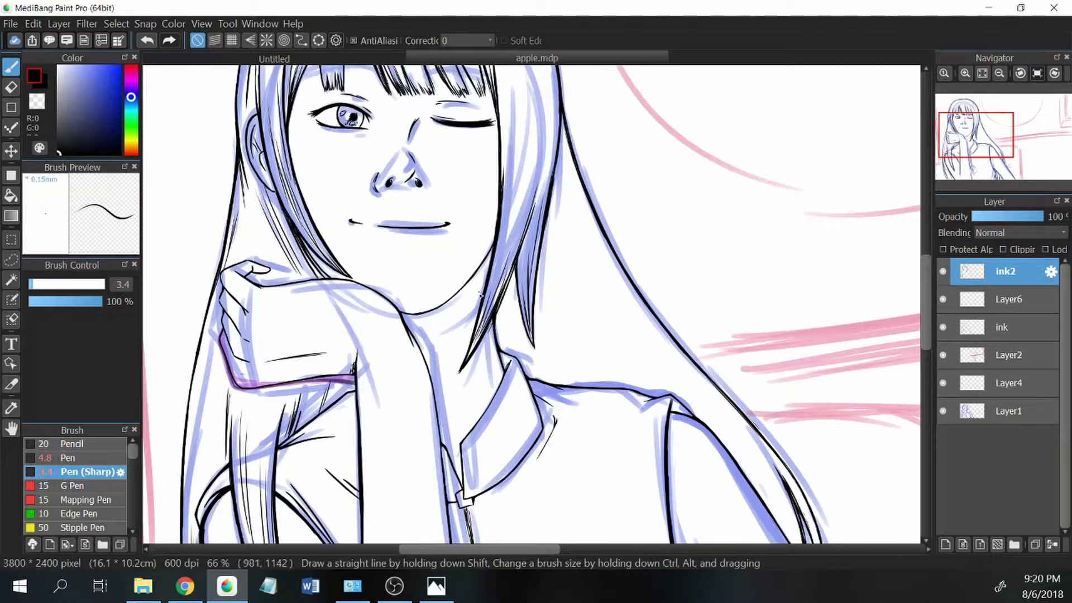
pyautogui.press('e')
pyautogui.press('b')
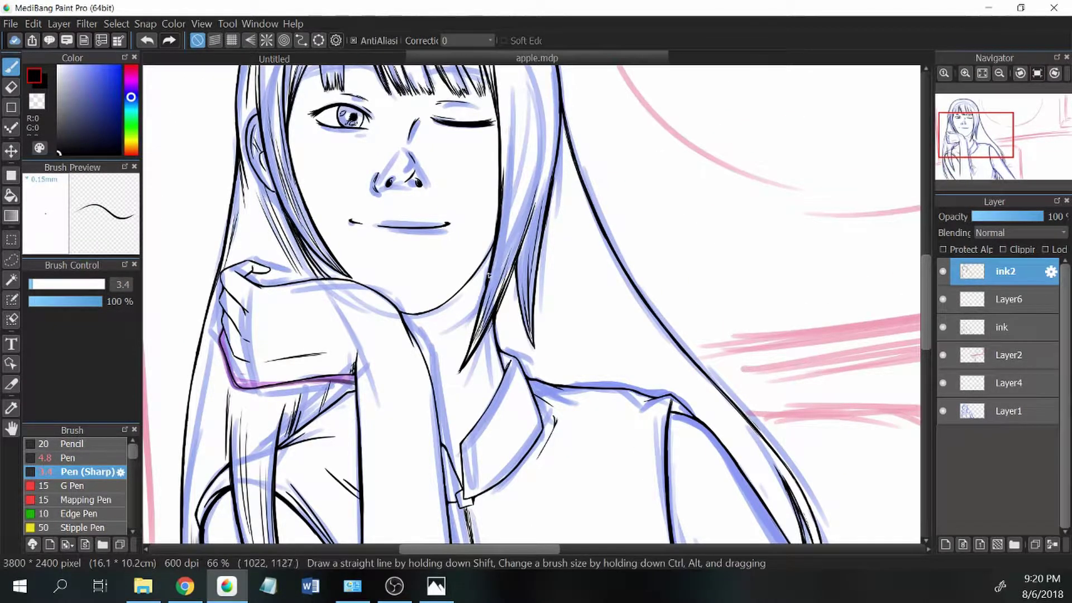
pyautogui.moveTo(491, 273)
pyautogui.mouseDown()
pyautogui.moveTo(474, 335)
pyautogui.moveTo(495, 238)
pyautogui.moveTo(479, 306)
pyautogui.mouseUp()
pyautogui.press('e')
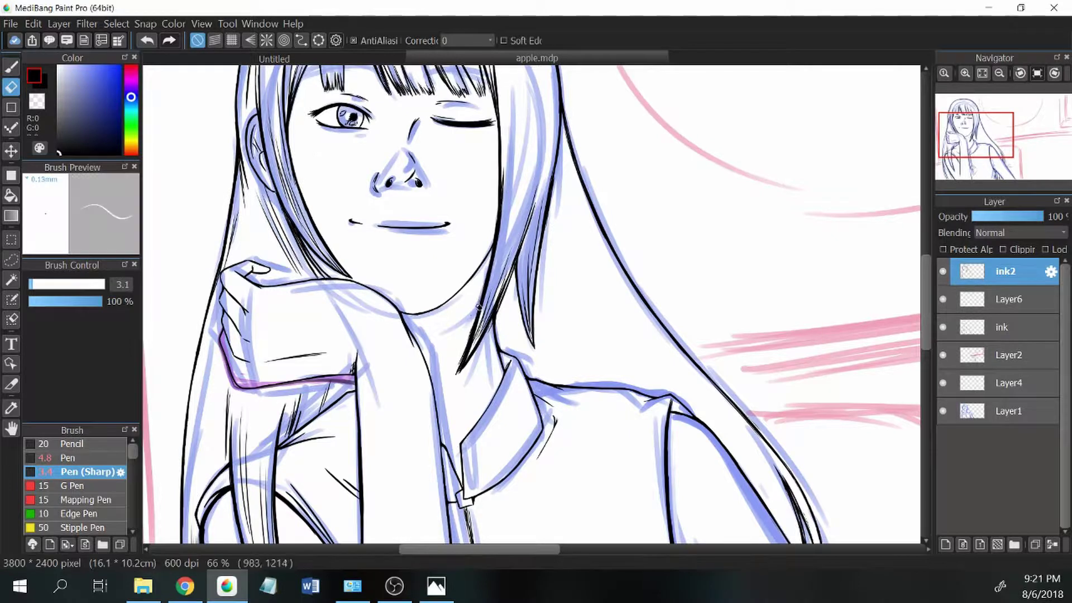
pyautogui.moveTo(493, 237); pyautogui.dragTo(455, 380)
pyautogui.press('b')
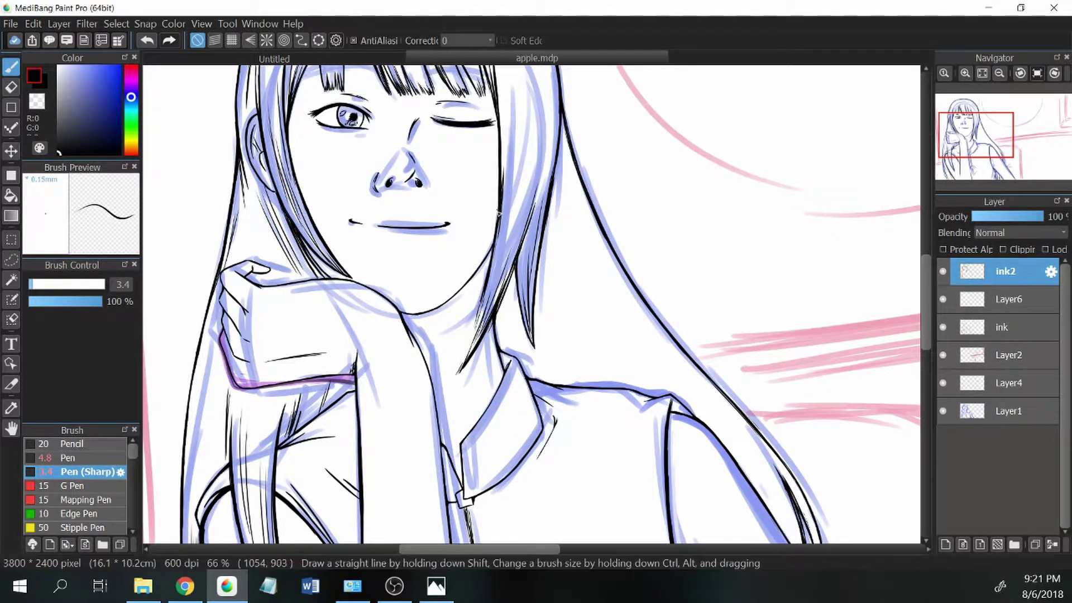
pyautogui.moveTo(502, 210); pyautogui.dragTo(494, 256)
pyautogui.moveTo(456, 380)
pyautogui.mouseDown()
pyautogui.moveTo(479, 302)
pyautogui.moveTo(515, 266)
pyautogui.mouseUp()
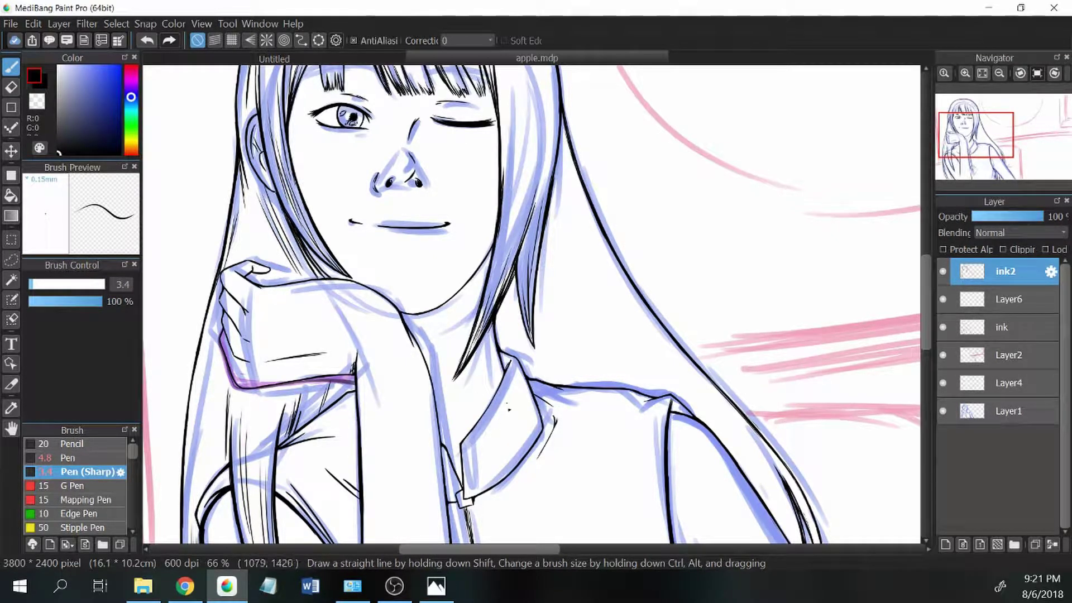
pyautogui.moveTo(456, 479); pyautogui.dragTo(474, 462)
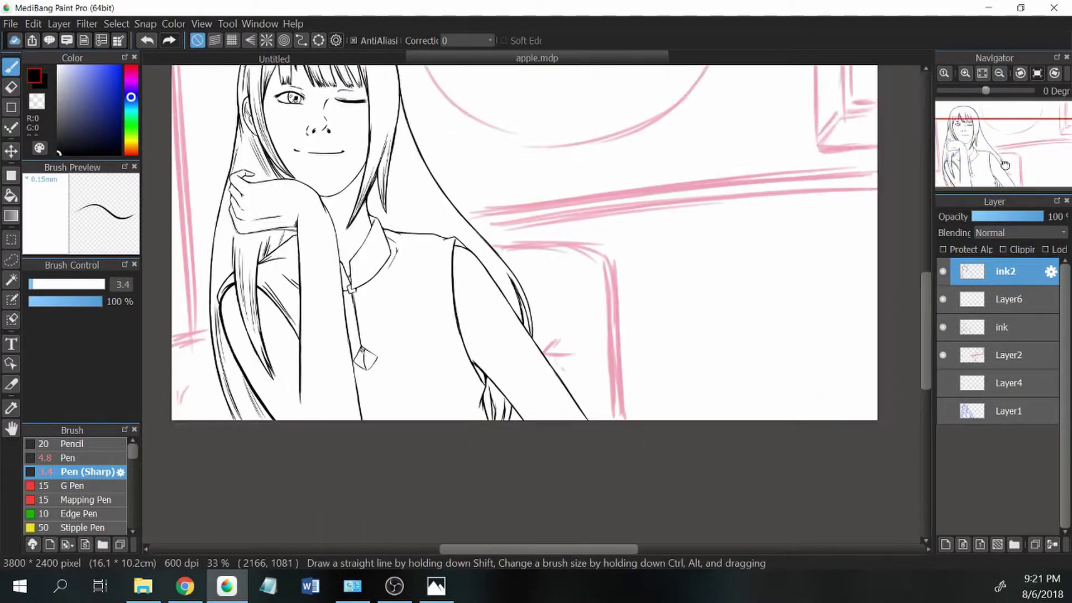
# - Show the blue sketch on Layer1 and ink fine strands in the hair beside the face and behind the shoulder
pyautogui.click(942, 411)
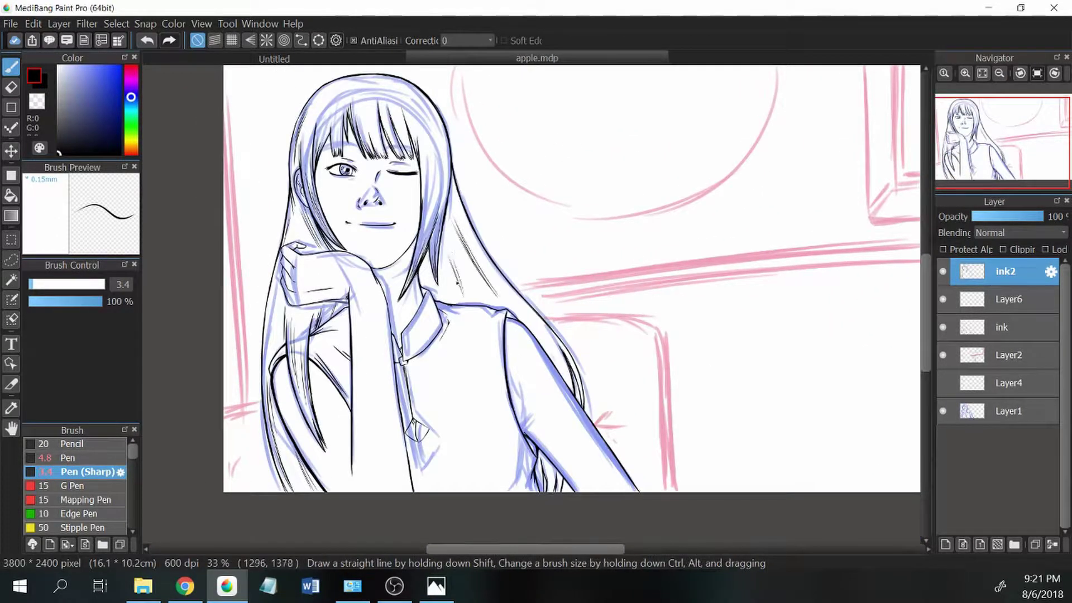
pyautogui.scroll(-3, 488, 268)
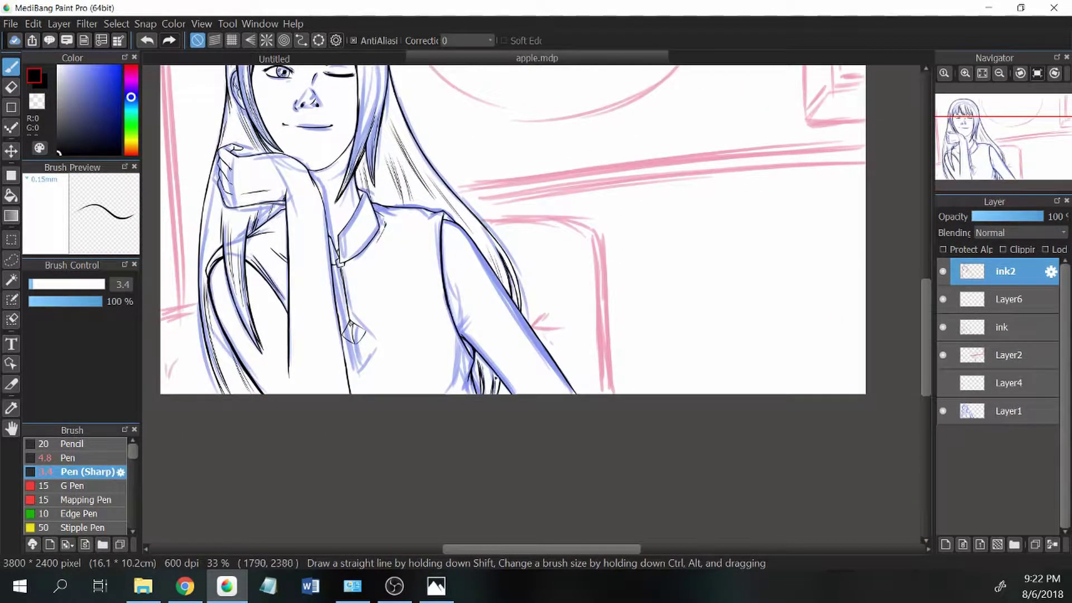
pyautogui.scroll(3, 212, 240)
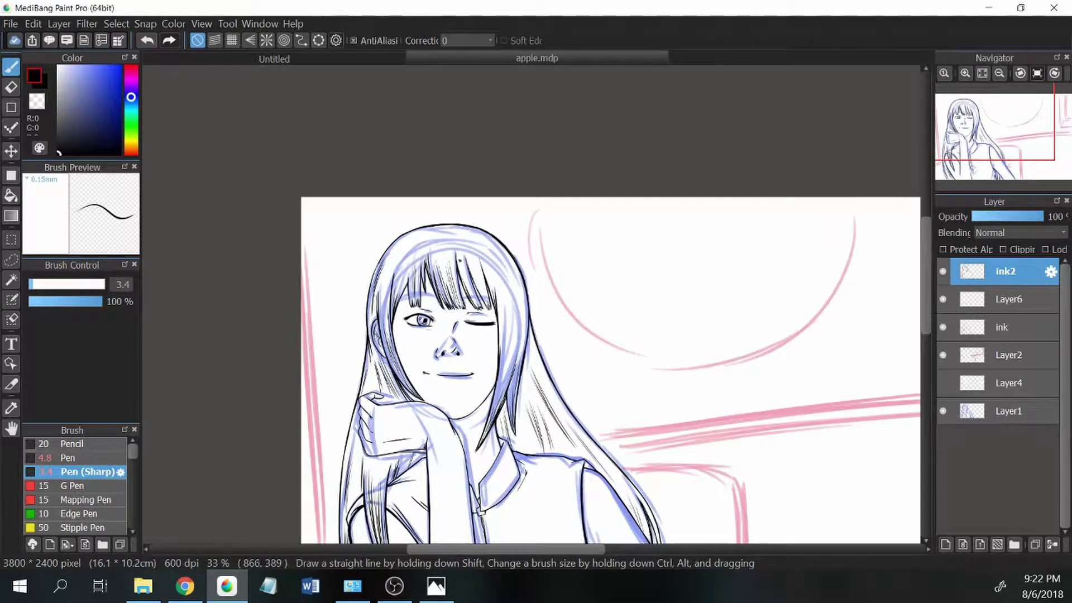
pyautogui.moveTo(501, 307); pyautogui.dragTo(512, 399)
pyautogui.moveTo(511, 368); pyautogui.dragTo(522, 419)
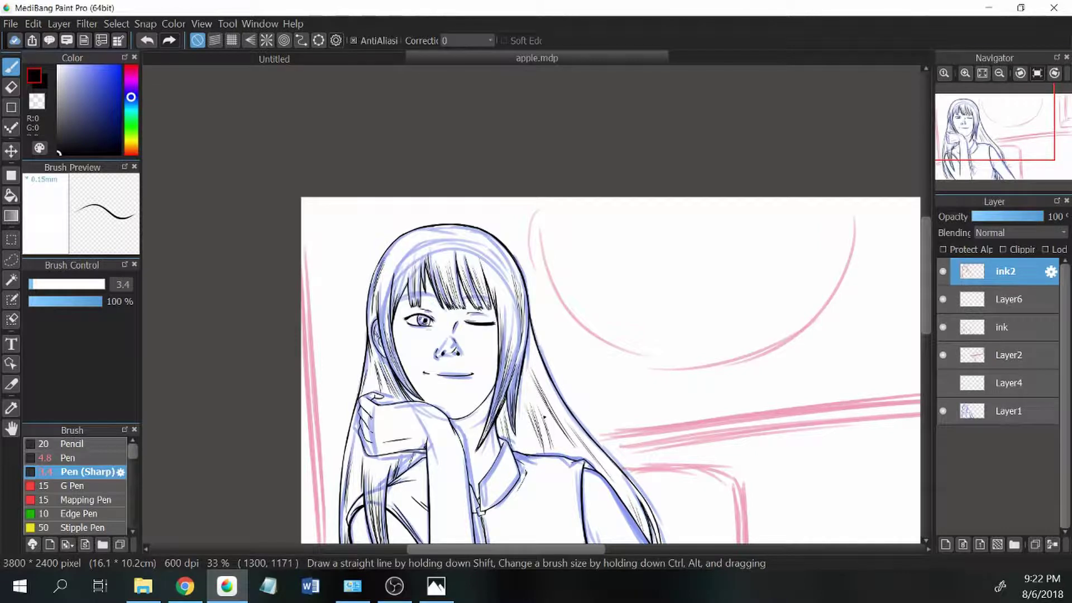
pyautogui.scroll(-3, 544, 420)
# - On Layer6, ink tapered fold lines across the shirt's chest and its lower front near the canvas border
pyautogui.hotkey('ctrl', 'Down')
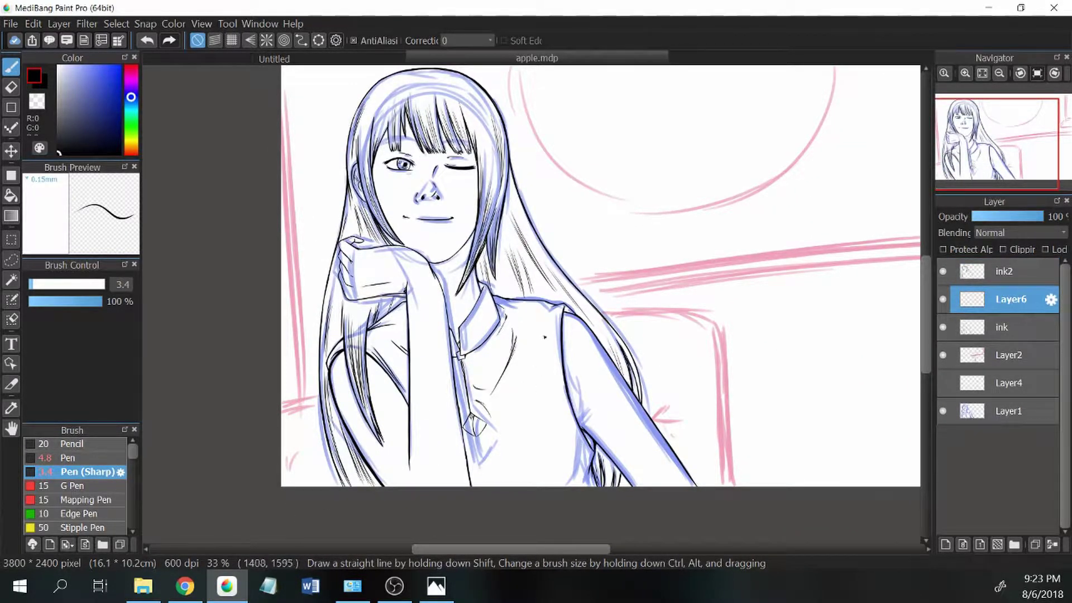
pyautogui.scroll(1, 555, 327)
pyautogui.press('e')
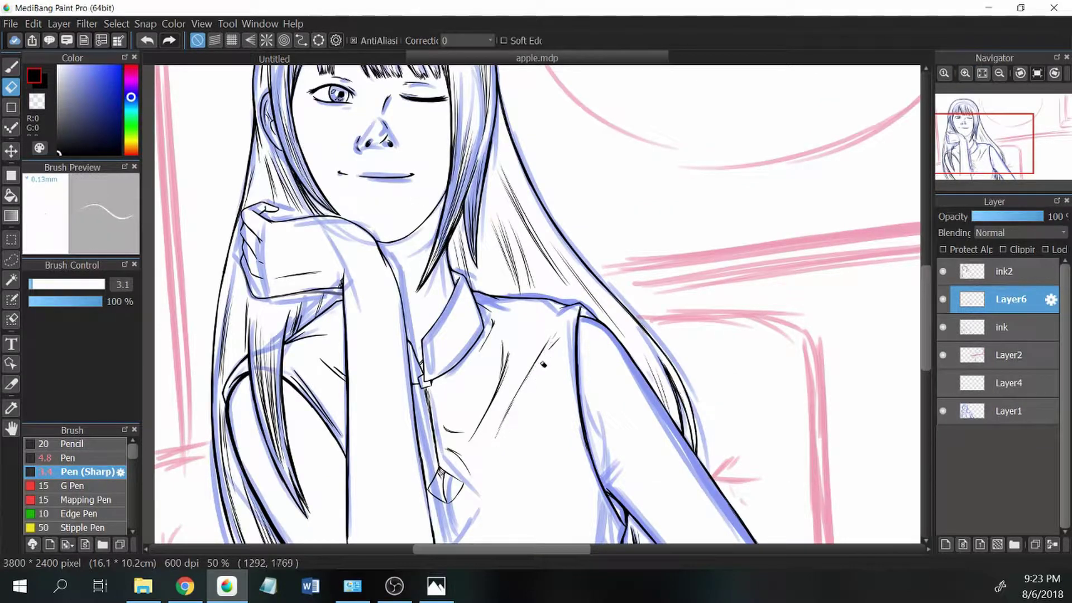
pyautogui.press('b')
pyautogui.moveTo(537, 358)
pyautogui.mouseDown()
pyautogui.moveTo(495, 439)
pyautogui.moveTo(514, 401)
pyautogui.mouseUp()
pyautogui.scroll(-4, 536, 335)
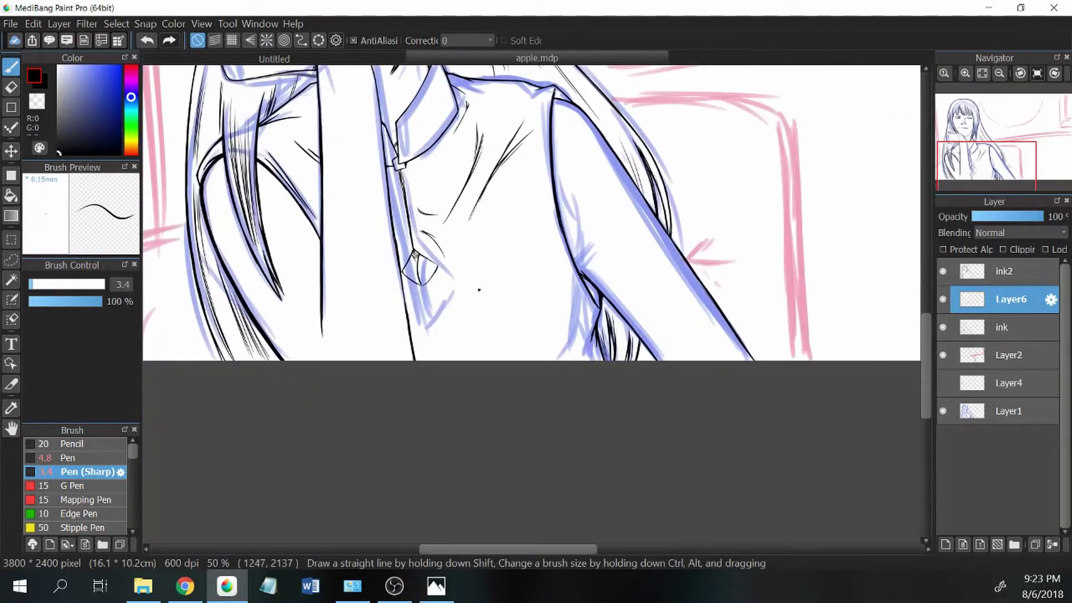
pyautogui.moveTo(476, 281); pyautogui.dragTo(467, 342)
pyautogui.moveTo(473, 293); pyautogui.dragTo(465, 339)
pyautogui.moveTo(544, 283); pyautogui.dragTo(517, 337)
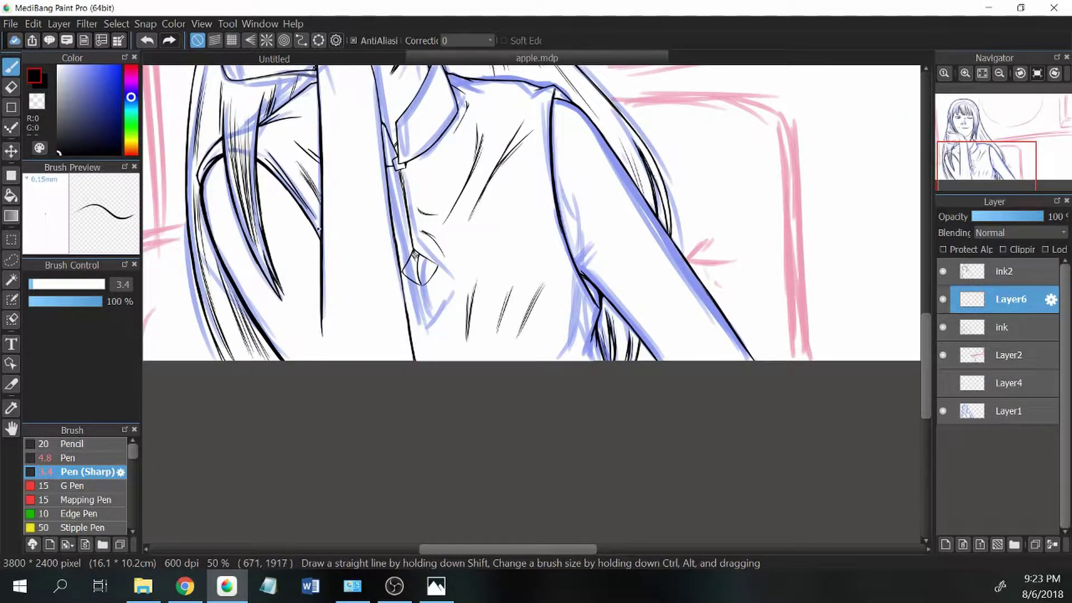
pyautogui.click(982, 73)
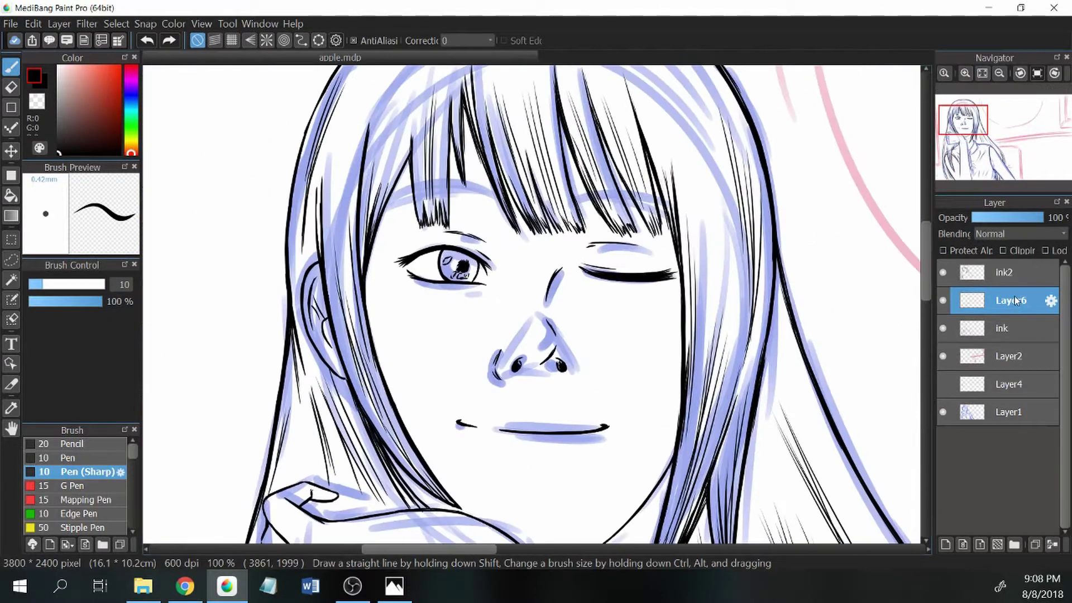
# - Rename Layer6 as ink-2 and the ink2 hair layer as ink-h
pyautogui.doubleClick(1014, 296)
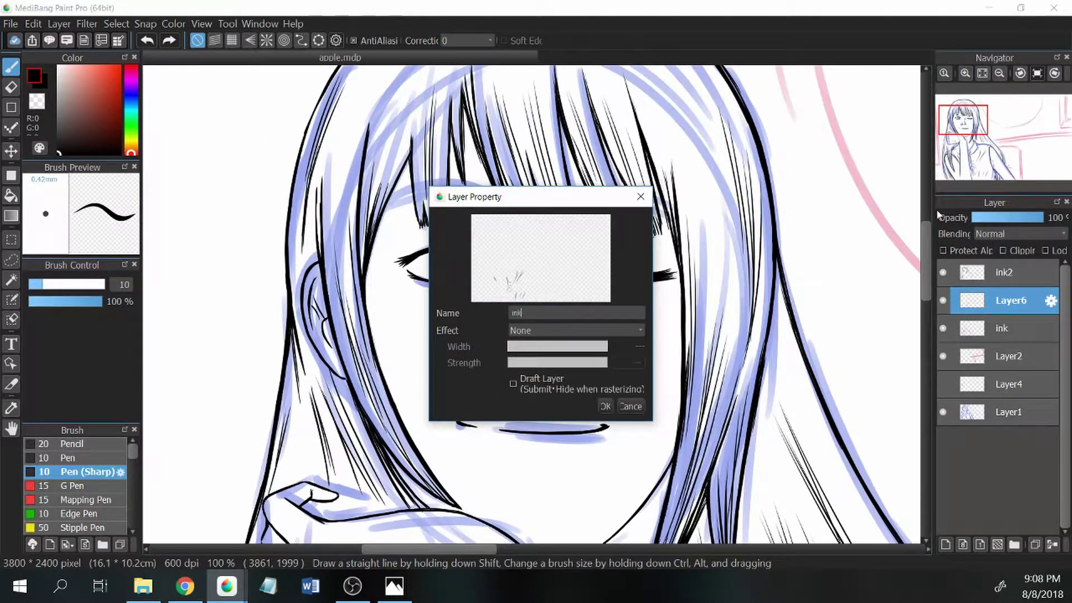
pyautogui.write('ink 2')
pyautogui.press('Return')
pyautogui.click(943, 272)
pyautogui.click(943, 272)
pyautogui.doubleClick(983, 273)
pyautogui.write('ink-h')
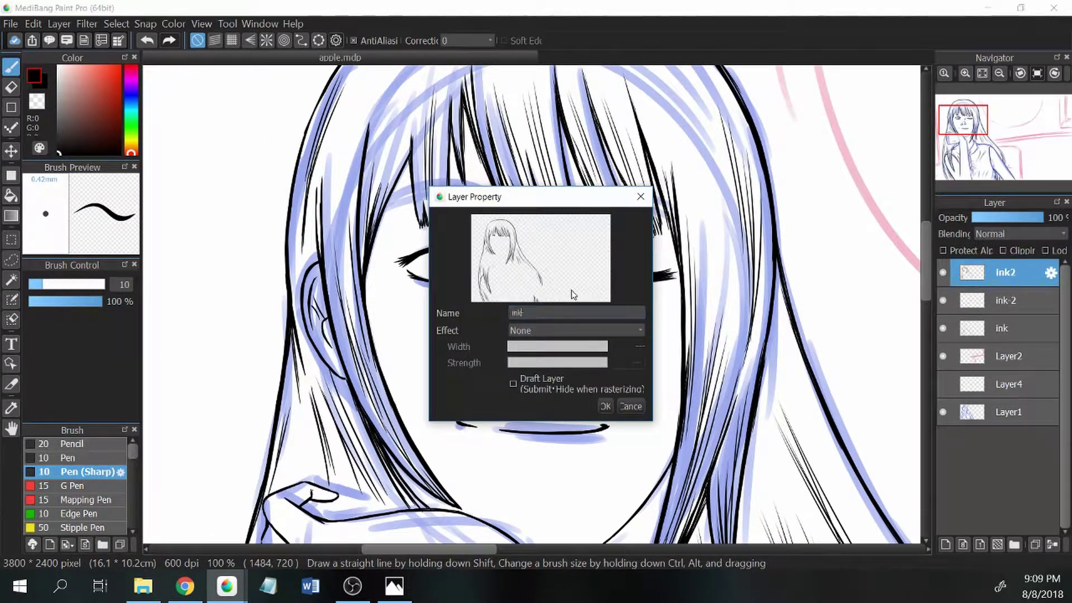
pyautogui.press('Return')
pyautogui.click(944, 272)
pyautogui.click(944, 272)
# - Add a new layer directly below ink-h and name it ink-brow
pyautogui.press('e')
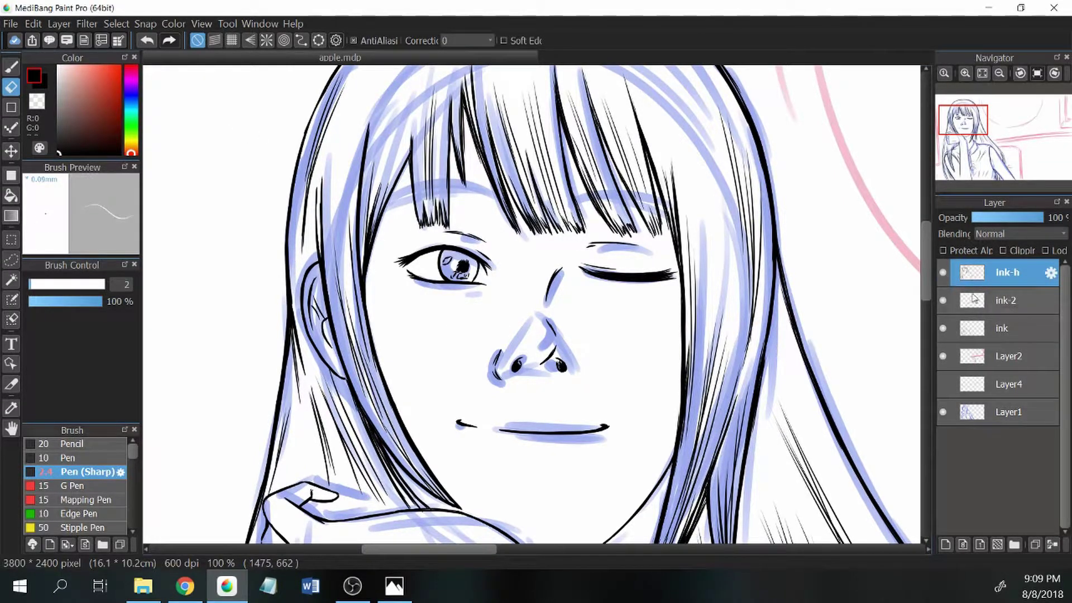
pyautogui.click(983, 328)
pyautogui.click(1004, 273)
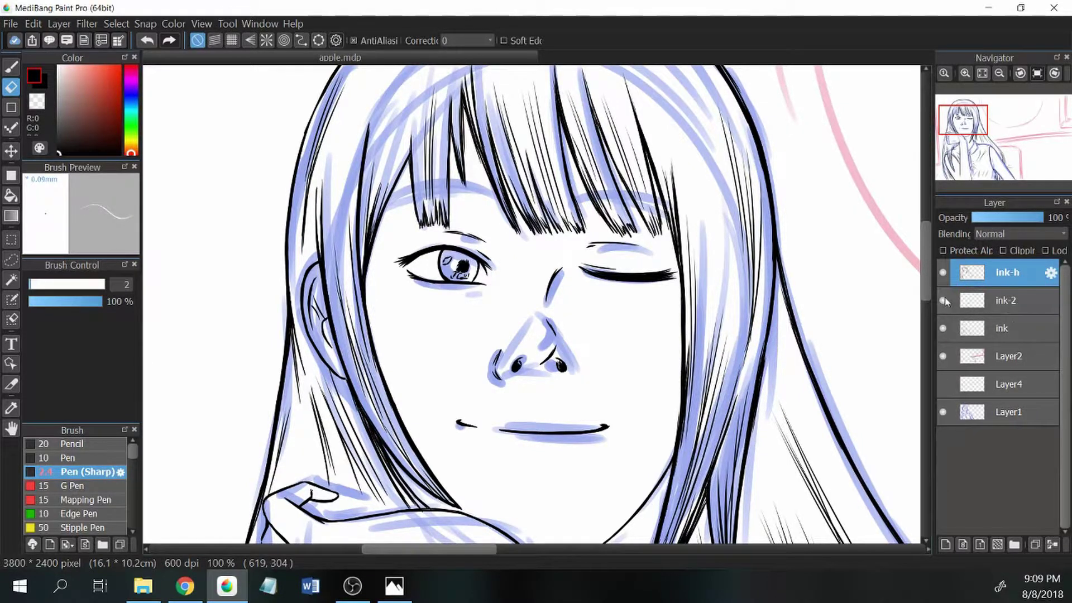
pyautogui.click(946, 545)
pyautogui.doubleClick(1005, 300)
pyautogui.write('ink-brow')
pyautogui.press('Return')
# - Ink both eyebrows on the ink-brow layer with Pen (Sharp), rotating the canvas for the strokes and cleaning them with the eraser
pyautogui.moveTo(1000, 90); pyautogui.dragTo(969, 89)
pyautogui.press('b')
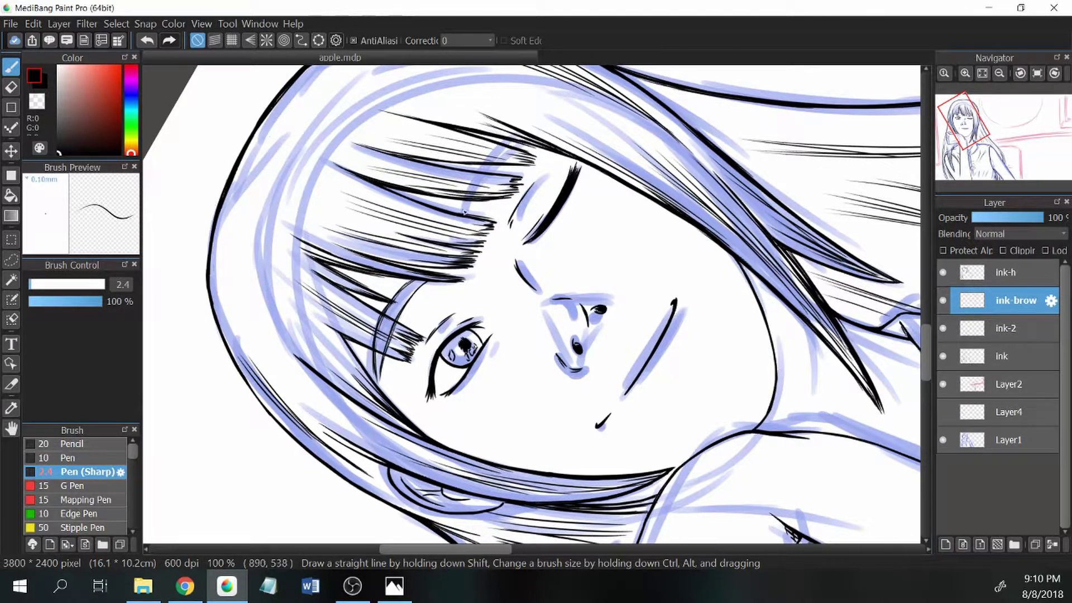
pyautogui.hotkey('ctrl', 'alt', '0')
pyautogui.press('e')
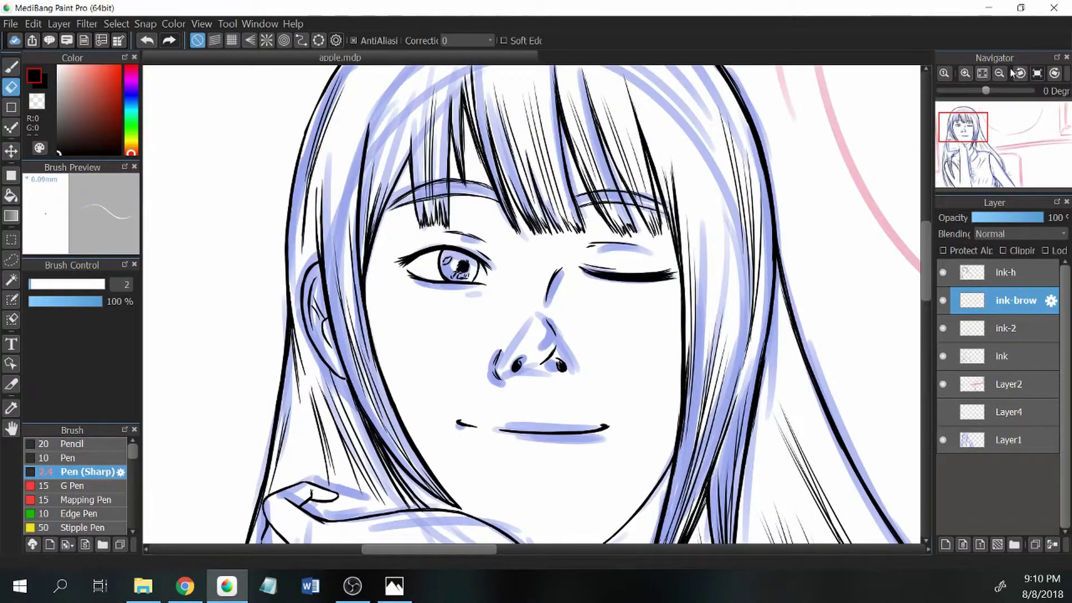
pyautogui.hotkey('ctrl', 'alt', 'Left')
pyautogui.moveTo(412, 341); pyautogui.dragTo(427, 441)
pyautogui.press('b')
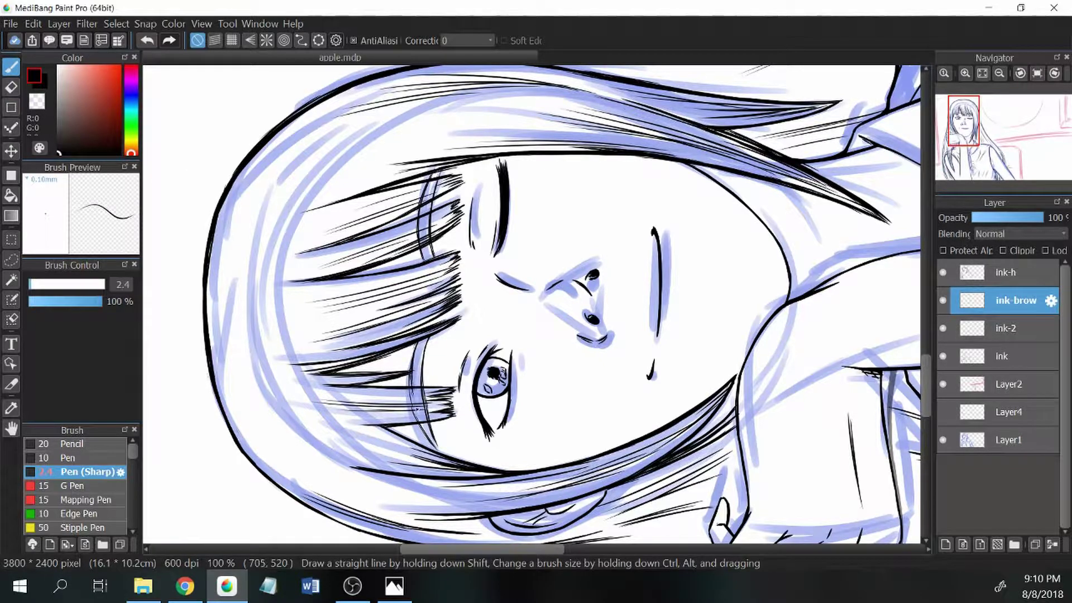
pyautogui.press('e')
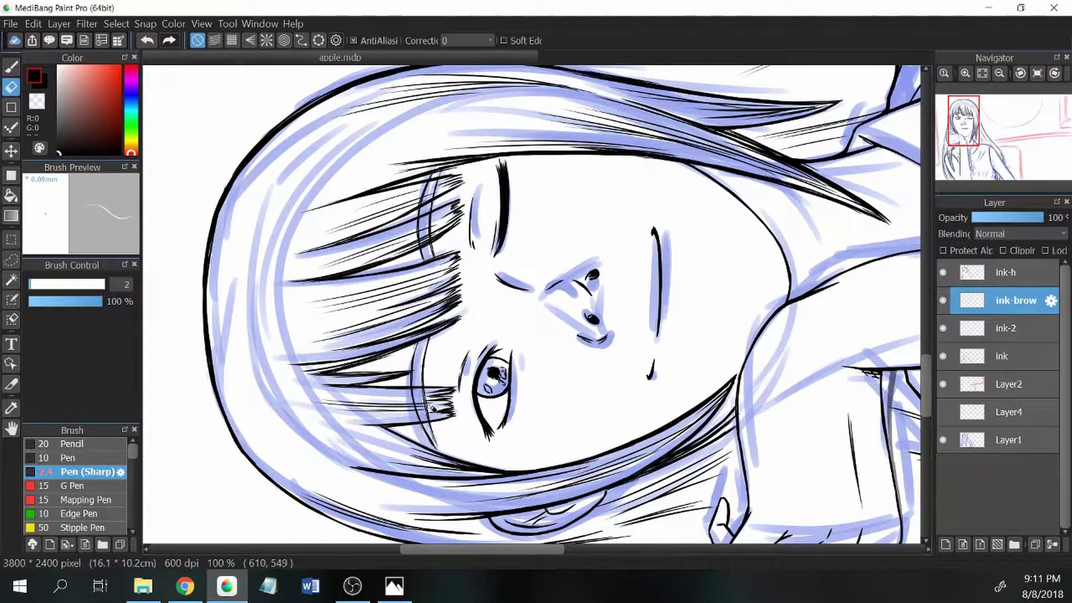
pyautogui.hotkey('ctrl', 'alt', '0')
pyautogui.hotkey('ctrl', 'alt', 'Left')
pyautogui.hotkey('ctrl', 'alt', '0')
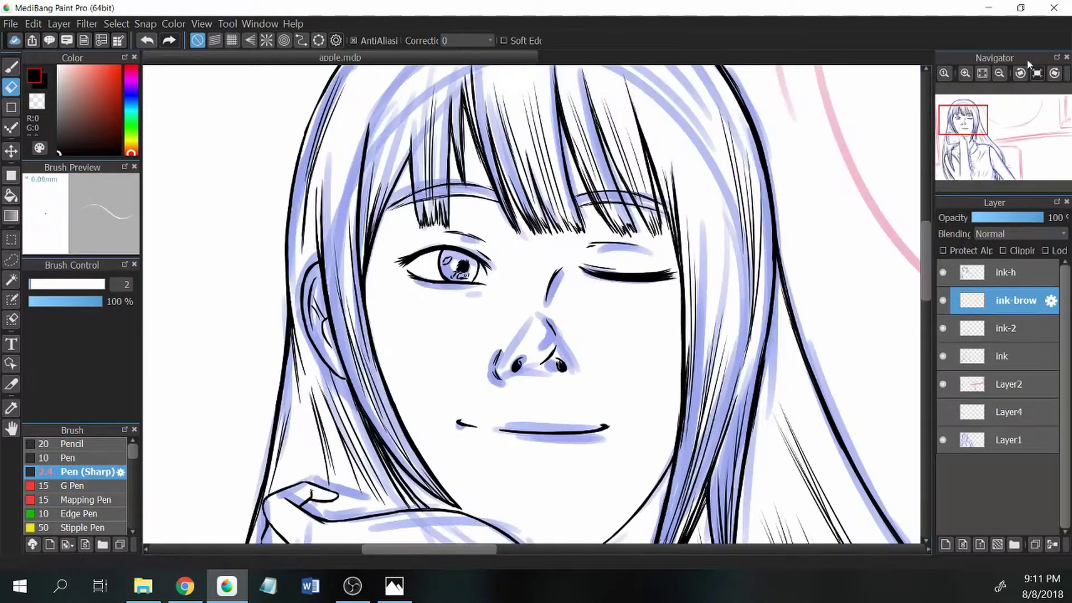
# - Erase the brow above the winking eye and use Transform to place a copy of the lassoed open-eye brow there
pyautogui.press(']')
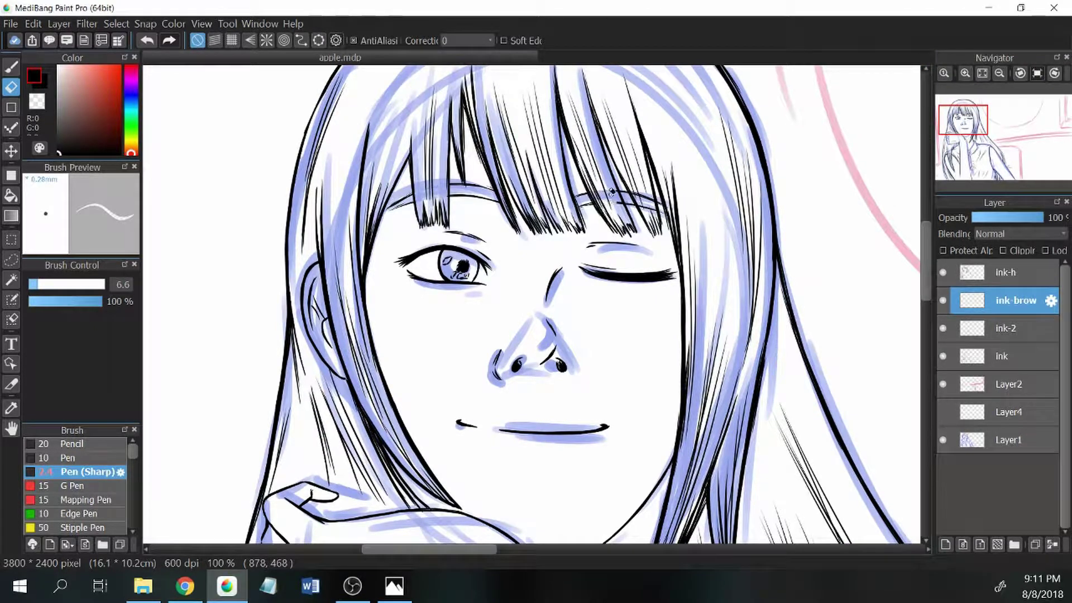
pyautogui.scroll(-4, 668, 150)
pyautogui.scroll(1, 668, 149)
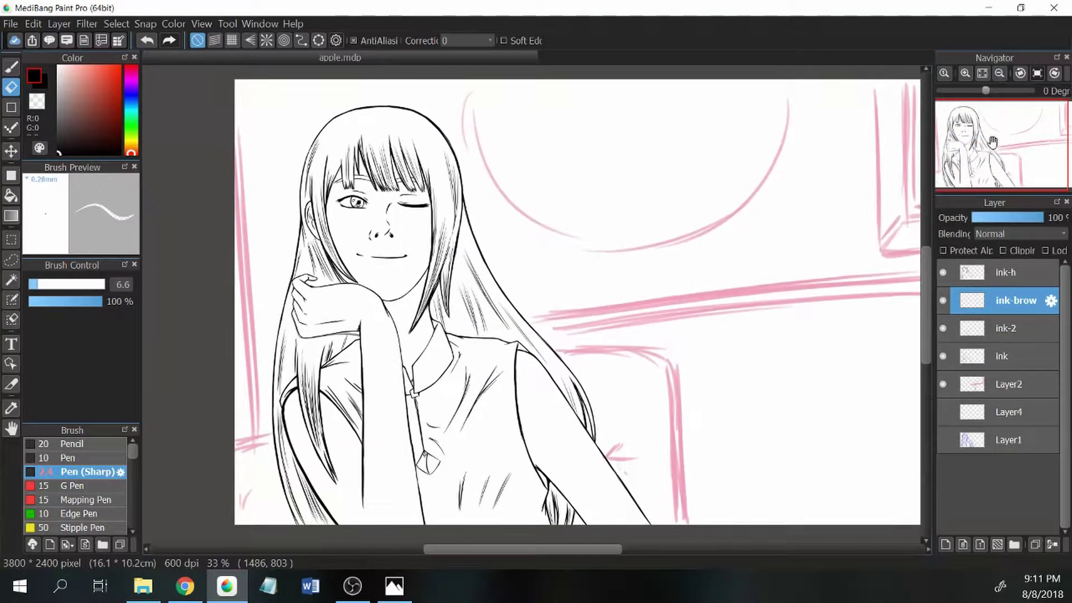
pyautogui.press('m')
pyautogui.hotkey('ctrl', 't')
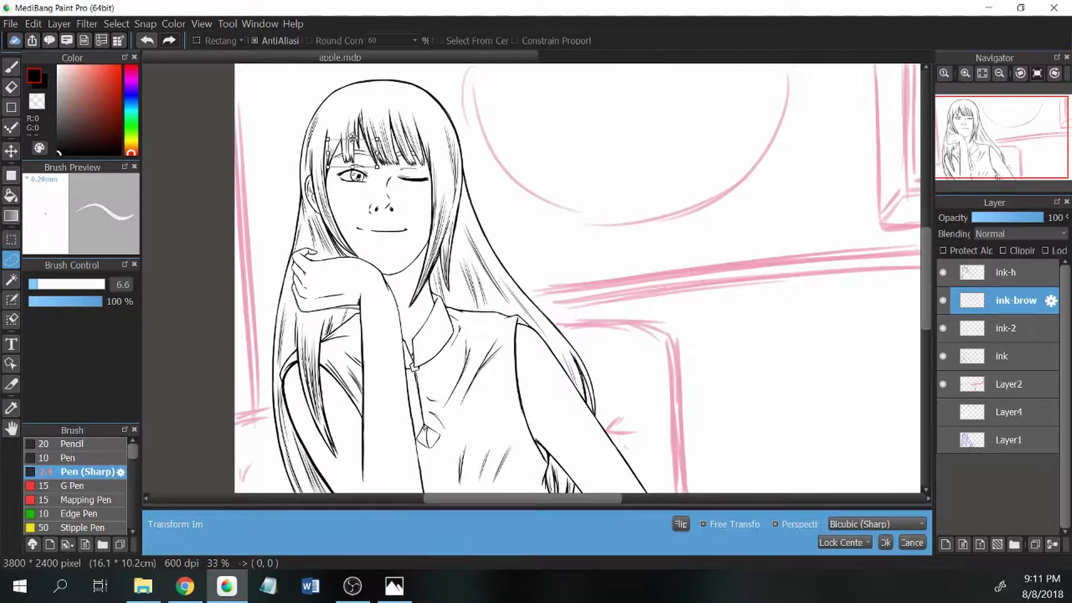
pyautogui.moveTo(362, 150); pyautogui.dragTo(422, 147)
pyautogui.click(886, 542)
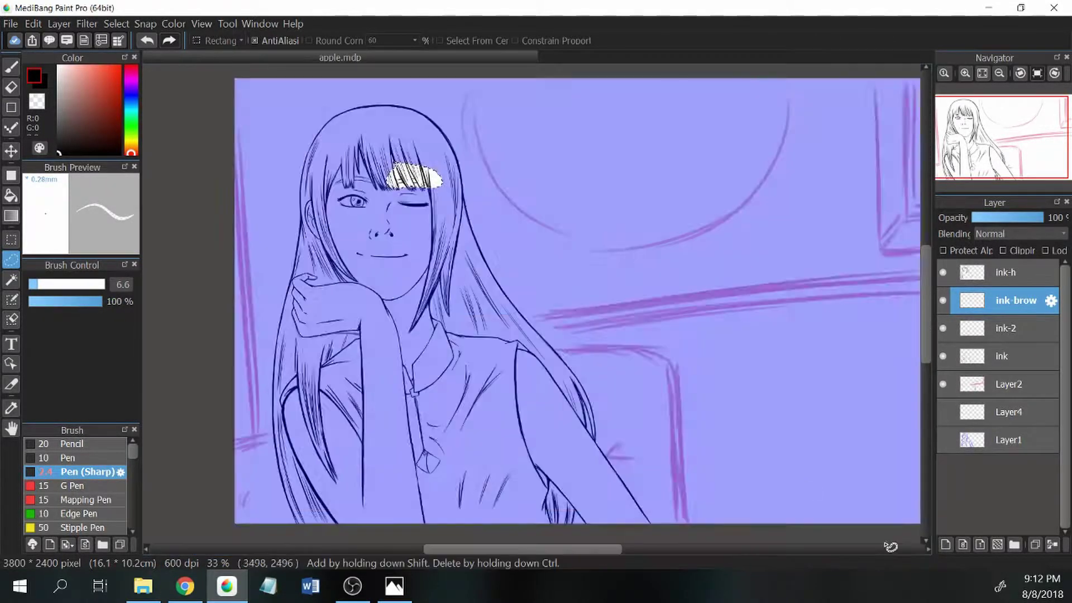
# - On the ink layer, adjust the lassoed jawline between the chin and the side hair with Transform, and clear the selection
pyautogui.click(965, 73)
pyautogui.click(964, 74)
pyautogui.moveTo(235, 235)
pyautogui.mouseDown()
pyautogui.moveTo(335, 279)
pyautogui.moveTo(235, 240)
pyautogui.mouseUp()
pyautogui.hotkey('ctrl', 't')
pyautogui.click(1003, 356)
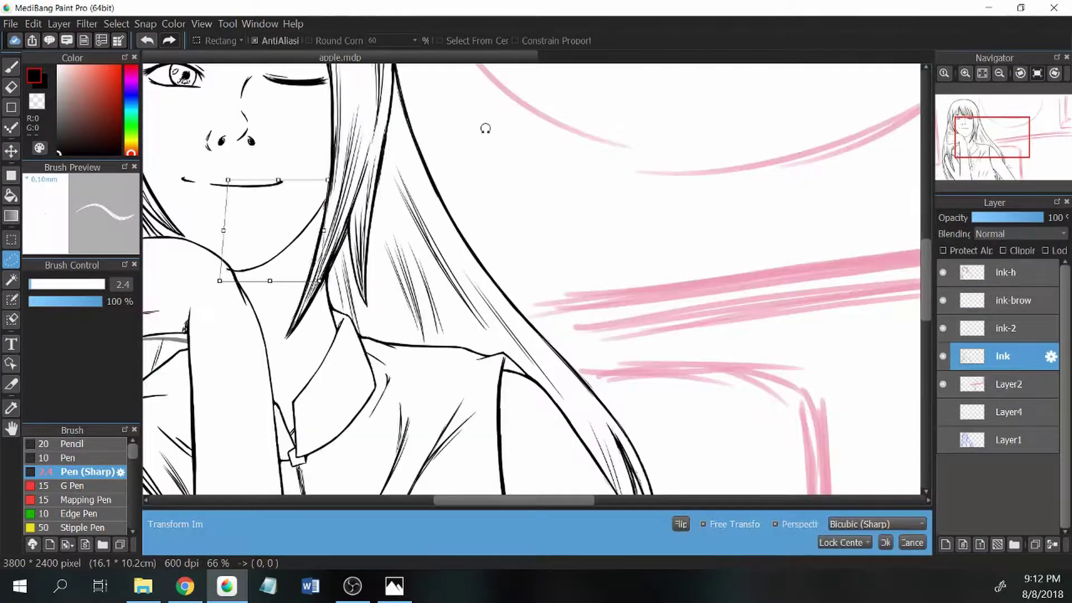
pyautogui.scroll(-3, 469, 190)
pyautogui.moveTo(455, 261); pyautogui.dragTo(465, 231)
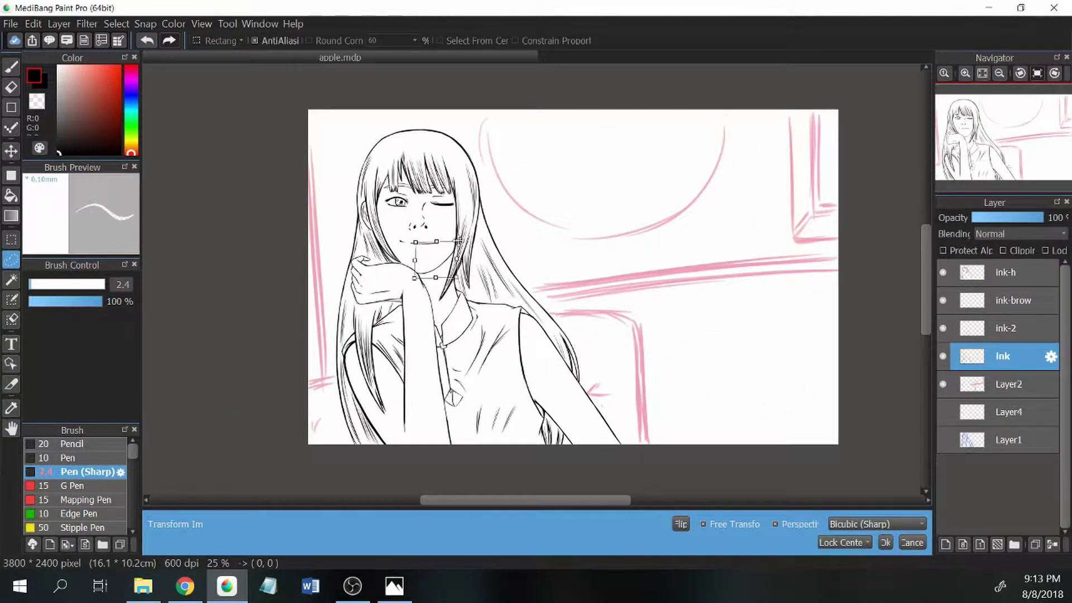
pyautogui.press('Return')
pyautogui.hotkey('ctrl', 'd')
# - Clean up where the jawline meets the hair and thin the ink-h hair line along the cheek with a size 1.7 eraser
pyautogui.press('e')
pyautogui.scroll(4, 458, 241)
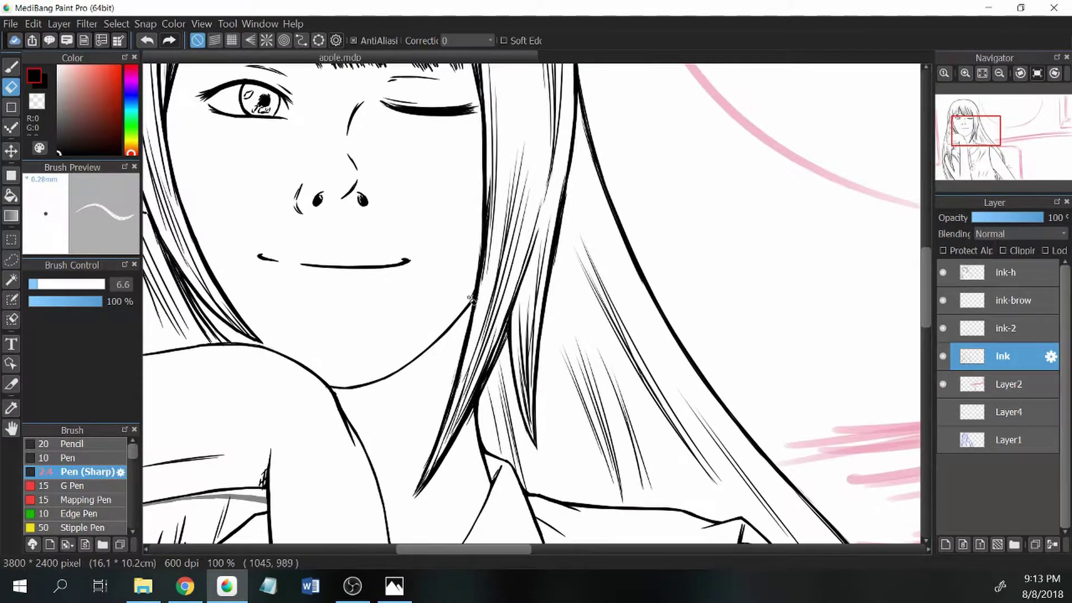
pyautogui.hotkey('ctrl', 'Up')
pyautogui.hotkey('ctrl', 'Up')
pyautogui.press('[')
pyautogui.press('[')
pyautogui.press('[')
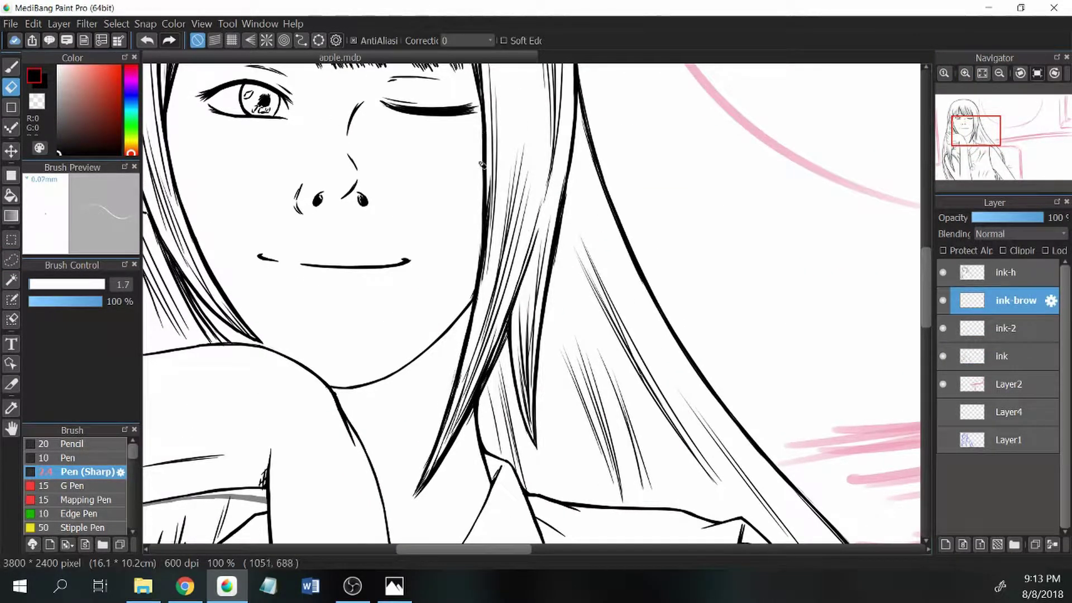
pyautogui.click(1002, 271)
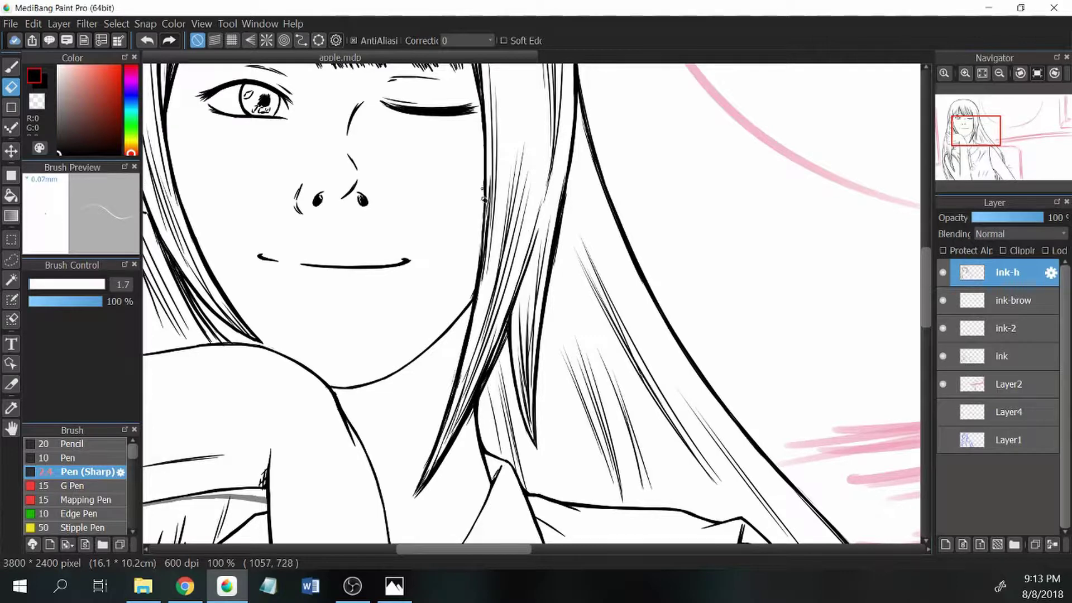
pyautogui.moveTo(252, 147)
pyautogui.mouseDown()
pyautogui.moveTo(391, 262)
pyautogui.moveTo(396, 357)
pyautogui.mouseUp()
pyautogui.hotkey('ctrl', 'Down')
pyautogui.scroll(-4, 552, 235)
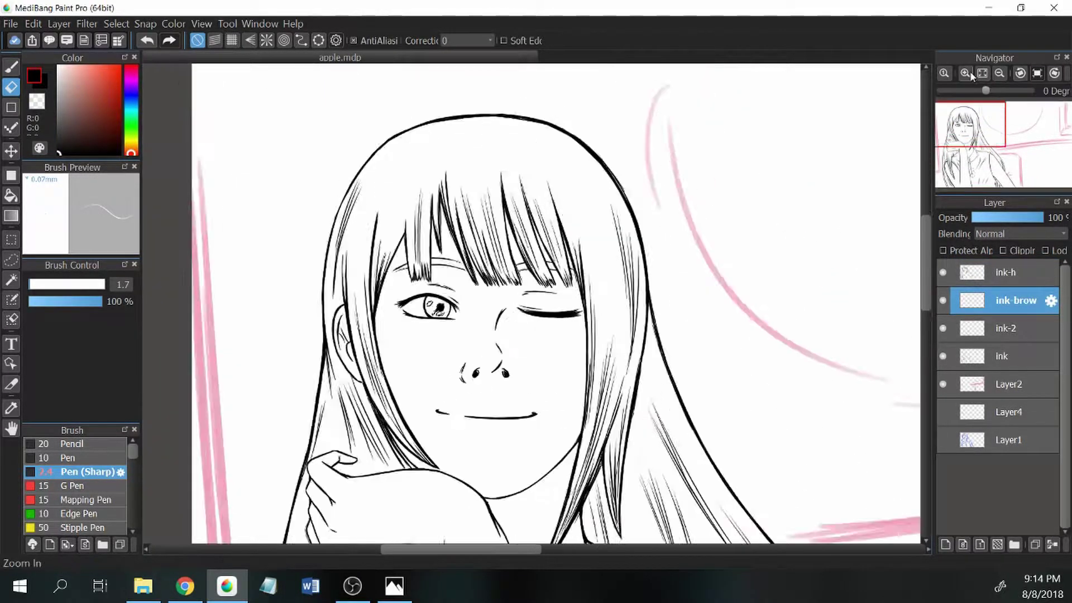
# - Switch to the Watercolor brush at size 50 and pick a pale orange skin tone
pyautogui.press('b')
pyautogui.click(131, 147)
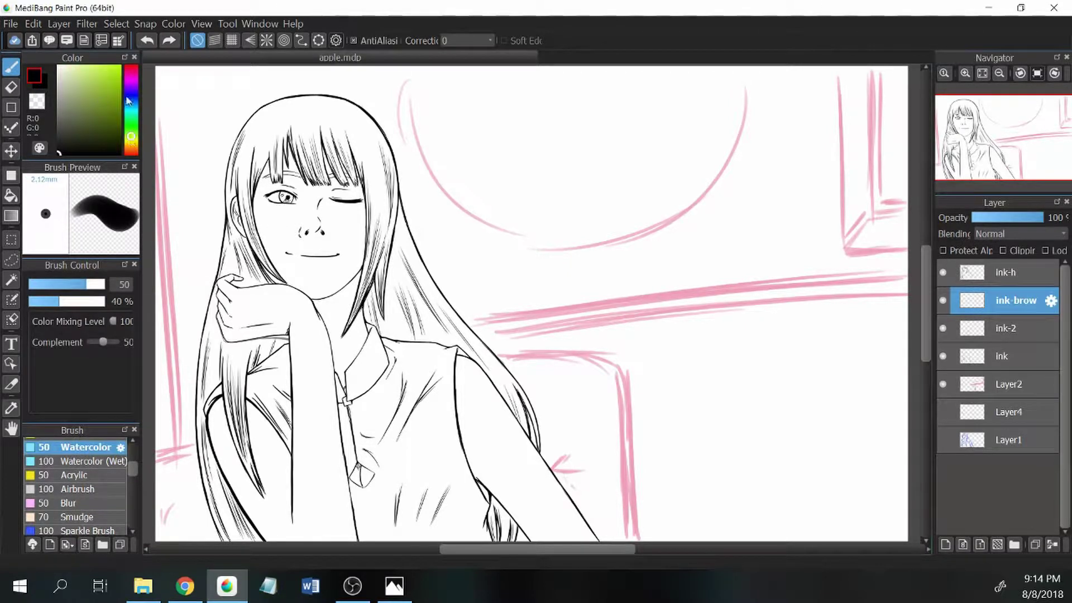
pyautogui.click(71, 67)
pyautogui.click(131, 145)
pyautogui.moveTo(263, 211); pyautogui.dragTo(283, 265)
pyautogui.hotkey('ctrl', 'z')
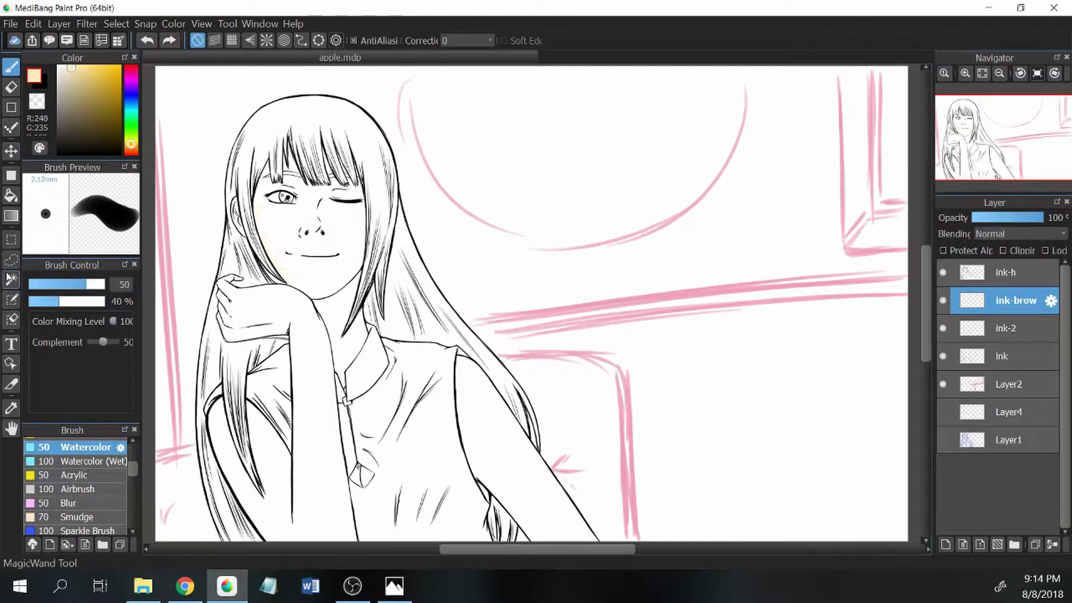
pyautogui.click(66, 66)
pyautogui.click(130, 146)
pyautogui.click(74, 72)
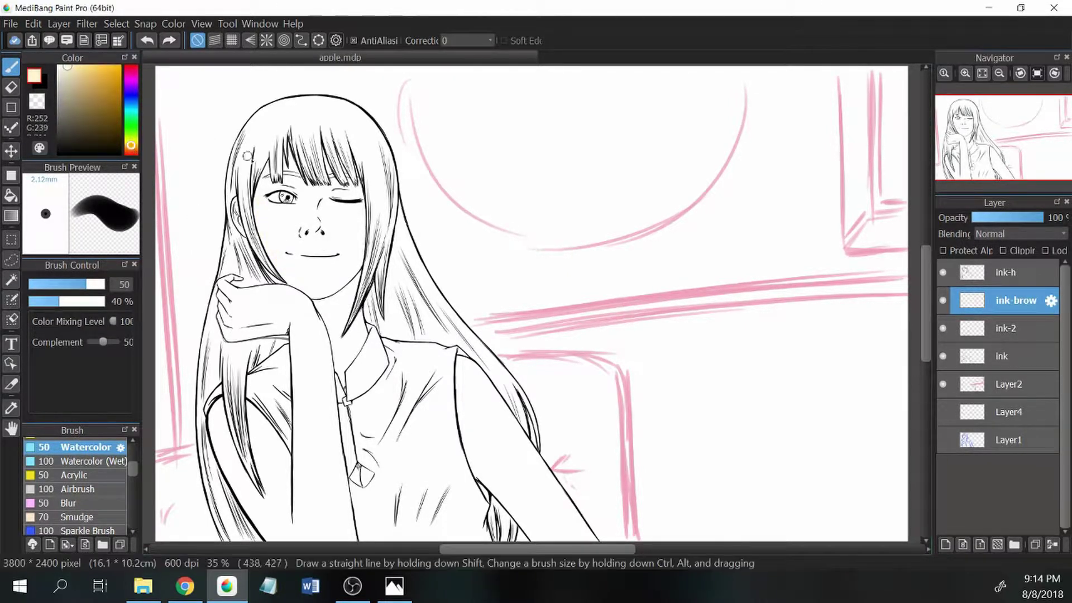
pyautogui.hotkey('ctrl', 'z')
pyautogui.moveTo(270, 223); pyautogui.dragTo(290, 268)
pyautogui.hotkey('ctrl', 'z')
pyautogui.hotkey('ctrl', 'z')
# - Add a layer named color1 above Layer2 and lay a first pale skin-tone stroke along the cheek beside the open eye
pyautogui.click(1009, 384)
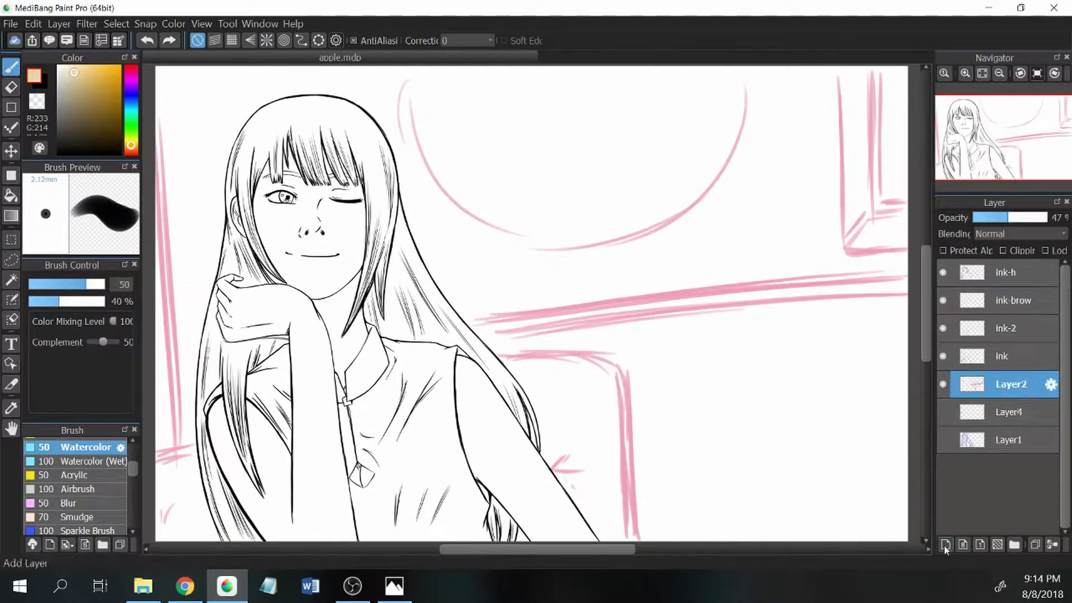
pyautogui.hotkey('ctrl', 'shift', 'n')
pyautogui.press('Return')
pyautogui.click(67, 67)
pyautogui.moveTo(261, 214); pyautogui.dragTo(282, 263)
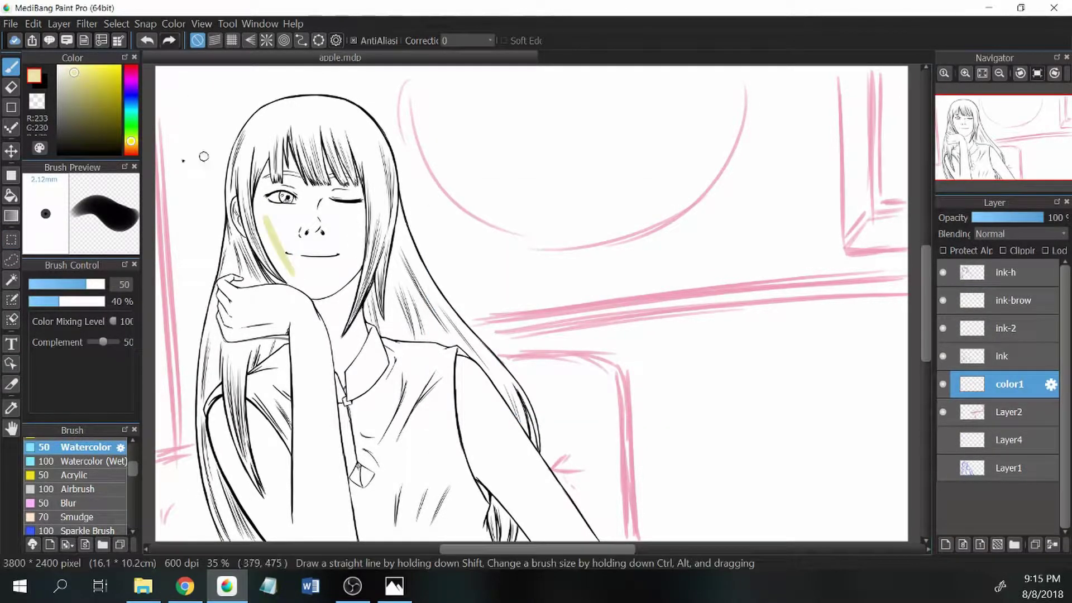
pyautogui.hotkey('ctrl', 'z')
pyautogui.moveTo(262, 213); pyautogui.dragTo(282, 262)
# - Paint the pale skin tone over the ear, the cheek, the forehead and around both eyes on the color1 layer
pyautogui.hotkey('ctrl', '+')
pyautogui.click(965, 124)
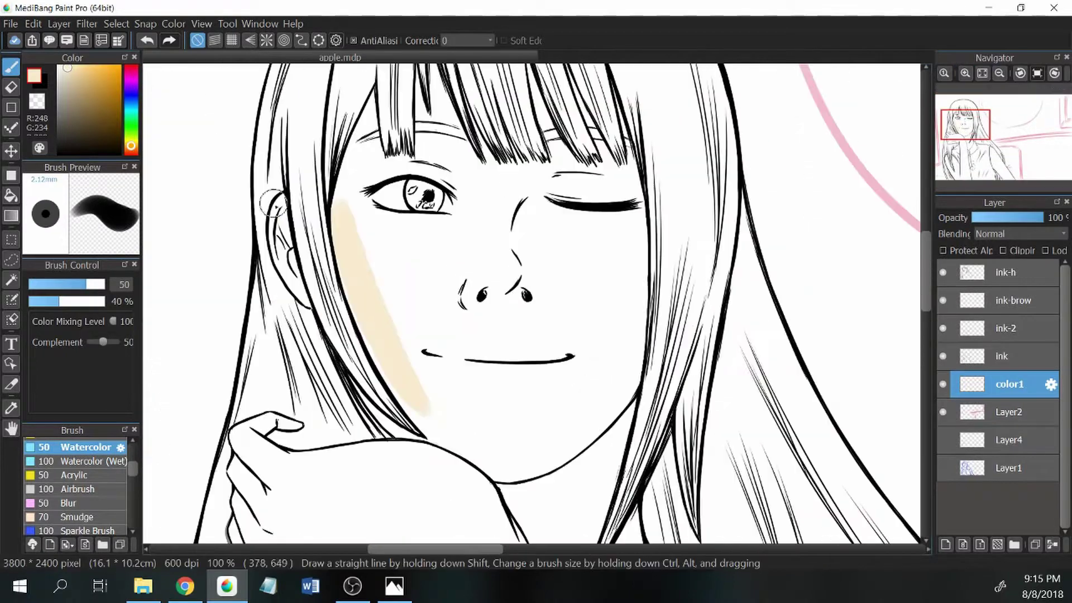
pyautogui.moveTo(358, 184)
pyautogui.mouseDown()
pyautogui.moveTo(366, 106)
pyautogui.moveTo(411, 358)
pyautogui.mouseUp()
pyautogui.moveTo(282, 206)
pyautogui.mouseDown()
pyautogui.moveTo(347, 220)
pyautogui.moveTo(424, 424)
pyautogui.moveTo(510, 491)
pyautogui.mouseUp()
pyautogui.moveTo(391, 134); pyautogui.dragTo(446, 240)
pyautogui.click(965, 115)
pyautogui.moveTo(472, 184); pyautogui.dragTo(550, 340)
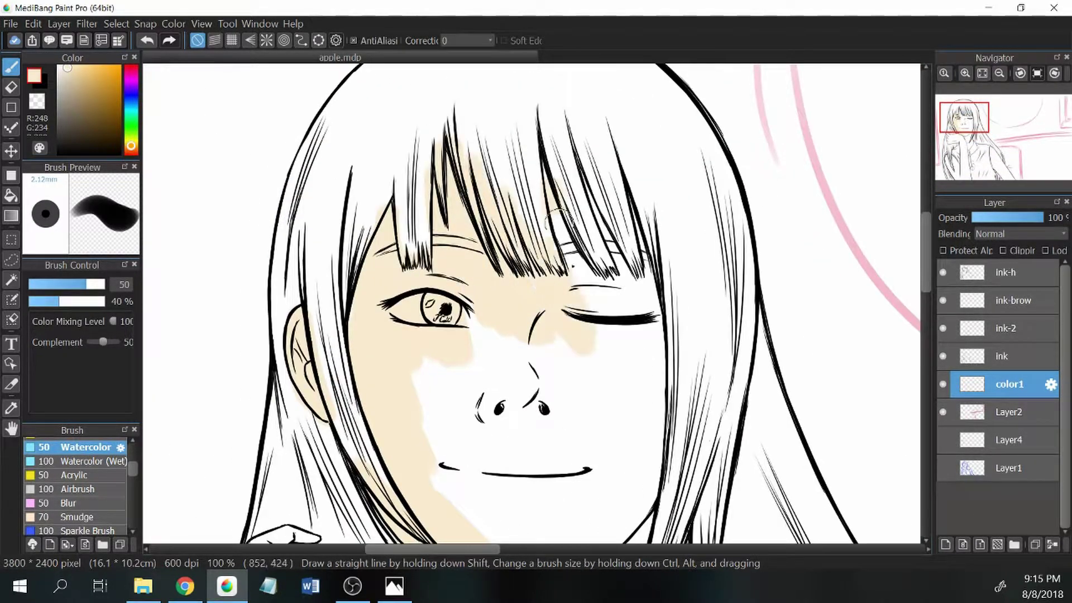
pyautogui.moveTo(556, 218)
pyautogui.mouseDown()
pyautogui.moveTo(637, 302)
pyautogui.moveTo(703, 335)
pyautogui.moveTo(726, 313)
pyautogui.mouseUp()
# - Paint the pendant, the upper arm behind the hair and the lower part of the raised forearm with the skin tone
pyautogui.click(961, 154)
pyautogui.click(961, 165)
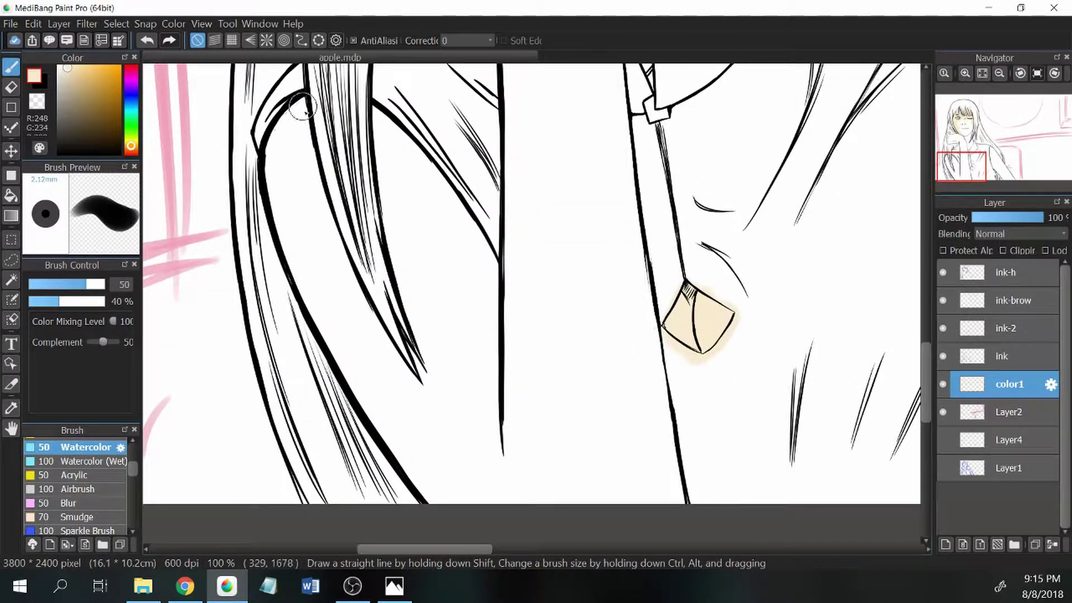
pyautogui.moveTo(296, 101)
pyautogui.mouseDown()
pyautogui.moveTo(388, 421)
pyautogui.moveTo(447, 497)
pyautogui.mouseUp()
pyautogui.moveTo(290, 100)
pyautogui.mouseDown()
pyautogui.moveTo(352, 294)
pyautogui.moveTo(481, 497)
pyautogui.moveTo(454, 227)
pyautogui.moveTo(550, 531)
pyautogui.moveTo(659, 425)
pyautogui.mouseUp()
pyautogui.moveTo(929, 368); pyautogui.dragTo(929, 338)
pyautogui.moveTo(558, 313); pyautogui.dragTo(587, 447)
pyautogui.scroll(-1, 587, 340)
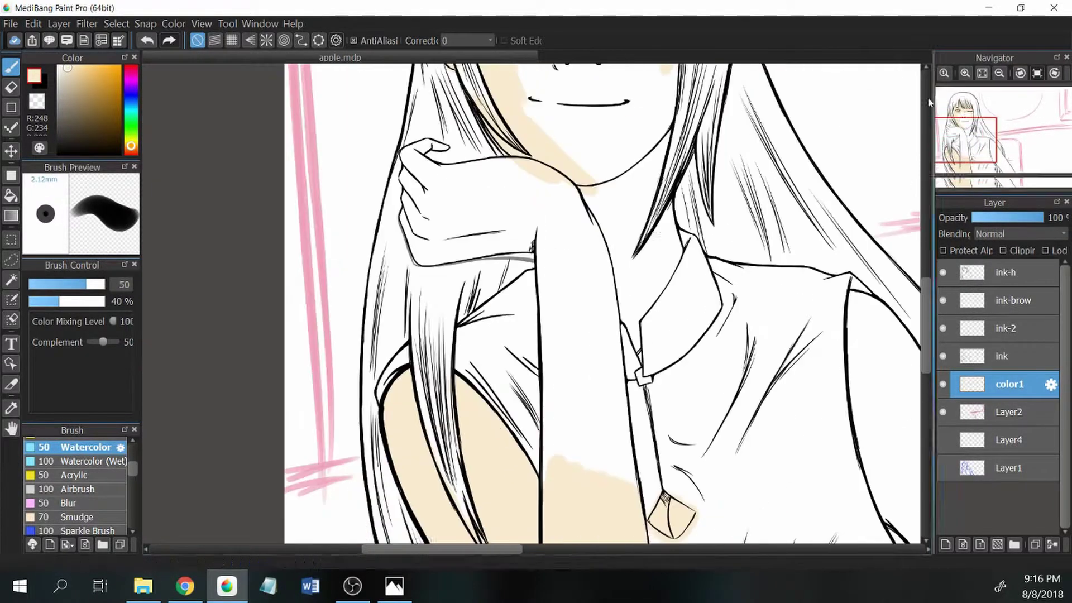
# - Fill the rest of the raised forearm and the hand under the chin with the skin tone, redoing one stroke
pyautogui.moveTo(544, 220)
pyautogui.mouseDown()
pyautogui.moveTo(575, 376)
pyautogui.moveTo(614, 481)
pyautogui.mouseUp()
pyautogui.moveTo(553, 173); pyautogui.dragTo(606, 308)
pyautogui.moveTo(439, 151)
pyautogui.mouseDown()
pyautogui.moveTo(411, 185)
pyautogui.moveTo(424, 262)
pyautogui.mouseUp()
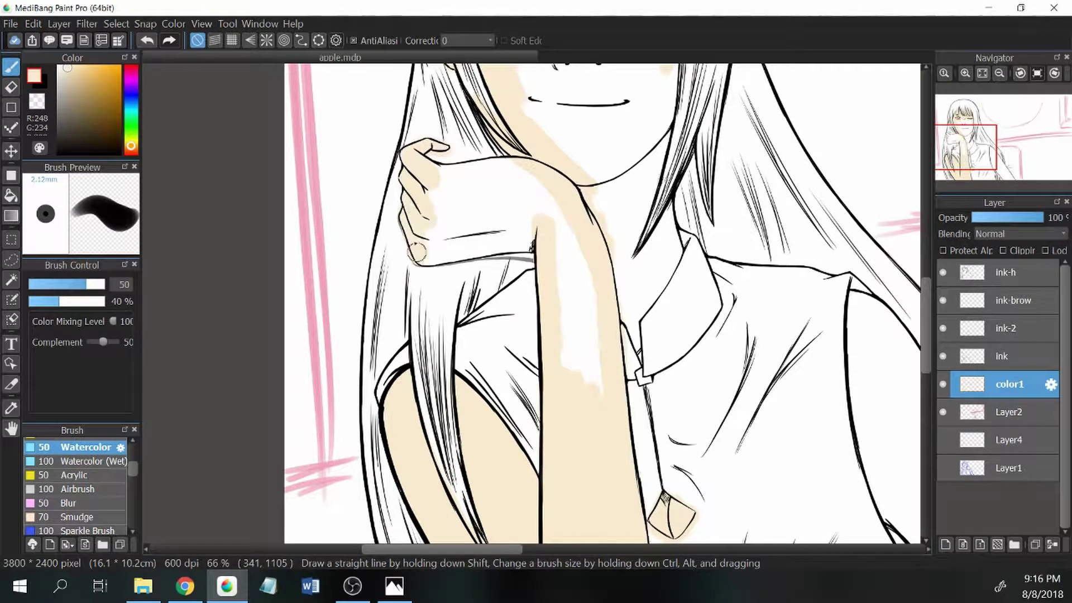
pyautogui.hotkey('ctrl', 'z')
pyautogui.moveTo(406, 174)
pyautogui.mouseDown()
pyautogui.moveTo(450, 216)
pyautogui.moveTo(534, 196)
pyautogui.moveTo(521, 187)
pyautogui.moveTo(607, 414)
pyautogui.mouseUp()
# - Paint the neck down to the collar opening and fill the remaining bare areas of the face with the skin tone
pyautogui.moveTo(620, 167); pyautogui.dragTo(631, 346)
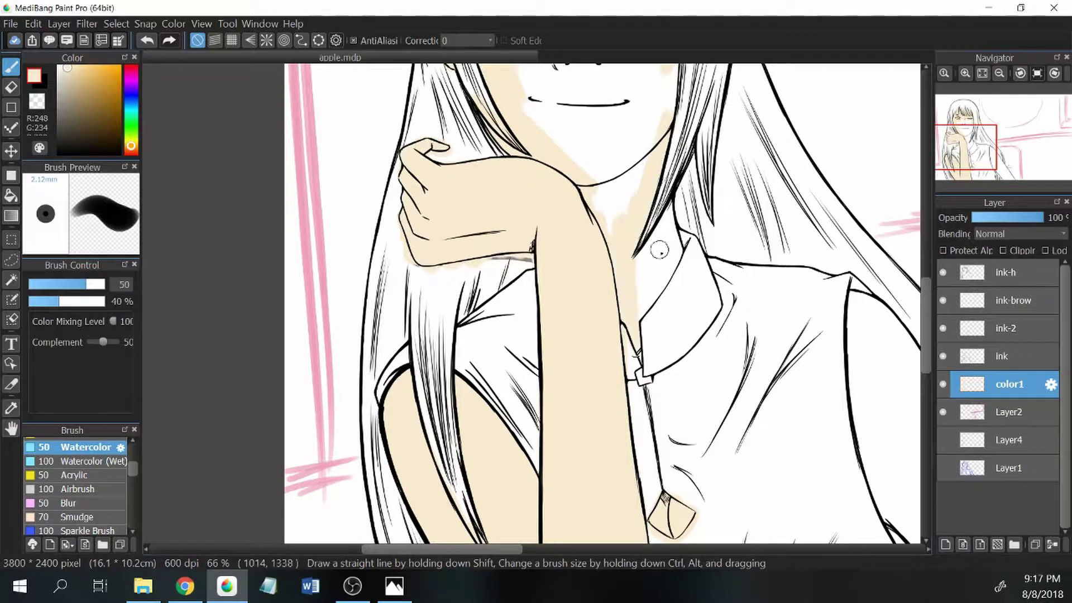
pyautogui.moveTo(643, 207); pyautogui.dragTo(670, 318)
pyautogui.moveTo(559, 112); pyautogui.dragTo(612, 271)
pyautogui.moveTo(519, 246)
pyautogui.mouseDown()
pyautogui.moveTo(540, 195)
pyautogui.moveTo(608, 237)
pyautogui.moveTo(531, 307)
pyautogui.moveTo(553, 279)
pyautogui.mouseUp()
# - Erase the skin color spilled over the hair around the ear and cheek on color1 with a size 3.8 eraser
pyautogui.click(965, 75)
pyautogui.click(964, 77)
pyautogui.press('e')
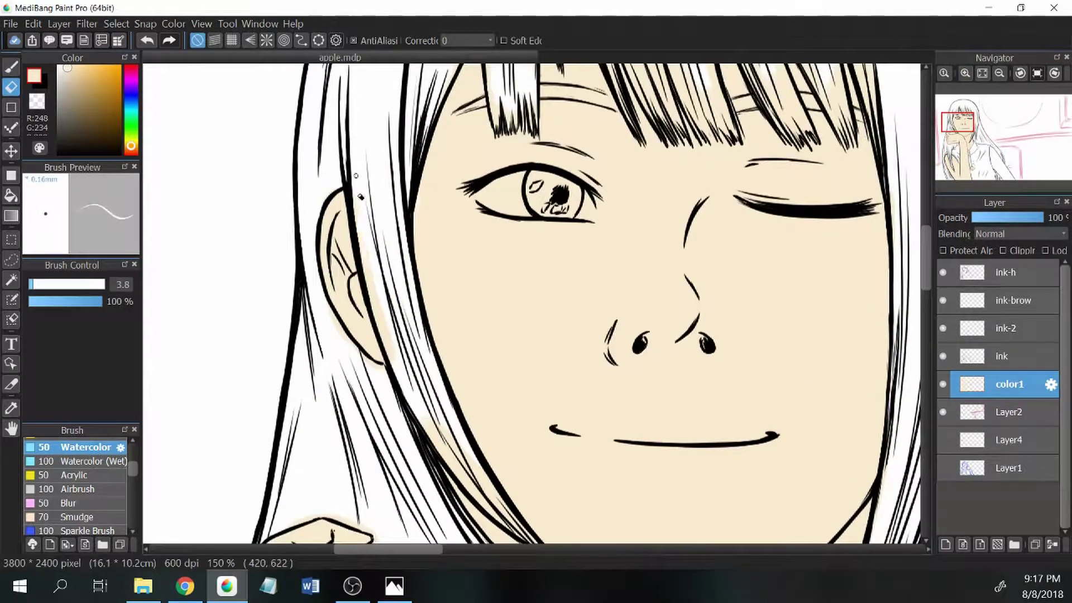
pyautogui.scroll(-5, 334, 320)
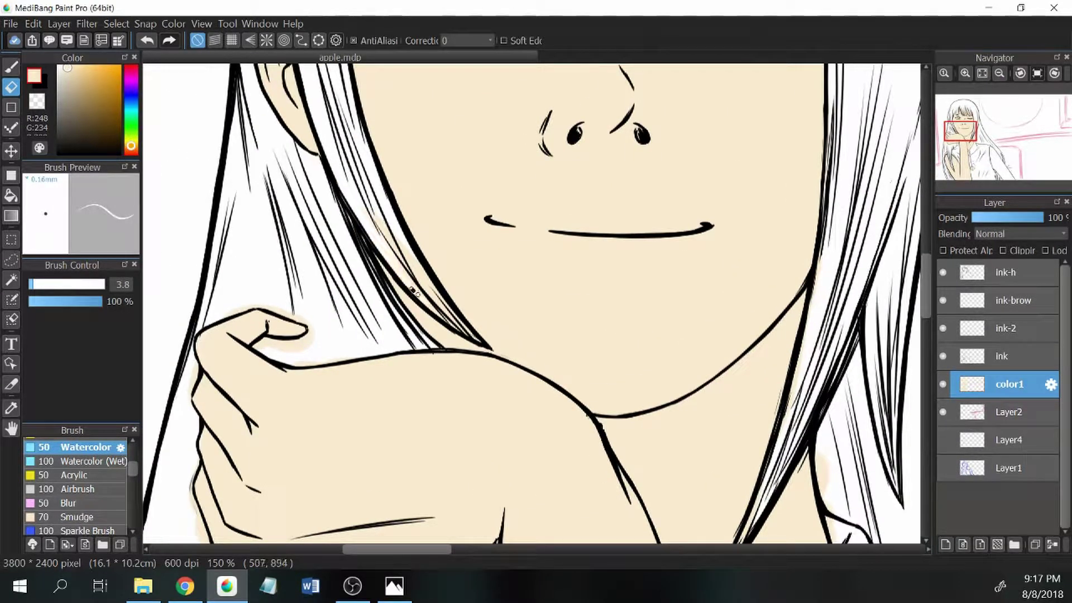
pyautogui.moveTo(412, 290)
pyautogui.mouseDown()
pyautogui.moveTo(462, 329)
pyautogui.moveTo(430, 277)
pyautogui.mouseUp()
pyautogui.hotkey('ctrl', 'alt', 'Right')
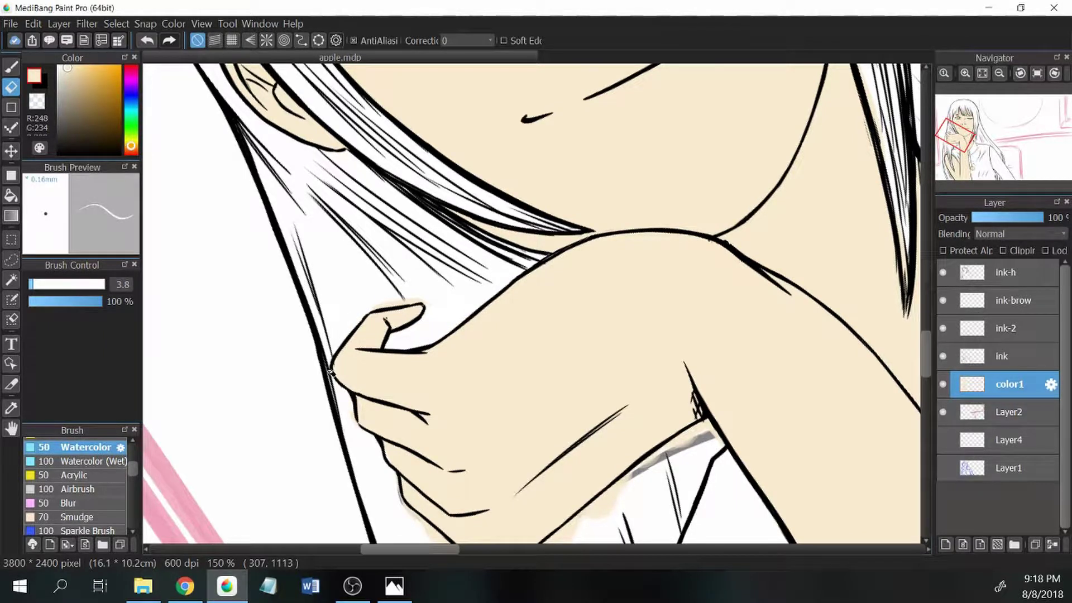
# - Erase the skin color outside the outline of the fingers, hand and wrist, rotating the canvas to follow the edges
pyautogui.hotkey('ctrl', 'alt', 'Right')
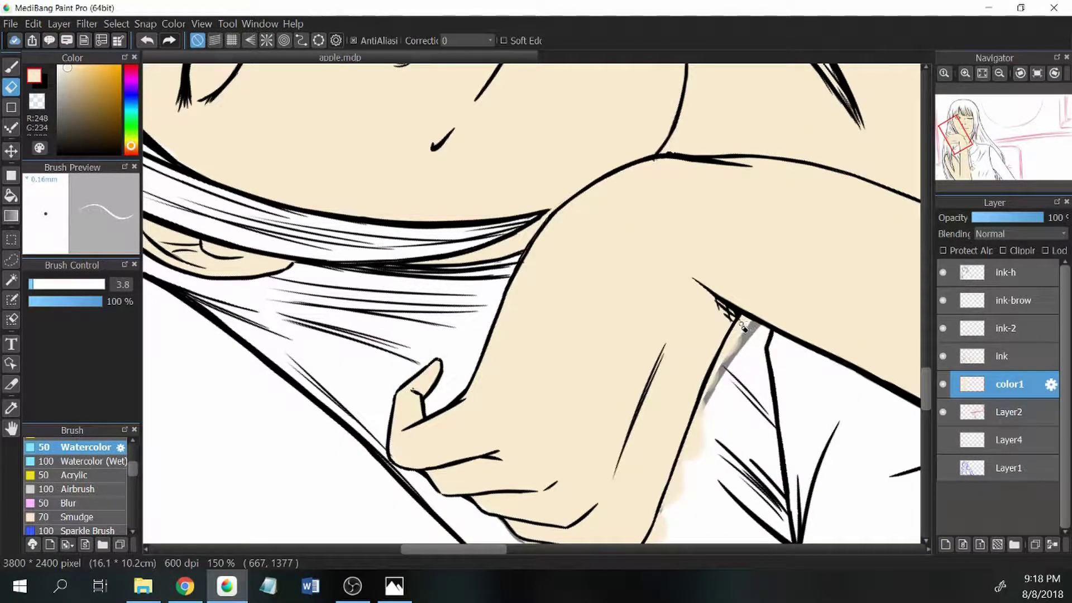
pyautogui.moveTo(684, 467); pyautogui.dragTo(455, 263)
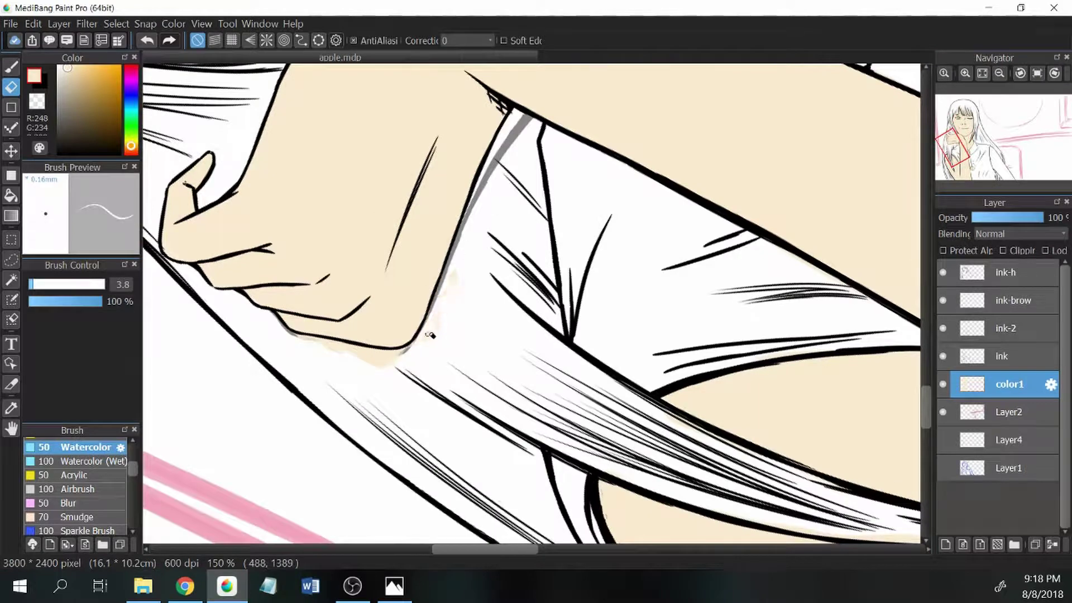
pyautogui.hotkey('ctrl', 'alt', 'Left')
pyautogui.hotkey('ctrl', 'alt', 'Left')
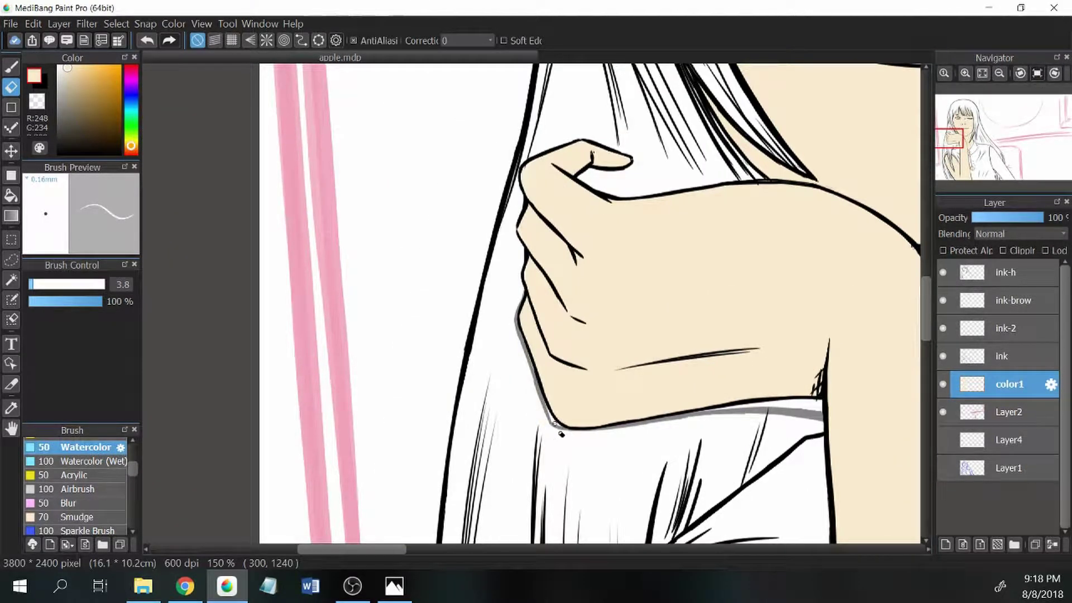
pyautogui.scroll(-5, 521, 353)
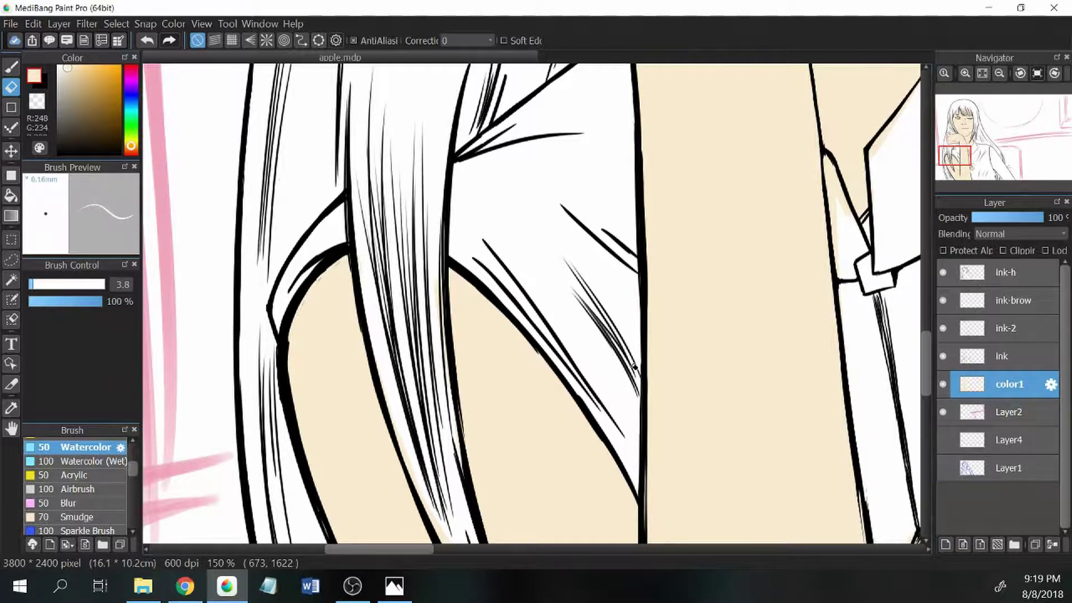
# - Erase the skin color spilled over the shirt opening, the collar and the hair strands beside the neck
pyautogui.moveTo(825, 160)
pyautogui.mouseDown()
pyautogui.moveTo(844, 187)
pyautogui.moveTo(842, 251)
pyautogui.mouseUp()
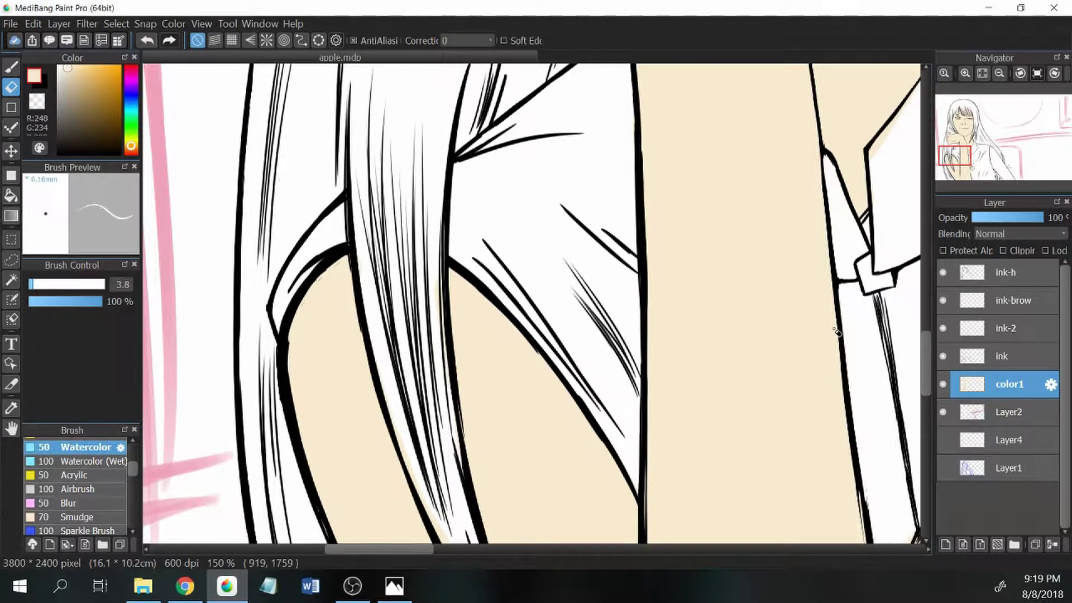
pyautogui.hscroll(5, 639, 488)
pyautogui.scroll(3, 639, 487)
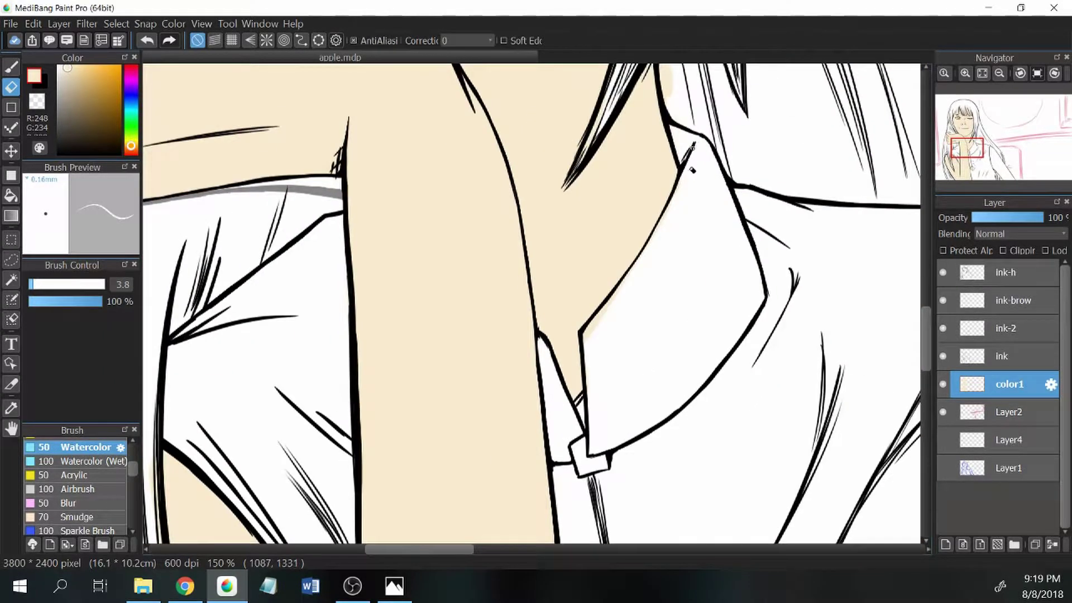
pyautogui.scroll(5, 582, 406)
pyautogui.hscroll(-1, 695, 298)
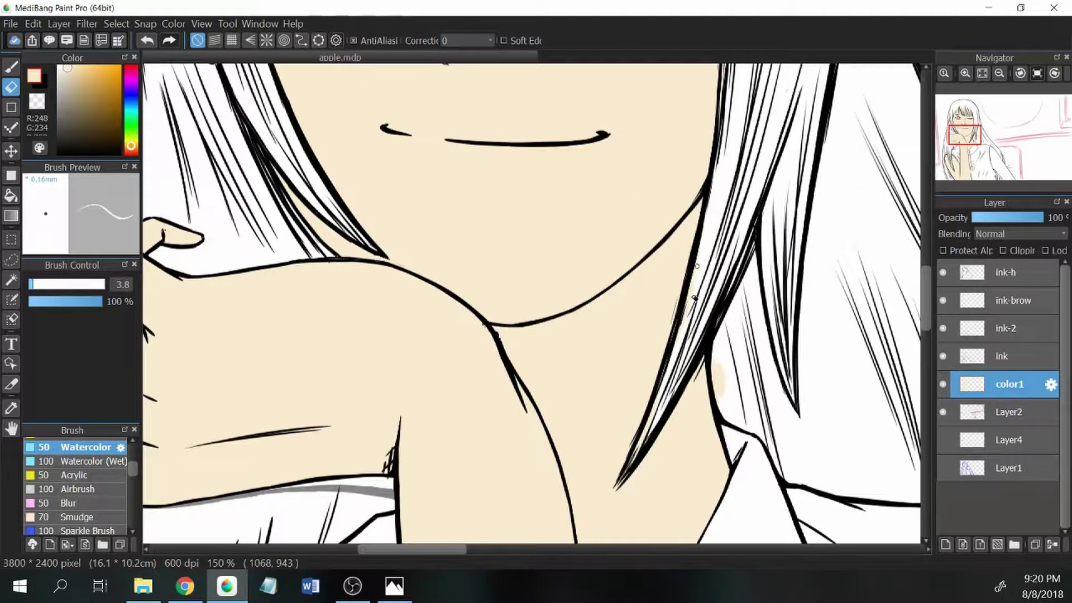
# - Erase the skin color spilled around the diamond-shaped pendant on the shirt
pyautogui.scroll(-10, 734, 367)
pyautogui.hscroll(1, 734, 367)
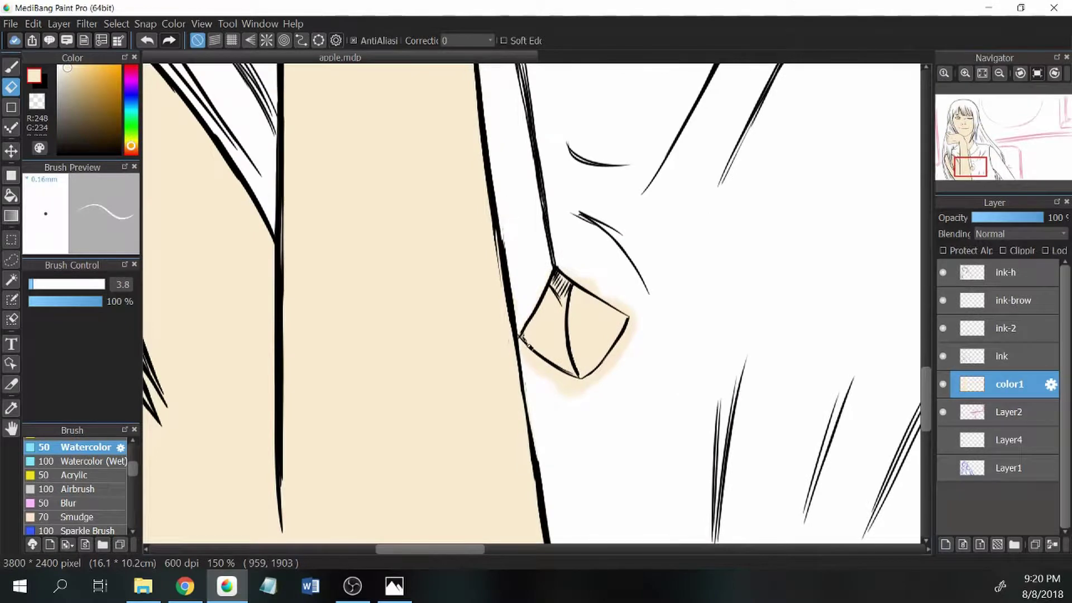
pyautogui.moveTo(609, 301); pyautogui.dragTo(630, 351)
pyautogui.press('b')
pyautogui.press('e')
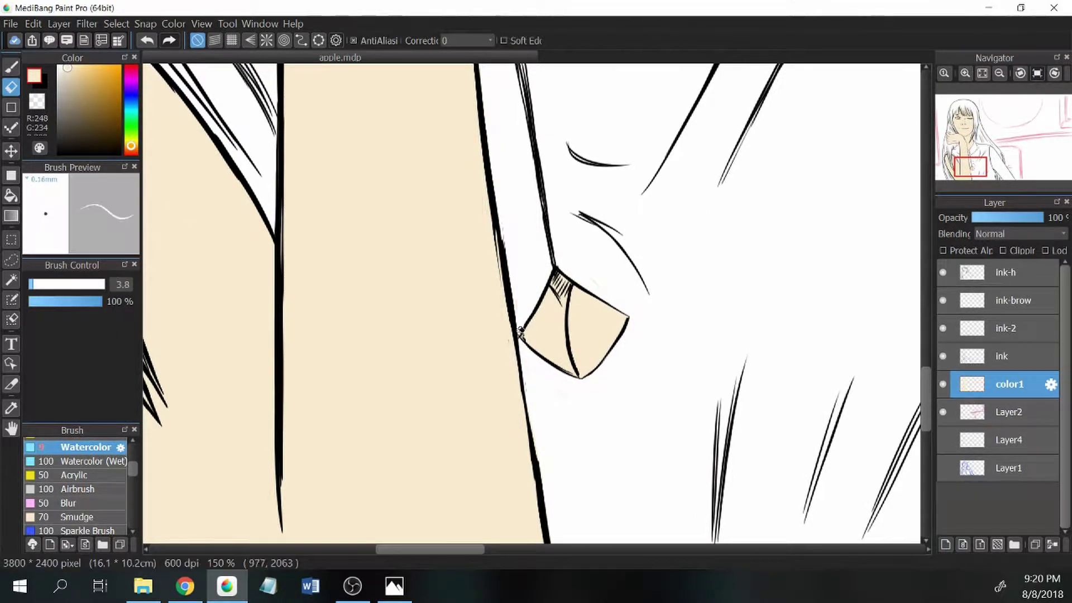
# - Erase the skin color from the strands of the fringe, keeping it only in the gaps between them
pyautogui.moveTo(948, 158); pyautogui.dragTo(943, 101)
pyautogui.moveTo(697, 291); pyautogui.dragTo(725, 402)
pyautogui.moveTo(964, 110)
pyautogui.mouseDown()
pyautogui.moveTo(988, 179)
pyautogui.moveTo(961, 111)
pyautogui.mouseUp()
pyautogui.moveTo(390, 350); pyautogui.dragTo(422, 366)
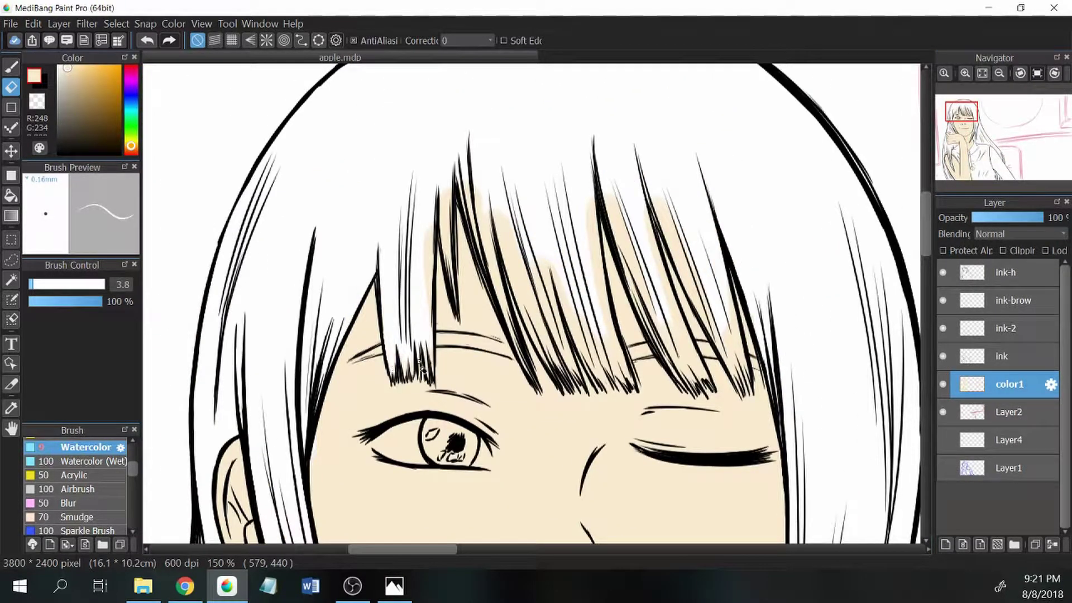
pyautogui.moveTo(465, 197)
pyautogui.mouseDown()
pyautogui.moveTo(498, 289)
pyautogui.moveTo(492, 268)
pyautogui.moveTo(518, 287)
pyautogui.moveTo(502, 210)
pyautogui.moveTo(548, 340)
pyautogui.moveTo(540, 299)
pyautogui.moveTo(552, 301)
pyautogui.moveTo(554, 263)
pyautogui.moveTo(620, 391)
pyautogui.moveTo(596, 213)
pyautogui.moveTo(600, 315)
pyautogui.moveTo(633, 280)
pyautogui.moveTo(614, 221)
pyautogui.moveTo(642, 320)
pyautogui.moveTo(666, 303)
pyautogui.moveTo(657, 248)
pyautogui.moveTo(671, 342)
pyautogui.mouseUp()
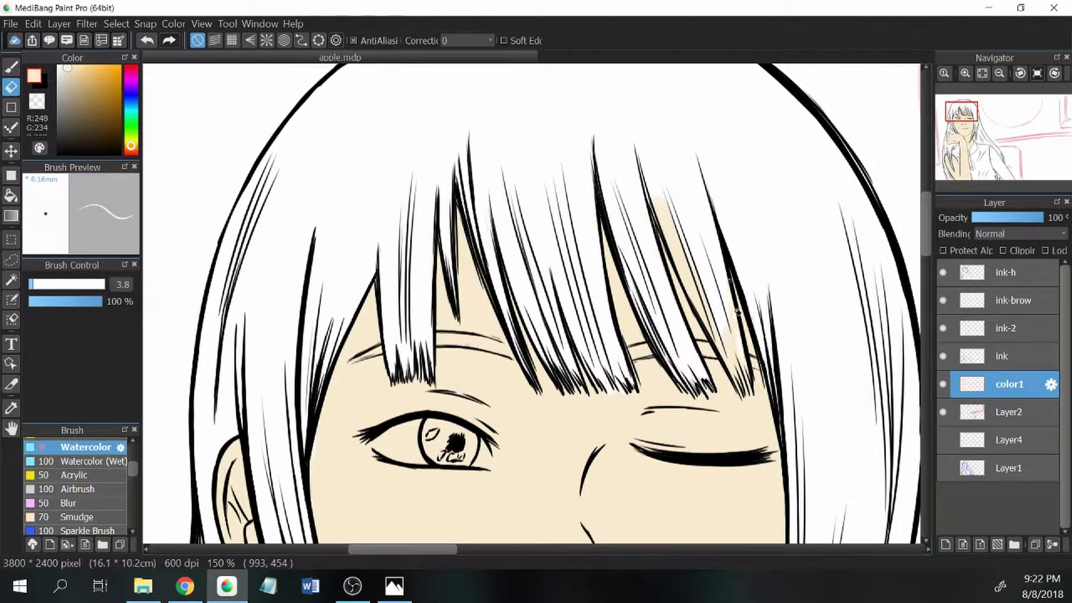
pyautogui.moveTo(737, 311)
pyautogui.mouseDown()
pyautogui.moveTo(657, 192)
pyautogui.moveTo(709, 318)
pyautogui.mouseUp()
# - Paint the lowered arm with the skin tone, following its edges with Watercolor at size 9 and filling the inside at size 63
pyautogui.moveTo(962, 111); pyautogui.dragTo(965, 120)
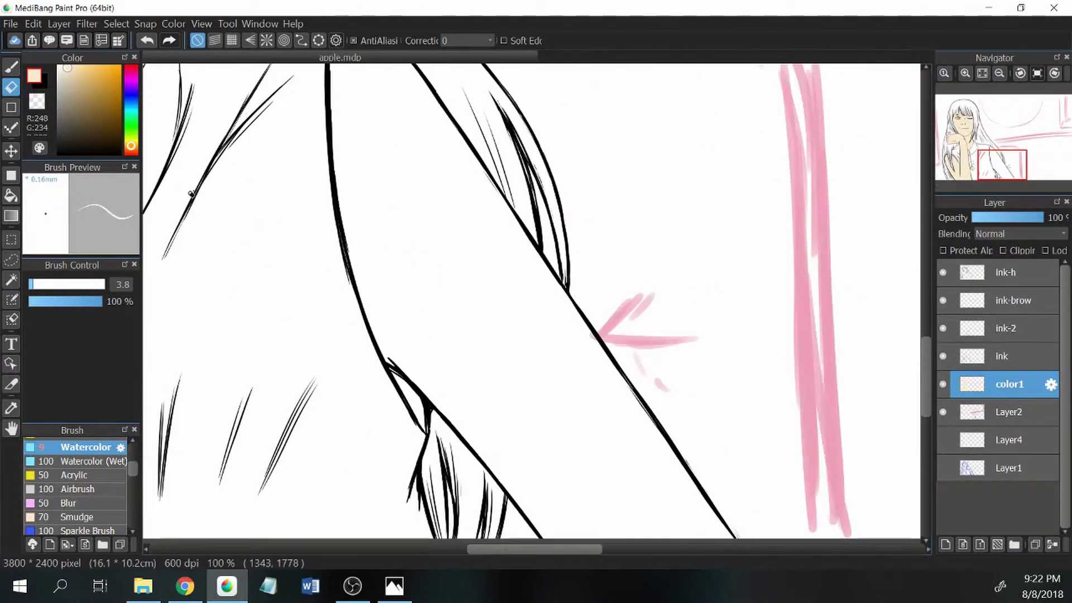
pyautogui.press('b')
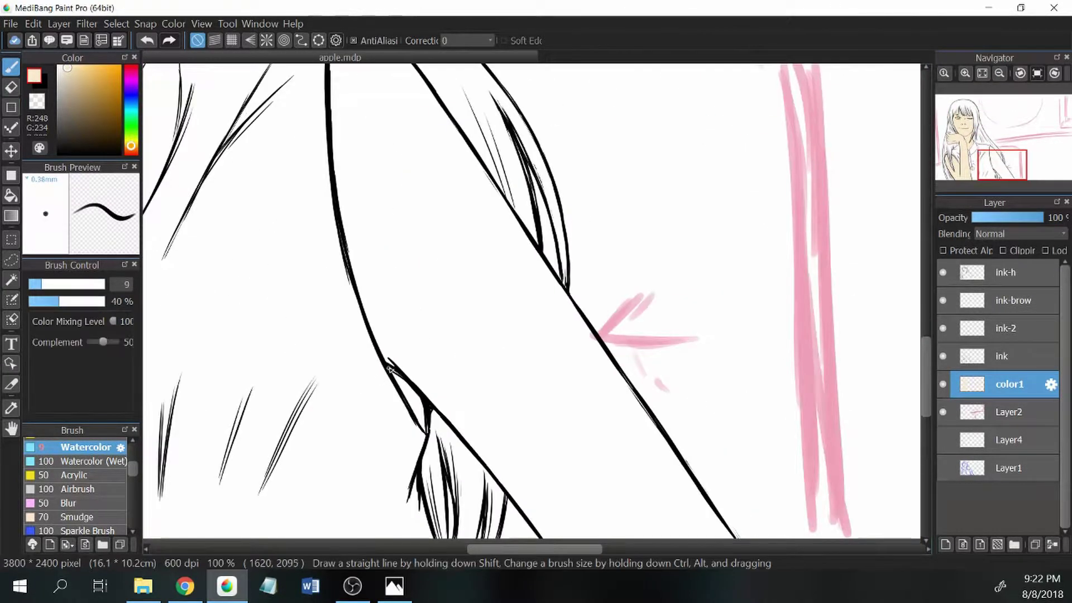
pyautogui.moveTo(1002, 164); pyautogui.dragTo(995, 156)
pyautogui.moveTo(465, 146)
pyautogui.mouseDown()
pyautogui.moveTo(497, 446)
pyautogui.moveTo(471, 280)
pyautogui.moveTo(472, 154)
pyautogui.moveTo(585, 266)
pyautogui.moveTo(701, 449)
pyautogui.mouseUp()
pyautogui.moveTo(701, 450)
pyautogui.mouseDown()
pyautogui.moveTo(631, 260)
pyautogui.moveTo(737, 419)
pyautogui.moveTo(792, 476)
pyautogui.mouseUp()
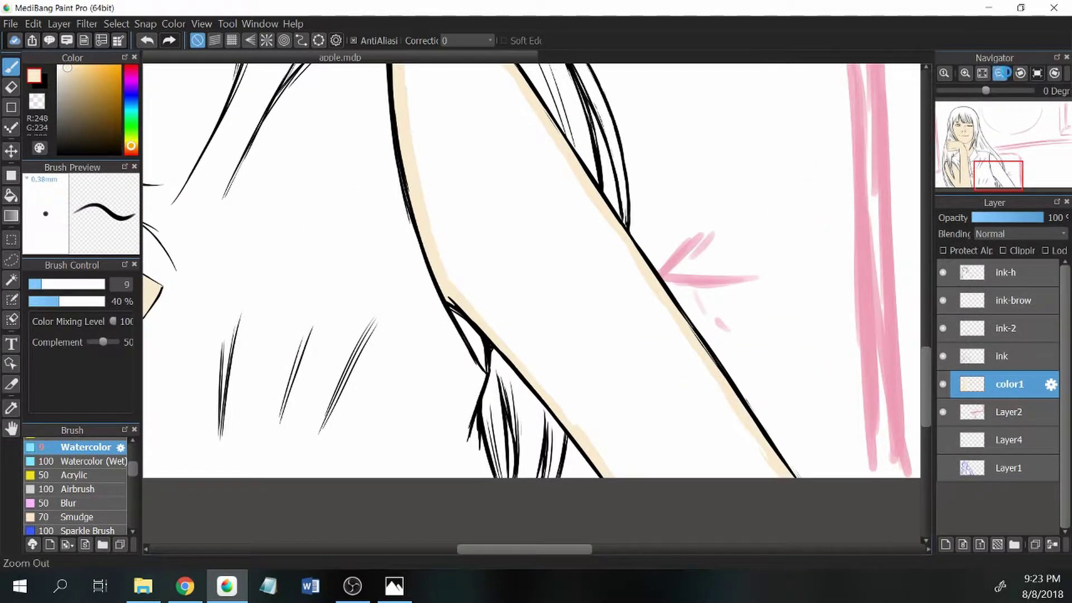
pyautogui.click(999, 73)
pyautogui.moveTo(448, 100)
pyautogui.mouseDown()
pyautogui.moveTo(600, 426)
pyautogui.moveTo(551, 211)
pyautogui.moveTo(692, 416)
pyautogui.moveTo(469, 244)
pyautogui.moveTo(486, 162)
pyautogui.moveTo(624, 374)
pyautogui.mouseUp()
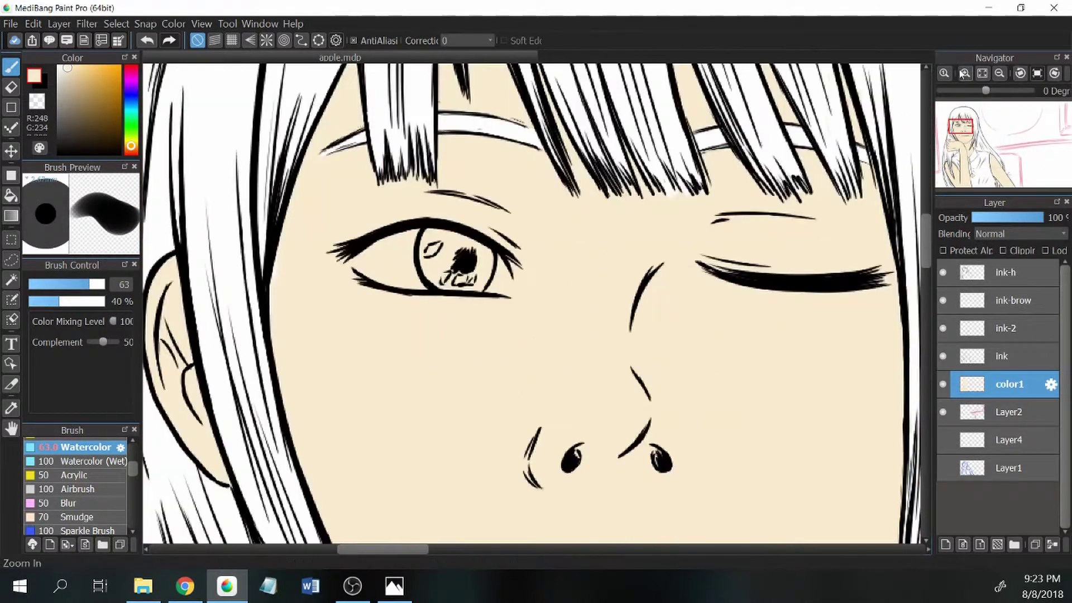
# - Erase the skin color from the white and the iris of the open eye with the size 3.8 eraser
pyautogui.moveTo(393, 248)
pyautogui.mouseDown()
pyautogui.moveTo(376, 228)
pyautogui.moveTo(390, 285)
pyautogui.moveTo(363, 191)
pyautogui.moveTo(416, 251)
pyautogui.mouseUp()
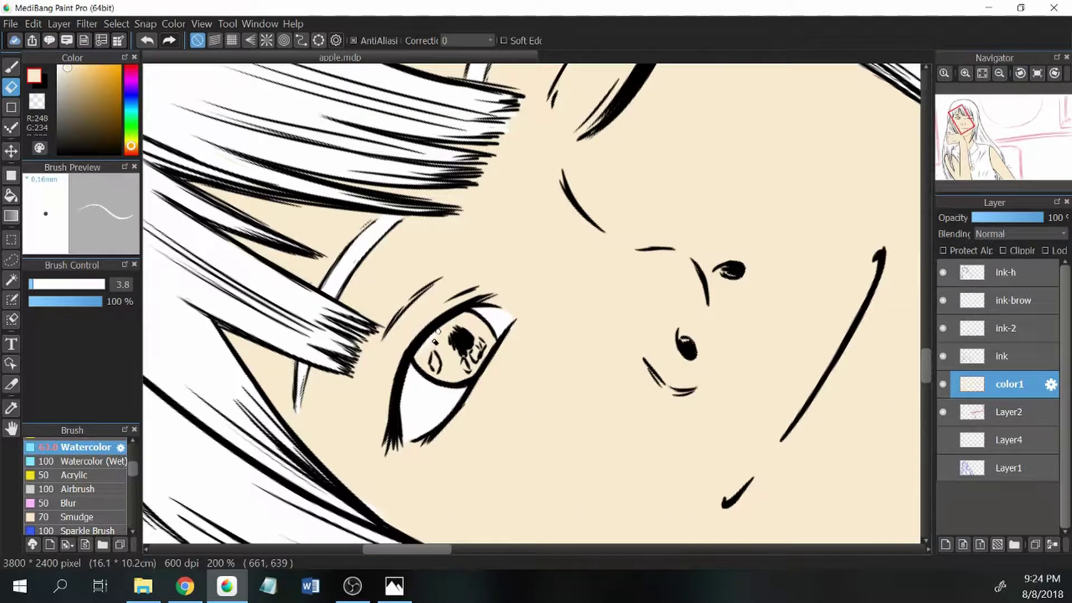
pyautogui.moveTo(425, 343)
pyautogui.mouseDown()
pyautogui.moveTo(427, 371)
pyautogui.moveTo(463, 369)
pyautogui.mouseUp()
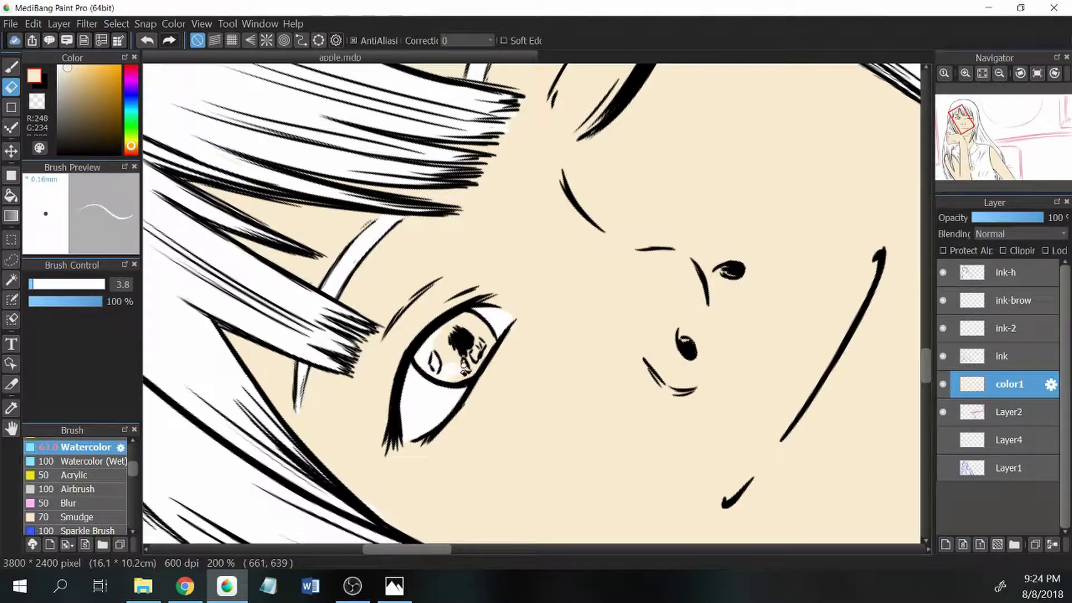
pyautogui.click(1055, 73)
pyautogui.scroll(-3, 976, 145)
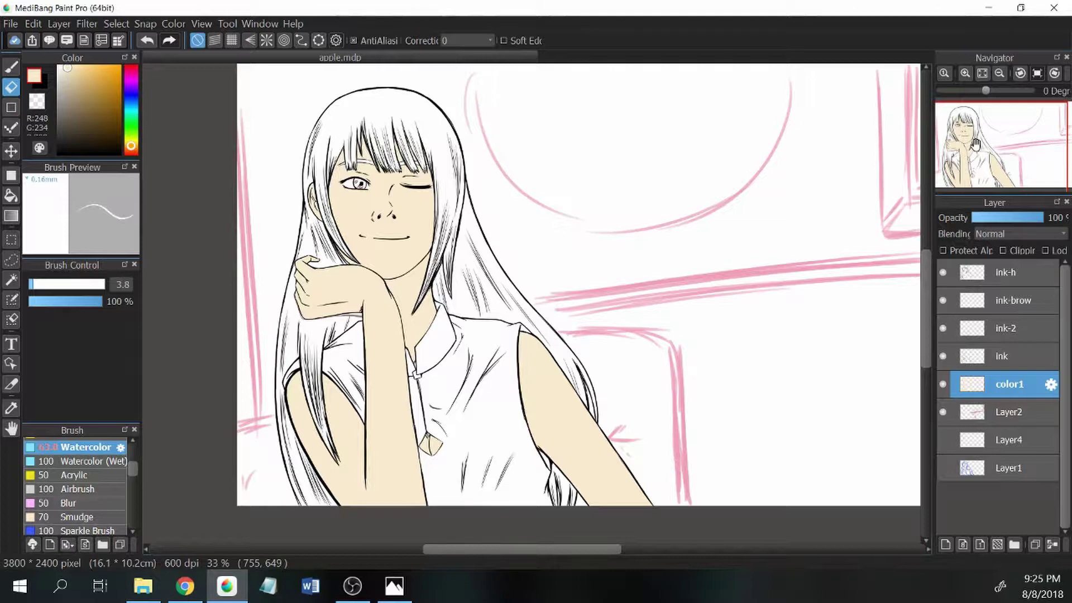
# - Pick a pale yellow hair color and rename the color1 layer as color-skin1
pyautogui.moveTo(131, 145)
pyautogui.mouseDown()
pyautogui.moveTo(131, 160)
pyautogui.moveTo(131, 141)
pyautogui.mouseUp()
pyautogui.click(84, 47)
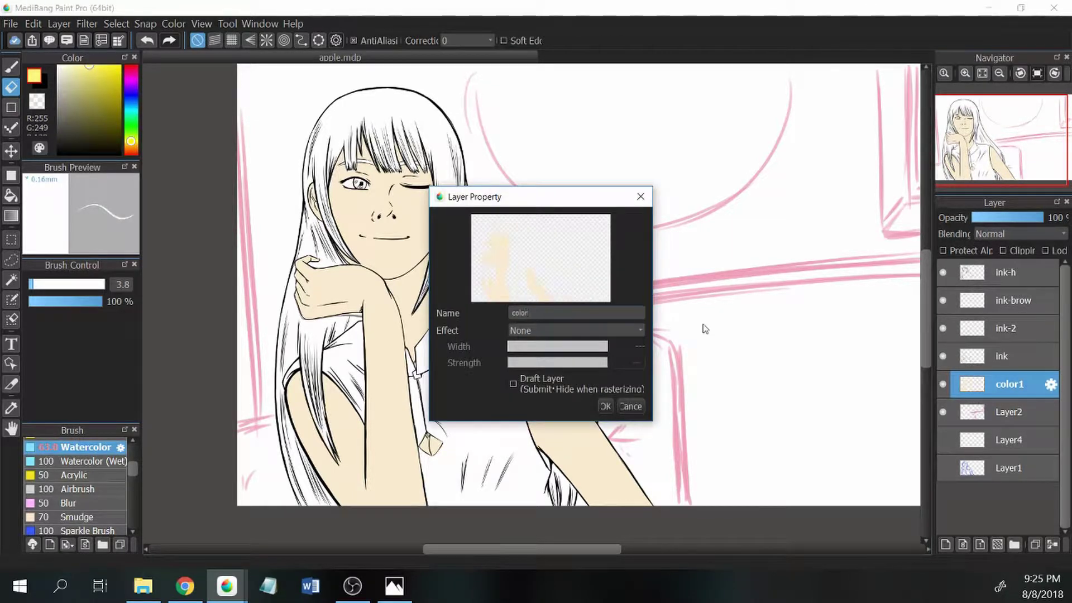
pyautogui.click(605, 407)
# - Add a layer named color-hair1 above color-skin1 and switch back to the Watercolor brush
pyautogui.click(945, 545)
pyautogui.doubleClick(1003, 391)
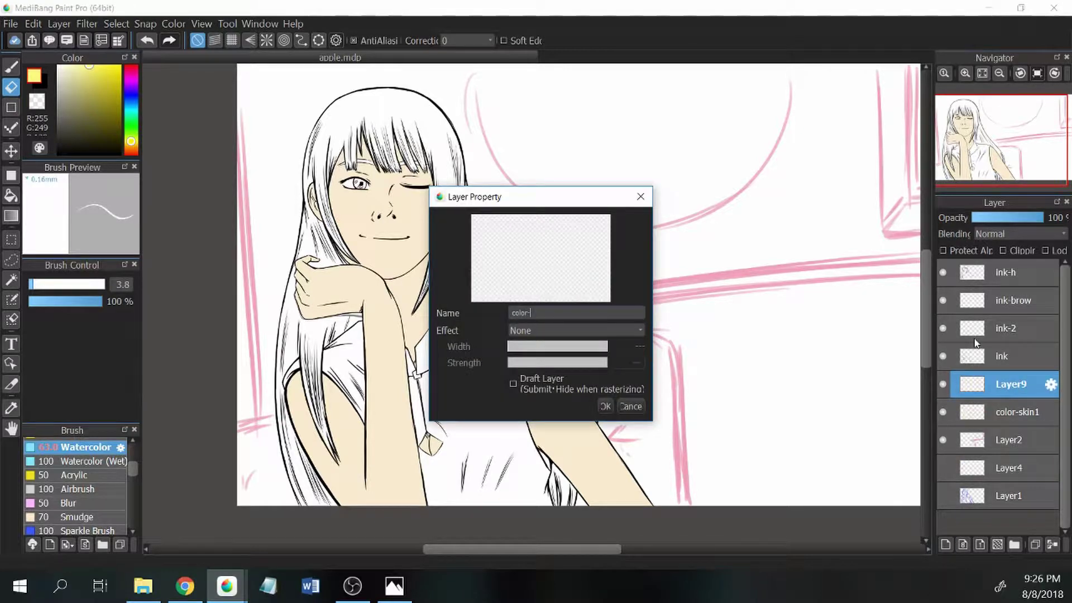
pyautogui.press('Return')
pyautogui.scroll(4, 249, 255)
pyautogui.press('b')
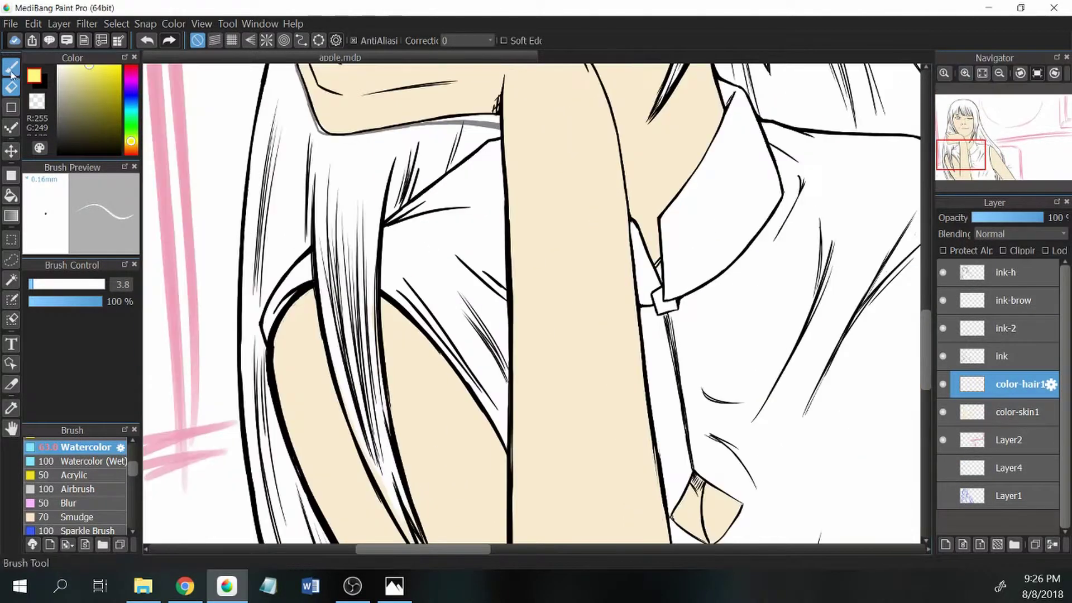
# - Paint the hair strands below the hand and over the sleeve pale yellow with Watercolor at size 14.9
pyautogui.moveTo(252, 175)
pyautogui.mouseDown()
pyautogui.moveTo(245, 430)
pyautogui.moveTo(369, 184)
pyautogui.moveTo(440, 453)
pyautogui.moveTo(519, 391)
pyautogui.moveTo(430, 268)
pyautogui.moveTo(425, 363)
pyautogui.moveTo(447, 279)
pyautogui.mouseUp()
pyautogui.moveTo(335, 261); pyautogui.dragTo(293, 338)
pyautogui.moveTo(345, 72); pyautogui.dragTo(363, 162)
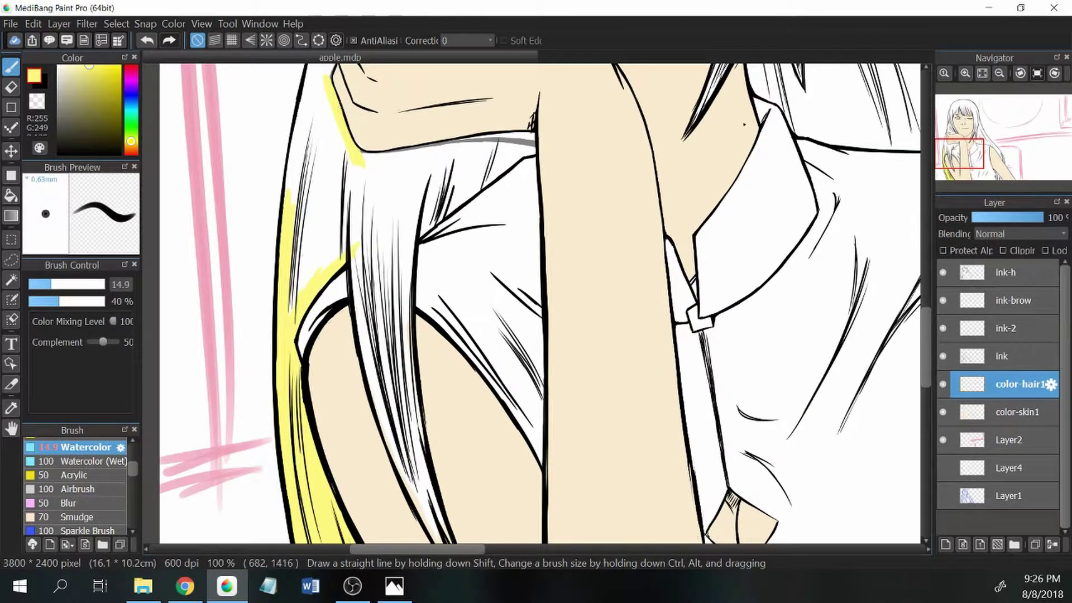
pyautogui.moveTo(386, 221)
pyautogui.mouseDown()
pyautogui.moveTo(334, 341)
pyautogui.moveTo(361, 330)
pyautogui.moveTo(332, 381)
pyautogui.moveTo(388, 223)
pyautogui.moveTo(401, 228)
pyautogui.moveTo(403, 286)
pyautogui.moveTo(392, 224)
pyautogui.moveTo(386, 285)
pyautogui.moveTo(371, 275)
pyautogui.moveTo(335, 402)
pyautogui.mouseUp()
pyautogui.moveTo(358, 189)
pyautogui.mouseDown()
pyautogui.moveTo(363, 344)
pyautogui.moveTo(401, 470)
pyautogui.moveTo(402, 447)
pyautogui.mouseUp()
pyautogui.moveTo(391, 187)
pyautogui.mouseDown()
pyautogui.moveTo(416, 335)
pyautogui.moveTo(416, 444)
pyautogui.mouseUp()
pyautogui.moveTo(391, 280); pyautogui.dragTo(388, 364)
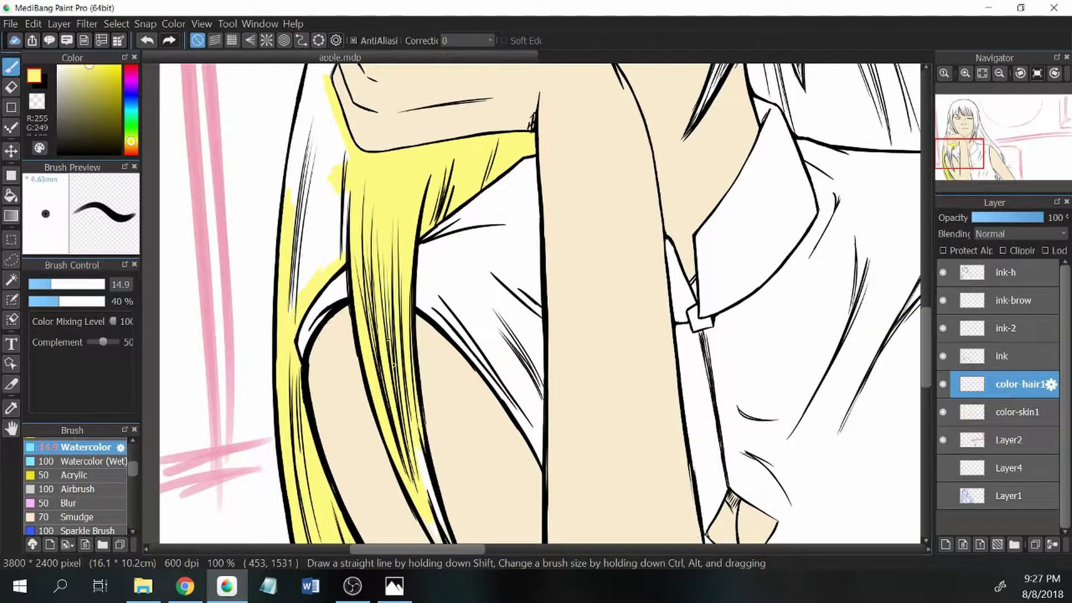
# - Color the tip of the strand over the sleeve at size 3.4 and fill the hair beside the hand at size 10.7
pyautogui.scroll(-3, 389, 341)
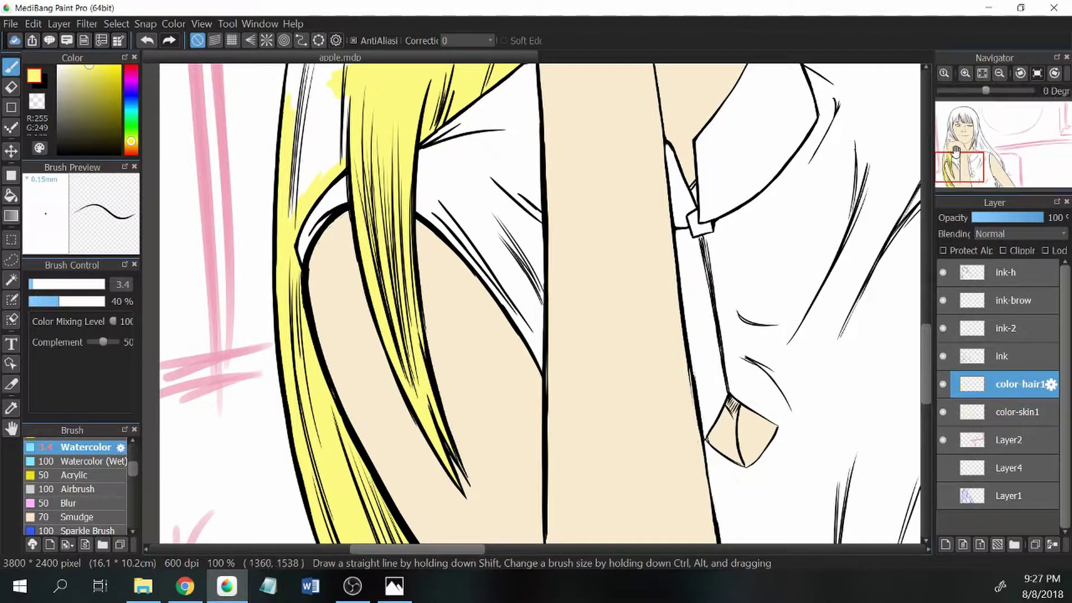
pyautogui.moveTo(956, 151); pyautogui.dragTo(955, 122)
pyautogui.moveTo(402, 229)
pyautogui.mouseDown()
pyautogui.moveTo(365, 385)
pyautogui.moveTo(415, 370)
pyautogui.mouseUp()
pyautogui.moveTo(391, 425); pyautogui.dragTo(411, 464)
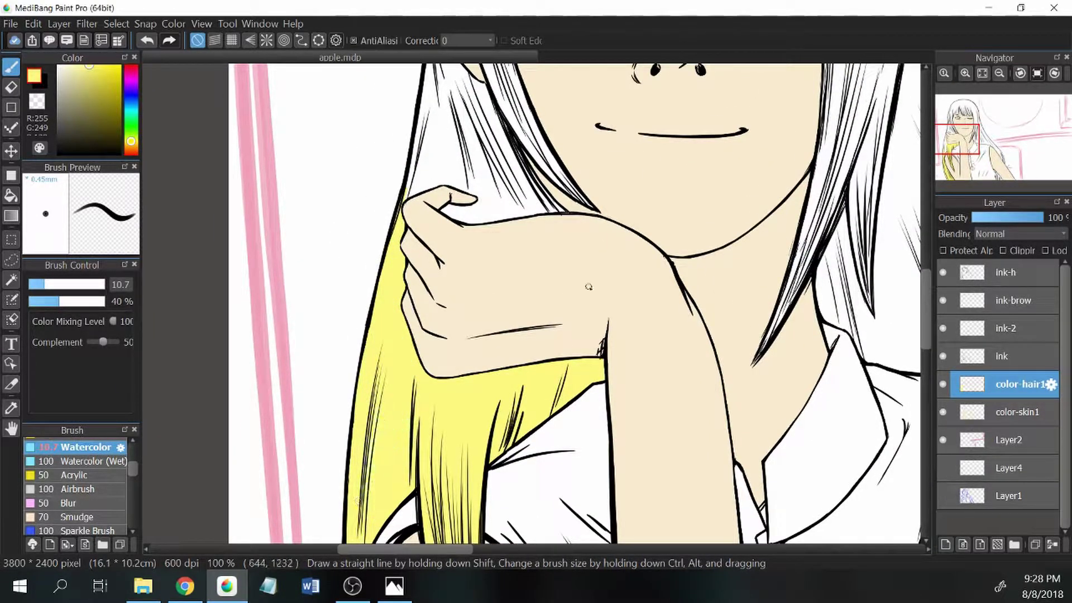
# - Fill the long side lock between the ear and the open eye with yellow, down to its tip at the jaw
pyautogui.moveTo(957, 140); pyautogui.dragTo(959, 126)
pyautogui.moveTo(391, 223)
pyautogui.mouseDown()
pyautogui.moveTo(405, 97)
pyautogui.moveTo(427, 159)
pyautogui.moveTo(414, 305)
pyautogui.mouseUp()
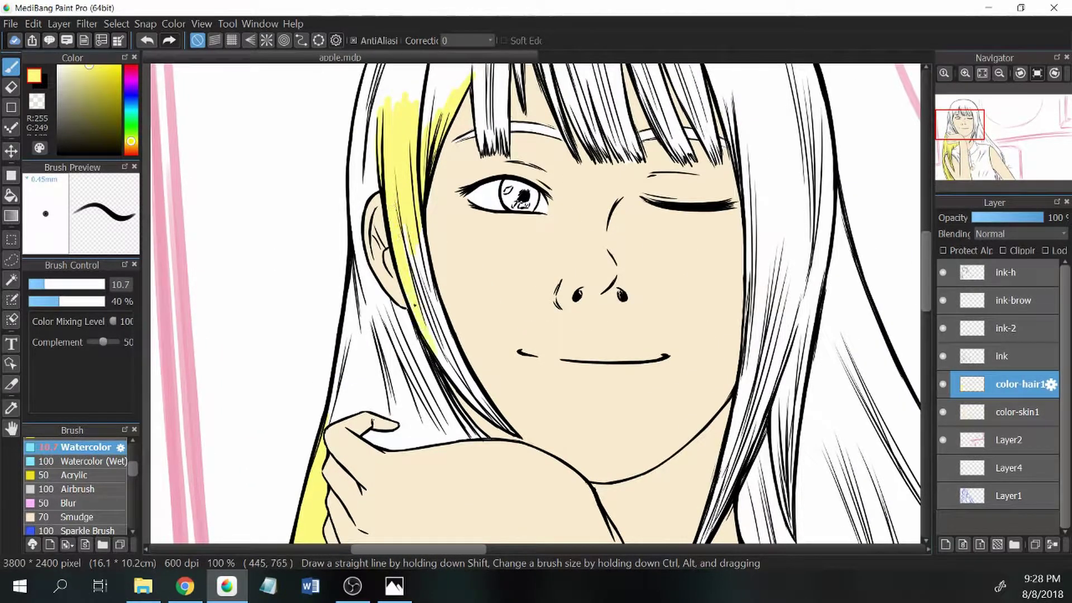
pyautogui.moveTo(405, 260); pyautogui.dragTo(423, 286)
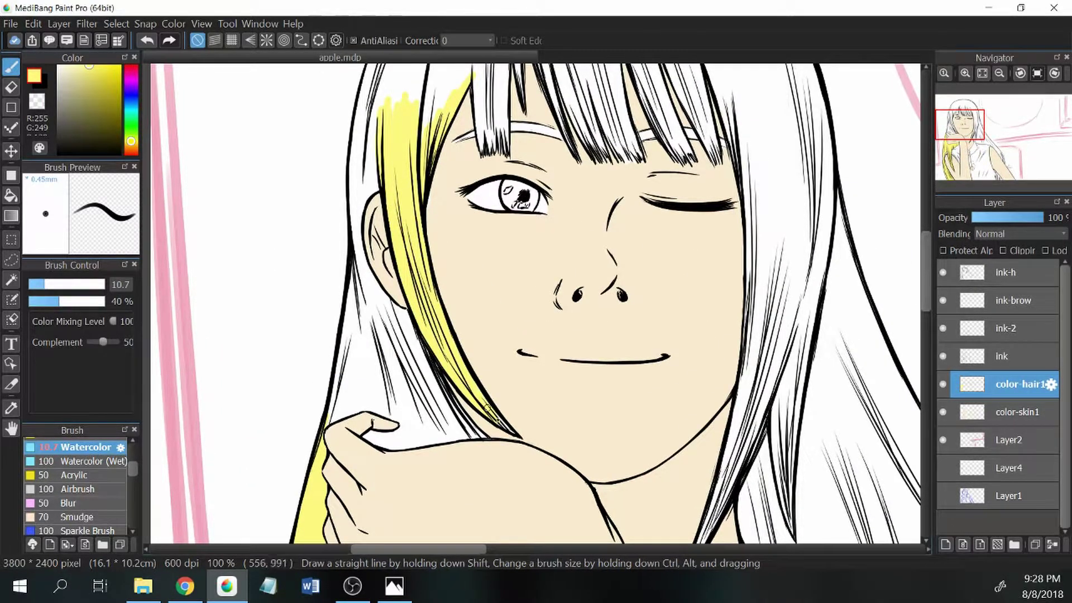
# - Paint the hair around the ear and fill the area between the ear and the raised fingers with yellow
pyautogui.moveTo(366, 187); pyautogui.dragTo(355, 302)
pyautogui.moveTo(363, 260); pyautogui.dragTo(411, 326)
pyautogui.hotkey('ctrl', 'Left')
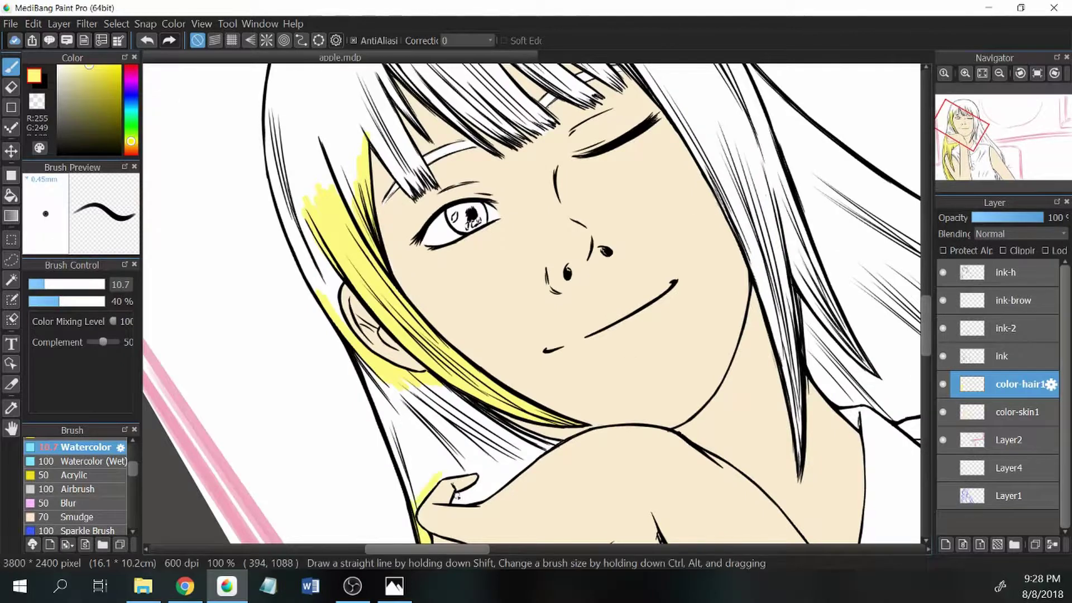
pyautogui.moveTo(465, 491)
pyautogui.mouseDown()
pyautogui.moveTo(538, 445)
pyautogui.moveTo(481, 478)
pyautogui.moveTo(440, 478)
pyautogui.moveTo(516, 450)
pyautogui.mouseUp()
pyautogui.hotkey('ctrl', 'Right')
pyautogui.moveTo(352, 279)
pyautogui.mouseDown()
pyautogui.moveTo(341, 355)
pyautogui.moveTo(380, 408)
pyautogui.mouseUp()
pyautogui.moveTo(380, 316); pyautogui.dragTo(440, 400)
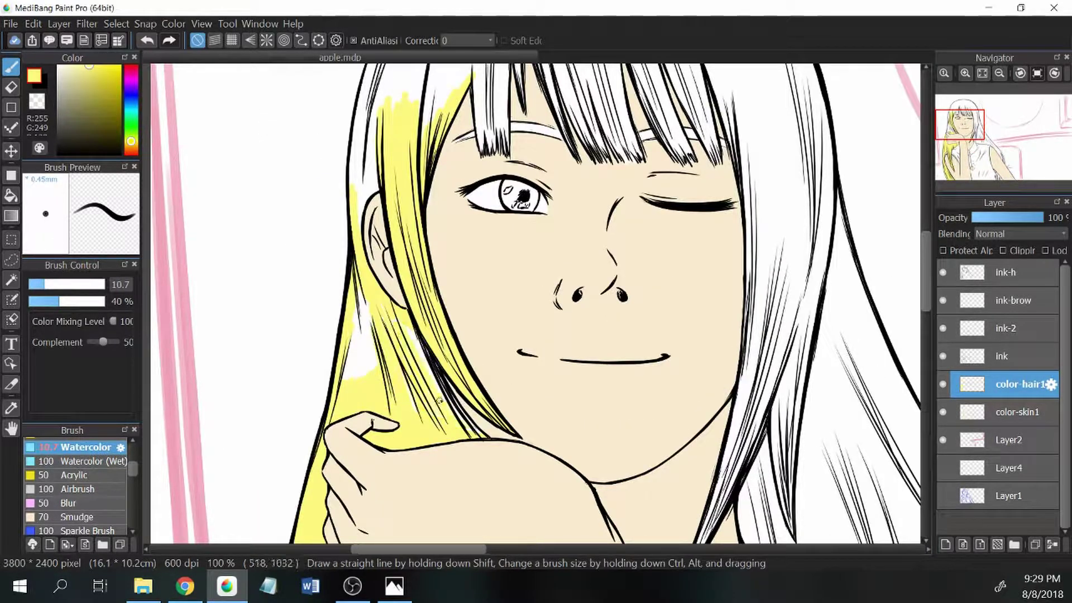
pyautogui.moveTo(361, 284); pyautogui.dragTo(352, 377)
pyautogui.moveTo(352, 341); pyautogui.dragTo(374, 377)
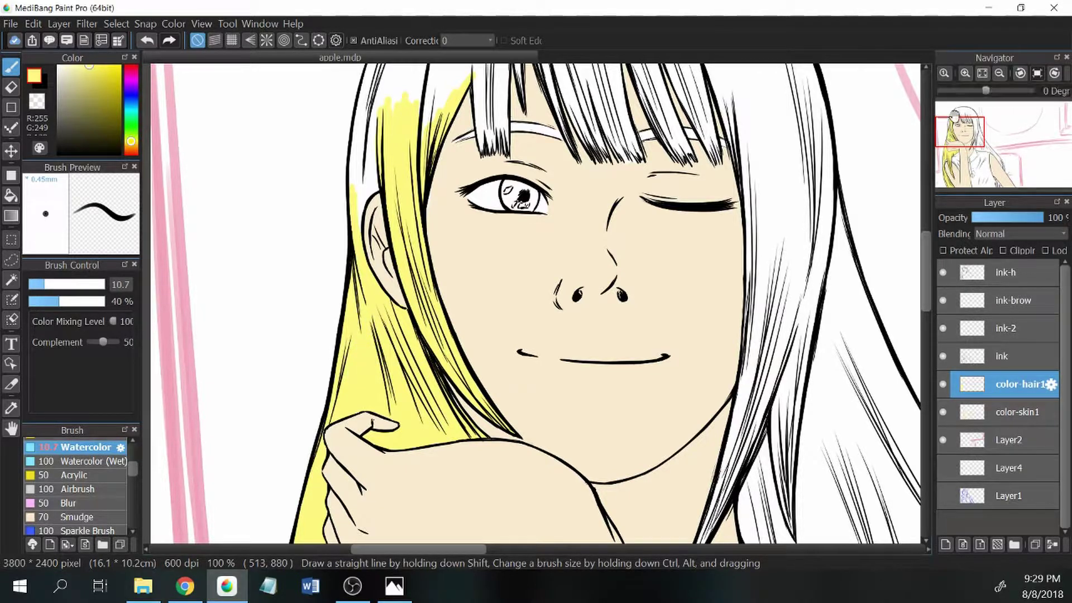
# - Paint a yellow border inside the outer hair contour, from above the ear over the crown to the winking-eye side
pyautogui.scroll(4, 438, 317)
pyautogui.hscroll(-3, 438, 316)
pyautogui.moveTo(544, 211)
pyautogui.mouseDown()
pyautogui.moveTo(502, 314)
pyautogui.moveTo(494, 416)
pyautogui.mouseUp()
pyautogui.hotkey('ctrl', 'Left')
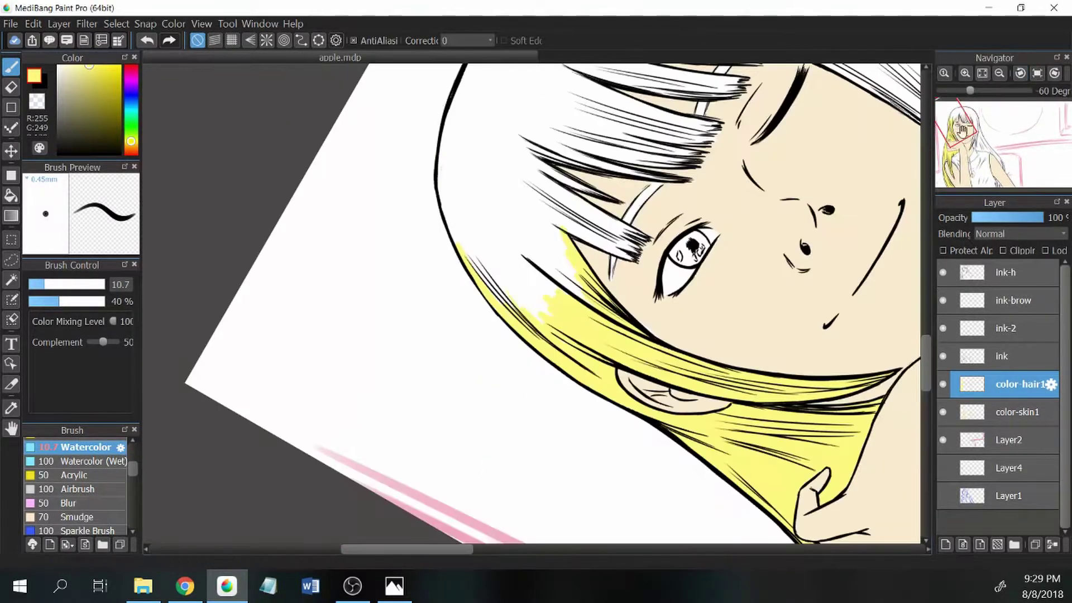
pyautogui.moveTo(450, 163)
pyautogui.mouseDown()
pyautogui.moveTo(418, 369)
pyautogui.moveTo(489, 444)
pyautogui.mouseUp()
pyautogui.moveTo(428, 391); pyautogui.dragTo(444, 176)
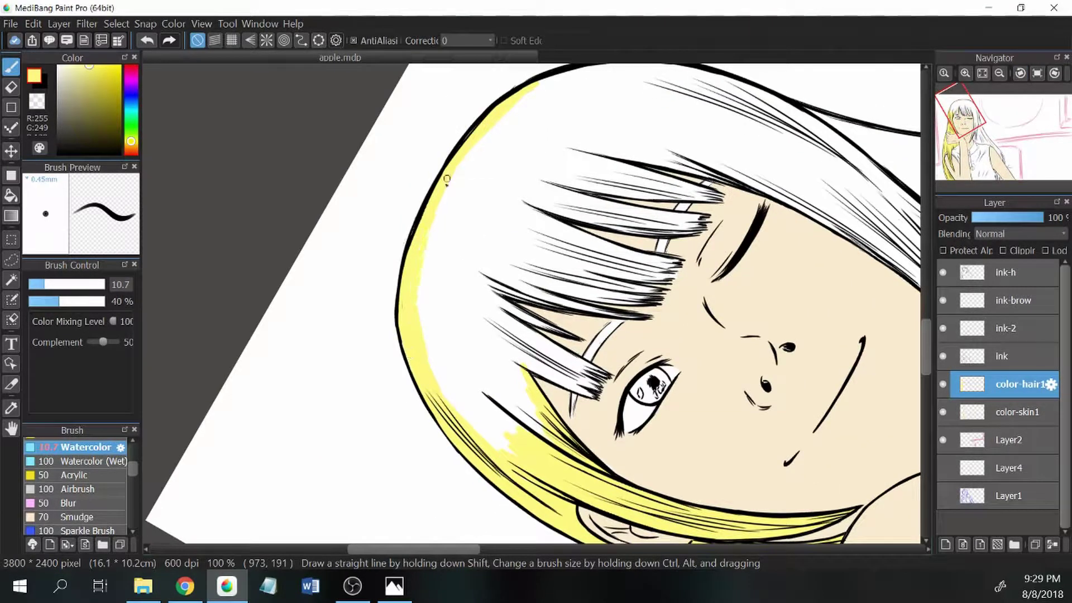
pyautogui.hotkey('ctrl', 'Left')
pyautogui.moveTo(234, 168)
pyautogui.mouseDown()
pyautogui.moveTo(240, 253)
pyautogui.moveTo(335, 400)
pyautogui.mouseUp()
pyautogui.scroll(-2, 335, 399)
pyautogui.scroll(3, 336, 400)
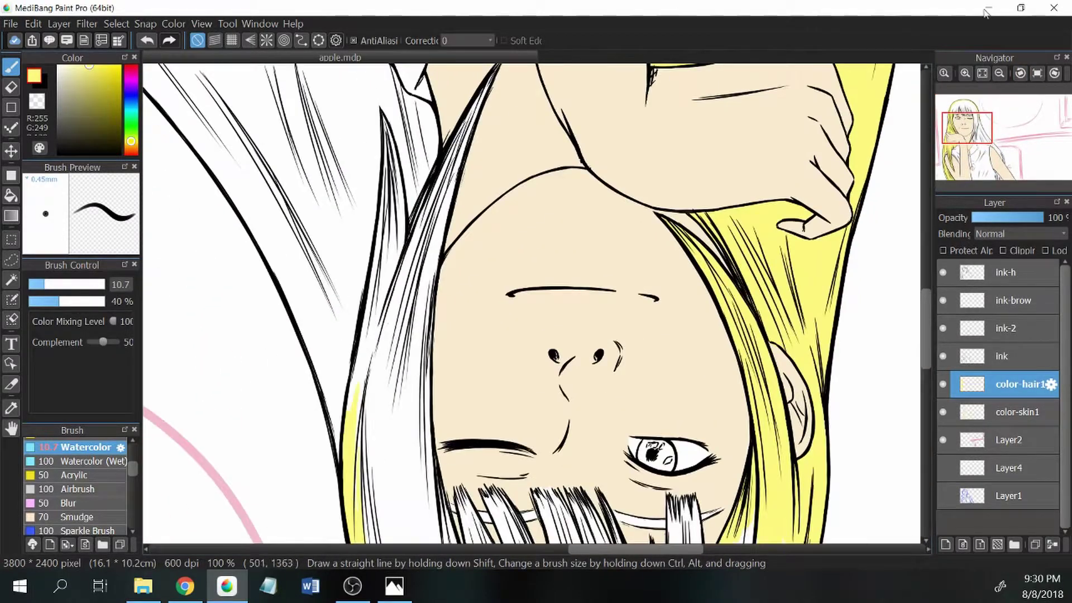
# - Color the inner edge of the lock beside the winking eye, the hair at the collar and the strands under the lowered arm
pyautogui.hotkey('ctrl', 'Right')
pyautogui.hotkey('ctrl', 'Right')
pyautogui.moveTo(573, 424); pyautogui.dragTo(603, 362)
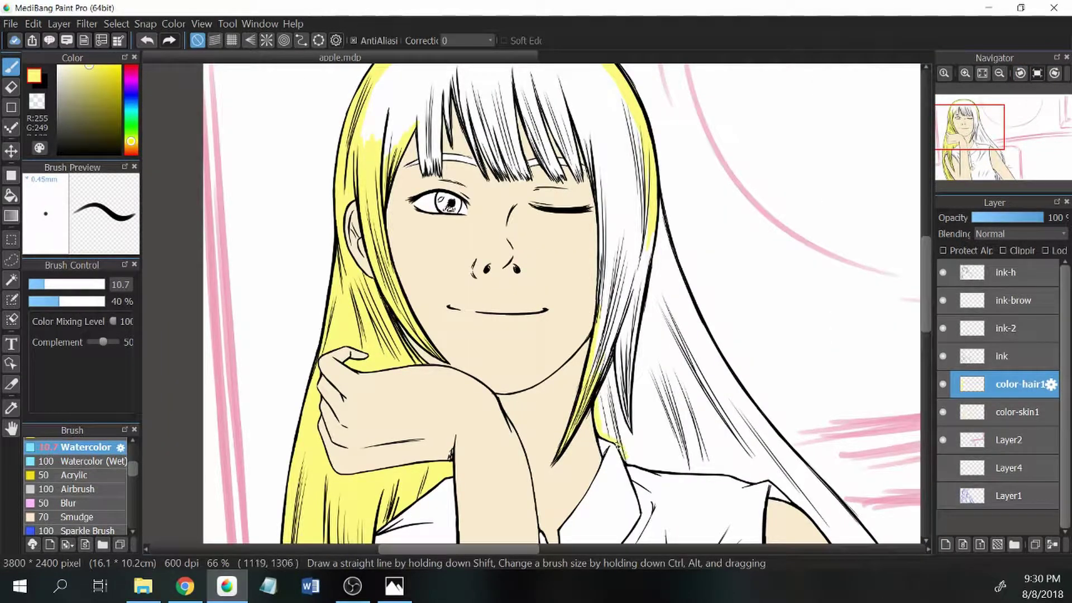
pyautogui.scroll(-6, 536, 301)
pyautogui.hscroll(3, 536, 301)
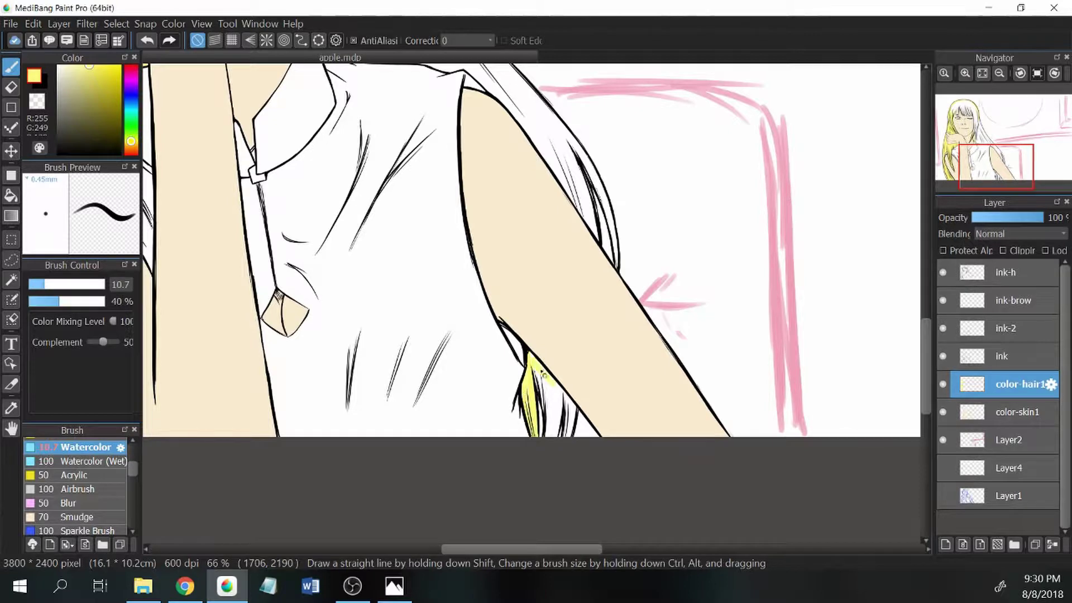
# - Paint yellow along the hair edge bordering the shoulder and fill the strand ends behind the lowered arm
pyautogui.scroll(5, 538, 371)
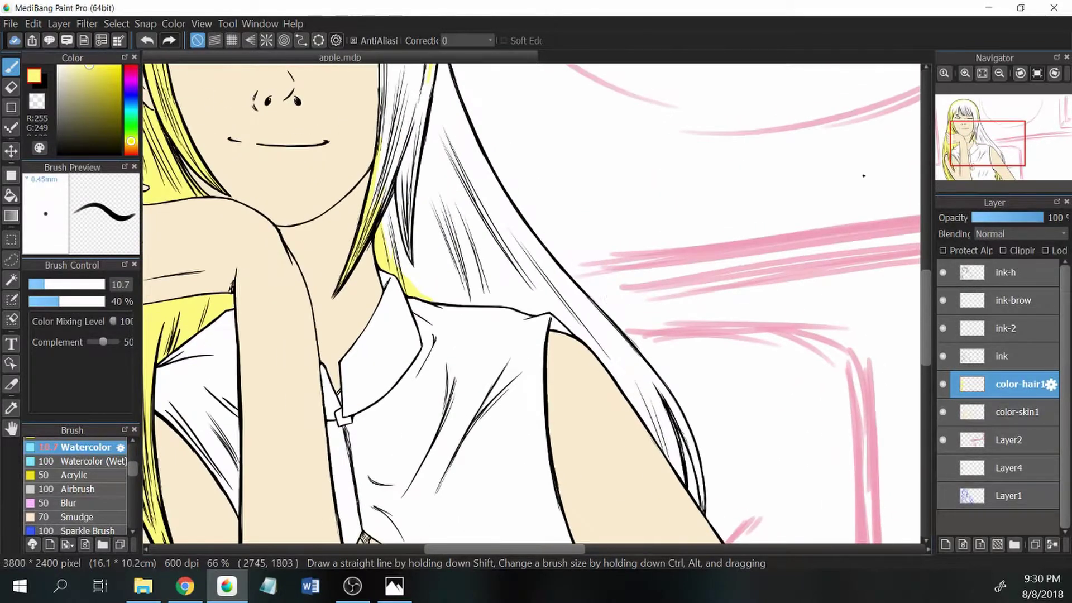
pyautogui.moveTo(553, 310); pyautogui.dragTo(614, 366)
pyautogui.moveTo(666, 447); pyautogui.dragTo(638, 384)
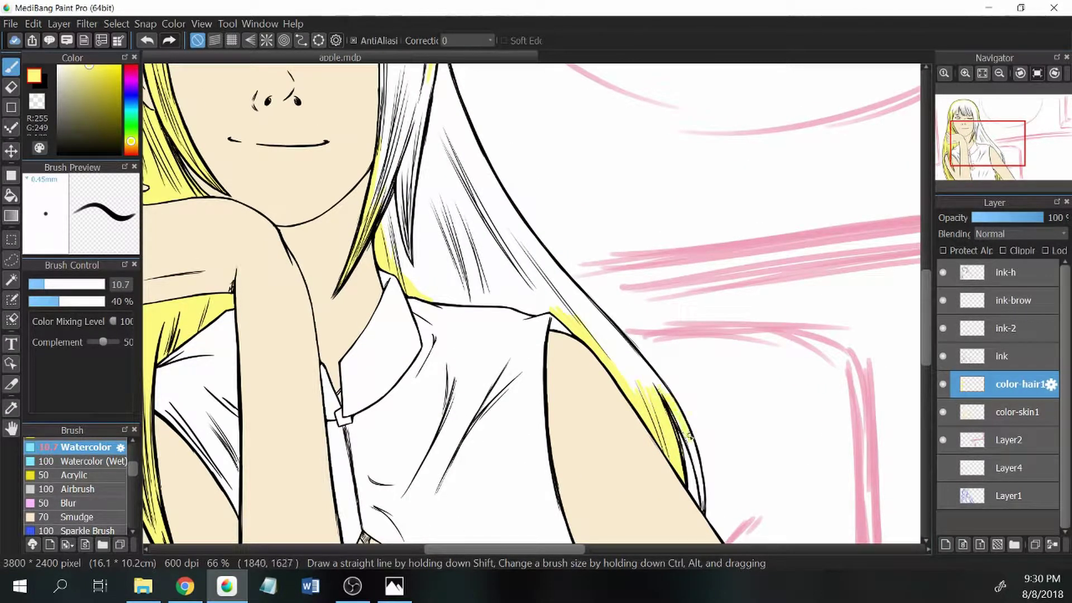
# - Extend the yellow border along the shirt's shoulder line and color the pointed lock tips beside the neck on the winking-eye side
pyautogui.scroll(3, 500, 406)
pyautogui.hscroll(-2, 500, 406)
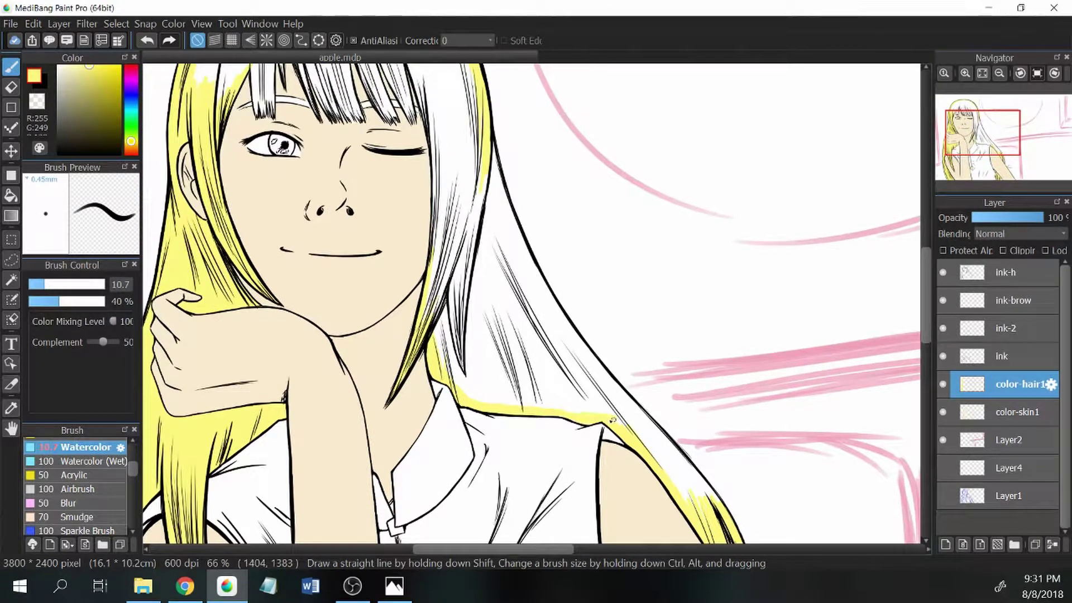
pyautogui.moveTo(432, 308); pyautogui.dragTo(447, 257)
pyautogui.moveTo(452, 361); pyautogui.dragTo(458, 296)
pyautogui.moveTo(465, 372); pyautogui.dragTo(478, 271)
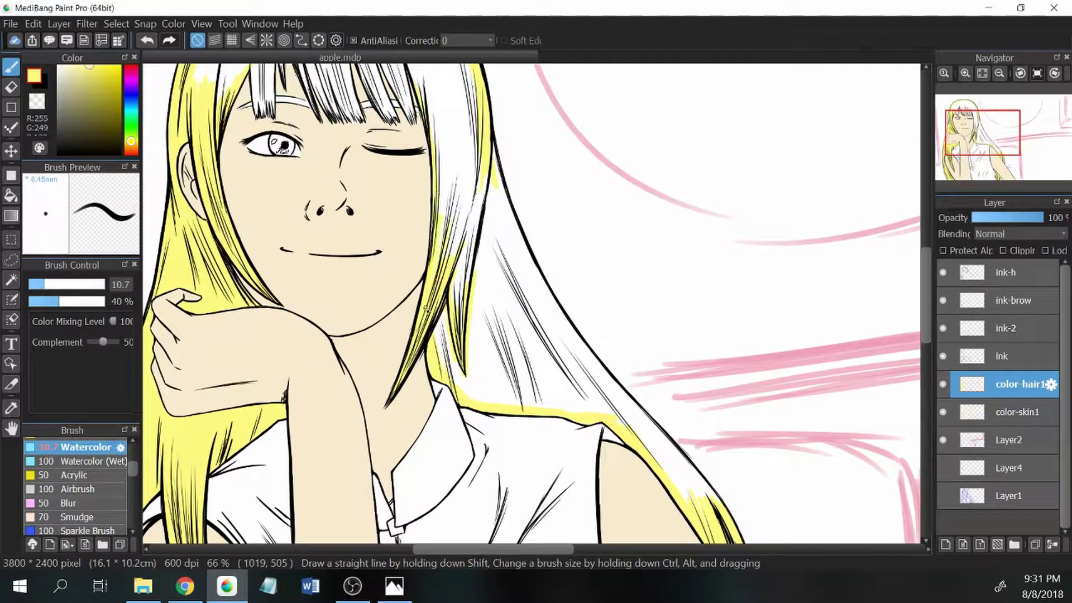
# - Paint the outer edge of the long hair beside the face and the bangs yellow on the color-hair1 layer
pyautogui.moveTo(503, 190)
pyautogui.mouseDown()
pyautogui.moveTo(553, 307)
pyautogui.moveTo(717, 511)
pyautogui.moveTo(605, 419)
pyautogui.mouseUp()
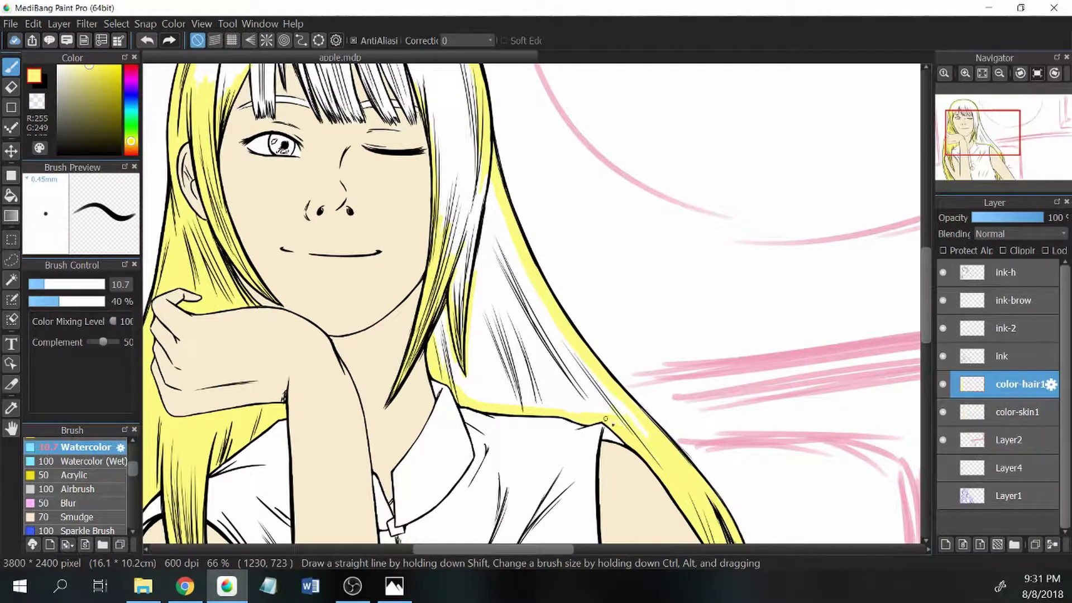
pyautogui.scroll(4, 511, 285)
pyautogui.hscroll(-4, 511, 285)
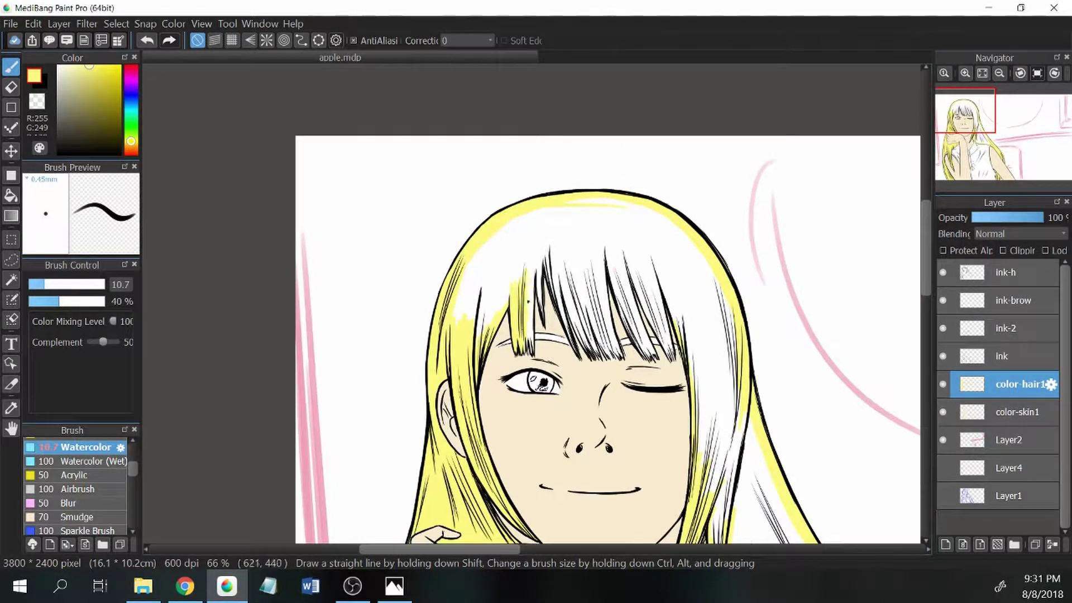
pyautogui.scroll(2, 535, 277)
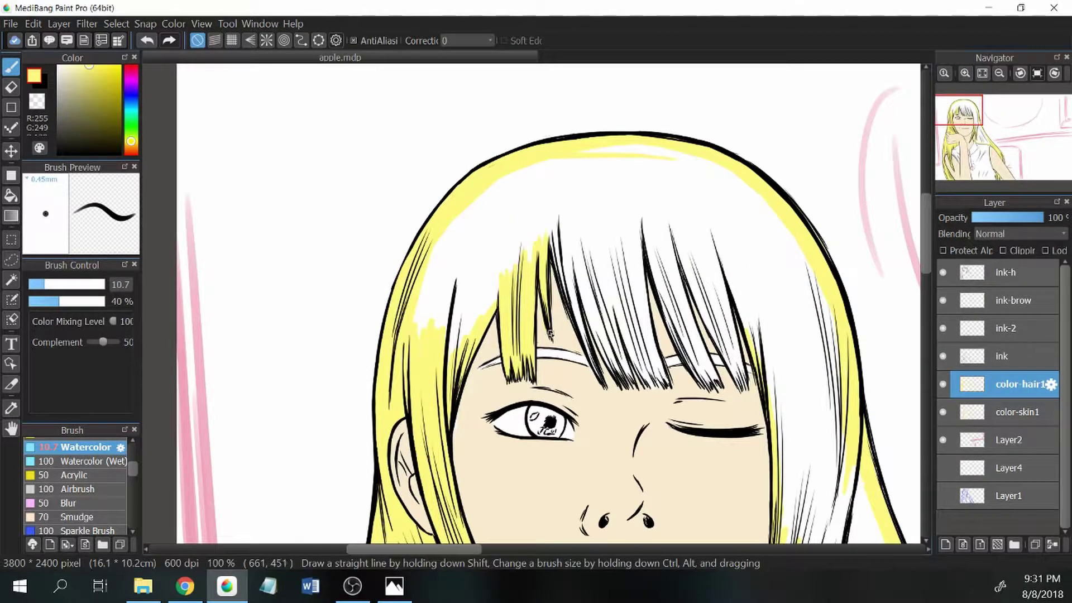
pyautogui.moveTo(580, 330); pyautogui.dragTo(565, 279)
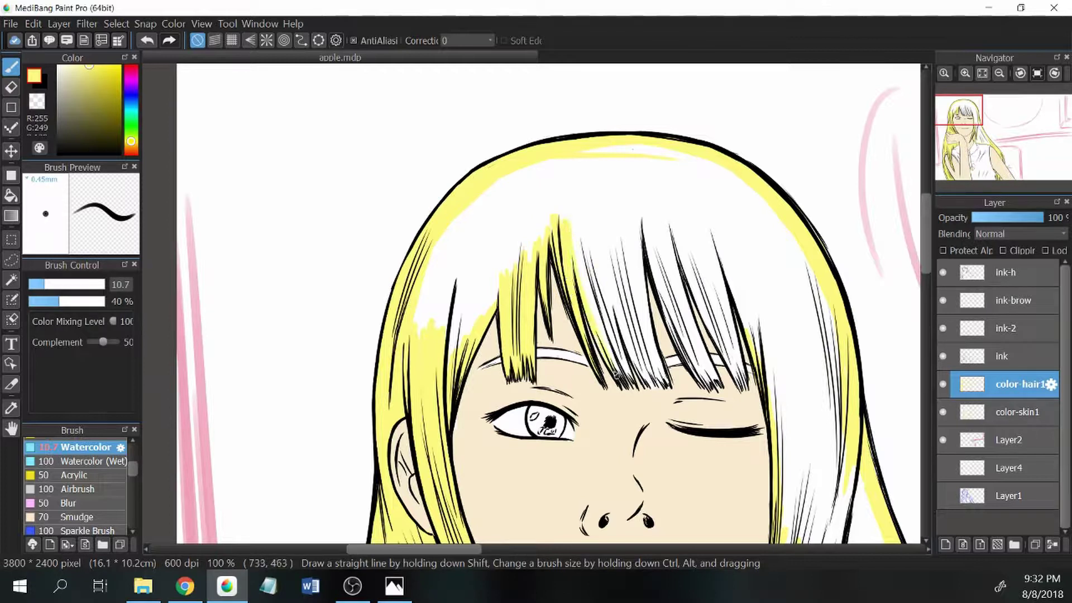
pyautogui.moveTo(615, 373); pyautogui.dragTo(578, 233)
pyautogui.moveTo(657, 380); pyautogui.dragTo(642, 209)
pyautogui.moveTo(634, 335); pyautogui.dragTo(608, 243)
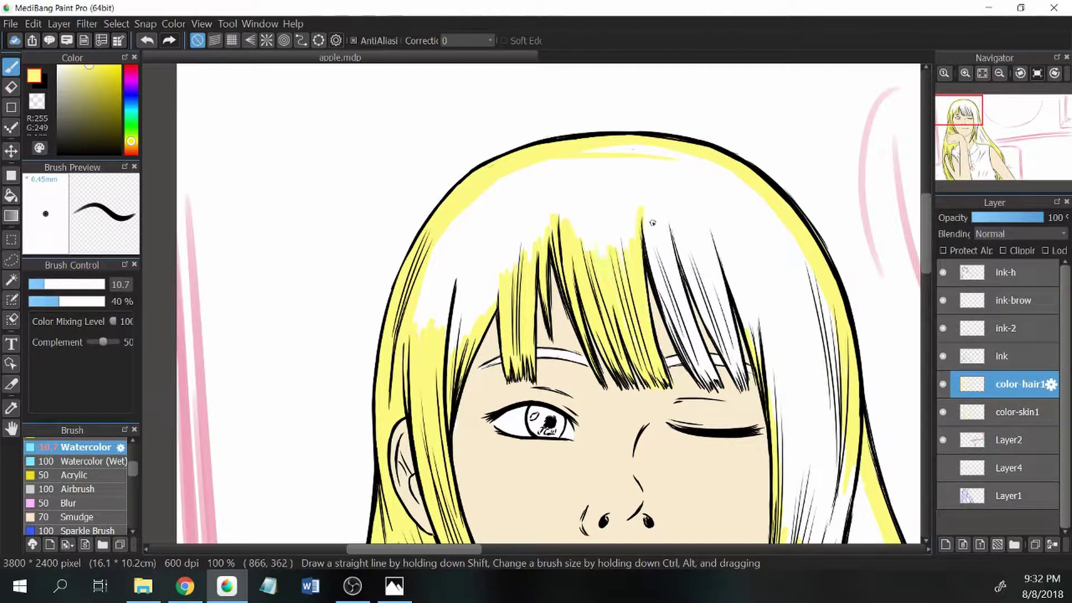
pyautogui.moveTo(689, 366); pyautogui.dragTo(648, 211)
pyautogui.moveTo(715, 384)
pyautogui.mouseDown()
pyautogui.moveTo(651, 212)
pyautogui.moveTo(734, 369)
pyautogui.moveTo(721, 227)
pyautogui.moveTo(750, 329)
pyautogui.mouseUp()
pyautogui.press('e')
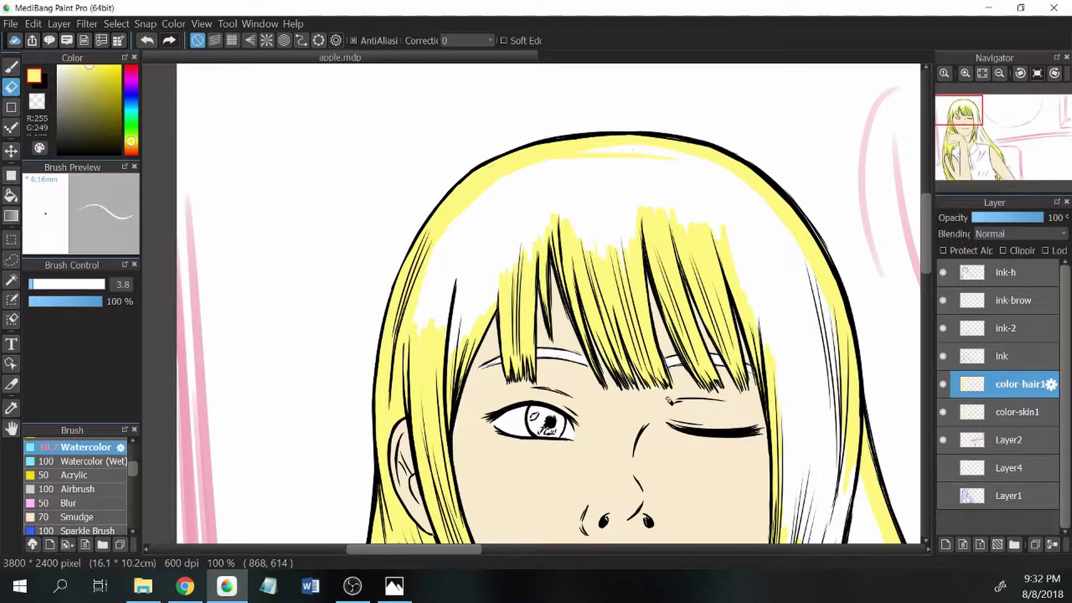
pyautogui.press('b')
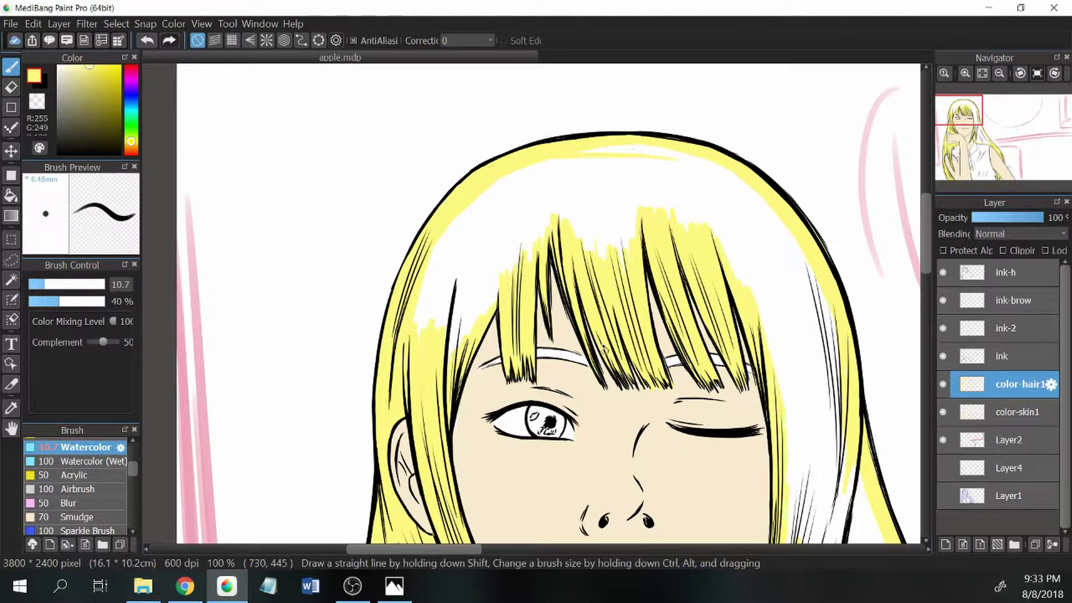
# - Fill the remaining white areas of the hair yellow with the Watercolor brush at size 43
pyautogui.scroll(-2, 632, 149)
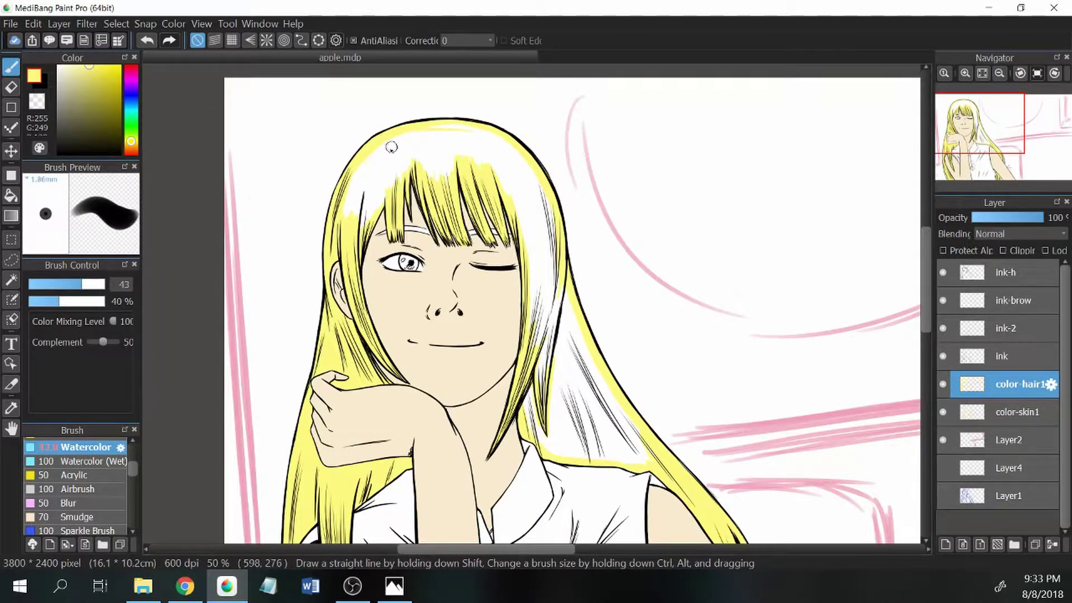
pyautogui.moveTo(379, 171)
pyautogui.mouseDown()
pyautogui.moveTo(458, 162)
pyautogui.moveTo(530, 179)
pyautogui.moveTo(553, 335)
pyautogui.moveTo(544, 441)
pyautogui.moveTo(615, 425)
pyautogui.moveTo(559, 441)
pyautogui.moveTo(553, 402)
pyautogui.mouseUp()
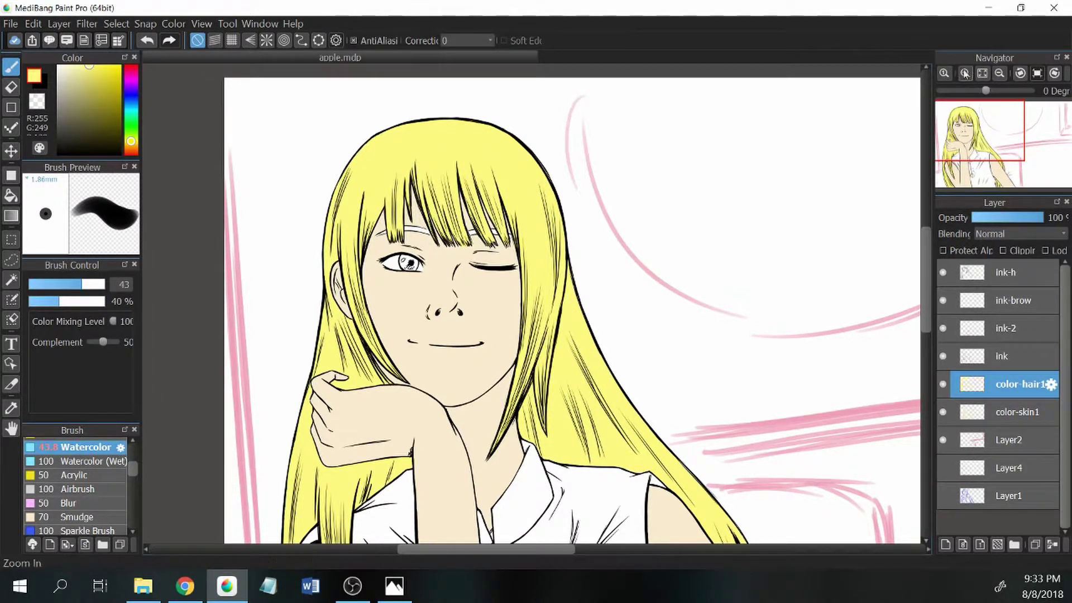
pyautogui.click(55, 283)
pyautogui.scroll(-3, 426, 253)
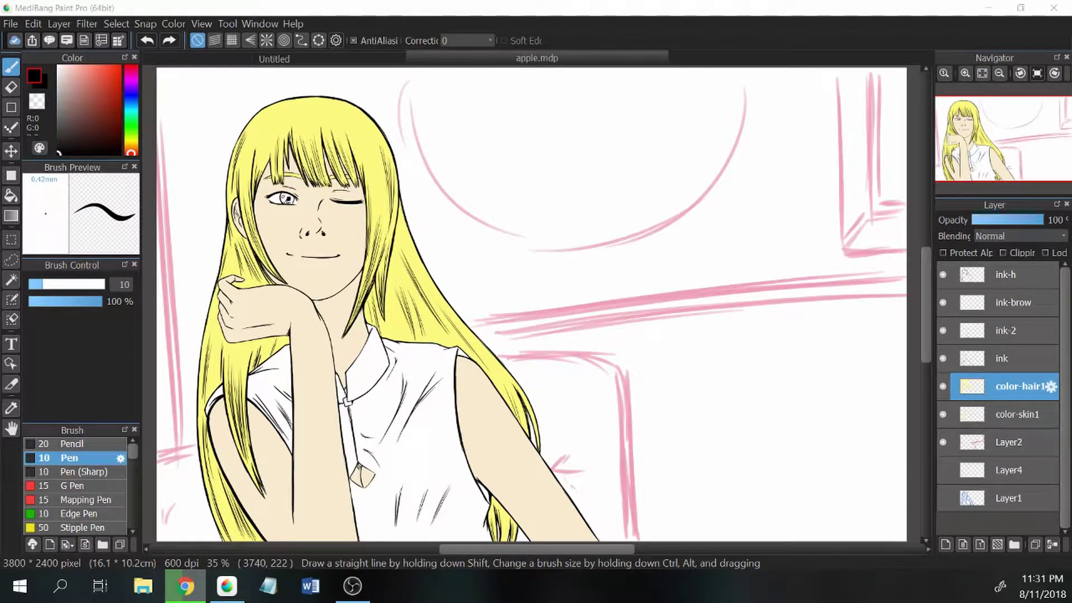
# - Make the ink-2 layer active and choose the Pen (Sharp) brush
pyautogui.click(994, 334)
pyautogui.press('e')
pyautogui.press('b')
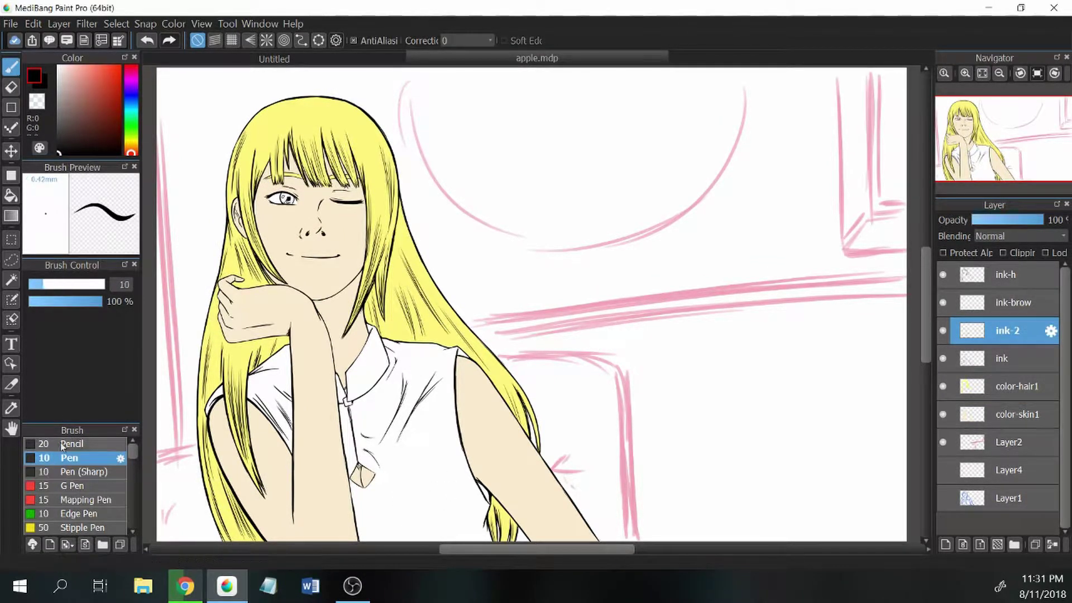
pyautogui.click(84, 472)
pyautogui.scroll(-1, 373, 530)
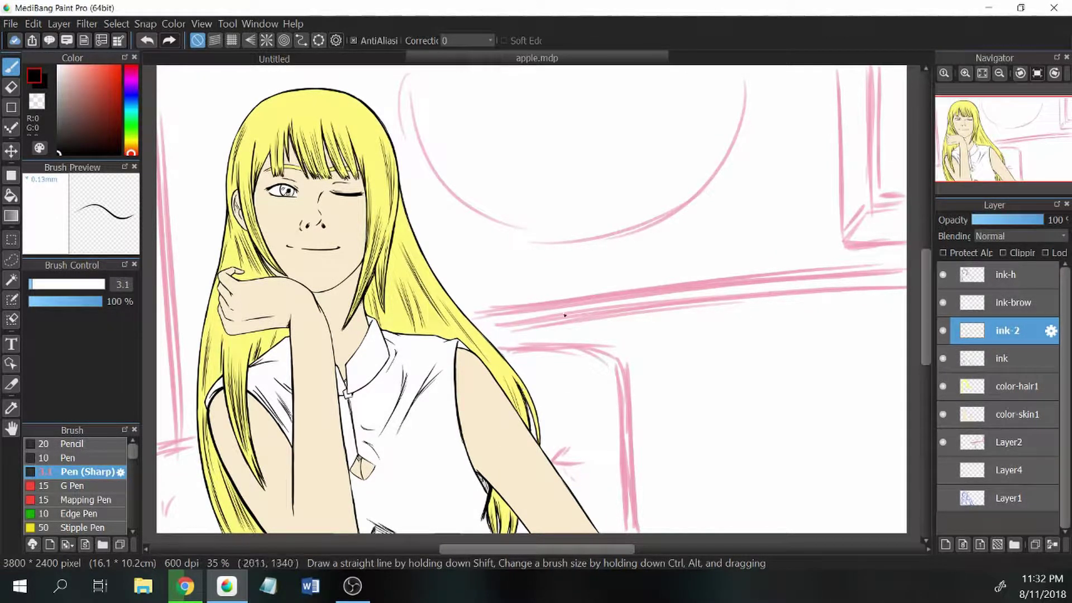
# - Add a new layer directly above color-skin1 and name it color-cloth1
pyautogui.click(1016, 414)
pyautogui.click(946, 544)
pyautogui.doubleClick(1014, 414)
pyautogui.write('color')
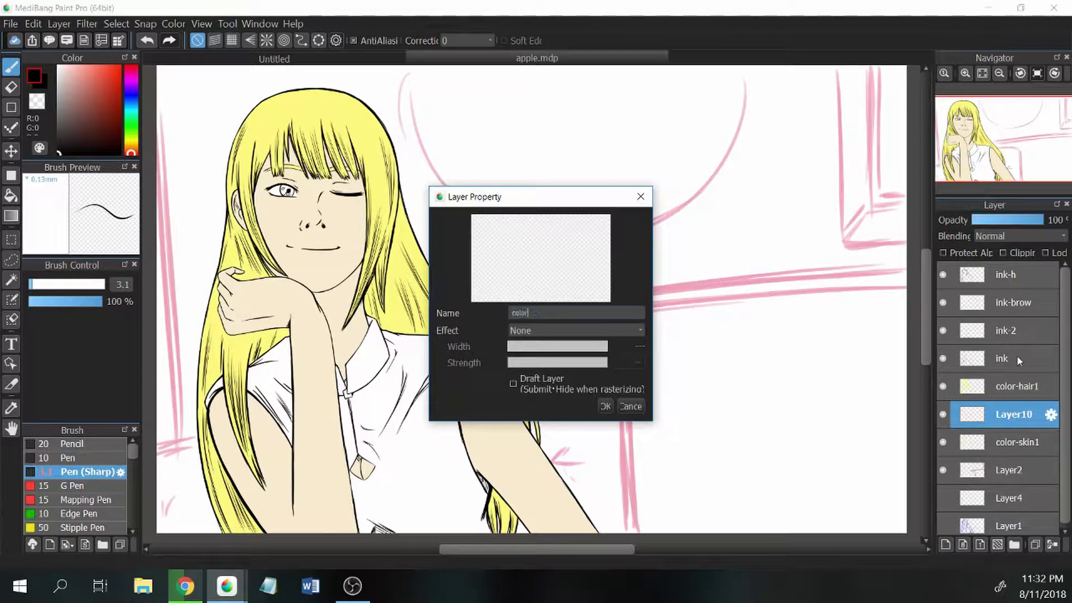
pyautogui.write('-cloth')
pyautogui.press('Return')
# - Choose a bright blue (R 65, G 76) and the Watercolor brush for the shirt
pyautogui.click(131, 96)
pyautogui.moveTo(109, 88); pyautogui.dragTo(104, 65)
pyautogui.scroll(-3, 134, 486)
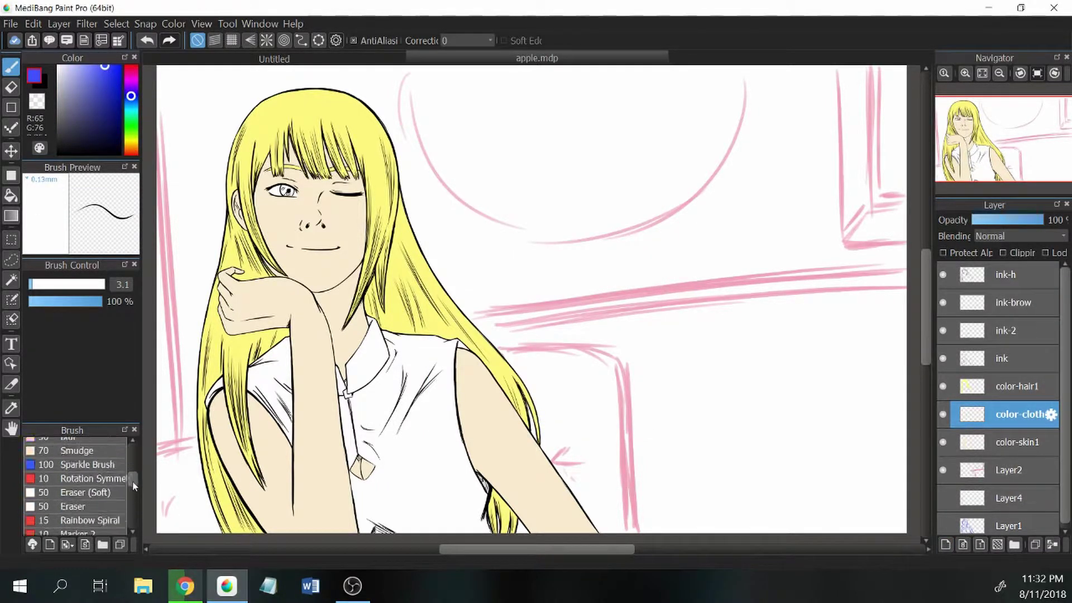
pyautogui.scroll(5, 134, 486)
pyautogui.scroll(-3, 83, 475)
pyautogui.click(83, 450)
# - Paint the shirt section between the hair strand and the raised forearm blue
pyautogui.moveTo(279, 355); pyautogui.dragTo(283, 398)
pyautogui.scroll(4, 240, 374)
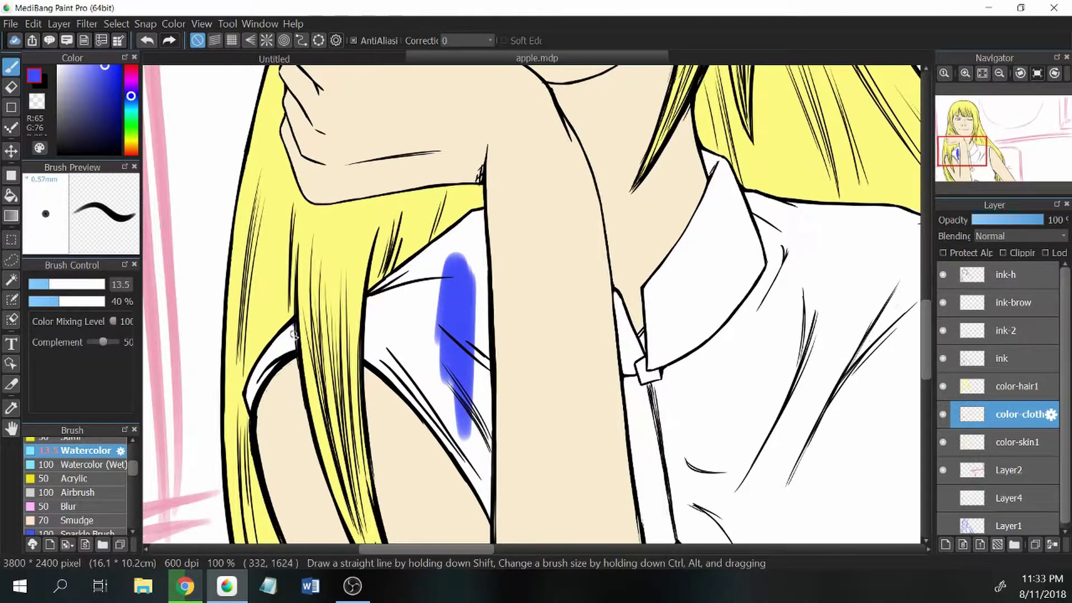
pyautogui.moveTo(291, 326); pyautogui.dragTo(249, 400)
pyautogui.moveTo(395, 289)
pyautogui.mouseDown()
pyautogui.moveTo(368, 357)
pyautogui.moveTo(487, 514)
pyautogui.mouseUp()
pyautogui.moveTo(477, 215)
pyautogui.mouseDown()
pyautogui.moveTo(392, 279)
pyautogui.moveTo(464, 233)
pyautogui.moveTo(486, 472)
pyautogui.moveTo(470, 391)
pyautogui.moveTo(427, 374)
pyautogui.moveTo(382, 307)
pyautogui.moveTo(385, 290)
pyautogui.moveTo(432, 441)
pyautogui.moveTo(398, 228)
pyautogui.mouseUp()
# - Paint blue along the shirt edge beside the forearm and around the outline of the diamond-shaped cutout
pyautogui.click(979, 171)
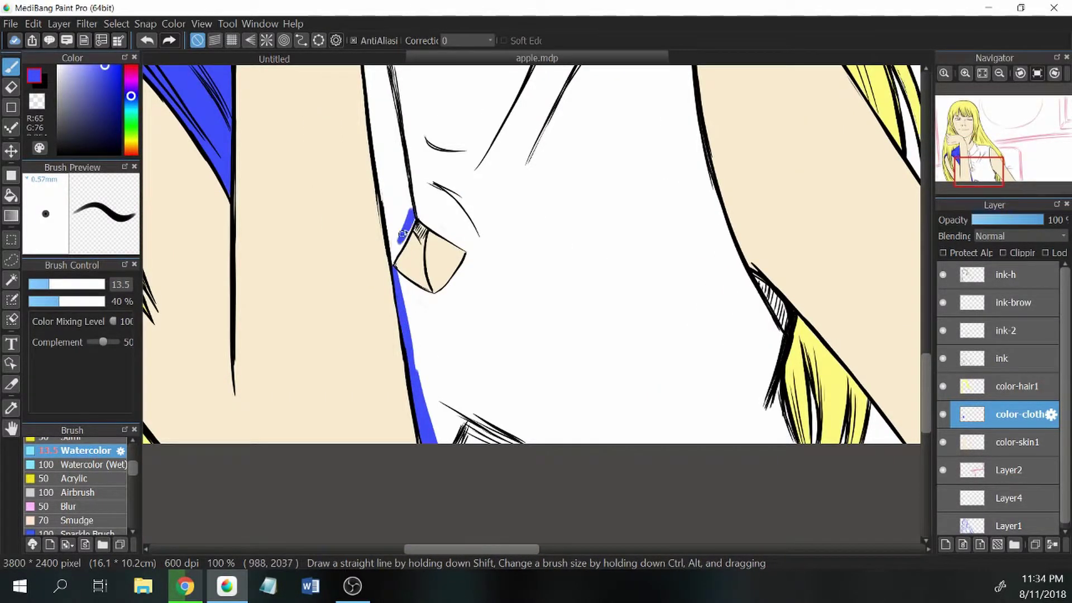
pyautogui.moveTo(436, 301)
pyautogui.mouseDown()
pyautogui.moveTo(474, 249)
pyautogui.moveTo(414, 215)
pyautogui.moveTo(474, 254)
pyautogui.mouseUp()
pyautogui.press('e')
pyautogui.press('b')
# - Paint the neckline, the button area and the borders of the shirt collar blue
pyautogui.click(983, 159)
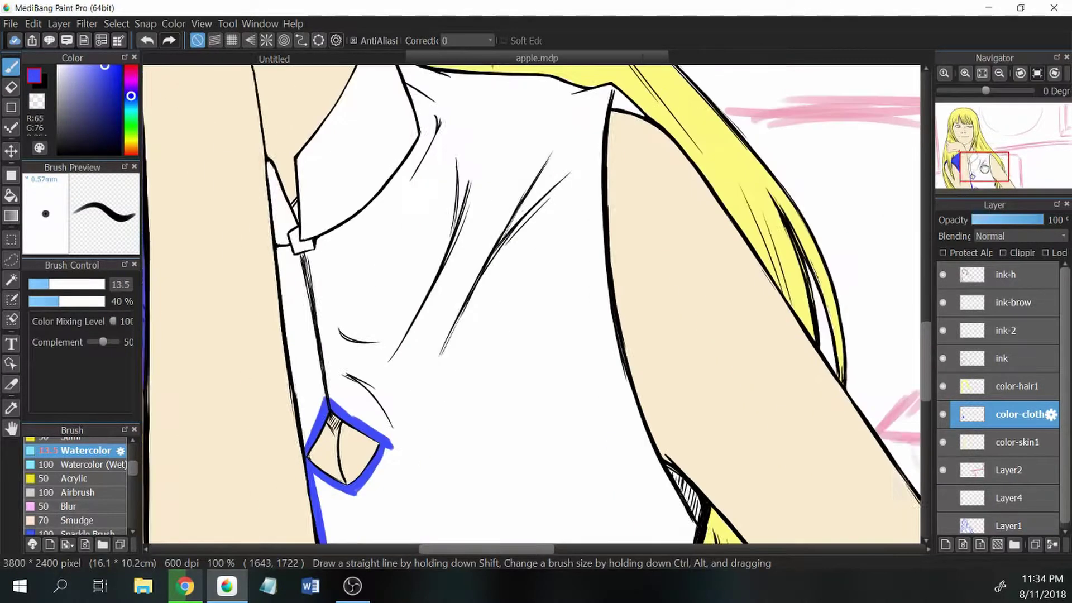
pyautogui.moveTo(295, 163); pyautogui.dragTo(328, 255)
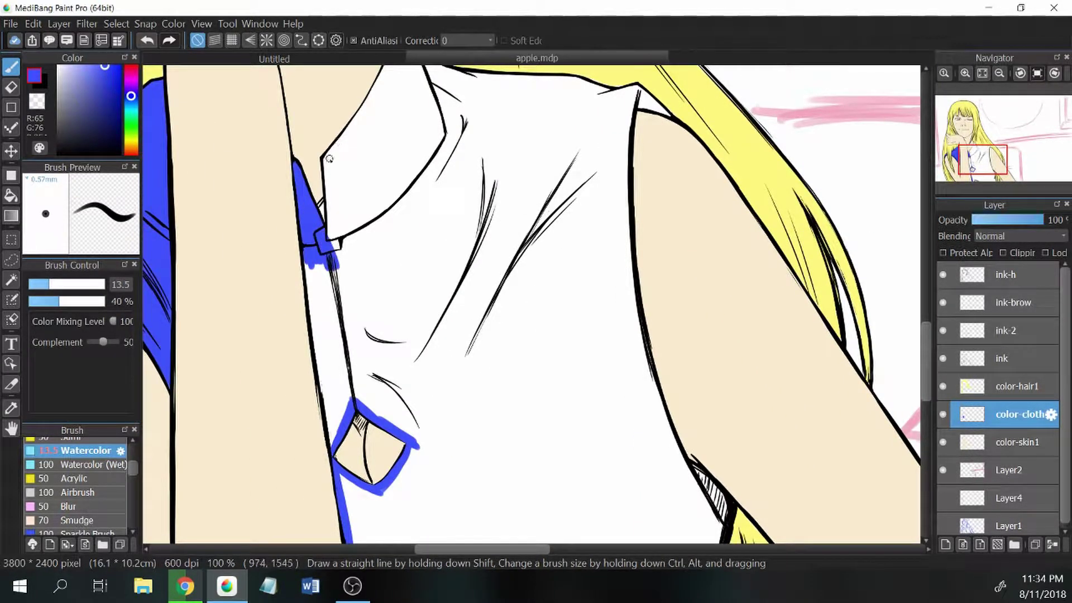
pyautogui.moveTo(329, 158)
pyautogui.mouseDown()
pyautogui.moveTo(336, 279)
pyautogui.moveTo(315, 313)
pyautogui.moveTo(335, 240)
pyautogui.mouseUp()
pyautogui.scroll(3, 416, 221)
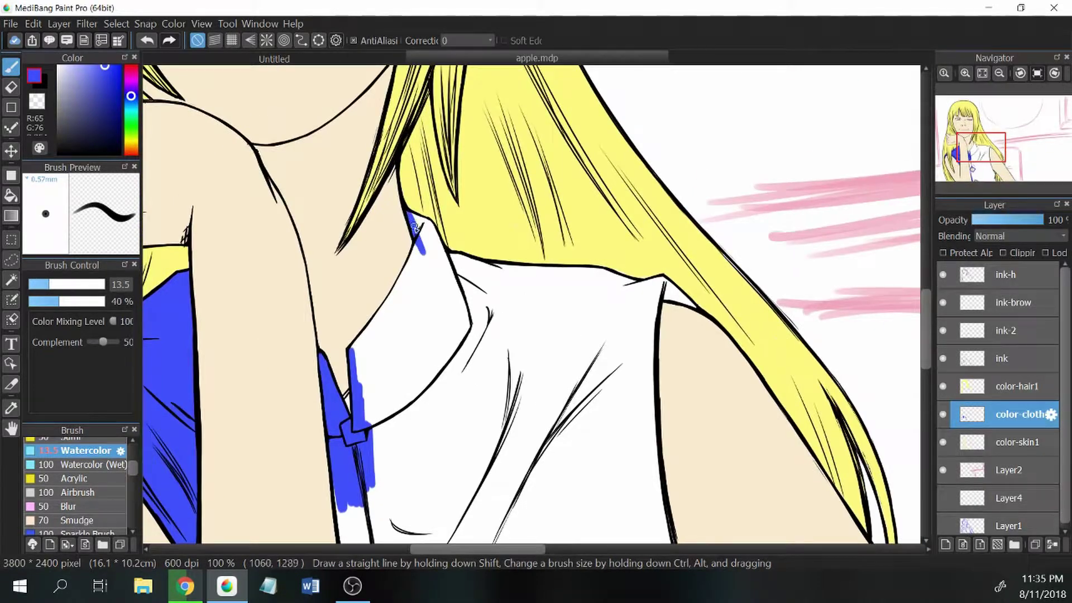
pyautogui.moveTo(416, 219); pyautogui.dragTo(470, 331)
pyautogui.moveTo(424, 237)
pyautogui.mouseDown()
pyautogui.moveTo(355, 349)
pyautogui.moveTo(431, 374)
pyautogui.moveTo(389, 308)
pyautogui.moveTo(464, 290)
pyautogui.moveTo(497, 313)
pyautogui.mouseUp()
# - Paint blue along the shirt's shoulder edge and fill the placket down to the diamond cutout
pyautogui.click(1041, 79)
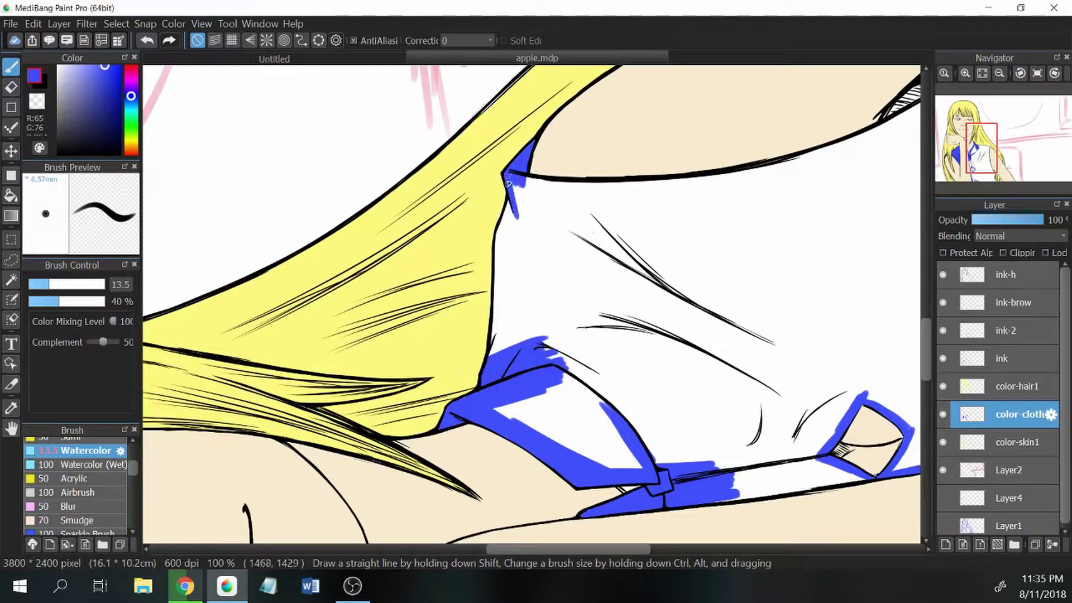
pyautogui.moveTo(508, 183)
pyautogui.mouseDown()
pyautogui.moveTo(494, 352)
pyautogui.moveTo(505, 218)
pyautogui.mouseUp()
pyautogui.hotkey('ctrl', '0')
pyautogui.moveTo(441, 363)
pyautogui.mouseDown()
pyautogui.moveTo(420, 398)
pyautogui.moveTo(485, 127)
pyautogui.mouseUp()
pyautogui.moveTo(405, 240); pyautogui.dragTo(417, 359)
# - Paint blue along the lower corners of the shirt, the underarm folds and the armhole edge
pyautogui.scroll(-3, 435, 281)
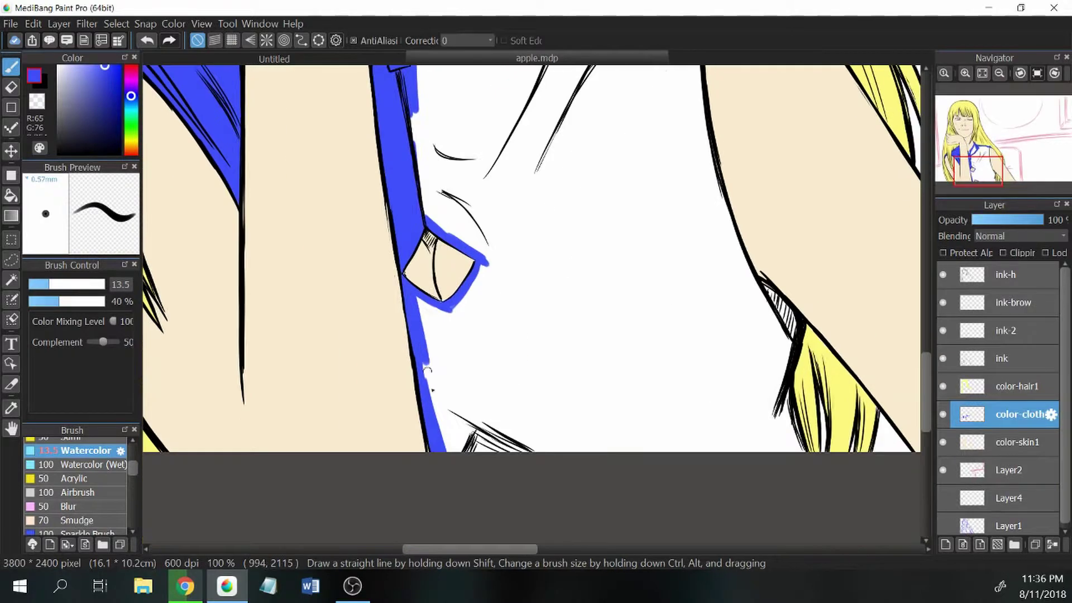
pyautogui.moveTo(762, 279)
pyautogui.mouseDown()
pyautogui.moveTo(782, 281)
pyautogui.moveTo(789, 334)
pyautogui.moveTo(779, 458)
pyautogui.mouseUp()
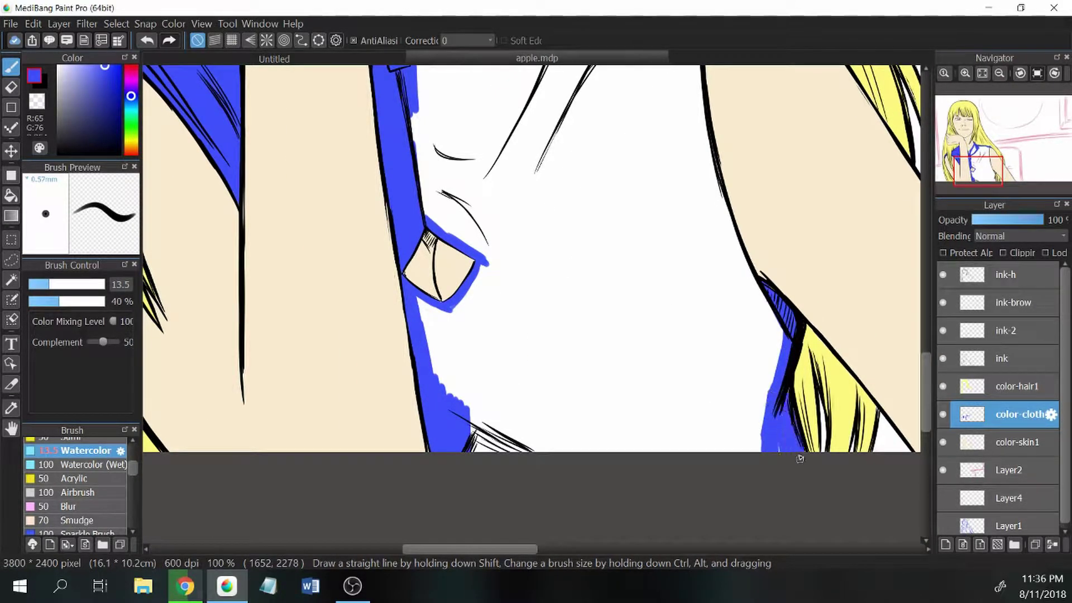
pyautogui.scroll(5, 606, 151)
pyautogui.hscroll(3, 606, 151)
pyautogui.moveTo(583, 124)
pyautogui.mouseDown()
pyautogui.moveTo(587, 320)
pyautogui.moveTo(608, 419)
pyautogui.mouseUp()
pyautogui.moveTo(373, 460); pyautogui.dragTo(324, 539)
pyautogui.scroll(-4, 559, 280)
pyautogui.hscroll(-1, 558, 280)
pyautogui.moveTo(640, 137); pyautogui.dragTo(701, 363)
# - Fill the remaining white of the collar and shirt front blue with the brush size set to 36
pyautogui.click(1000, 76)
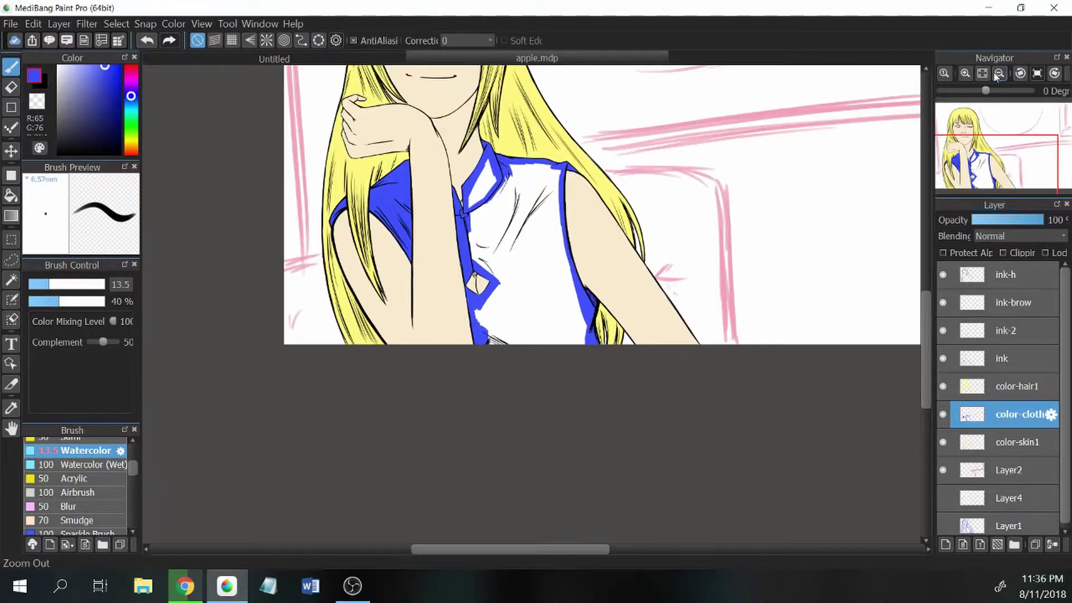
pyautogui.click(1000, 76)
pyautogui.click(75, 284)
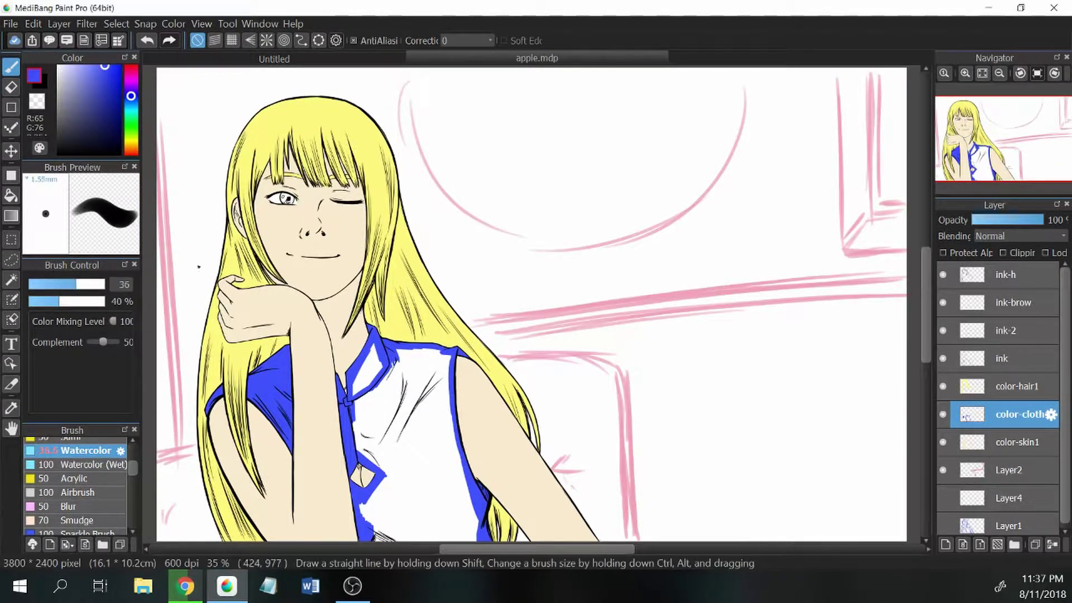
pyautogui.moveTo(376, 347)
pyautogui.mouseDown()
pyautogui.moveTo(352, 432)
pyautogui.moveTo(381, 376)
pyautogui.moveTo(367, 449)
pyautogui.moveTo(379, 344)
pyautogui.moveTo(385, 469)
pyautogui.mouseUp()
pyautogui.scroll(-3, 385, 469)
pyautogui.hscroll(-1, 386, 469)
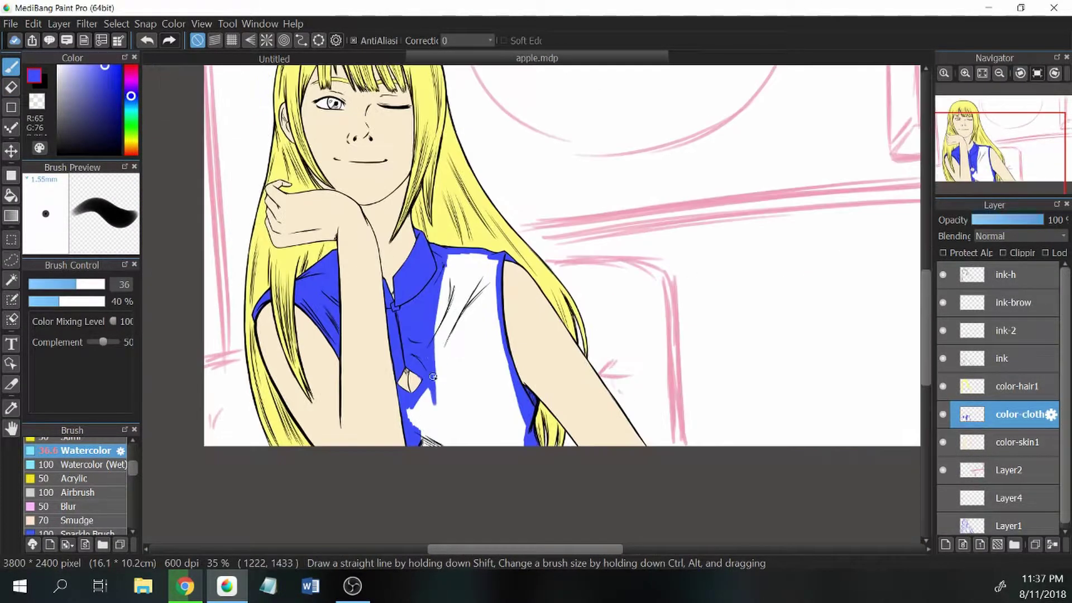
pyautogui.moveTo(414, 402)
pyautogui.mouseDown()
pyautogui.moveTo(433, 445)
pyautogui.moveTo(502, 441)
pyautogui.moveTo(431, 339)
pyautogui.moveTo(466, 260)
pyautogui.moveTo(497, 268)
pyautogui.moveTo(491, 391)
pyautogui.moveTo(469, 313)
pyautogui.mouseUp()
# - Erase the blue paint that spills into the diamond cutout and covers the collar button
pyautogui.click(965, 73)
pyautogui.click(965, 73)
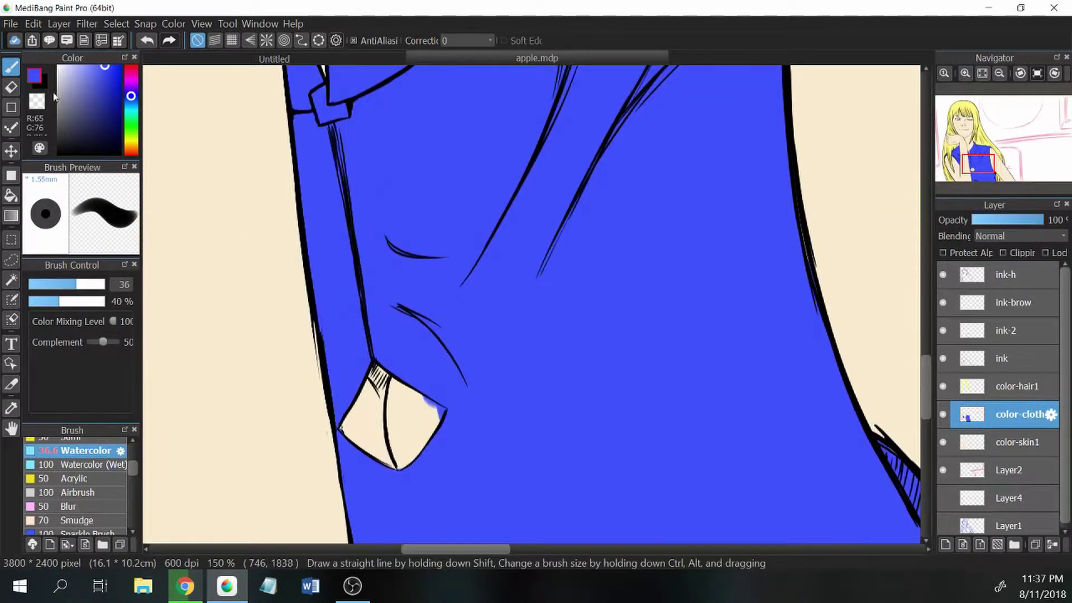
pyautogui.press('e')
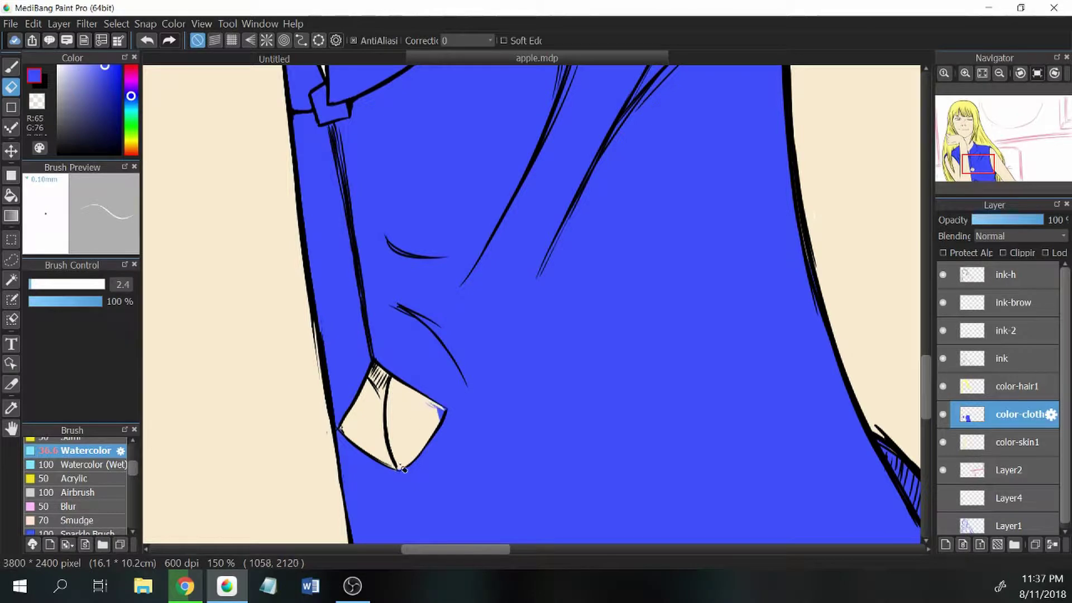
pyautogui.moveTo(445, 413); pyautogui.dragTo(441, 417)
pyautogui.scroll(5, 444, 413)
pyautogui.hscroll(-3, 444, 413)
pyautogui.moveTo(447, 329)
pyautogui.mouseDown()
pyautogui.moveTo(452, 359)
pyautogui.moveTo(447, 337)
pyautogui.moveTo(487, 343)
pyautogui.moveTo(462, 347)
pyautogui.mouseUp()
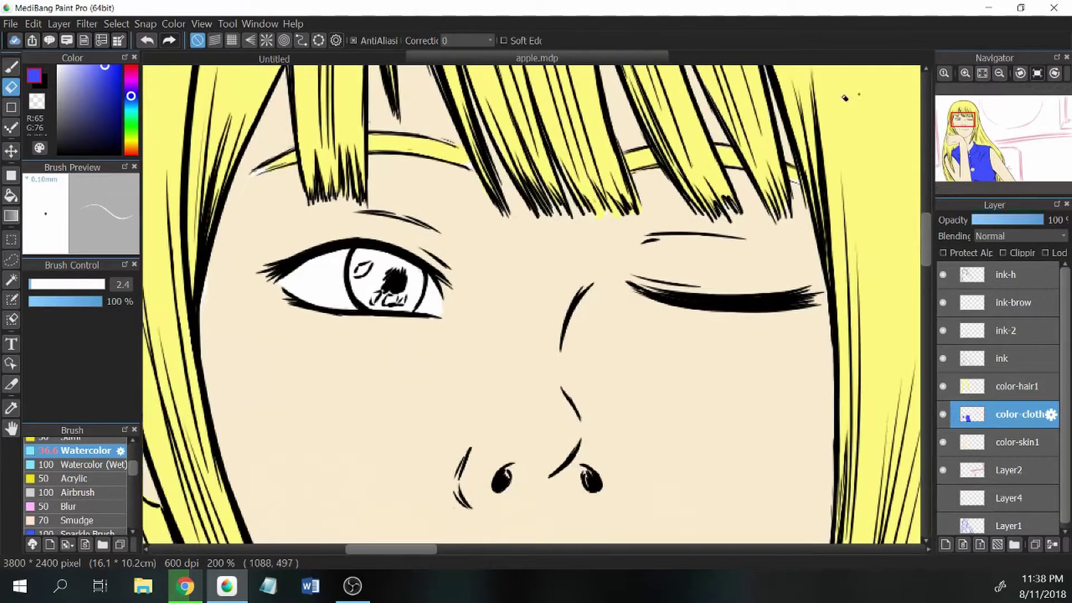
# - Add a layer named color-eye-1 above color-hair1 and paint the open eye's iris light green (R 141, G 246) at brush size 19
pyautogui.press('b')
pyautogui.moveTo(67, 295); pyautogui.dragTo(58, 295)
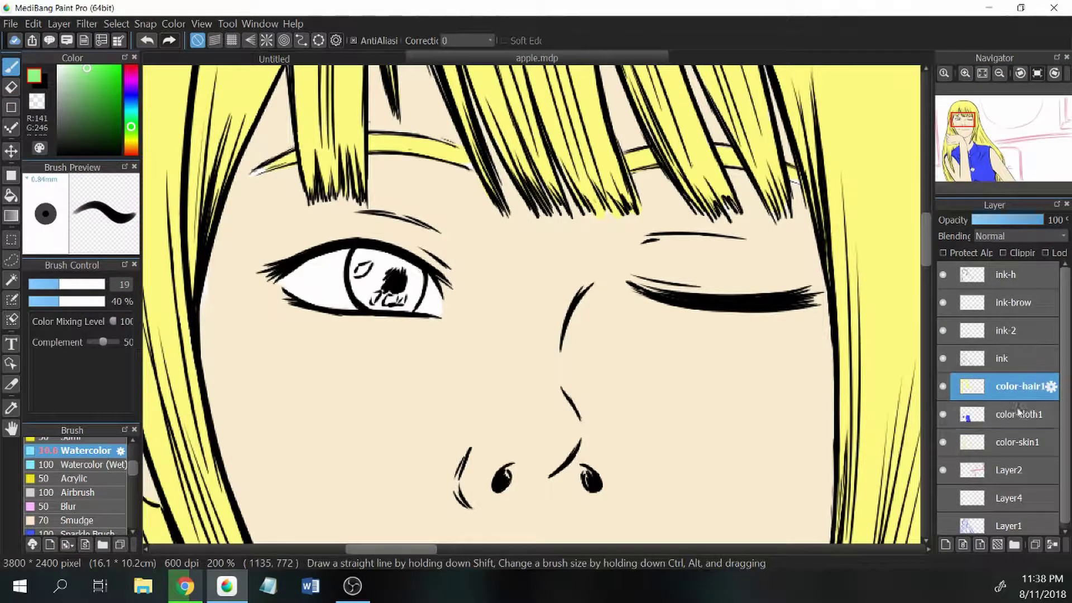
pyautogui.doubleClick(988, 386)
pyautogui.write('color-eye-')
pyautogui.press('Return')
pyautogui.moveTo(358, 262)
pyautogui.mouseDown()
pyautogui.moveTo(391, 290)
pyautogui.moveTo(385, 241)
pyautogui.mouseUp()
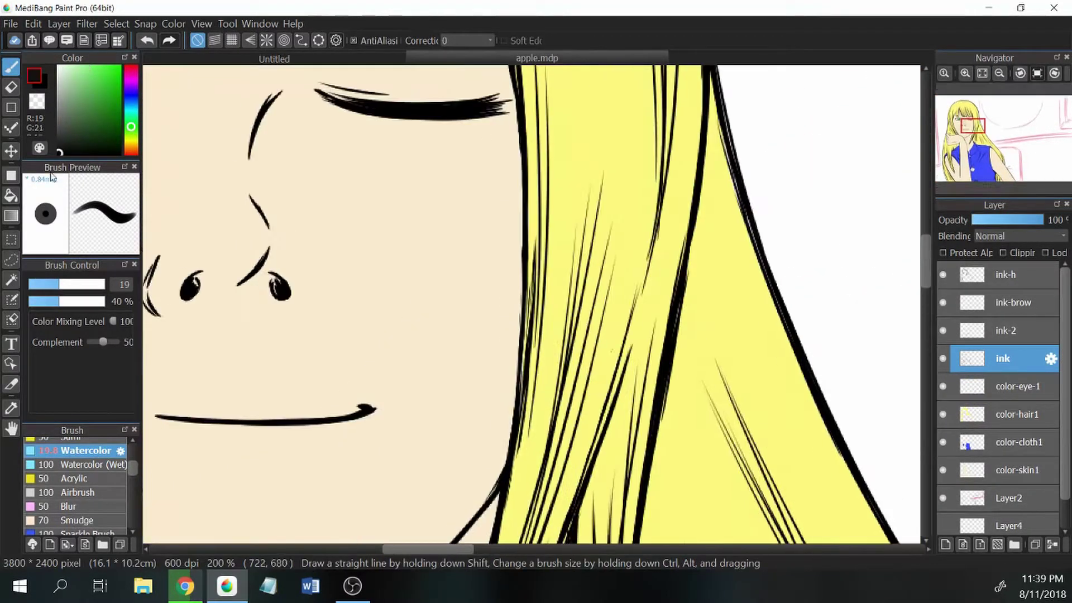
# - Erase parts of the nose lines on the ink layer and redraw them with the Pen (Sharp) brush
pyautogui.press('e')
pyautogui.moveTo(558, 221); pyautogui.dragTo(536, 250)
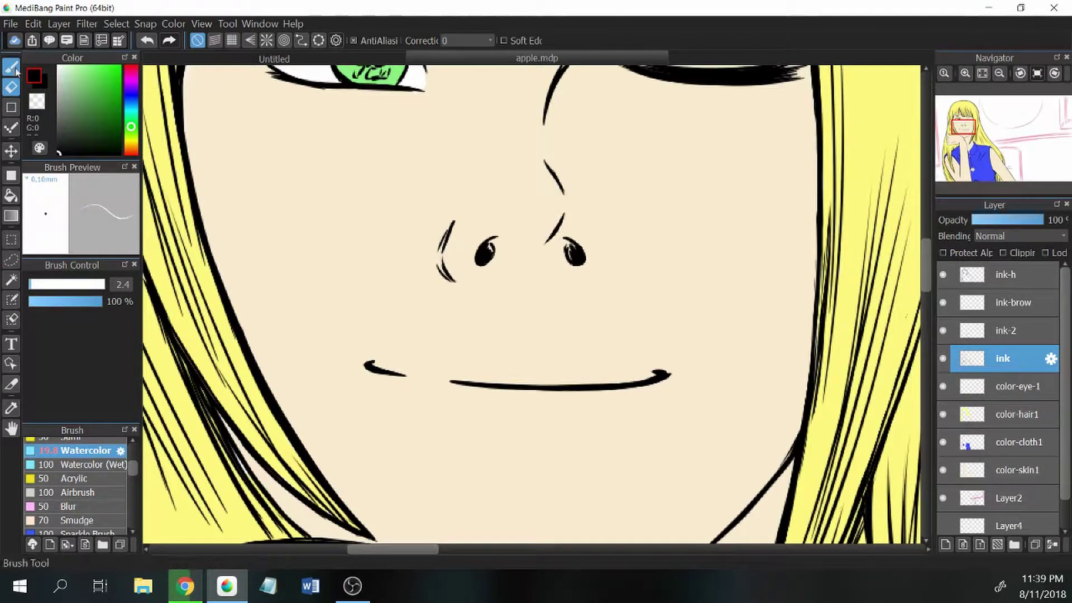
pyautogui.press('b')
pyautogui.moveTo(541, 155)
pyautogui.mouseDown()
pyautogui.moveTo(560, 188)
pyautogui.moveTo(535, 262)
pyautogui.mouseUp()
# - Thin the nose tip and nose bridge lines with the eraser
pyautogui.press('e')
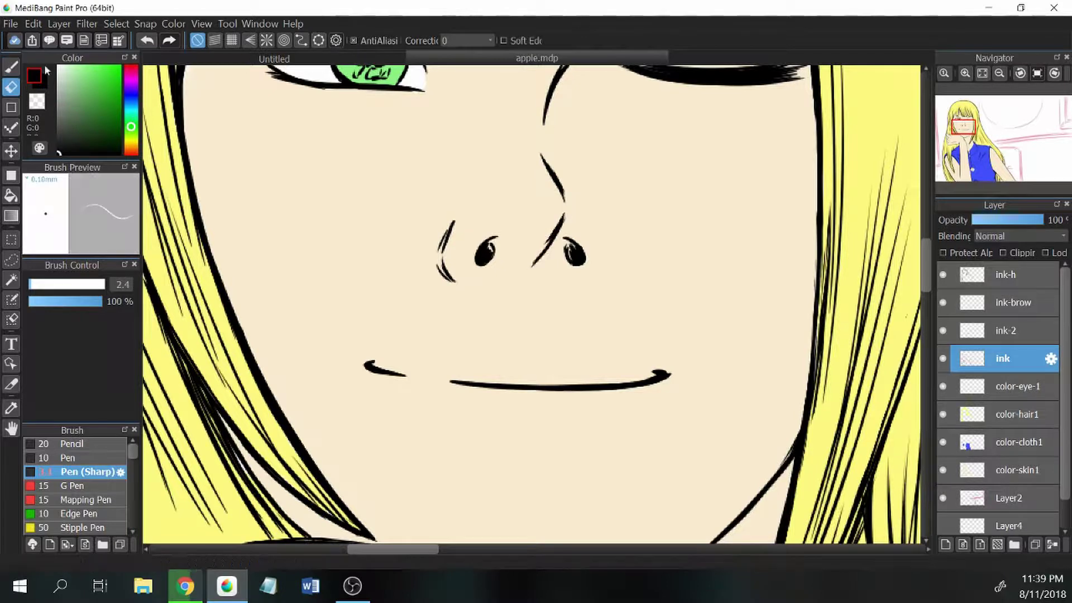
pyautogui.moveTo(569, 212); pyautogui.dragTo(550, 238)
pyautogui.moveTo(555, 96); pyautogui.dragTo(624, 252)
pyautogui.moveTo(642, 215); pyautogui.dragTo(625, 253)
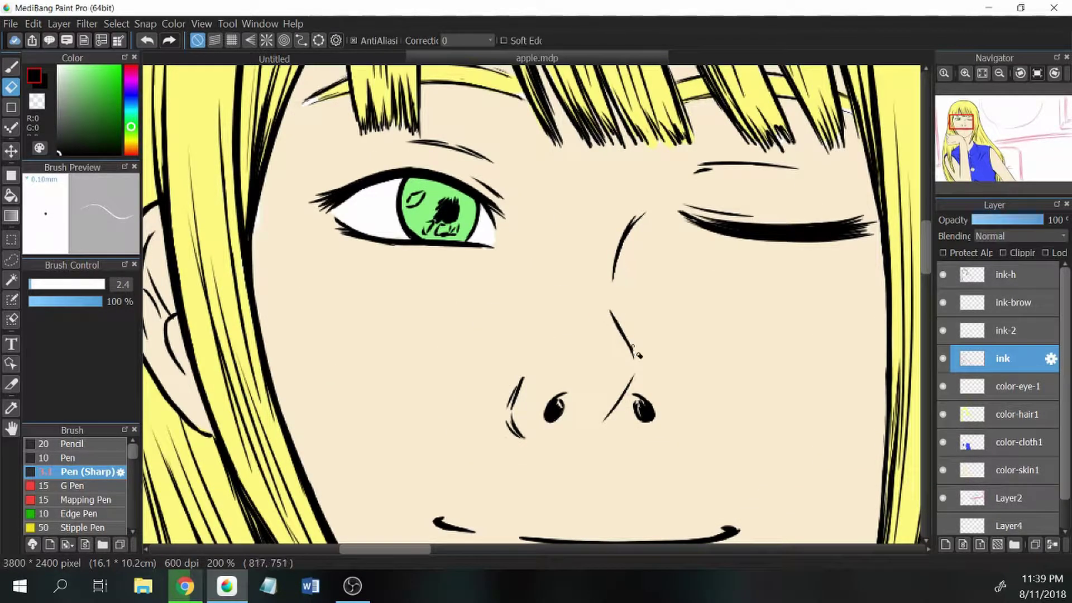
# - Return to the brush and add a new layer directly above color-skin1
pyautogui.hotkey('ctrl', '0')
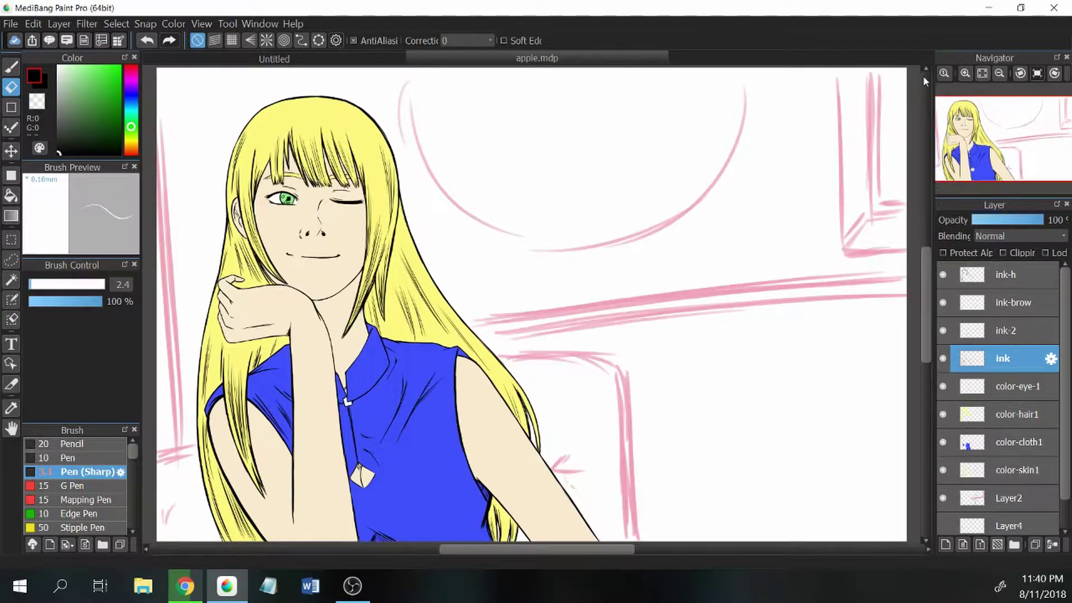
pyautogui.press('b')
pyautogui.click(1017, 470)
pyautogui.hotkey('ctrl', 'shift', 'n')
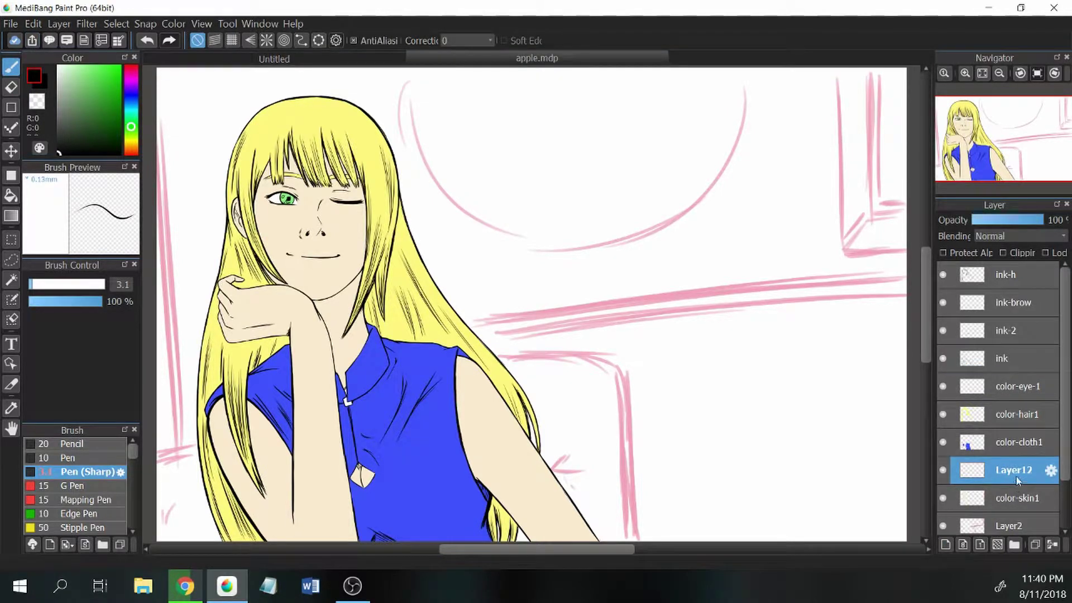
# - Name the new layer skin2 and set up the Watercolor brush with a light peach-orange (R 252, G 189)
pyautogui.doubleClick(1017, 477)
pyautogui.write('skin2')
pyautogui.press('Return')
pyautogui.scroll(3, 536, 302)
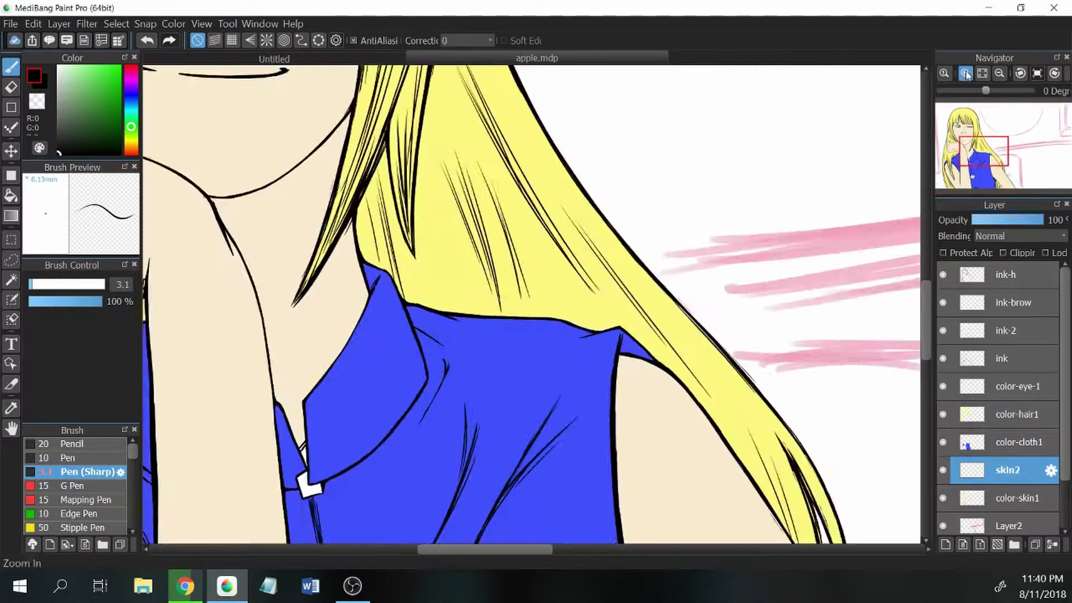
pyautogui.click(75, 67)
pyautogui.click(81, 66)
pyautogui.scroll(-3, 75, 486)
pyautogui.click(84, 469)
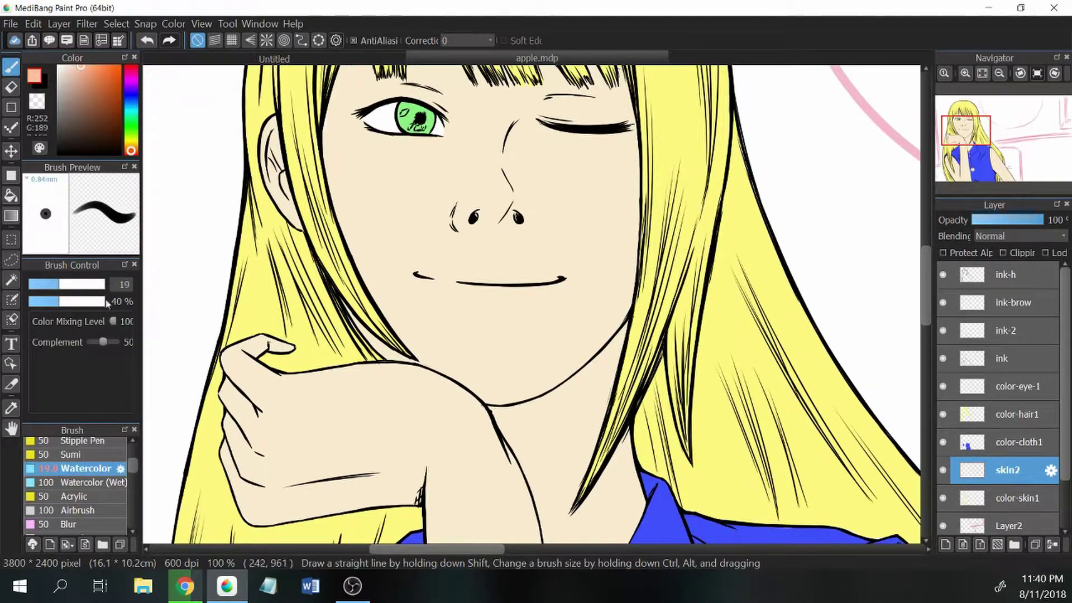
# - Paint peach shading on the jaw beside the hair and along the nose, then erase the excess around the nose
pyautogui.moveTo(343, 301)
pyautogui.mouseDown()
pyautogui.moveTo(379, 351)
pyautogui.moveTo(362, 329)
pyautogui.mouseUp()
pyautogui.moveTo(513, 122); pyautogui.dragTo(505, 223)
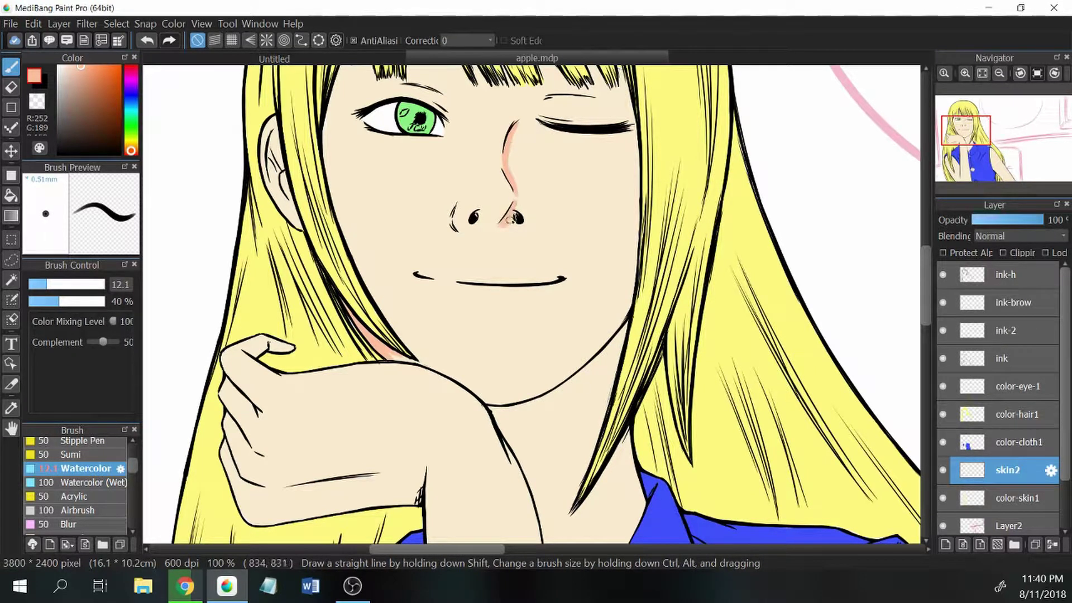
pyautogui.moveTo(511, 144); pyautogui.dragTo(513, 225)
pyautogui.press('e')
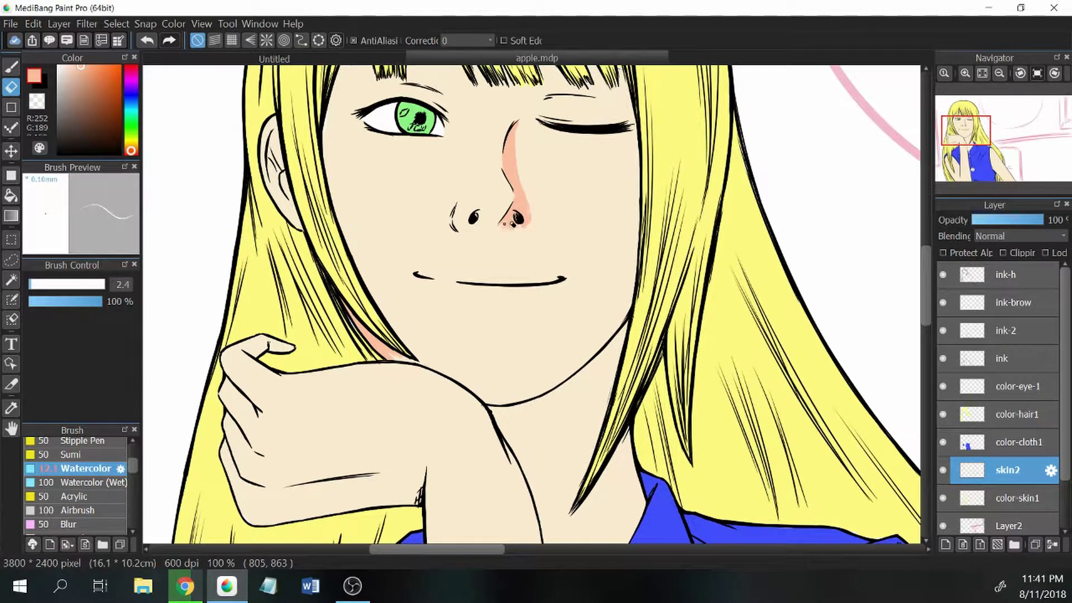
pyautogui.moveTo(526, 137); pyautogui.dragTo(521, 174)
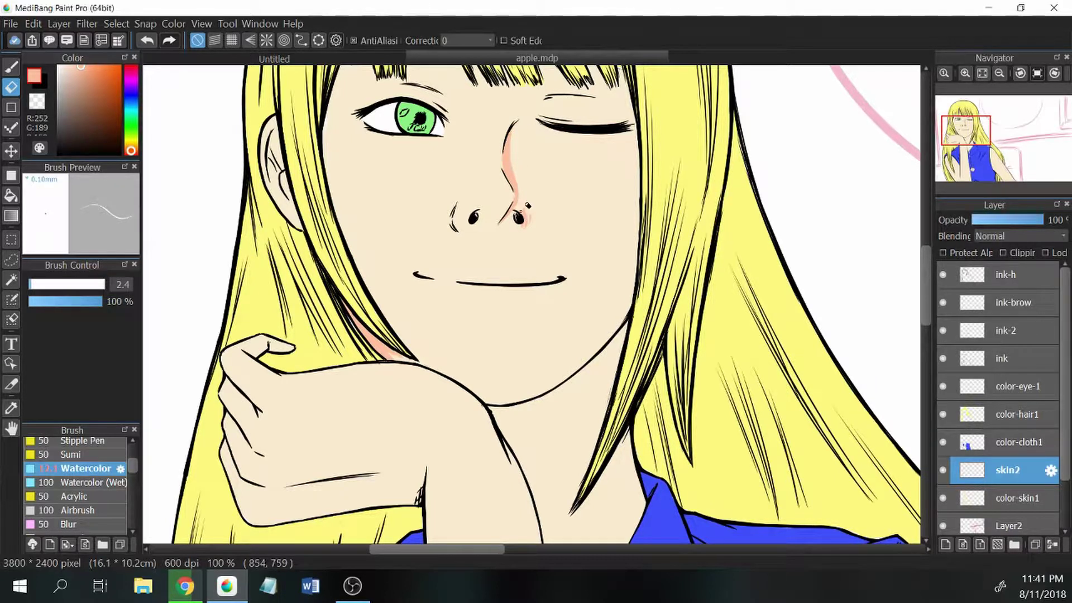
# - Shade the inner ear and the neck under the chin in peach, trimming the neck shading with the eraser
pyautogui.press('b')
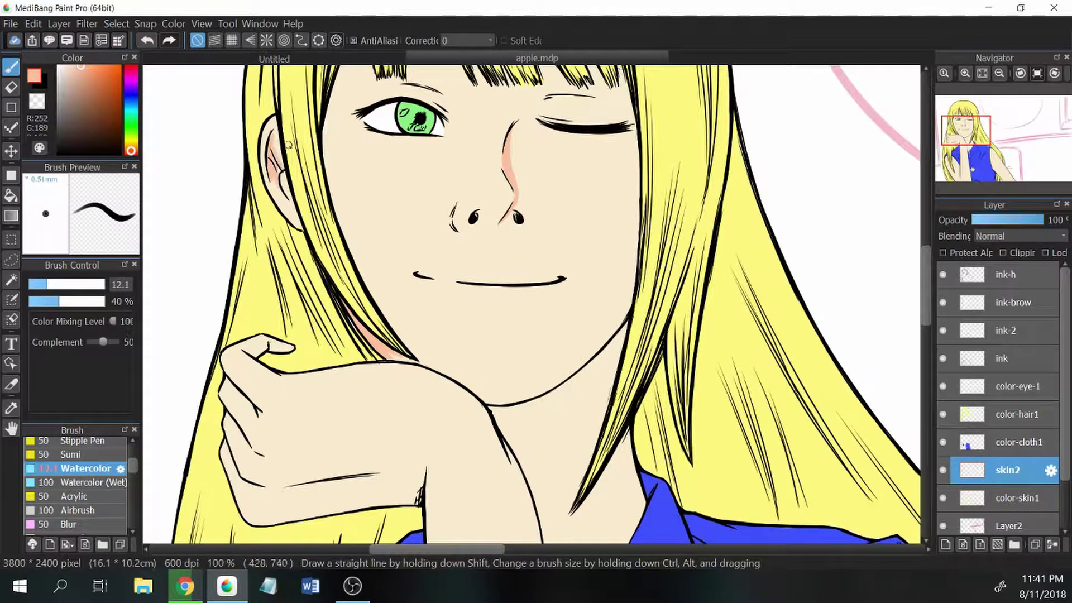
pyautogui.moveTo(606, 349)
pyautogui.mouseDown()
pyautogui.moveTo(537, 398)
pyautogui.moveTo(510, 438)
pyautogui.moveTo(522, 466)
pyautogui.mouseUp()
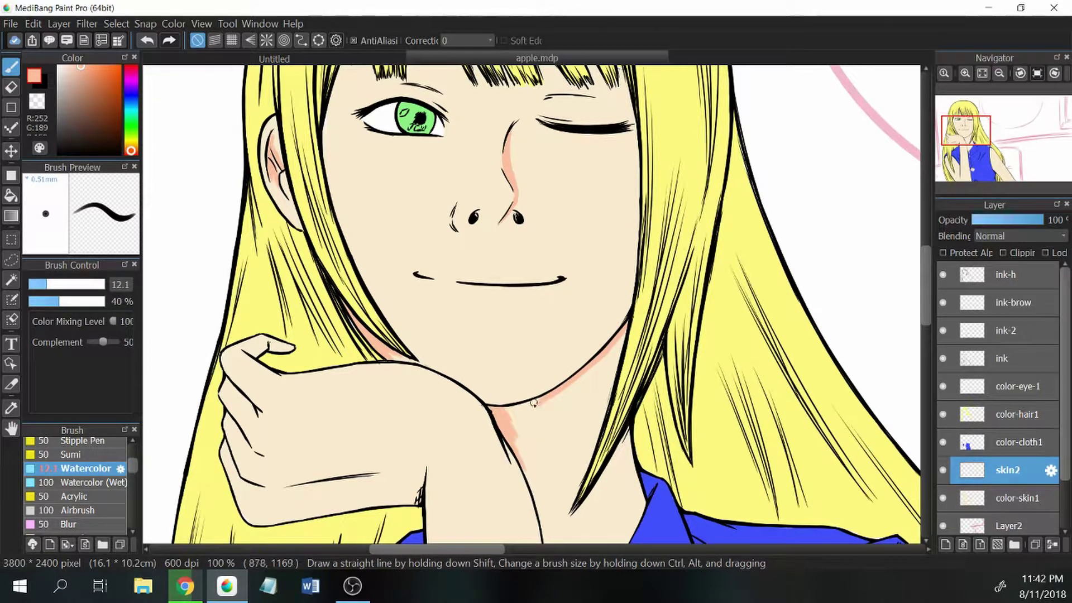
pyautogui.moveTo(534, 403)
pyautogui.mouseDown()
pyautogui.moveTo(600, 406)
pyautogui.moveTo(594, 441)
pyautogui.moveTo(592, 425)
pyautogui.moveTo(512, 409)
pyautogui.moveTo(542, 444)
pyautogui.mouseUp()
pyautogui.moveTo(592, 414); pyautogui.dragTo(664, 129)
pyautogui.press('e')
pyautogui.moveTo(651, 212); pyautogui.dragTo(666, 128)
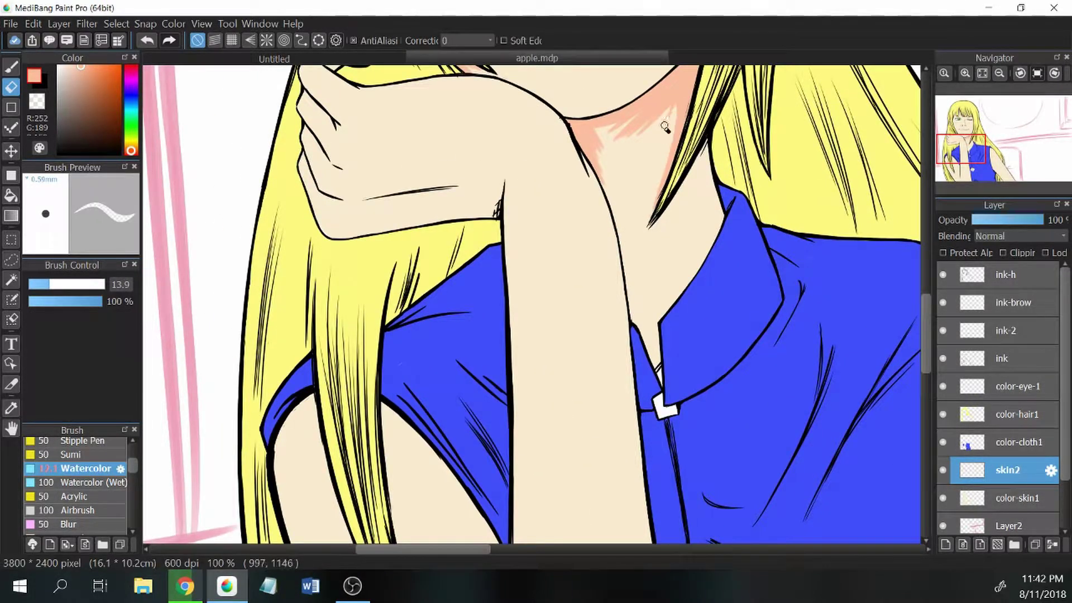
# - Shade the skin at the collar opening and the side of the neck behind the hanging hair strands
pyautogui.press('b')
pyautogui.moveTo(662, 332); pyautogui.dragTo(654, 368)
pyautogui.moveTo(709, 196); pyautogui.dragTo(712, 142)
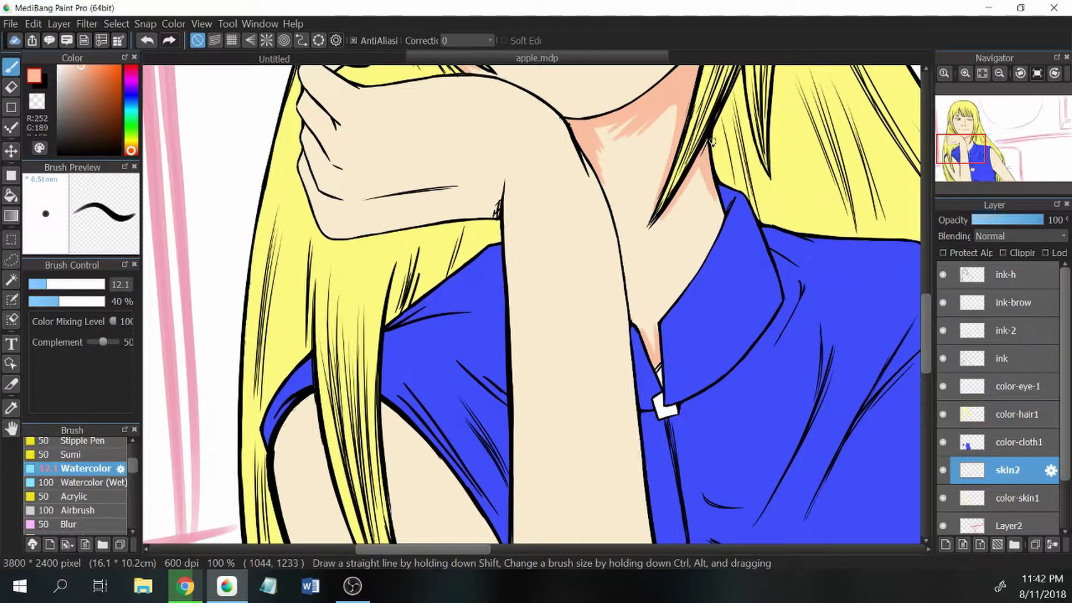
# - Shade the forehead beneath the bangs in peach, then shade the eyelids at brush size 7.3
pyautogui.scroll(5, 302, 204)
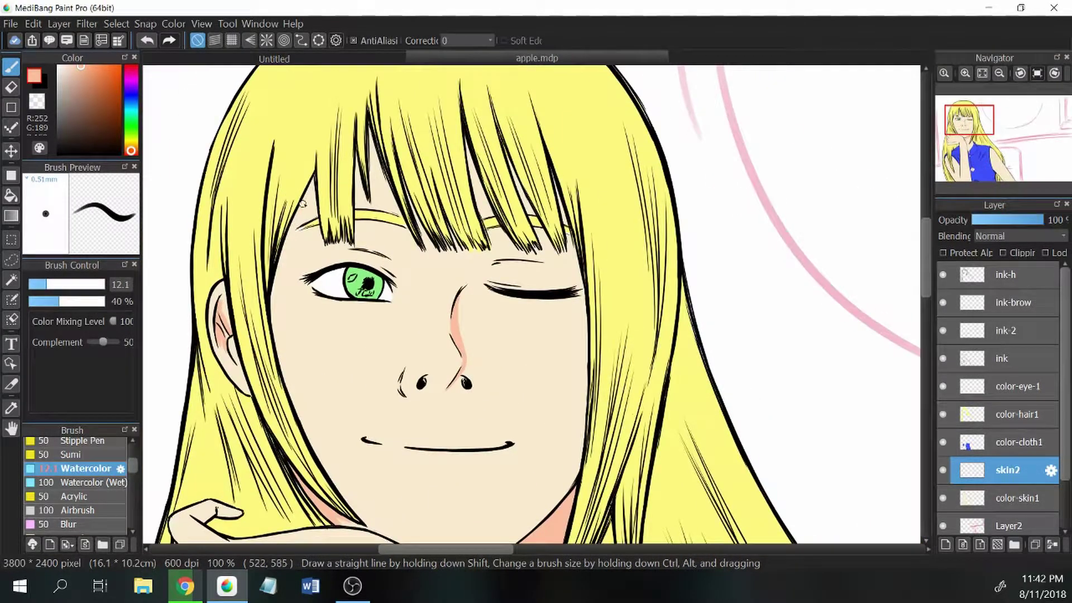
pyautogui.moveTo(302, 204); pyautogui.dragTo(273, 287)
pyautogui.moveTo(316, 196); pyautogui.dragTo(285, 255)
pyautogui.moveTo(317, 177)
pyautogui.mouseDown()
pyautogui.moveTo(357, 164)
pyautogui.moveTo(370, 134)
pyautogui.moveTo(398, 218)
pyautogui.mouseUp()
pyautogui.moveTo(414, 205); pyautogui.dragTo(427, 238)
pyautogui.moveTo(468, 147); pyautogui.dragTo(485, 201)
pyautogui.moveTo(514, 164); pyautogui.dragTo(584, 310)
pyautogui.hotkey('ctrl', 'alt', 'Left')
pyautogui.moveTo(510, 308); pyautogui.dragTo(510, 352)
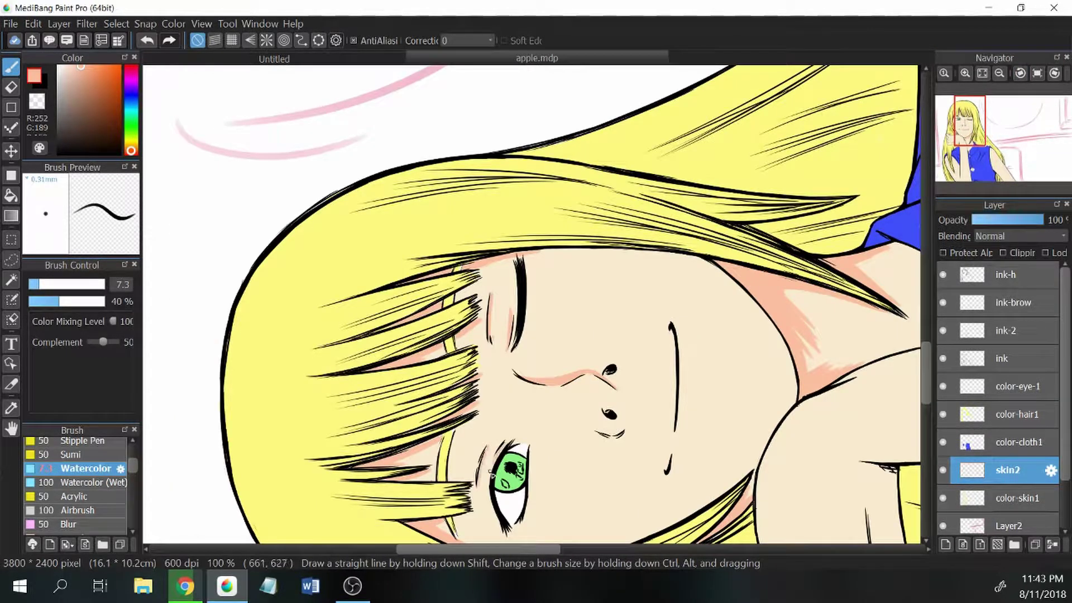
pyautogui.hotkey('ctrl', '0')
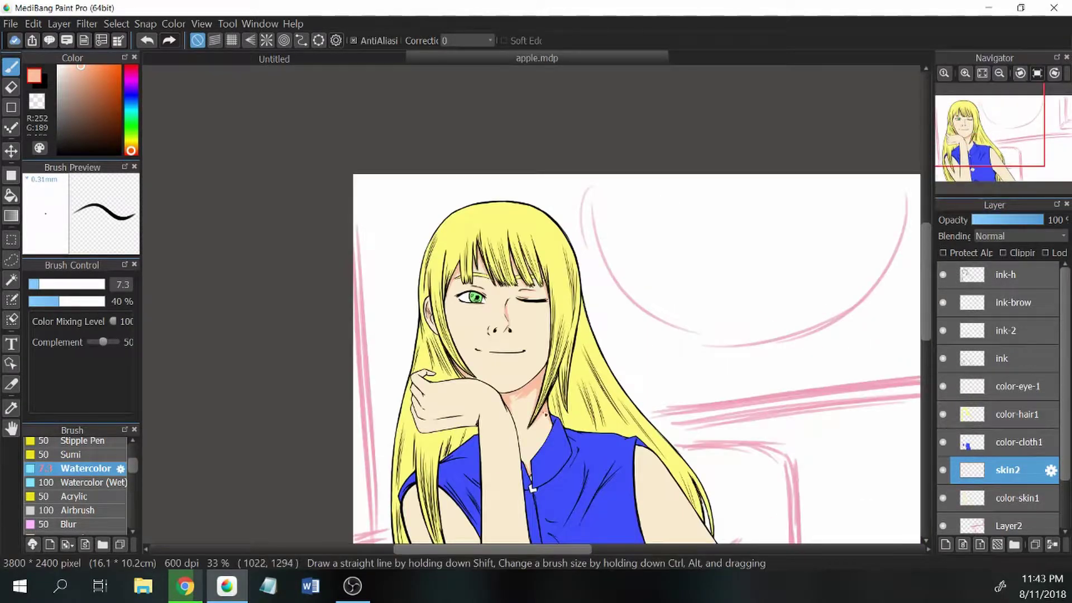
# - Erase the excess peach shading from the neck below the chin
pyautogui.scroll(4, 540, 306)
pyautogui.scroll(-7, 474, 354)
pyautogui.press('e')
pyautogui.moveTo(474, 354)
pyautogui.mouseDown()
pyautogui.moveTo(464, 329)
pyautogui.moveTo(465, 283)
pyautogui.moveTo(484, 312)
pyautogui.moveTo(474, 285)
pyautogui.moveTo(535, 307)
pyautogui.moveTo(531, 299)
pyautogui.moveTo(488, 312)
pyautogui.moveTo(587, 254)
pyautogui.moveTo(581, 273)
pyautogui.moveTo(510, 313)
pyautogui.moveTo(611, 260)
pyautogui.moveTo(604, 269)
pyautogui.moveTo(612, 242)
pyautogui.moveTo(554, 474)
pyautogui.mouseUp()
pyautogui.hotkey('ctrl', 'alt', '0')
# - Paint a shadow strip down the neck to the collar opening and thin it with the eraser
pyautogui.scroll(-5, 554, 473)
pyautogui.press('b')
pyautogui.moveTo(580, 360)
pyautogui.mouseDown()
pyautogui.moveTo(590, 232)
pyautogui.moveTo(580, 368)
pyautogui.mouseUp()
pyautogui.moveTo(659, 212); pyautogui.dragTo(620, 318)
pyautogui.press('e')
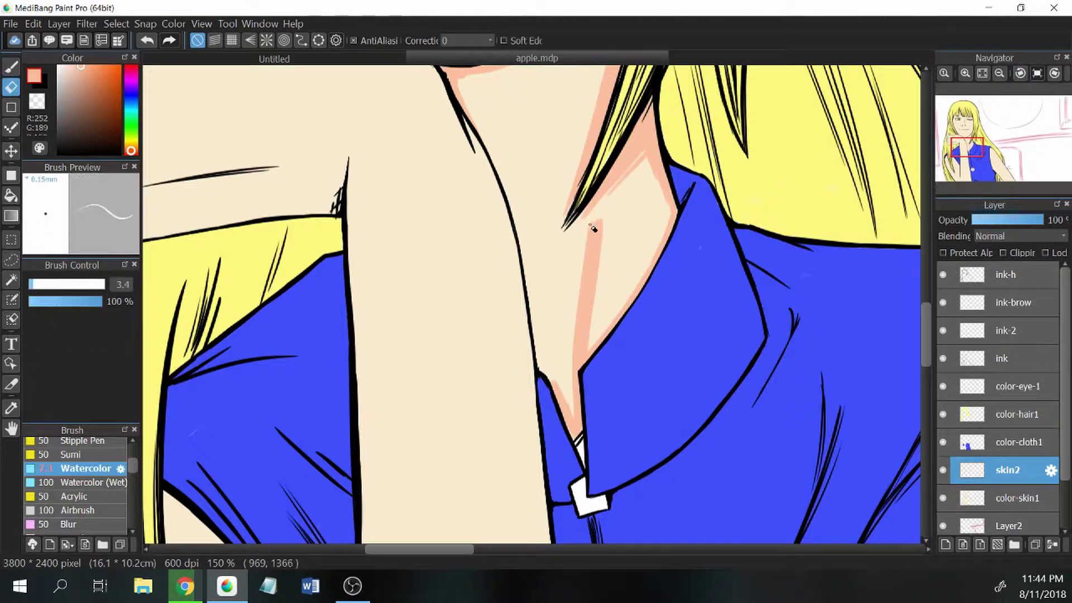
pyautogui.moveTo(593, 229)
pyautogui.mouseDown()
pyautogui.moveTo(578, 288)
pyautogui.moveTo(595, 209)
pyautogui.moveTo(586, 349)
pyautogui.mouseUp()
pyautogui.scroll(-5, 587, 349)
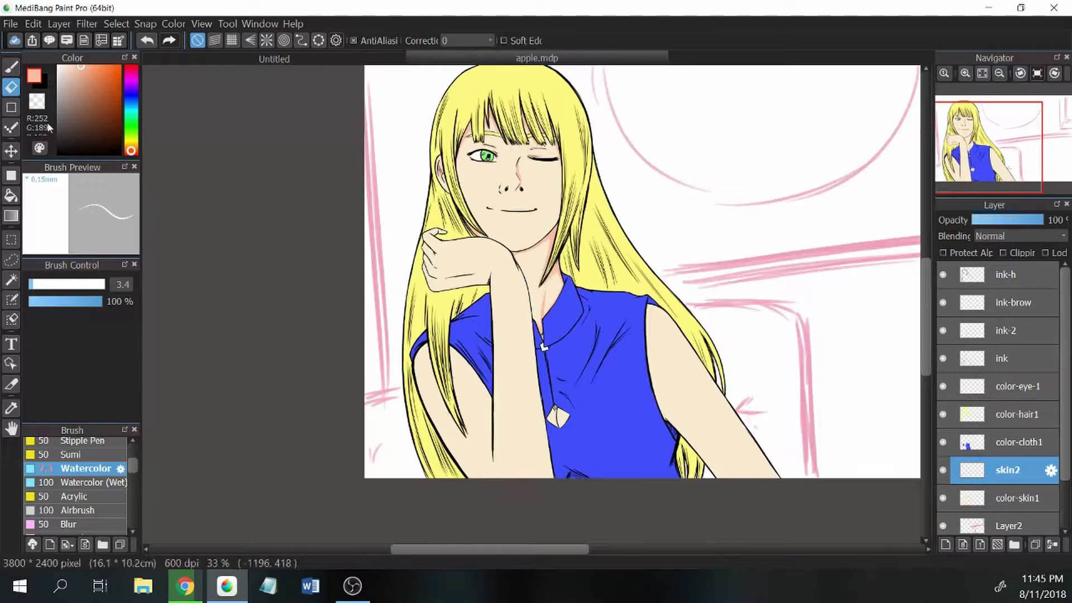
# - Shade the bent arm around the sleeve and hair strands, along the forearm line, and inside the shirt's diamond cut-out
pyautogui.press('b')
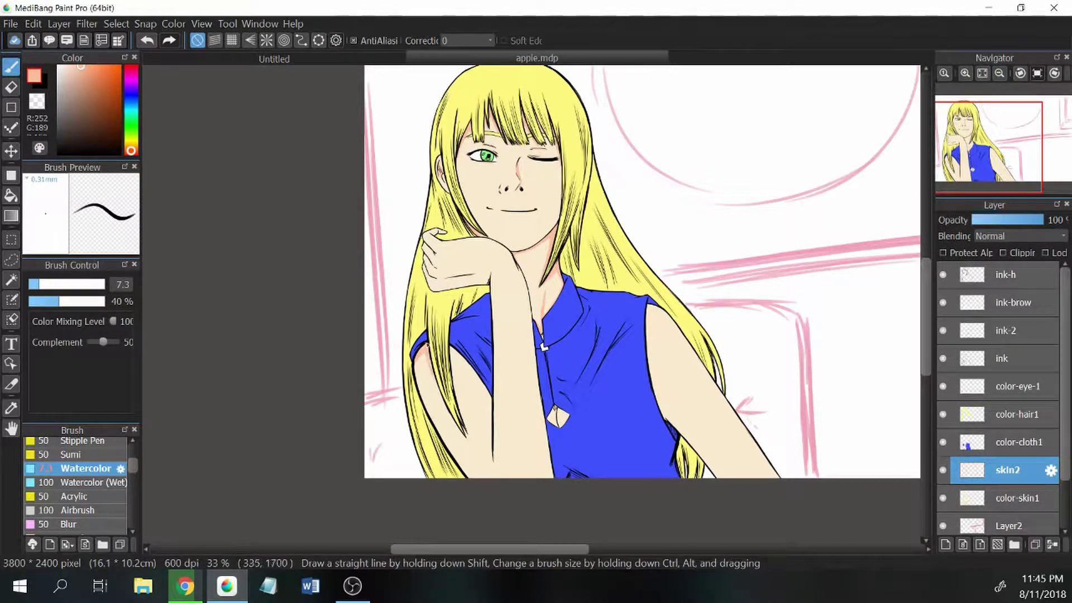
pyautogui.scroll(2, 451, 360)
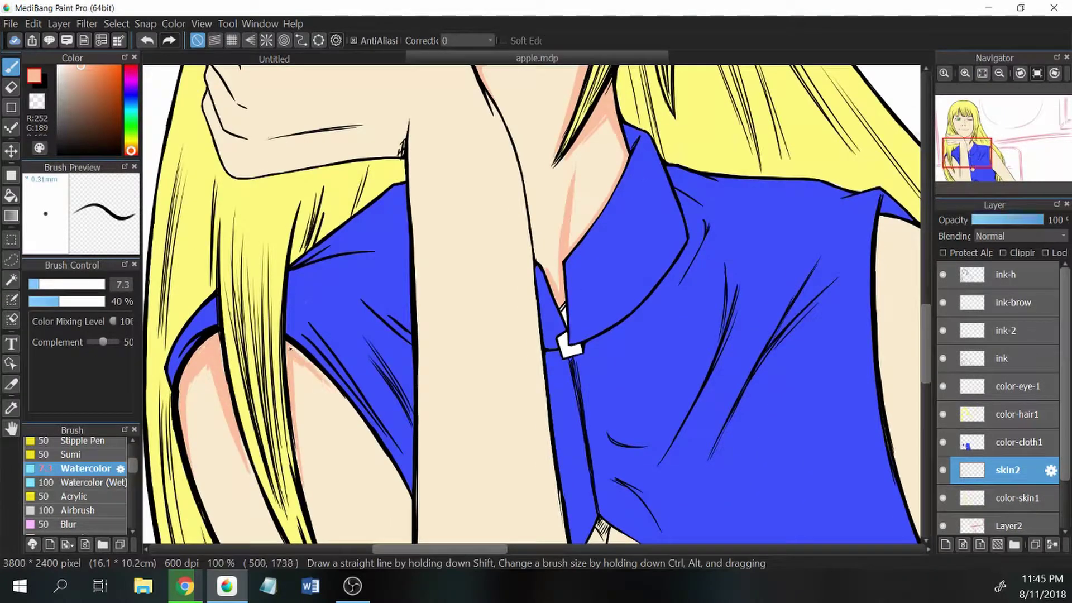
pyautogui.scroll(1, 549, 272)
pyautogui.moveTo(549, 272)
pyautogui.mouseDown()
pyautogui.moveTo(551, 447)
pyautogui.moveTo(540, 296)
pyautogui.mouseUp()
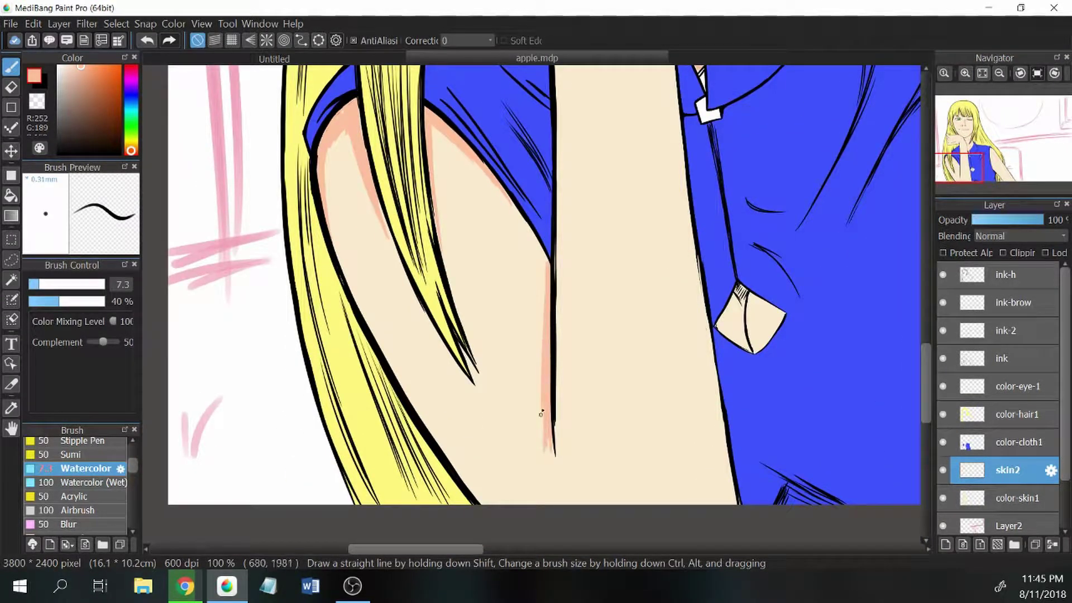
pyautogui.moveTo(739, 290)
pyautogui.mouseDown()
pyautogui.moveTo(556, 274)
pyautogui.moveTo(563, 331)
pyautogui.mouseUp()
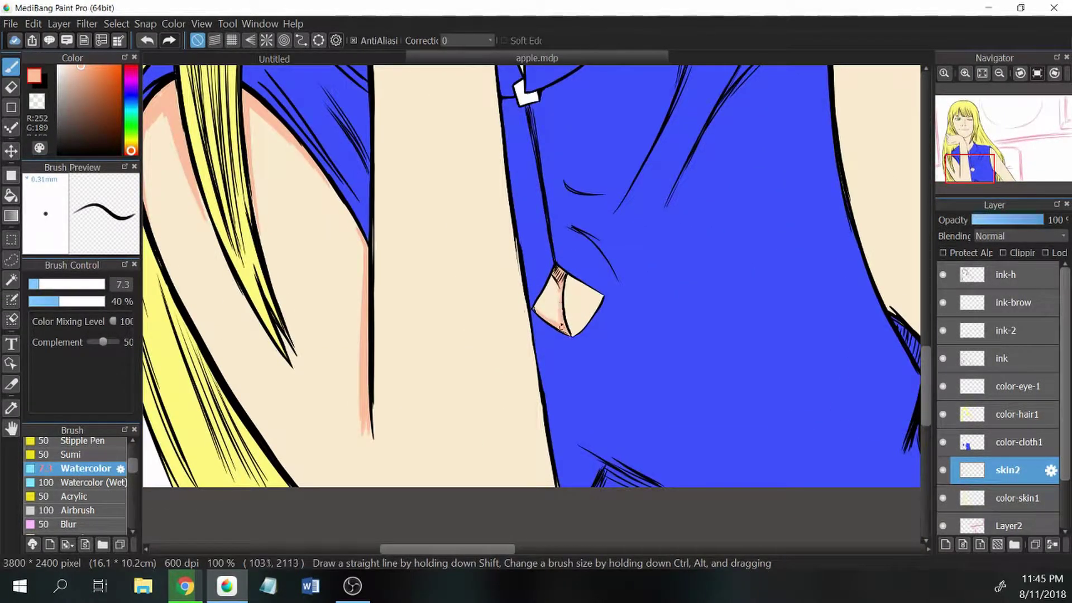
# - Shade the raised wrist, the finger creases and the hand's lower edge in peach
pyautogui.moveTo(970, 168); pyautogui.dragTo(971, 146)
pyautogui.moveTo(425, 208); pyautogui.dragTo(450, 278)
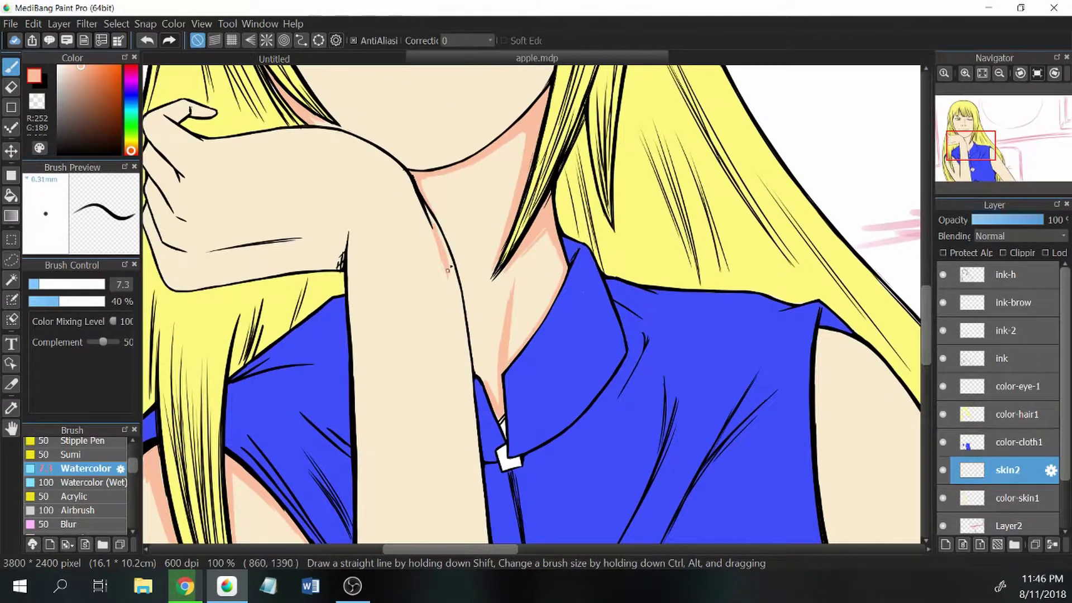
pyautogui.press('e')
pyautogui.press('b')
pyautogui.moveTo(972, 146); pyautogui.dragTo(952, 142)
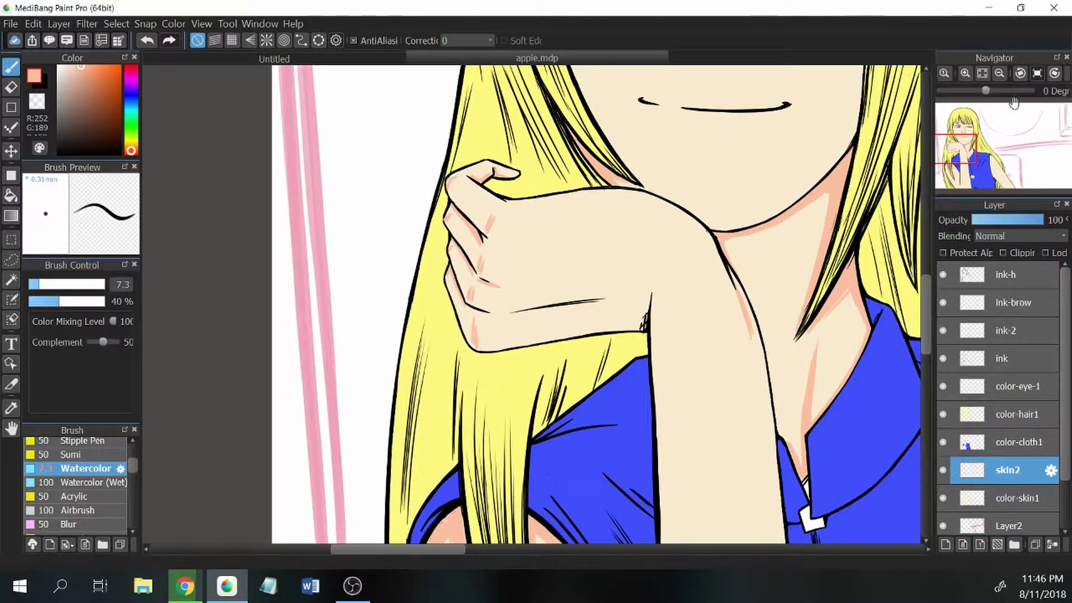
pyautogui.hotkey('ctrl', 'Left')
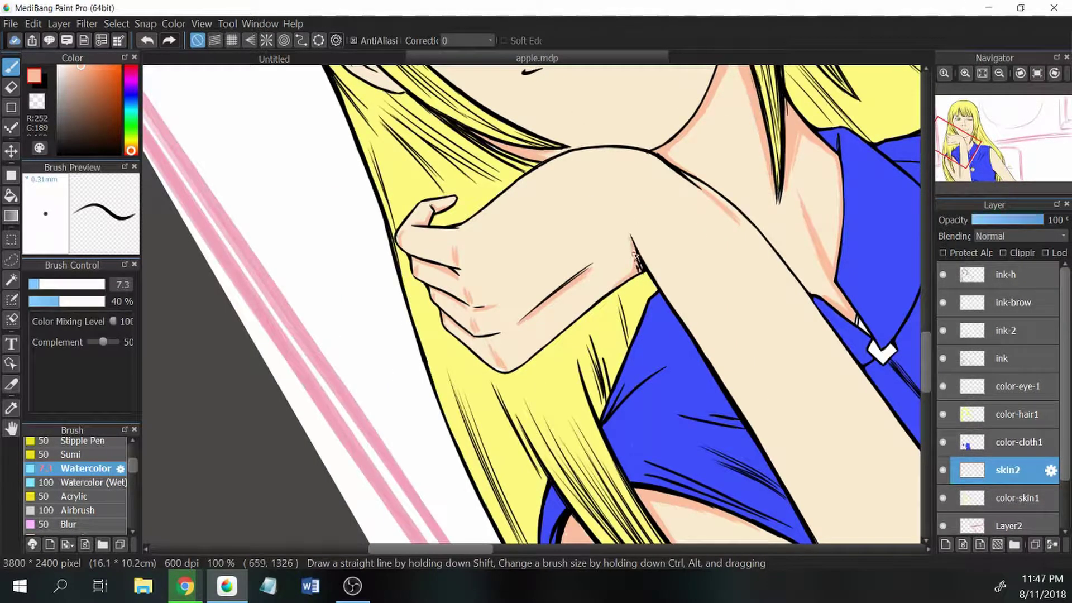
pyautogui.hotkey('ctrl', 'Right')
# - Shade the extended arm along the shirt's armhole, the shoulder and the edge under the hair
pyautogui.moveTo(959, 142); pyautogui.dragTo(992, 168)
pyautogui.moveTo(503, 134); pyautogui.dragTo(551, 313)
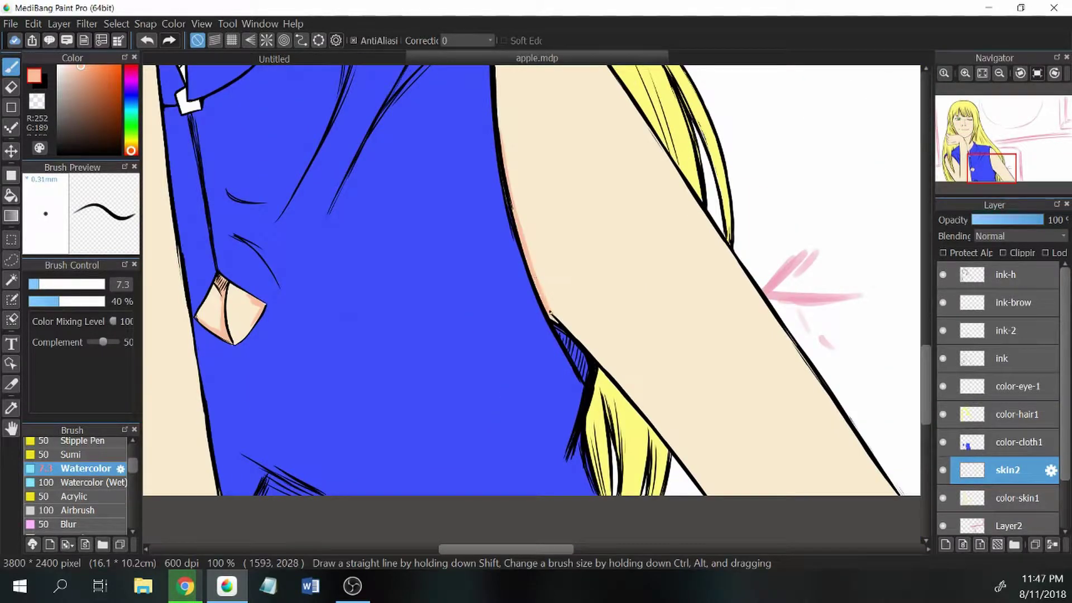
pyautogui.moveTo(992, 168); pyautogui.dragTo(986, 154)
pyautogui.moveTo(555, 162)
pyautogui.mouseDown()
pyautogui.moveTo(565, 310)
pyautogui.moveTo(600, 464)
pyautogui.moveTo(645, 535)
pyautogui.mouseUp()
pyautogui.moveTo(988, 158); pyautogui.dragTo(1002, 180)
pyautogui.scroll(5, 726, 251)
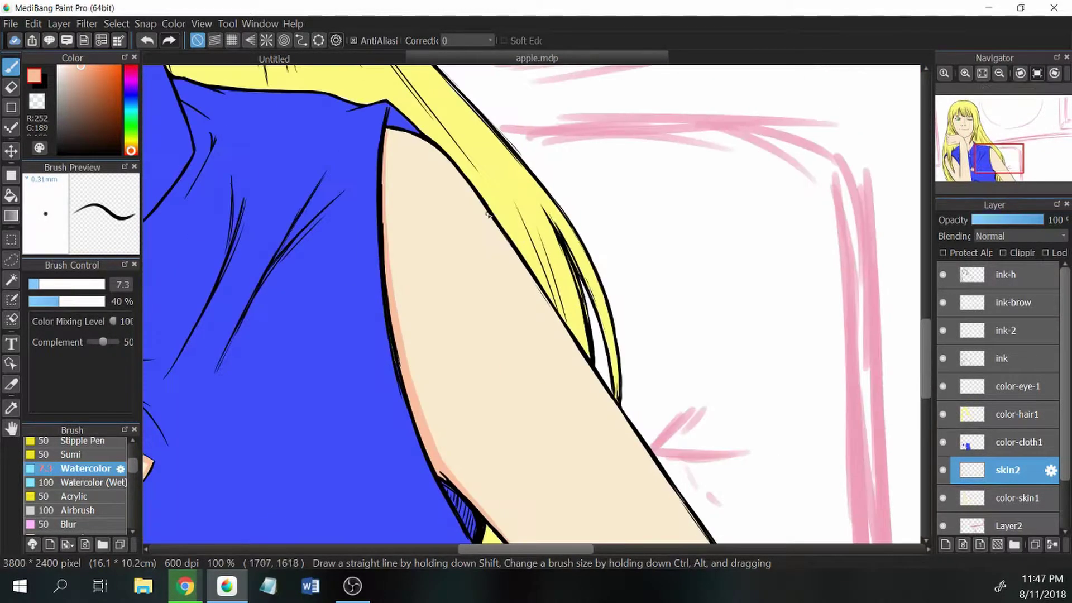
pyautogui.hotkey('ctrl', 'Left')
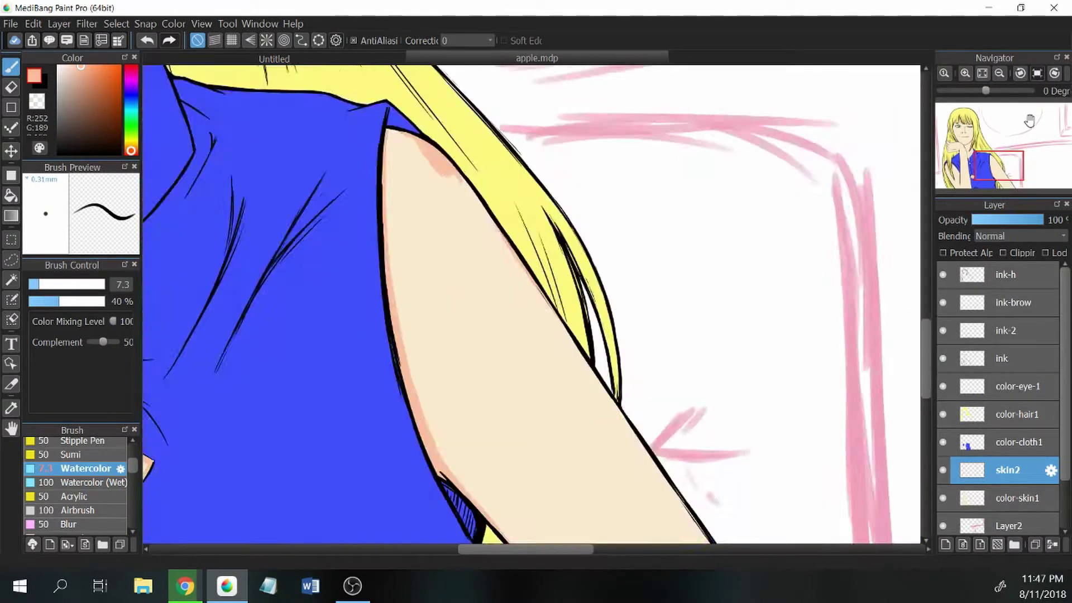
pyautogui.moveTo(994, 145); pyautogui.dragTo(1005, 134)
pyautogui.click(1038, 73)
# - Add a layer named cloth2 directly above color-cloth1
pyautogui.click(1019, 441)
pyautogui.hotkey('ctrl', 'shift', 'n')
pyautogui.doubleClick(1011, 441)
pyautogui.write('cloth2')
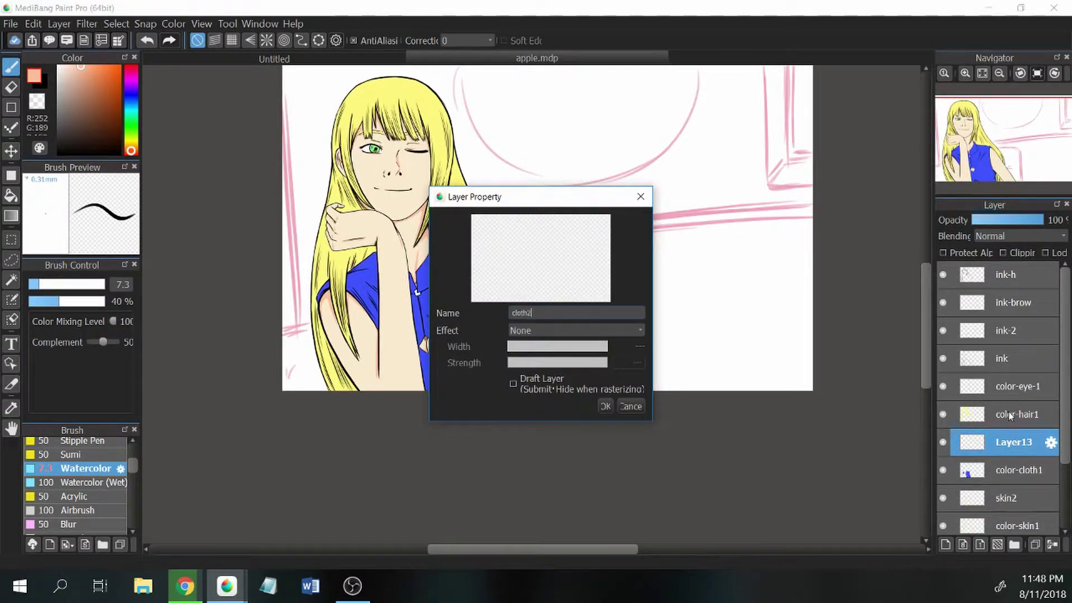
pyautogui.press('Return')
# - Choose a dark purple (R 75, G 20) and shade the folds of the shirt sleeve behind the raised forearm
pyautogui.scroll(5, 536, 302)
pyautogui.click(131, 83)
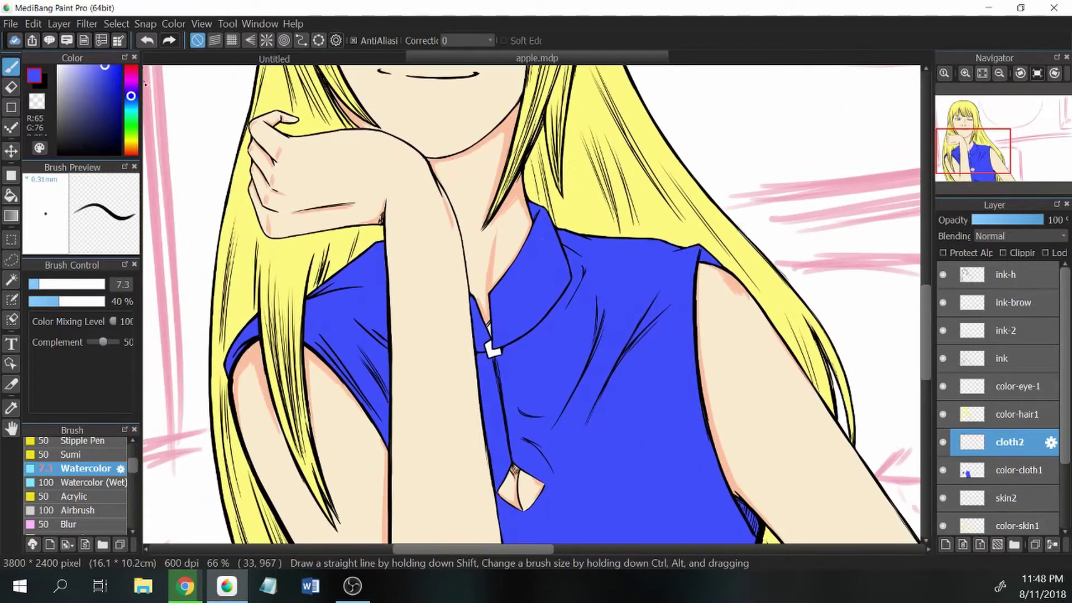
pyautogui.moveTo(131, 84); pyautogui.dragTo(130, 89)
pyautogui.click(113, 104)
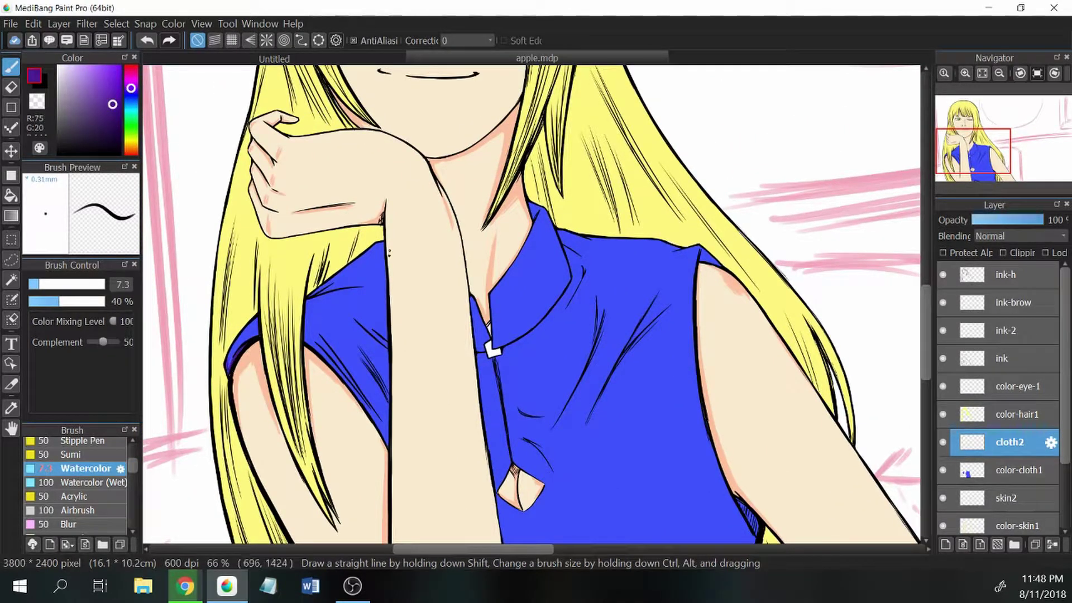
pyautogui.moveTo(338, 274); pyautogui.dragTo(310, 295)
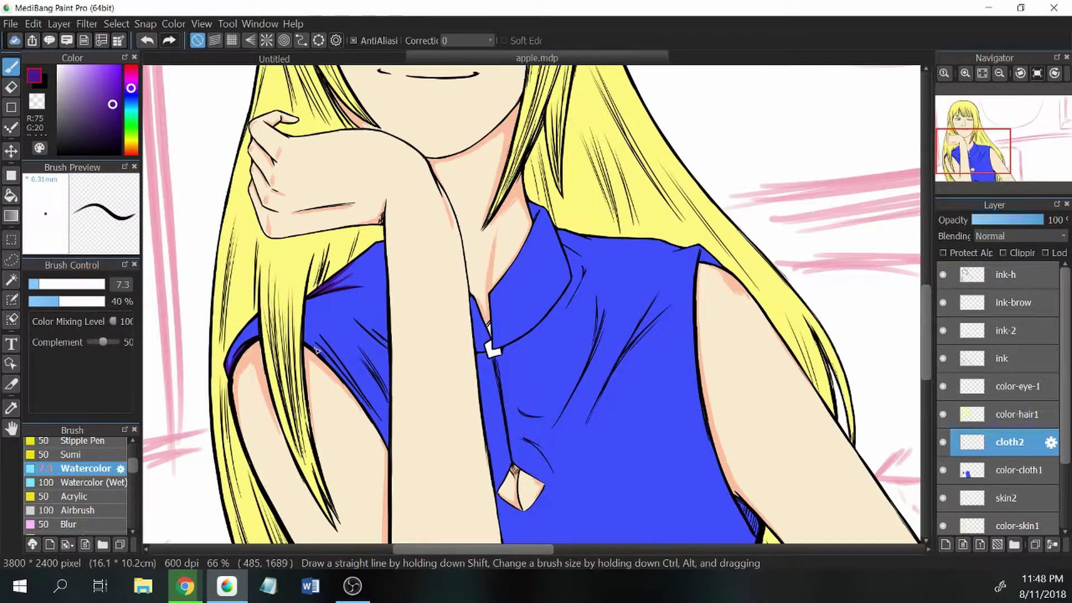
pyautogui.moveTo(316, 350)
pyautogui.mouseDown()
pyautogui.moveTo(384, 438)
pyautogui.moveTo(374, 411)
pyautogui.mouseUp()
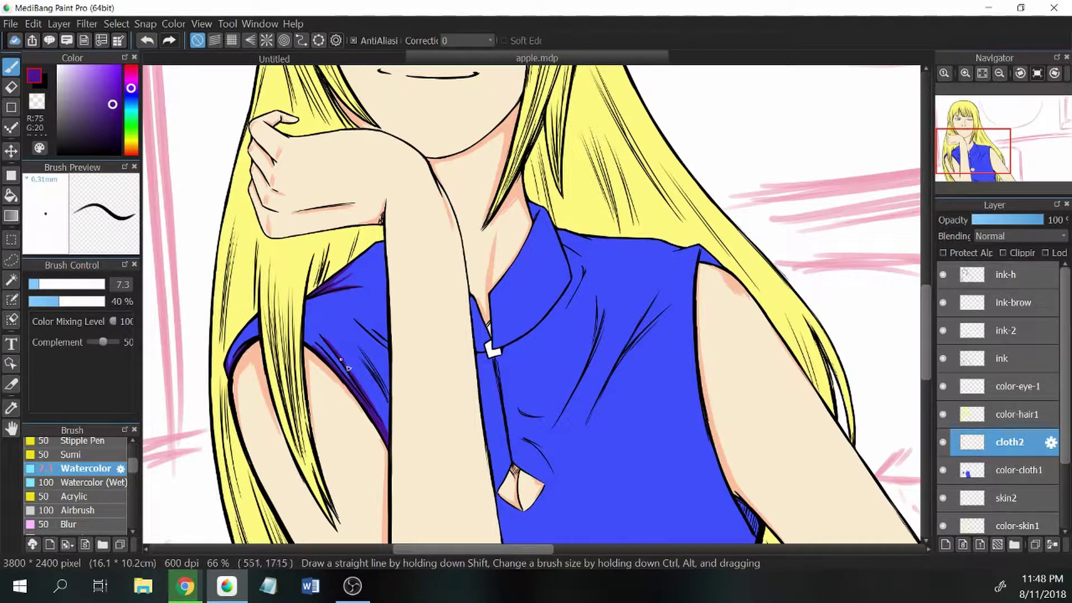
pyautogui.moveTo(348, 368); pyautogui.dragTo(382, 405)
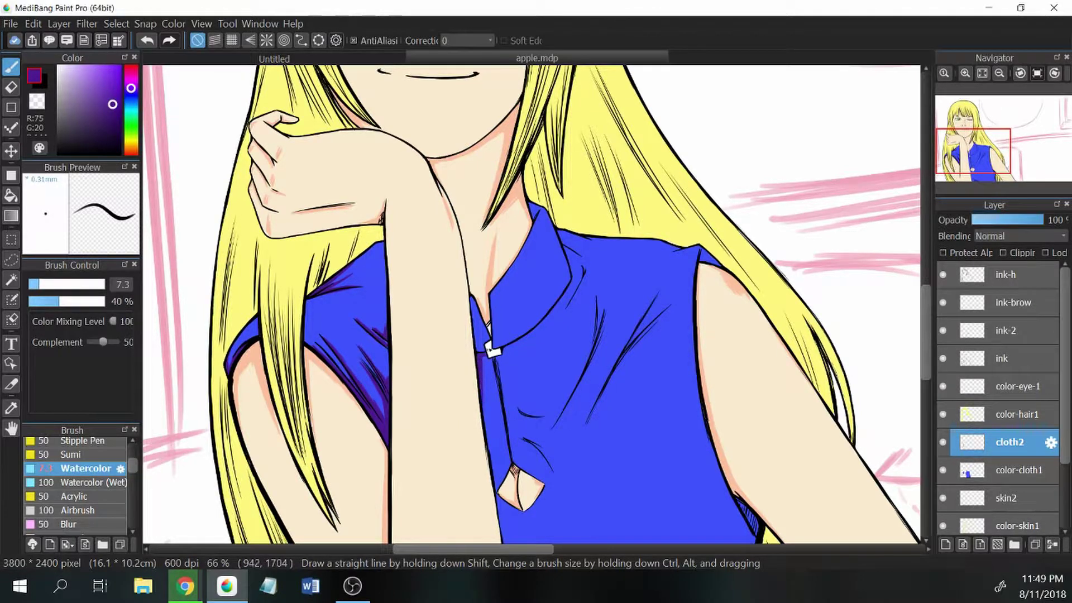
# - Shade the shirt's front placket, the collar edge and the folds beside the collar in dark purple
pyautogui.moveTo(493, 351); pyautogui.dragTo(507, 425)
pyautogui.moveTo(501, 352); pyautogui.dragTo(506, 371)
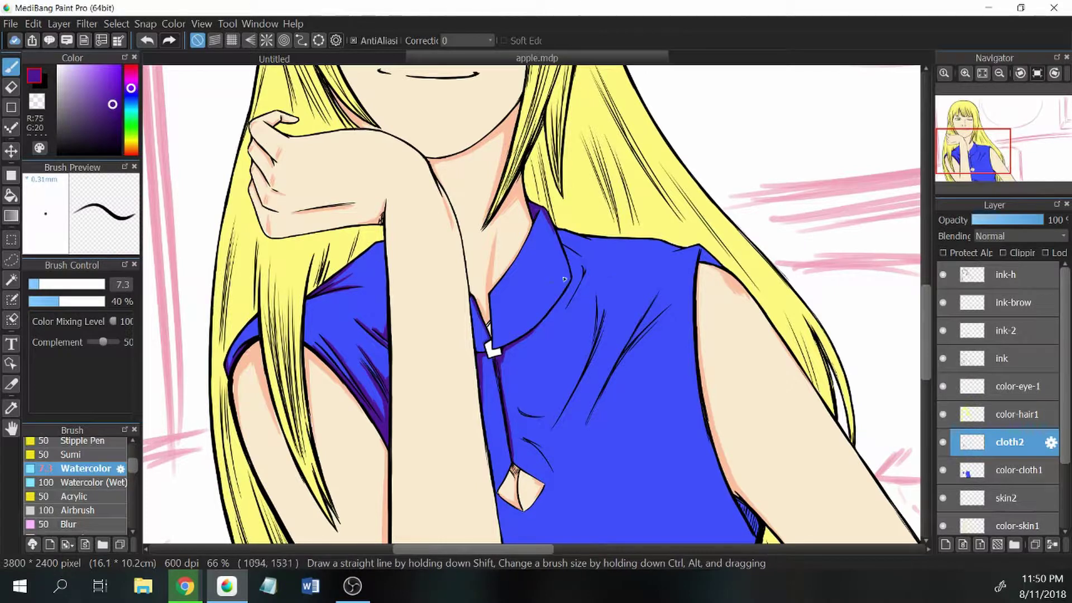
pyautogui.moveTo(594, 275); pyautogui.dragTo(566, 315)
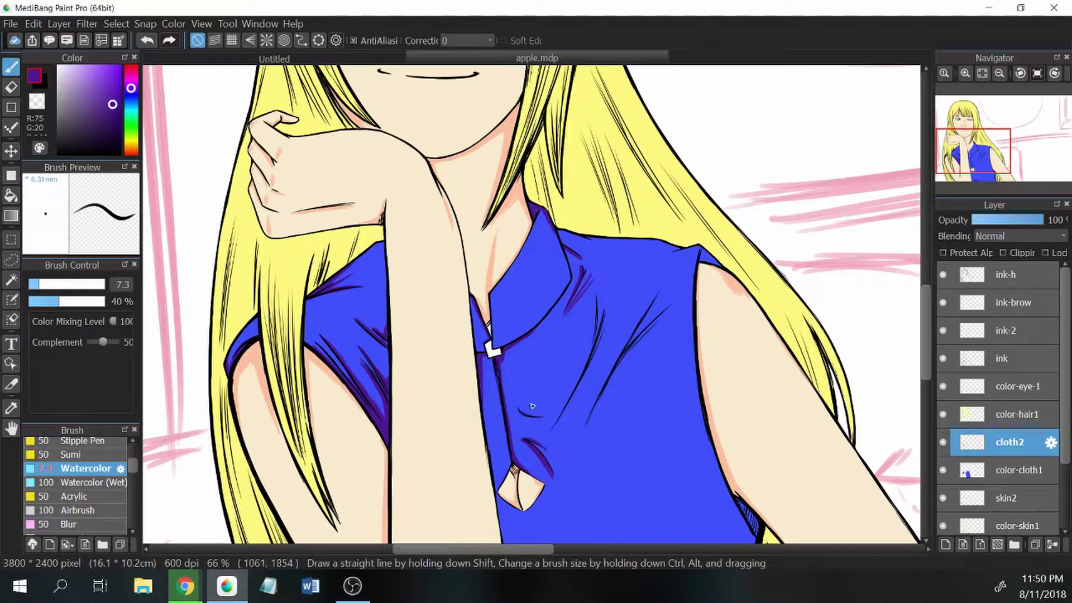
# - Paint dark purple shadows along the long diagonal chest folds of the shirt
pyautogui.moveTo(599, 295); pyautogui.dragTo(553, 429)
pyautogui.moveTo(659, 289); pyautogui.dragTo(583, 430)
pyautogui.moveTo(672, 308); pyautogui.dragTo(585, 429)
pyautogui.moveTo(642, 343); pyautogui.dragTo(581, 439)
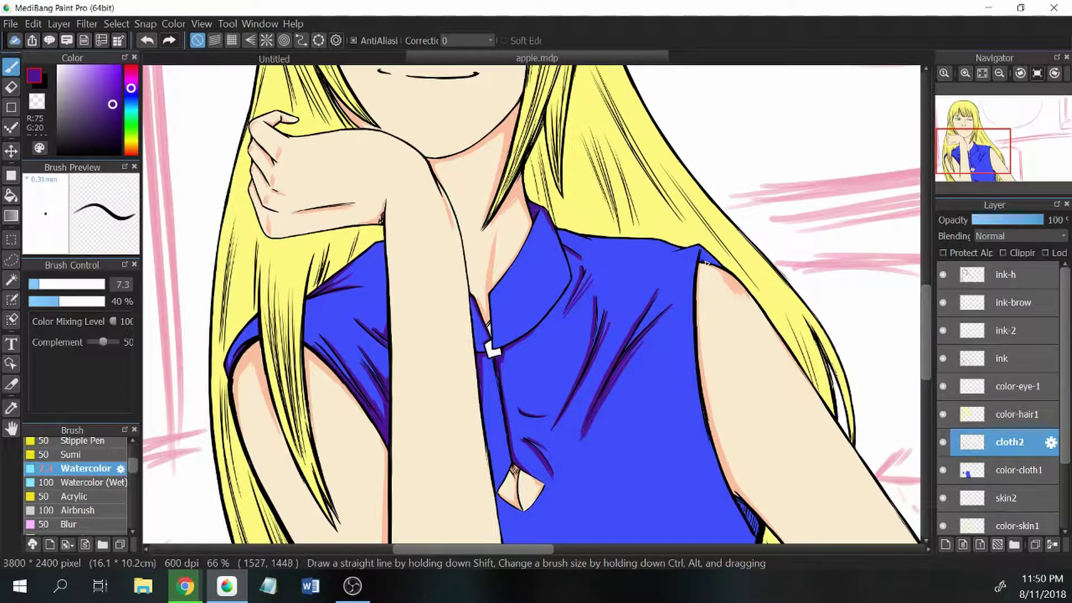
# - Shade the shirt in dark purple along the armhole edge of the lowered arm and down the side seam below it
pyautogui.moveTo(724, 181); pyautogui.dragTo(475, 163)
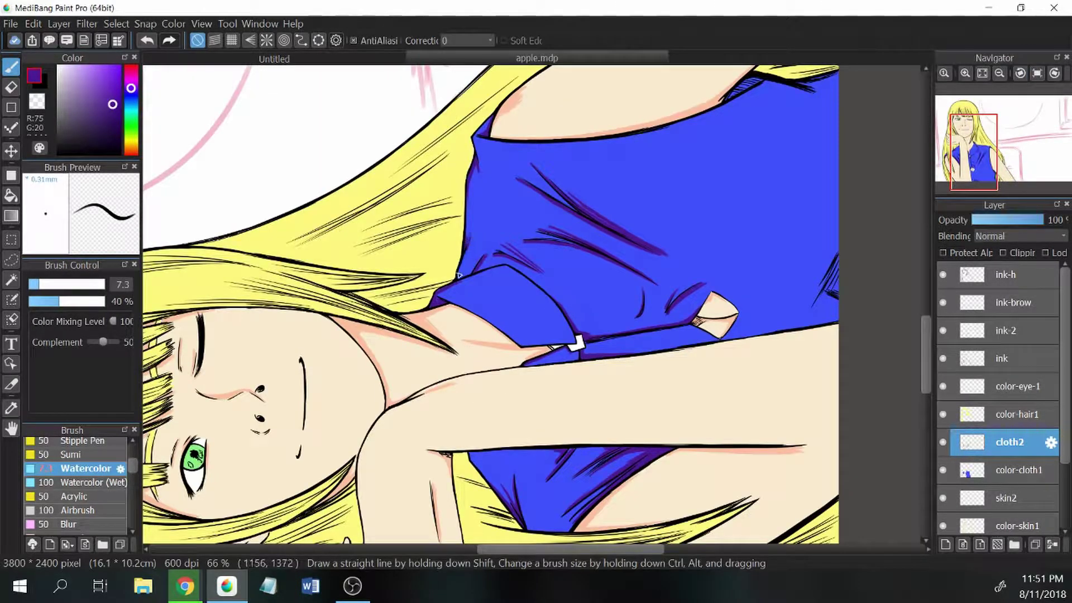
pyautogui.moveTo(795, 62)
pyautogui.mouseDown()
pyautogui.moveTo(421, 376)
pyautogui.moveTo(466, 387)
pyautogui.mouseUp()
pyautogui.press('e')
pyautogui.press('b')
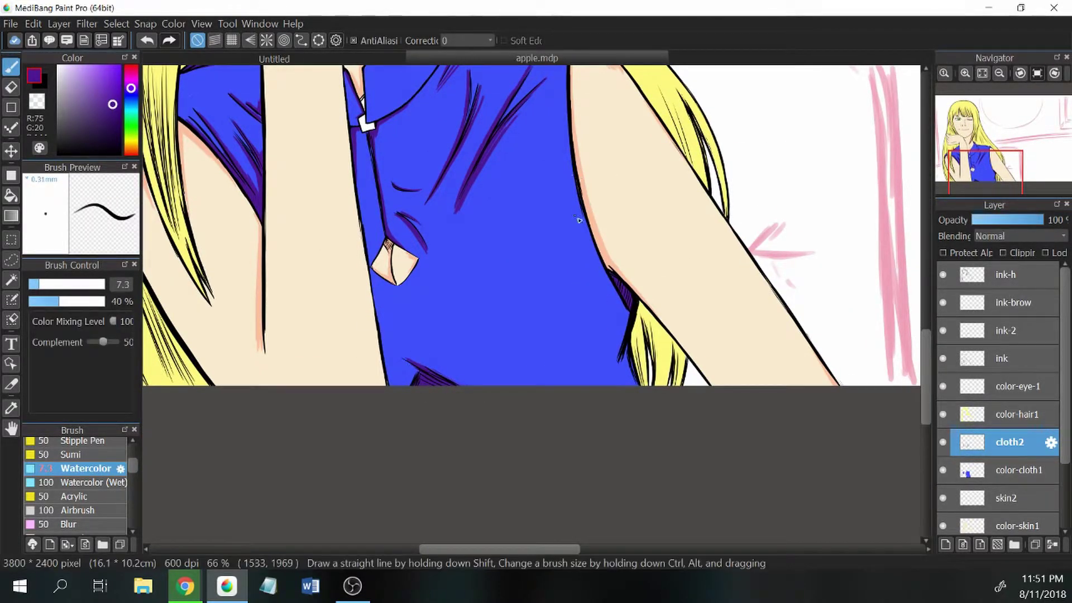
pyautogui.moveTo(564, 104); pyautogui.dragTo(582, 226)
pyautogui.moveTo(563, 147); pyautogui.dragTo(589, 257)
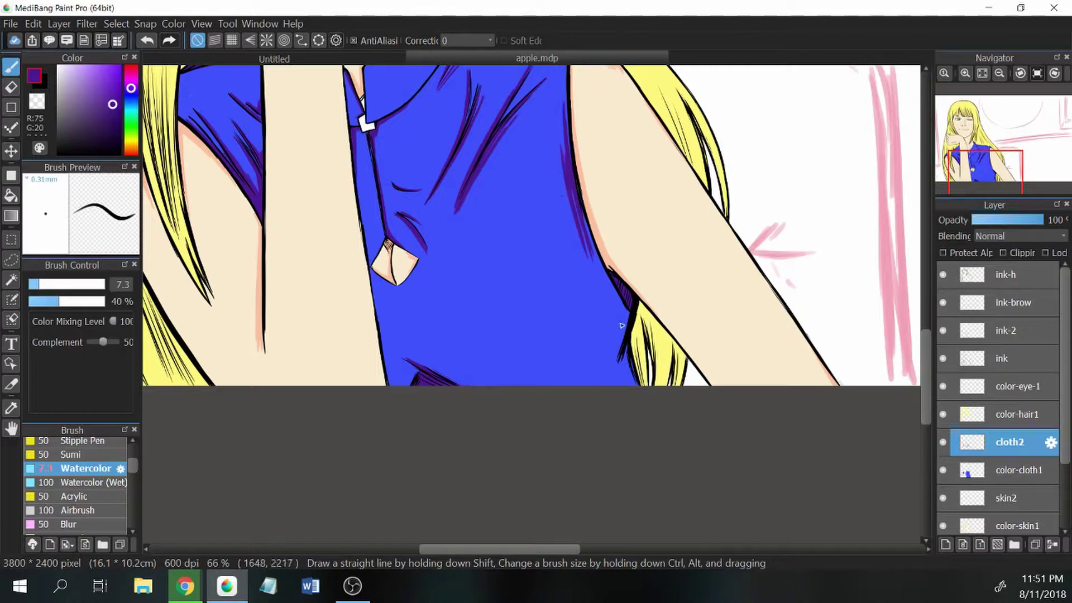
pyautogui.moveTo(621, 325); pyautogui.dragTo(609, 385)
pyautogui.moveTo(635, 346); pyautogui.dragTo(625, 385)
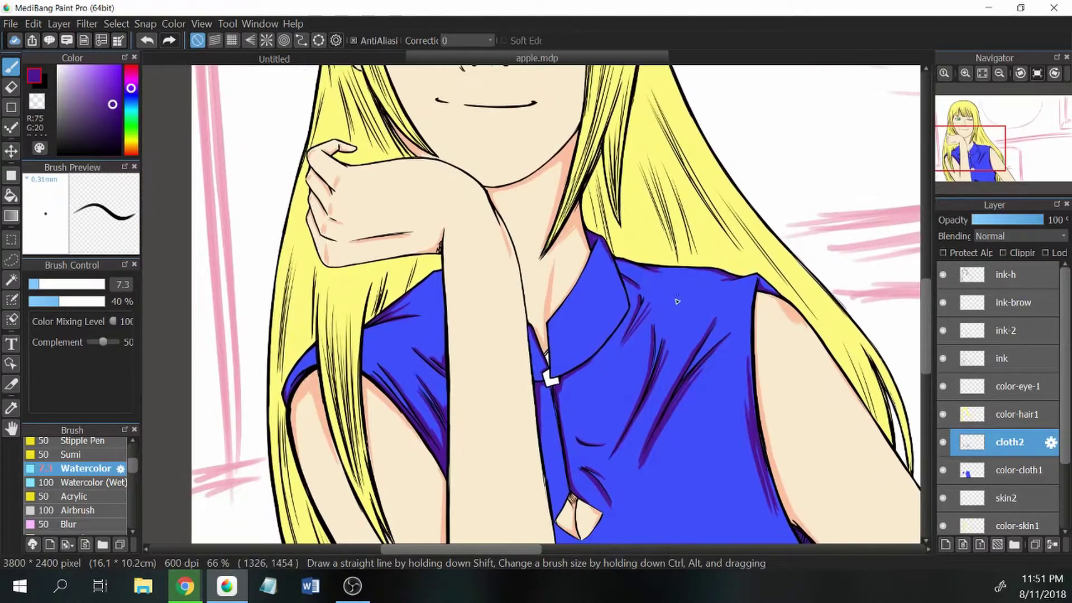
# - Choose a dark blue (R 37, G 0) and add a layer named cloth3 directly above cloth2
pyautogui.keyDown('alt'); pyautogui.click(643, 323); pyautogui.keyUp('alt')
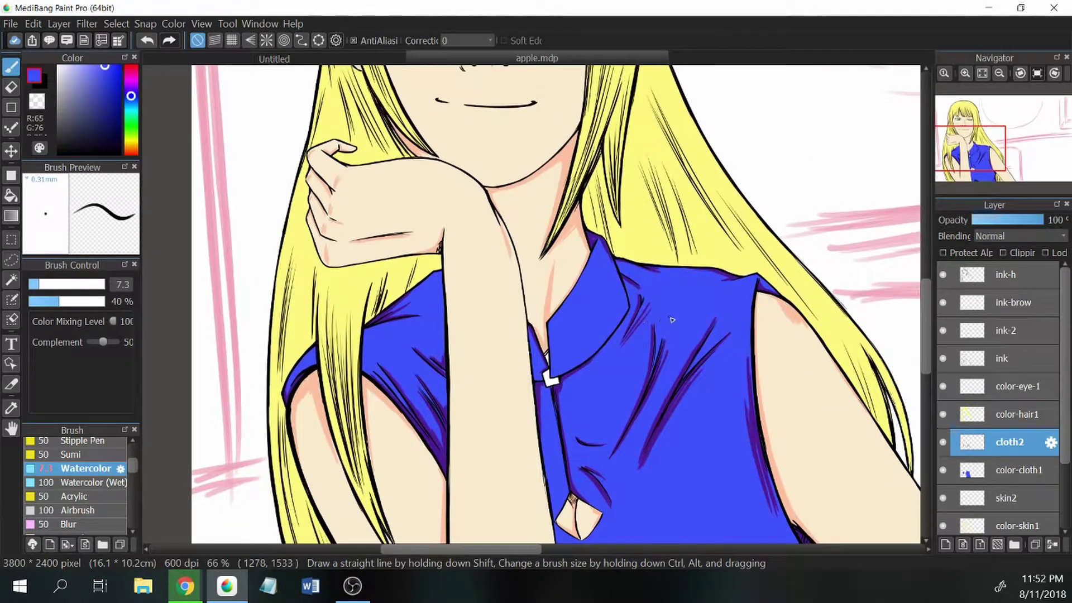
pyautogui.keyDown('alt'); pyautogui.click(642, 317); pyautogui.keyUp('alt')
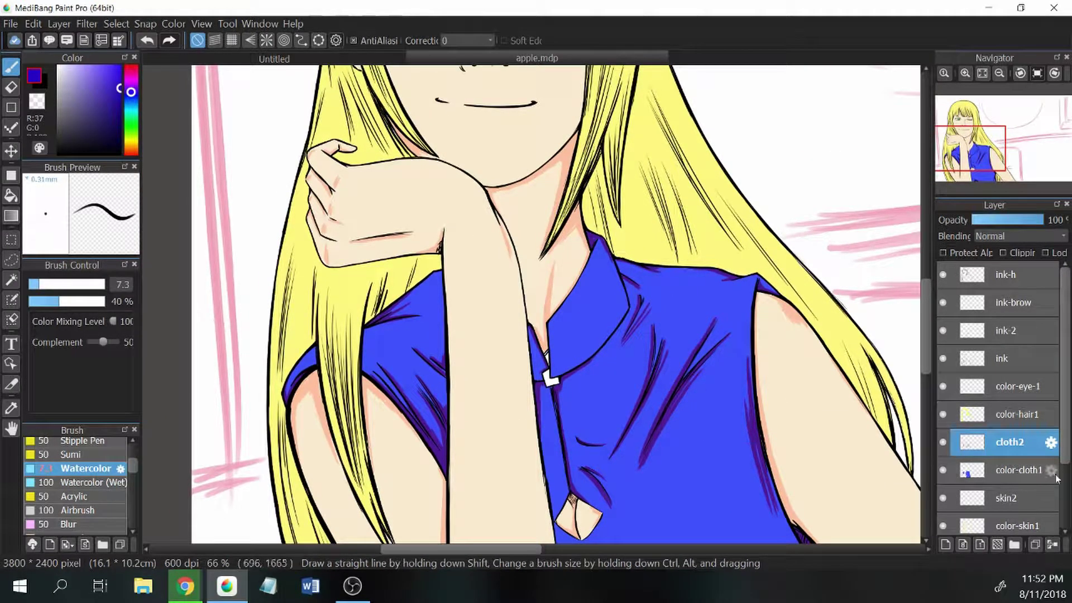
pyautogui.hotkey('ctrl', 'shift', 'n')
pyautogui.click(1052, 443)
pyautogui.write('cloth3')
pyautogui.press('Return')
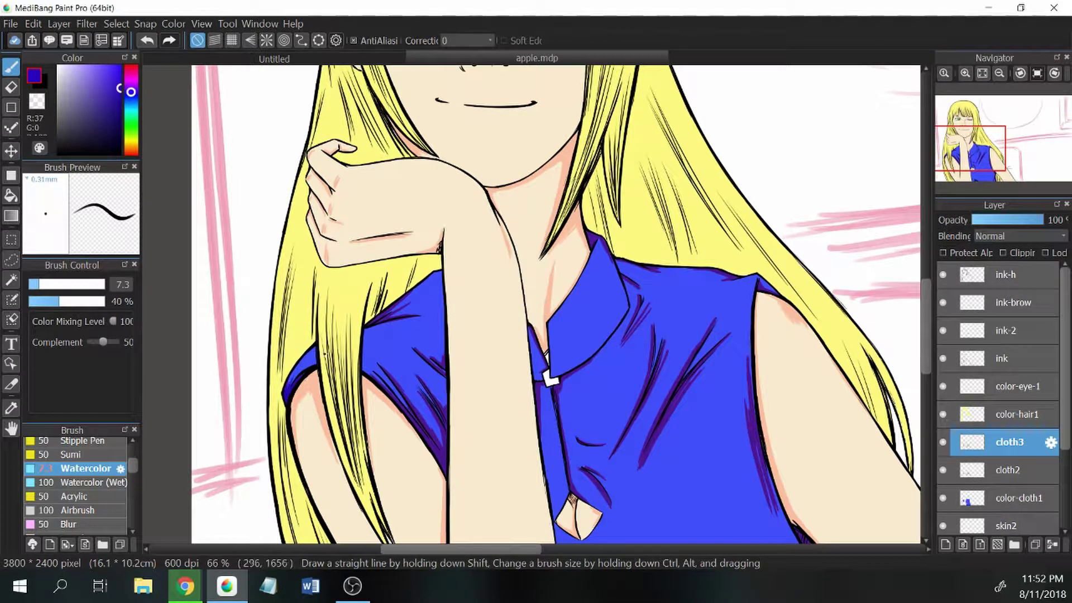
# - Deepen the folds and edges of the sleeve behind the raised forearm with dark blue strokes
pyautogui.moveTo(420, 289); pyautogui.dragTo(397, 316)
pyautogui.moveTo(400, 321); pyautogui.dragTo(387, 348)
pyautogui.hotkey('ctrl', 'z')
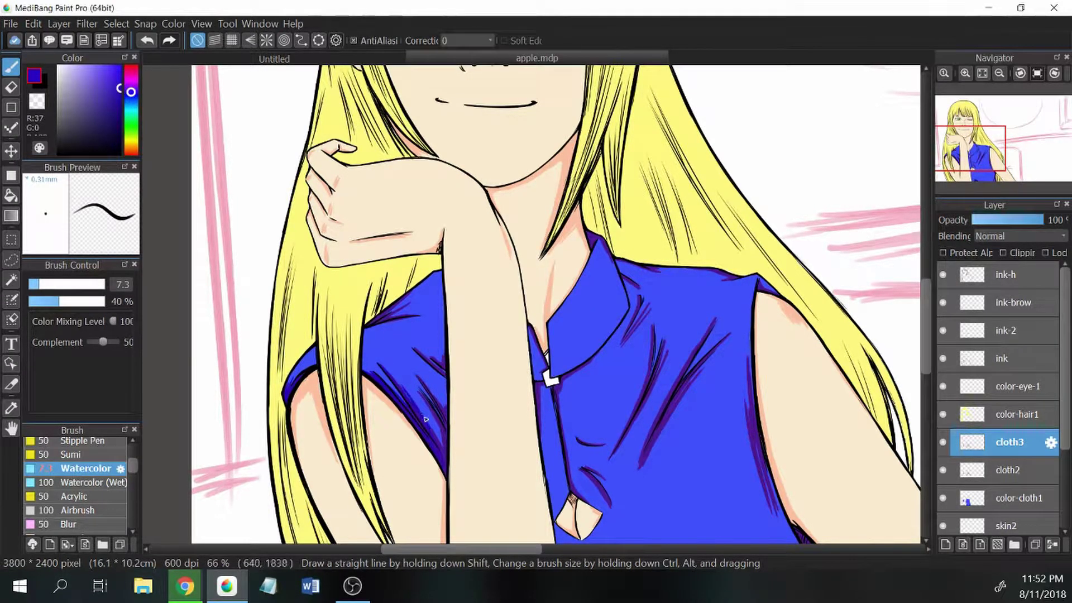
pyautogui.moveTo(446, 379); pyautogui.dragTo(431, 411)
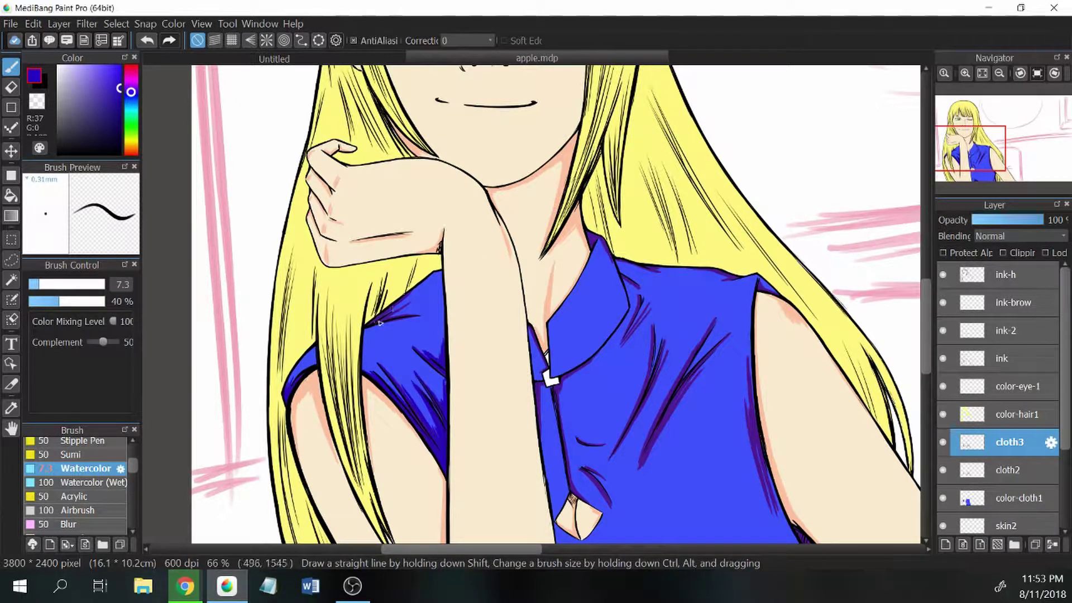
pyautogui.moveTo(366, 327); pyautogui.dragTo(479, 463)
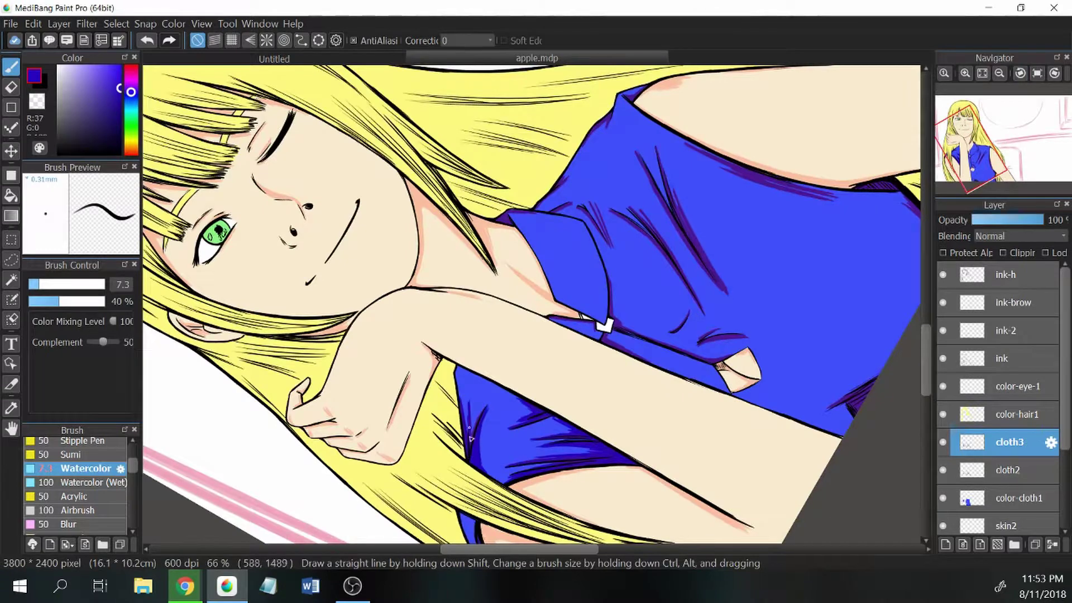
pyautogui.hotkey('ctrl', '0')
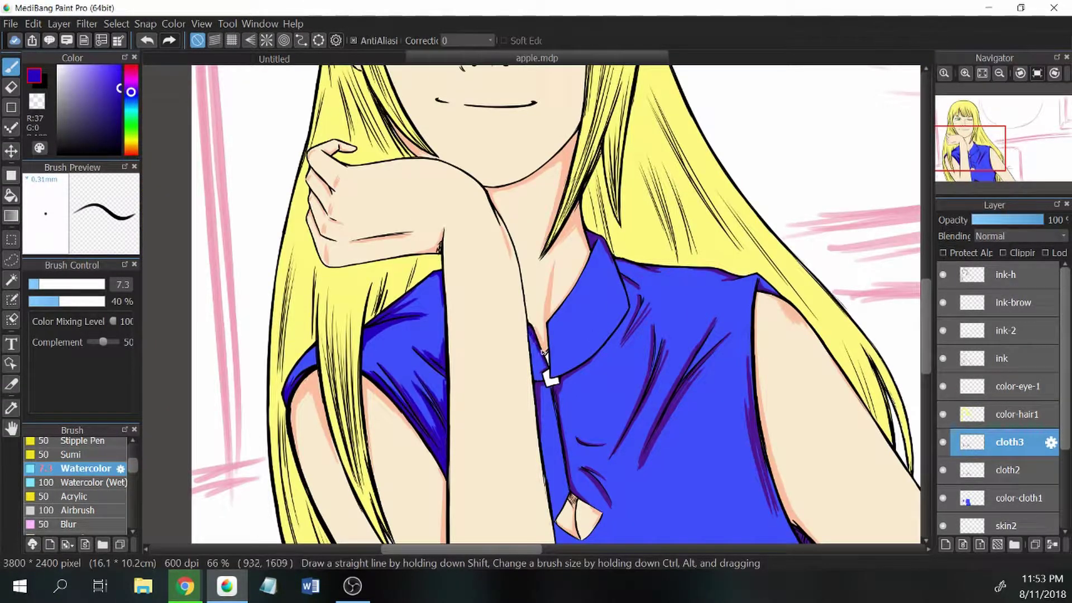
# - Paint dark blue shadows on the shirt's lower hem and side seam, along the armhole edge, and at the placket folds
pyautogui.scroll(-5, 601, 242)
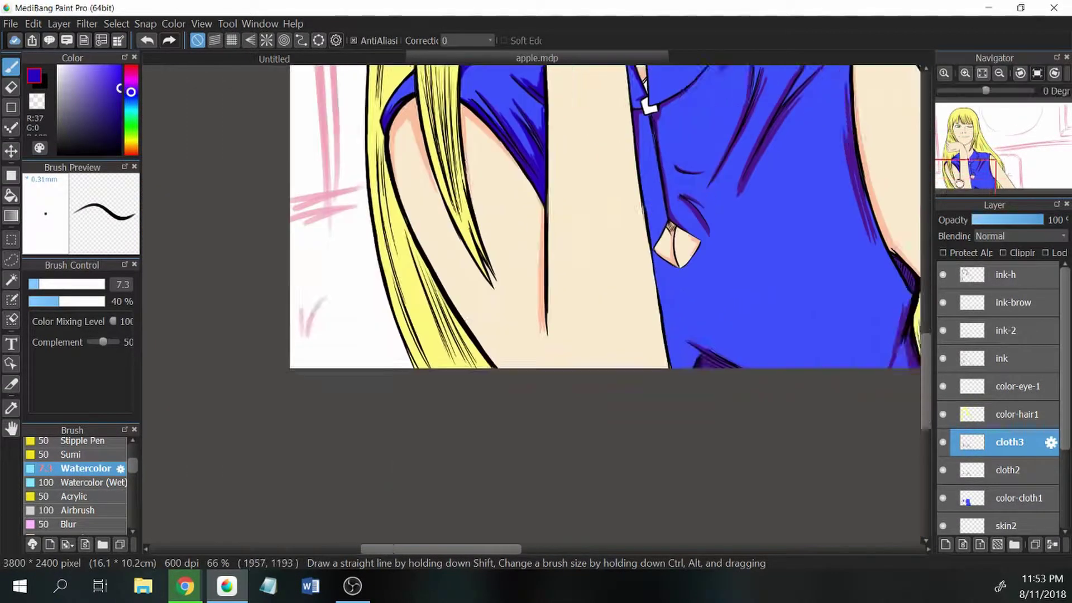
pyautogui.moveTo(534, 376)
pyautogui.mouseDown()
pyautogui.moveTo(559, 391)
pyautogui.moveTo(623, 391)
pyautogui.mouseUp()
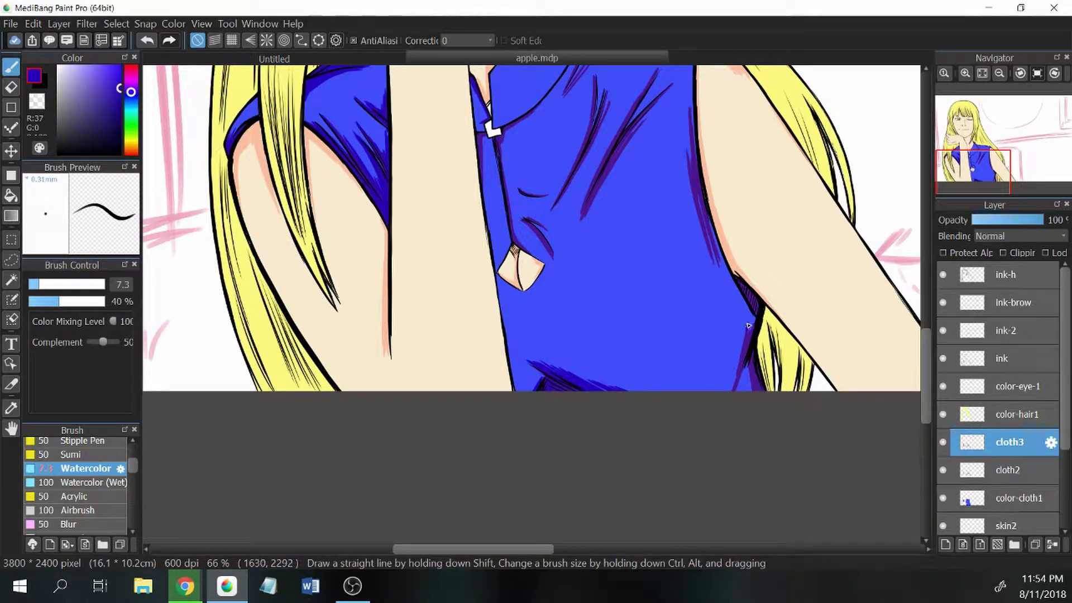
pyautogui.moveTo(751, 324); pyautogui.dragTo(729, 391)
pyautogui.moveTo(734, 391); pyautogui.dragTo(753, 363)
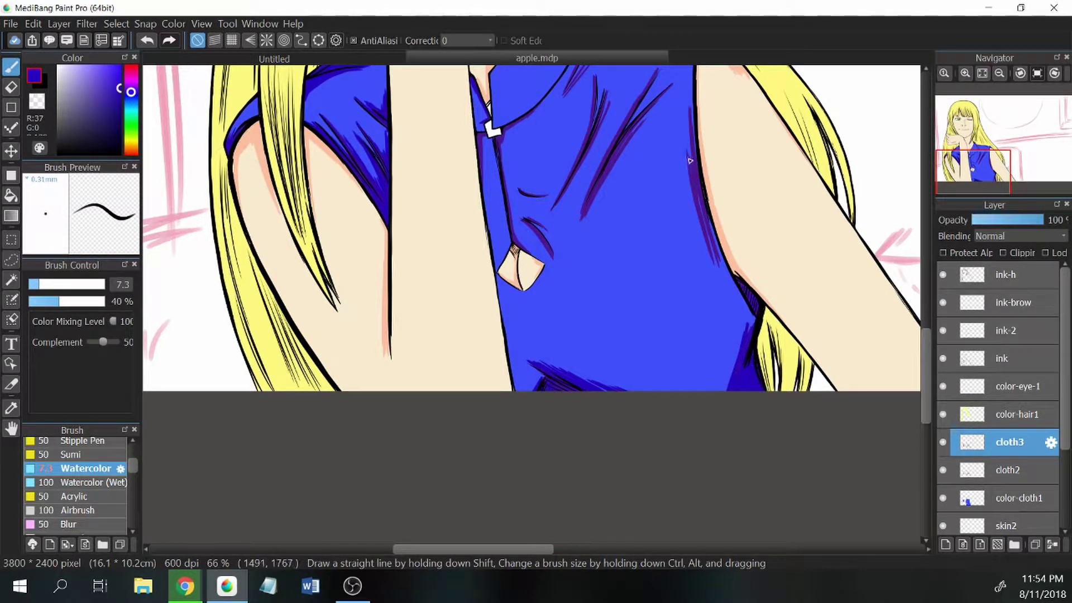
pyautogui.moveTo(690, 161); pyautogui.dragTo(708, 241)
pyautogui.moveTo(691, 98); pyautogui.dragTo(698, 177)
pyautogui.moveTo(709, 217); pyautogui.dragTo(735, 286)
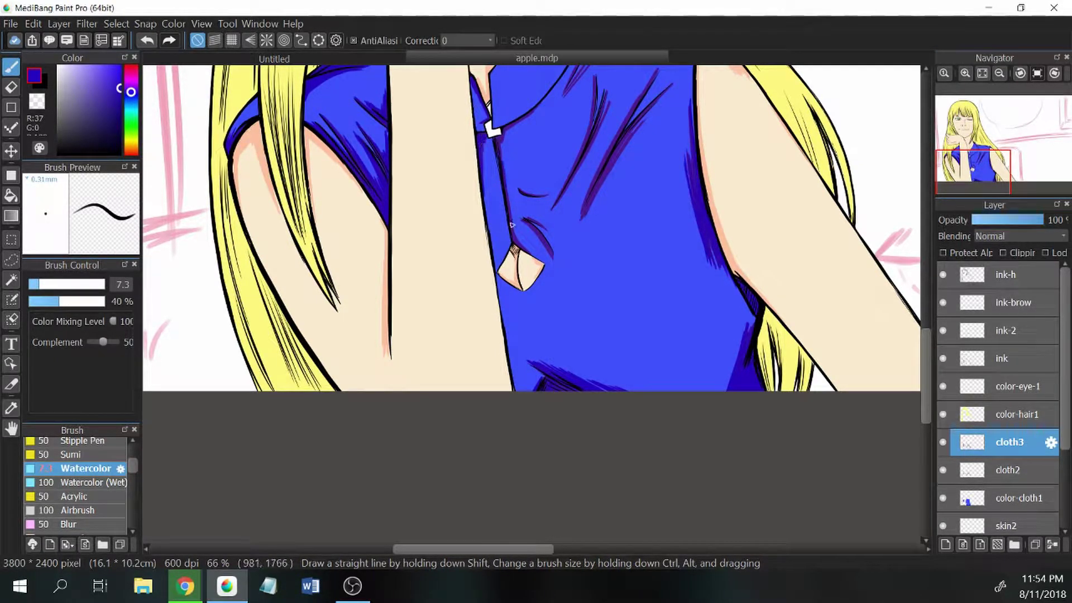
pyautogui.press('e')
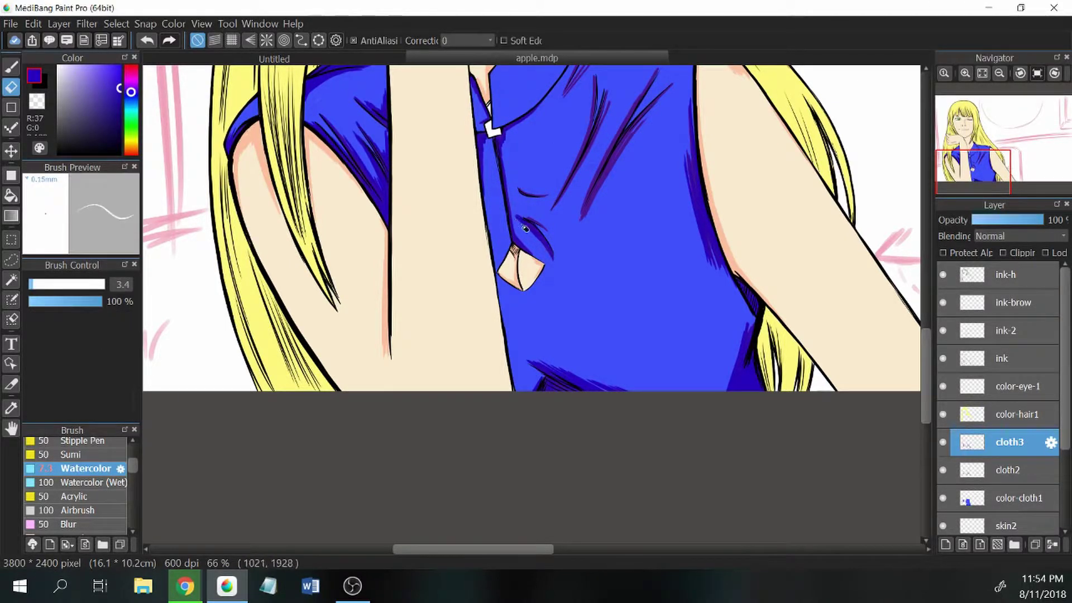
pyautogui.click(10, 68)
pyautogui.scroll(3, 344, 479)
pyautogui.hscroll(-2, 345, 479)
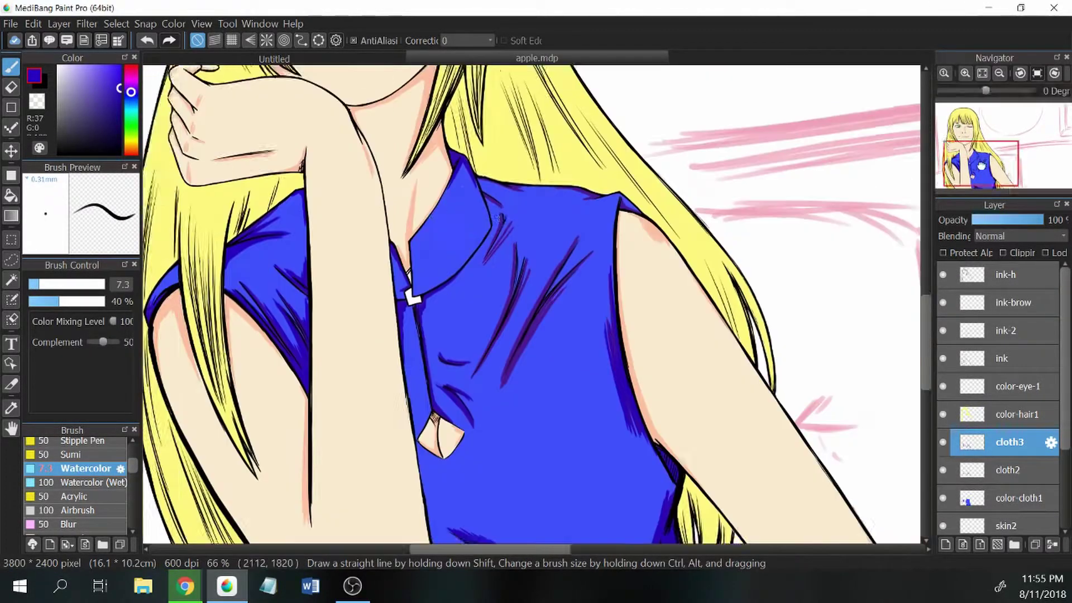
# - Layer dark blue over the folds beside the collar and the long diagonal chest folds of the shirt
pyautogui.moveTo(456, 259); pyautogui.dragTo(476, 240)
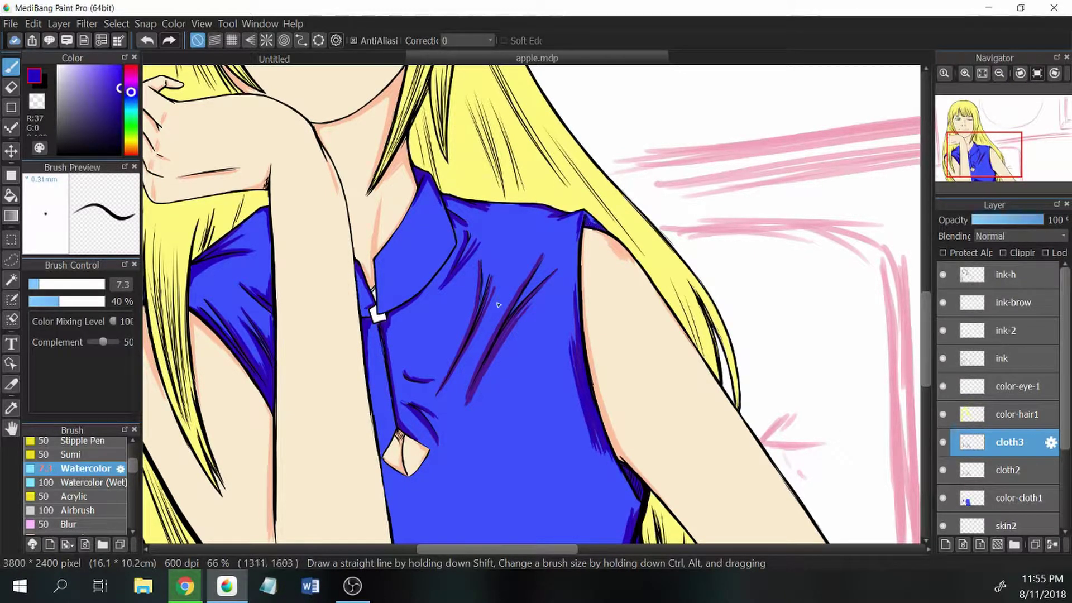
pyautogui.moveTo(470, 321); pyautogui.dragTo(482, 270)
pyautogui.moveTo(433, 400); pyautogui.dragTo(476, 306)
pyautogui.moveTo(452, 375)
pyautogui.mouseDown()
pyautogui.moveTo(491, 293)
pyautogui.moveTo(545, 254)
pyautogui.mouseUp()
pyautogui.moveTo(458, 411)
pyautogui.mouseDown()
pyautogui.moveTo(537, 263)
pyautogui.moveTo(519, 318)
pyautogui.mouseUp()
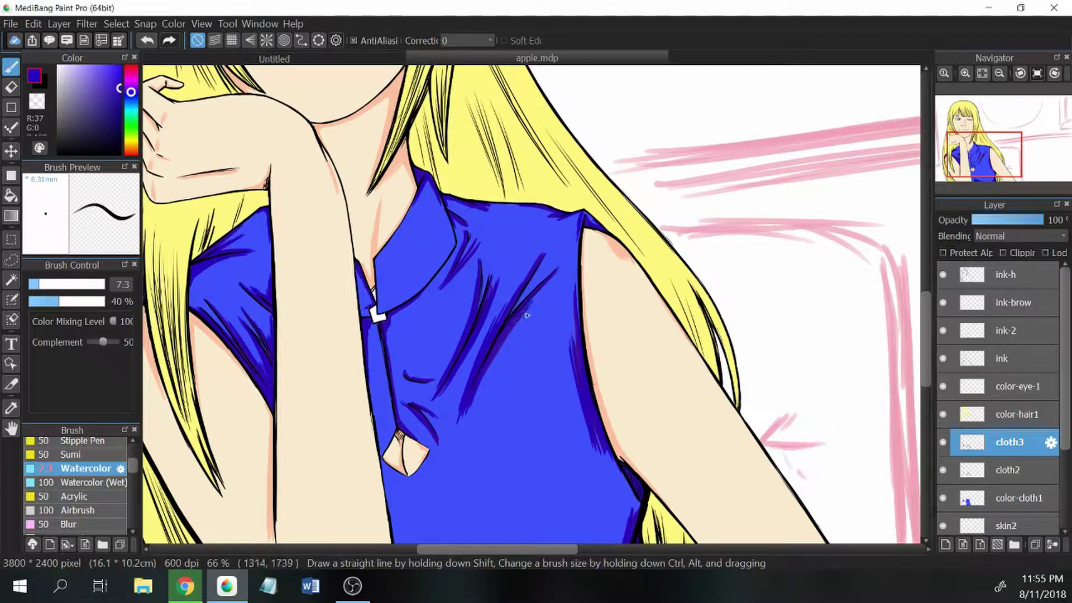
# - Widen the dark blue shadow along the armhole and down the shirt's side to the waist
pyautogui.moveTo(580, 284); pyautogui.dragTo(574, 358)
pyautogui.scroll(-3, 916, 252)
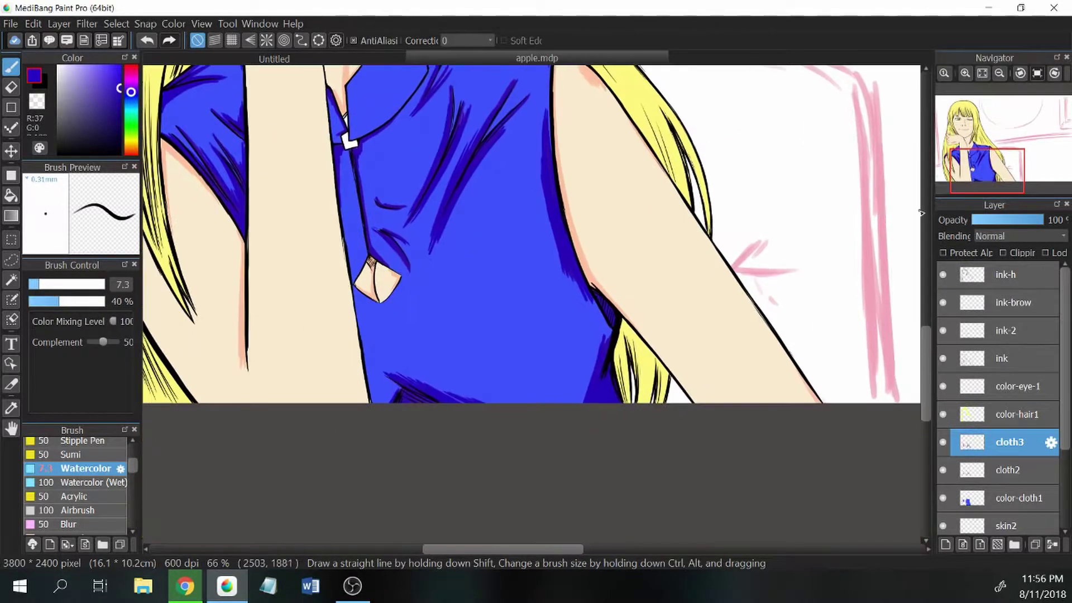
pyautogui.scroll(-3, 921, 308)
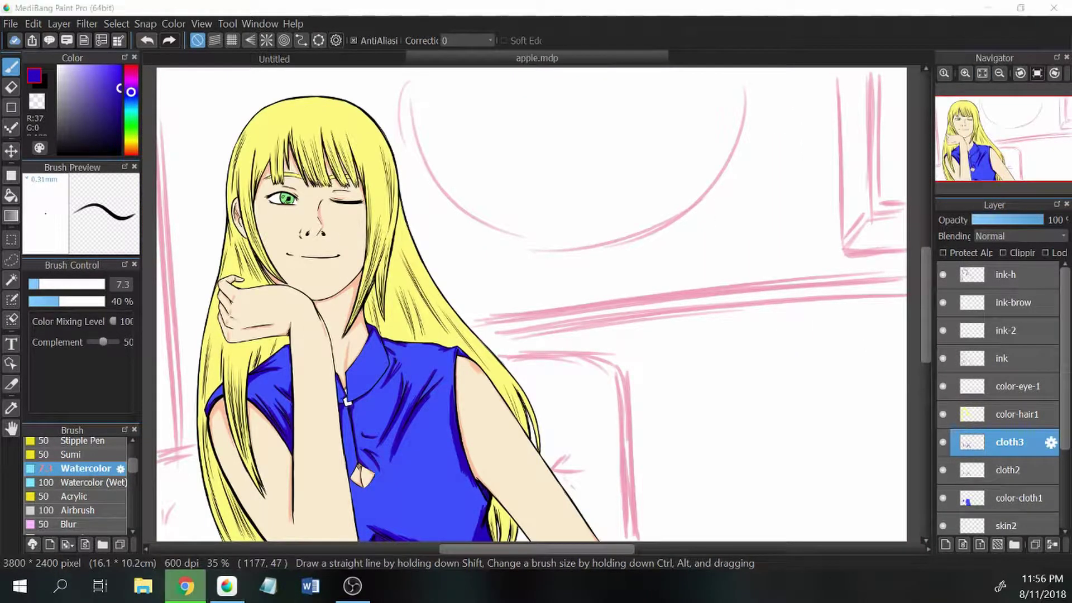
pyautogui.moveTo(437, 391)
pyautogui.mouseDown()
pyautogui.moveTo(405, 442)
pyautogui.moveTo(458, 473)
pyautogui.mouseUp()
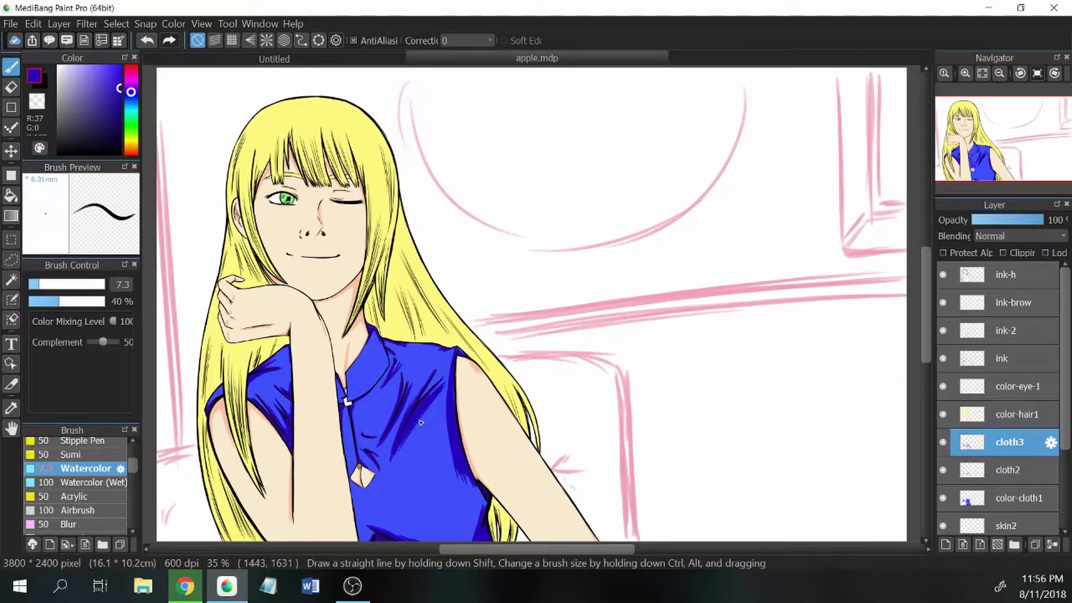
pyautogui.moveTo(478, 525); pyautogui.dragTo(525, 429)
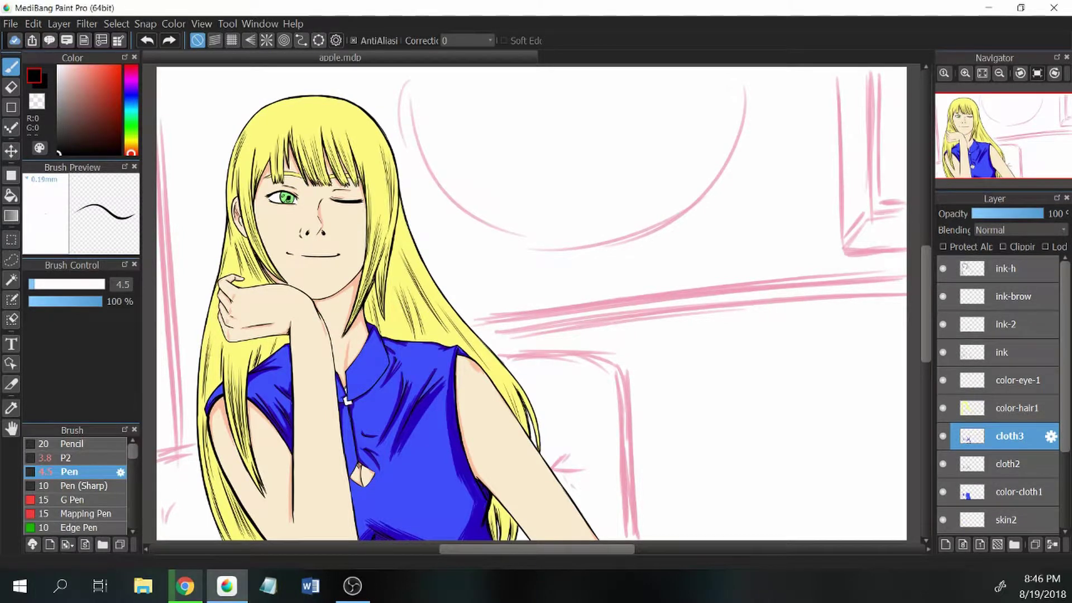
# - Add a new layer above color-hair1 and set up the Watercolor brush with an orange-brown (R 200, G 143)
pyautogui.click(1011, 408)
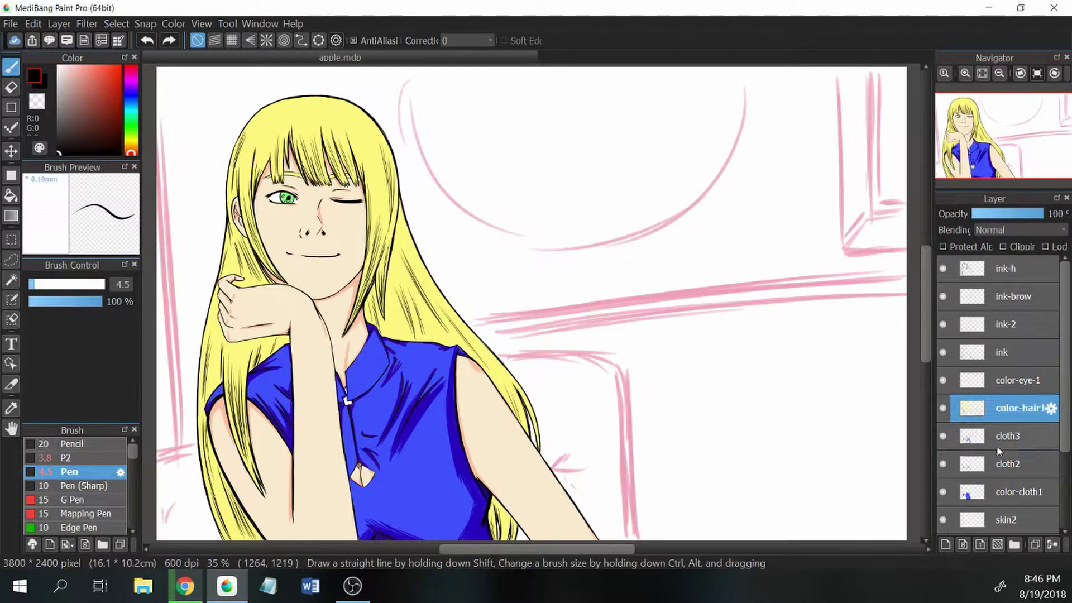
pyautogui.click(982, 463)
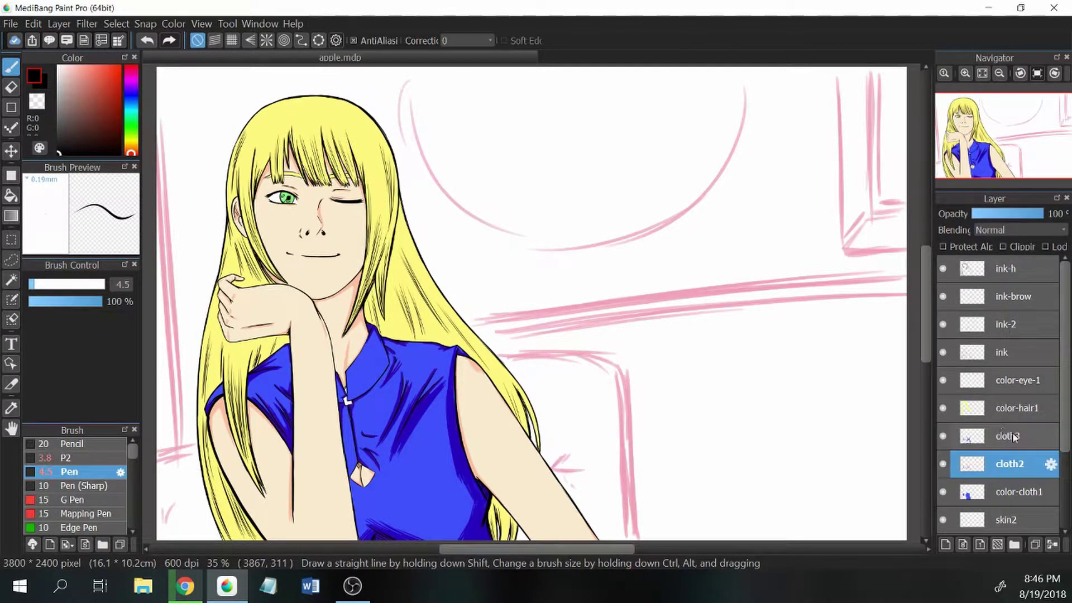
pyautogui.click(1016, 409)
pyautogui.click(946, 545)
pyautogui.click(89, 66)
pyautogui.scroll(-3, 84, 486)
pyautogui.click(83, 465)
pyautogui.click(132, 146)
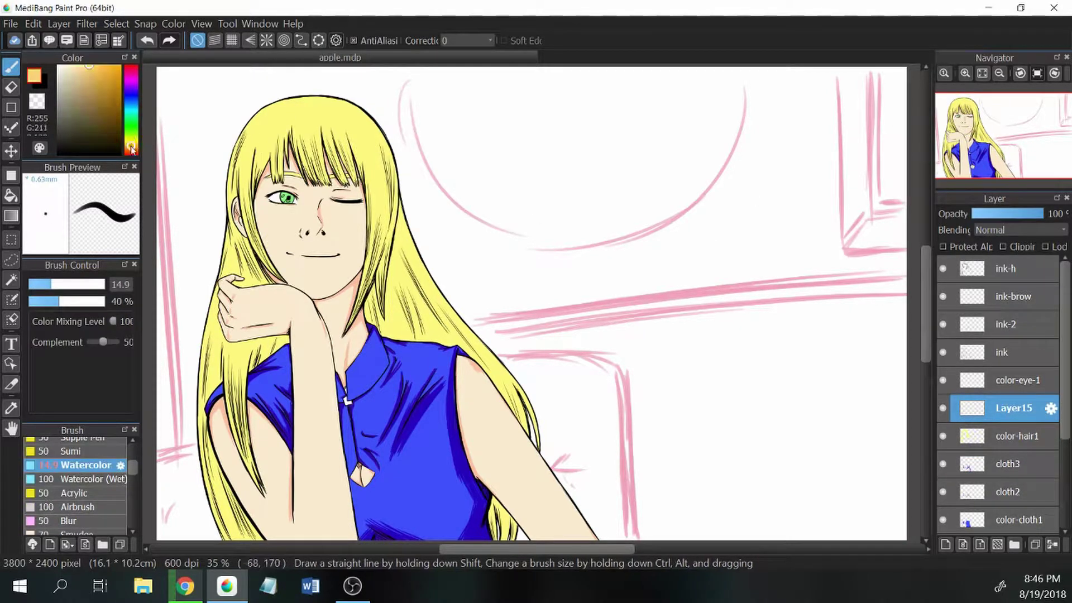
pyautogui.click(110, 83)
# - Shade the hair lock between the ear and the open eye in orange-brown, from the bangs down to the chin
pyautogui.scroll(5, 391, 279)
pyautogui.moveTo(224, 145); pyautogui.dragTo(349, 468)
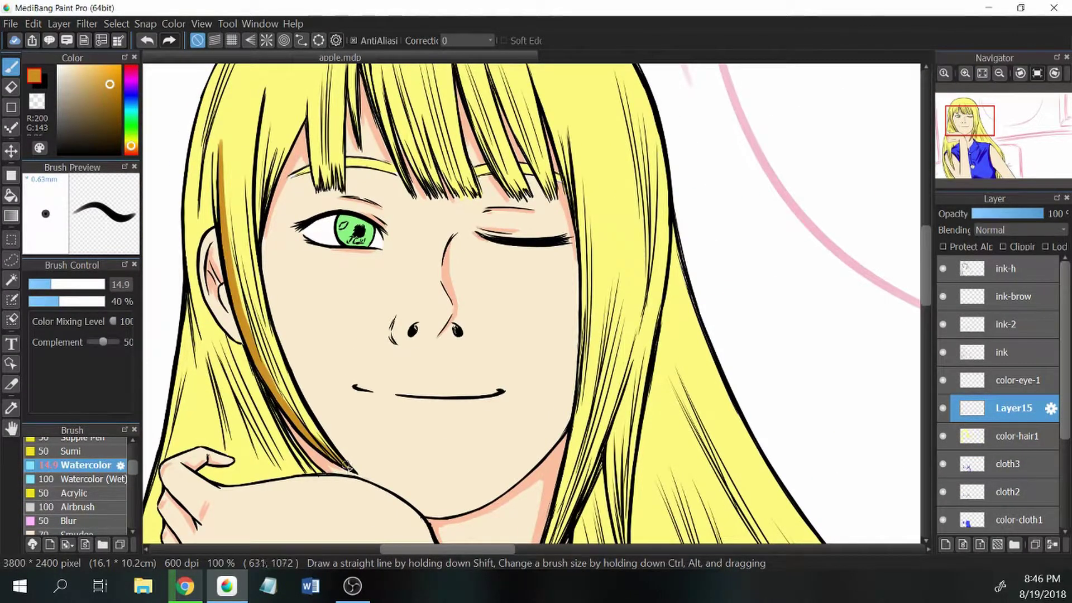
pyautogui.moveTo(267, 101); pyautogui.dragTo(258, 213)
pyautogui.moveTo(271, 78); pyautogui.dragTo(258, 237)
pyautogui.moveTo(268, 121); pyautogui.dragTo(264, 178)
pyautogui.moveTo(276, 142); pyautogui.dragTo(265, 196)
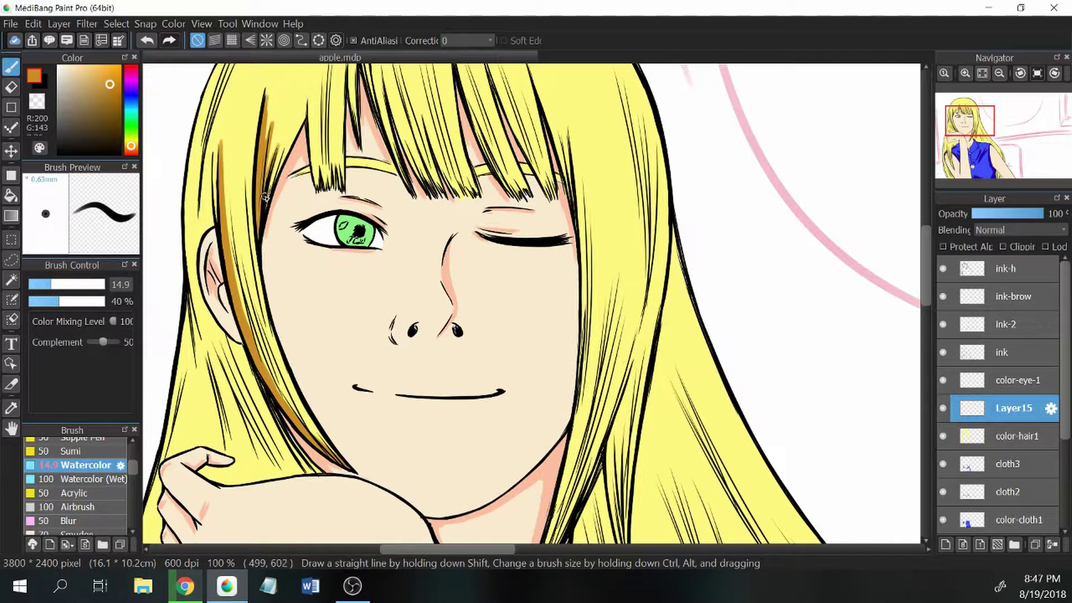
pyautogui.moveTo(302, 116)
pyautogui.mouseDown()
pyautogui.moveTo(253, 246)
pyautogui.moveTo(301, 408)
pyautogui.mouseUp()
pyautogui.moveTo(273, 336); pyautogui.dragTo(326, 449)
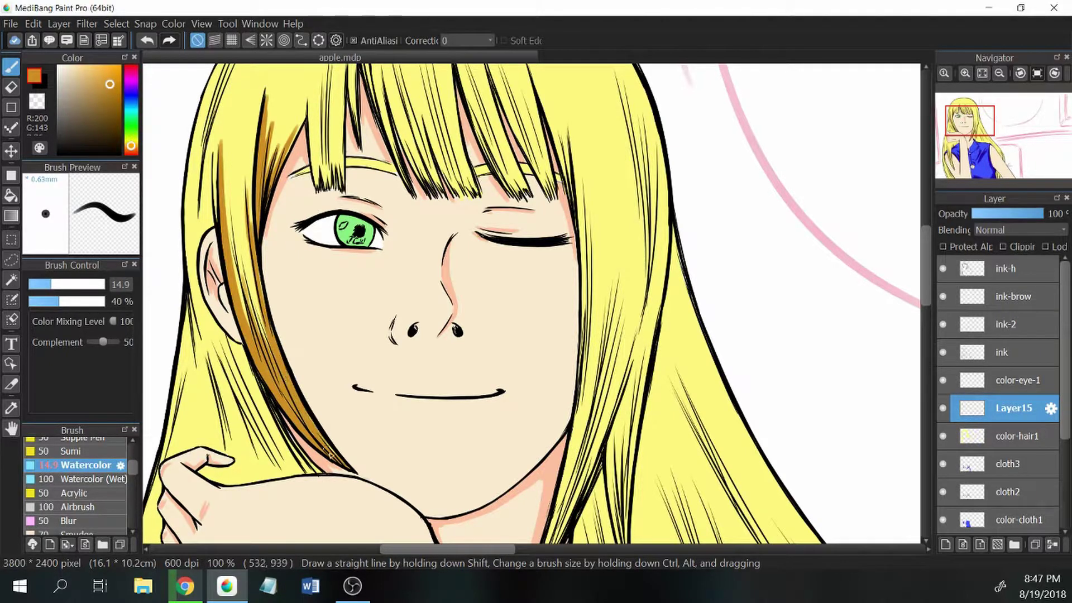
# - Paint orange-brown shadow strands down the long hair lock behind the upper arm of the raised arm
pyautogui.click(1000, 73)
pyautogui.click(968, 165)
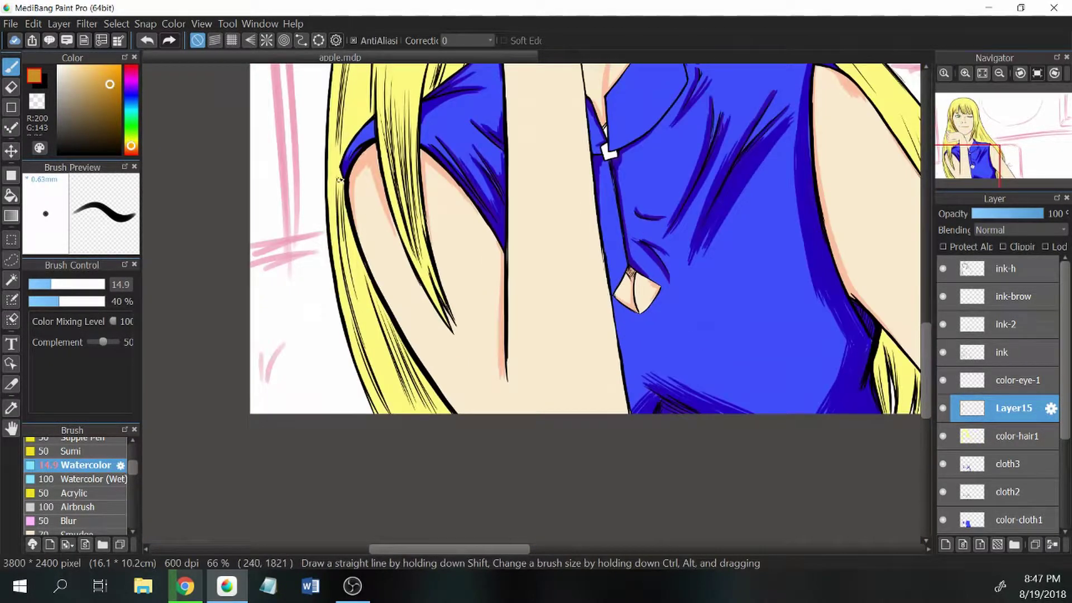
pyautogui.moveTo(338, 171)
pyautogui.mouseDown()
pyautogui.moveTo(347, 263)
pyautogui.moveTo(391, 414)
pyautogui.mouseUp()
pyautogui.moveTo(354, 302); pyautogui.dragTo(394, 413)
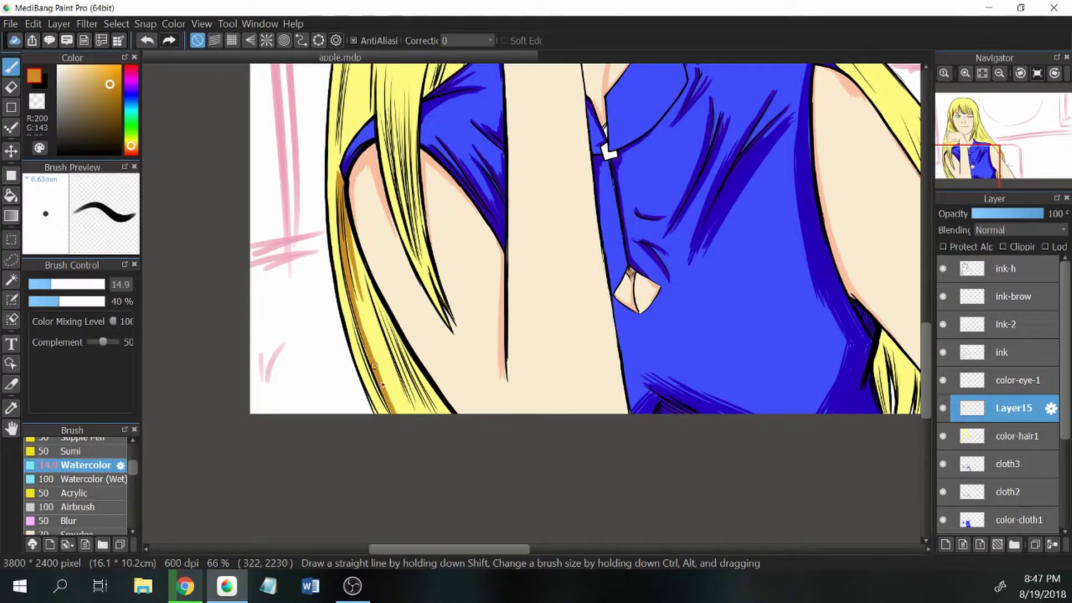
pyautogui.moveTo(374, 366); pyautogui.dragTo(386, 413)
pyautogui.moveTo(351, 229); pyautogui.dragTo(380, 341)
pyautogui.moveTo(362, 258); pyautogui.dragTo(412, 382)
pyautogui.moveTo(379, 302); pyautogui.dragTo(449, 413)
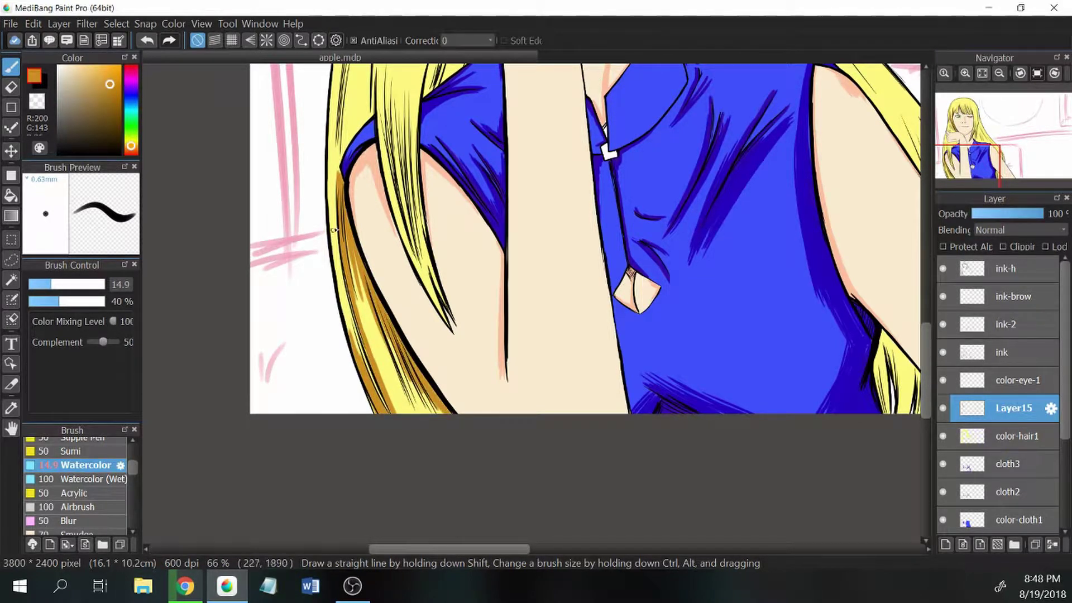
# - Fill the remaining yellow gaps of the lock behind the upper arm with orange-brown down to the canvas edge
pyautogui.moveTo(334, 230); pyautogui.dragTo(382, 403)
pyautogui.moveTo(345, 271); pyautogui.dragTo(366, 383)
pyautogui.moveTo(346, 235); pyautogui.dragTo(391, 386)
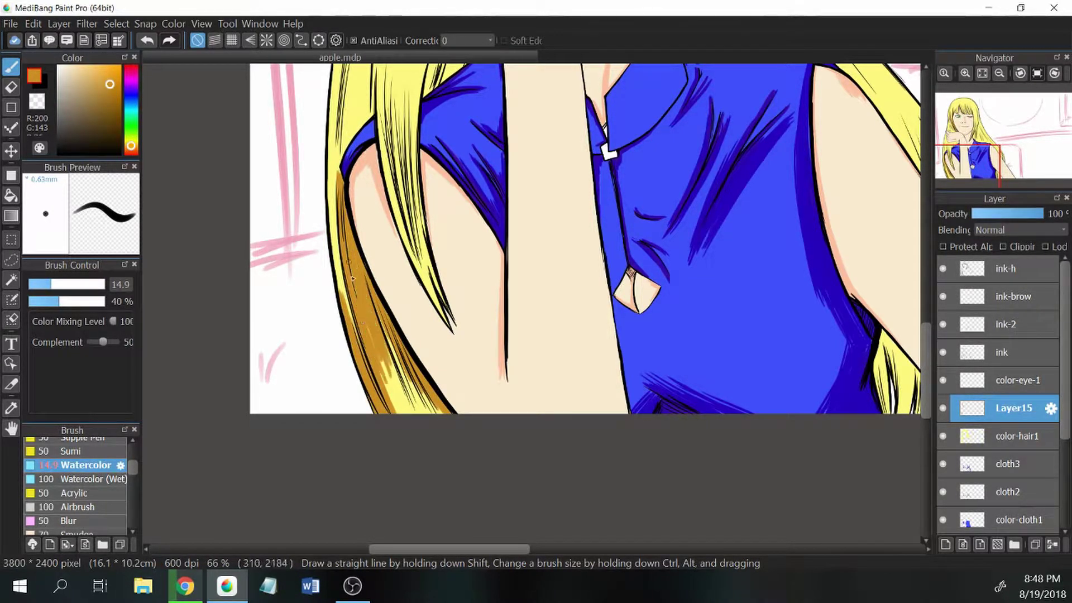
pyautogui.moveTo(382, 318); pyautogui.dragTo(436, 415)
pyautogui.moveTo(385, 352); pyautogui.dragTo(441, 413)
pyautogui.press('e')
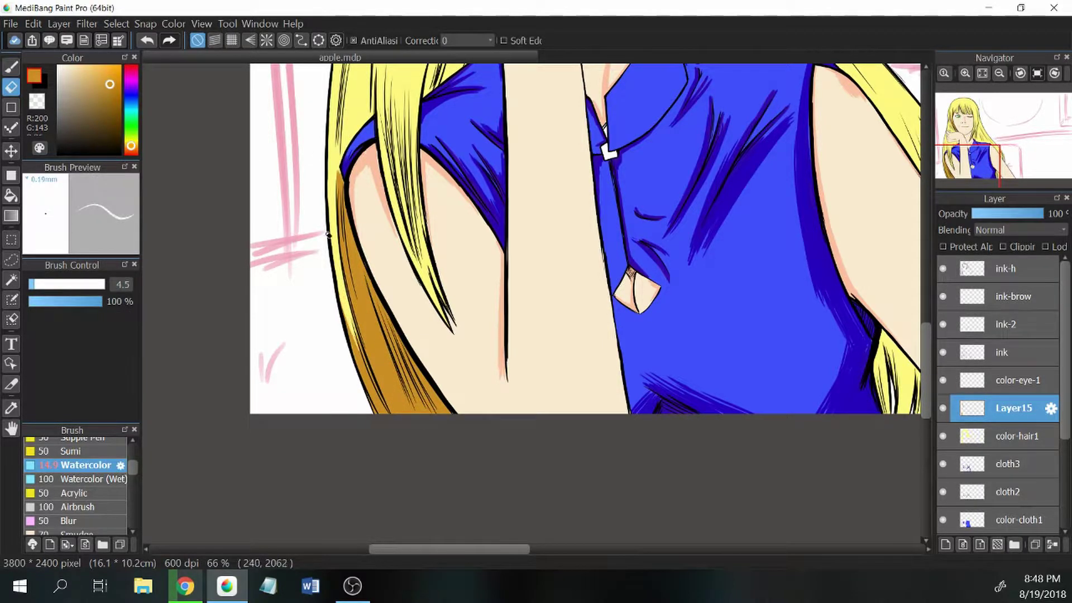
pyautogui.press('b')
# - Paint orange-brown strands through the hair below the ear and along the outer hair edge beside the raised hand
pyautogui.scroll(5, 391, 321)
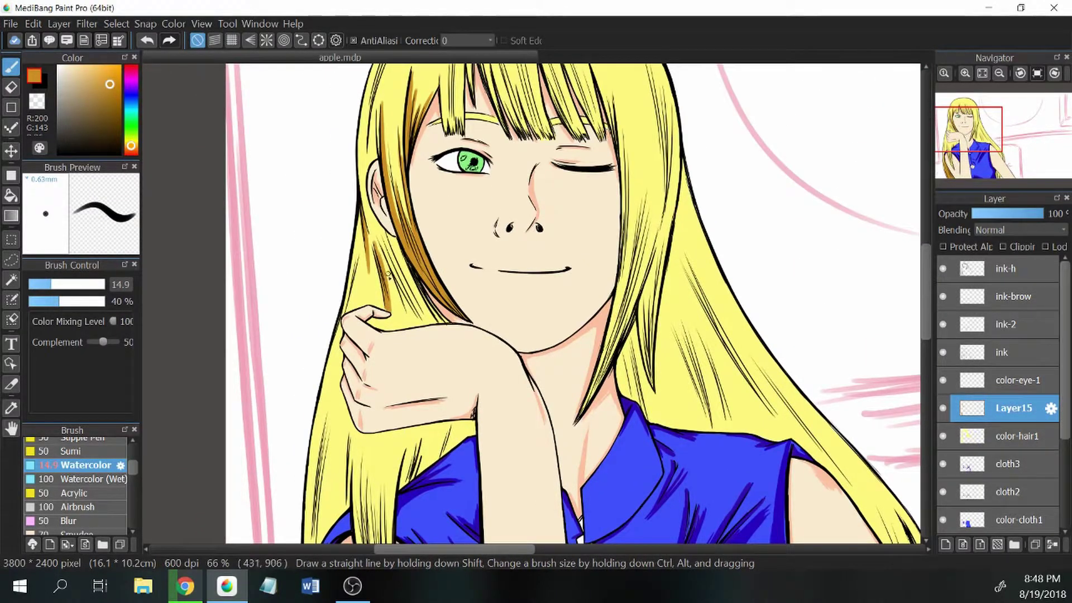
pyautogui.moveTo(379, 240)
pyautogui.mouseDown()
pyautogui.moveTo(396, 293)
pyautogui.moveTo(439, 322)
pyautogui.moveTo(410, 268)
pyautogui.moveTo(422, 318)
pyautogui.mouseUp()
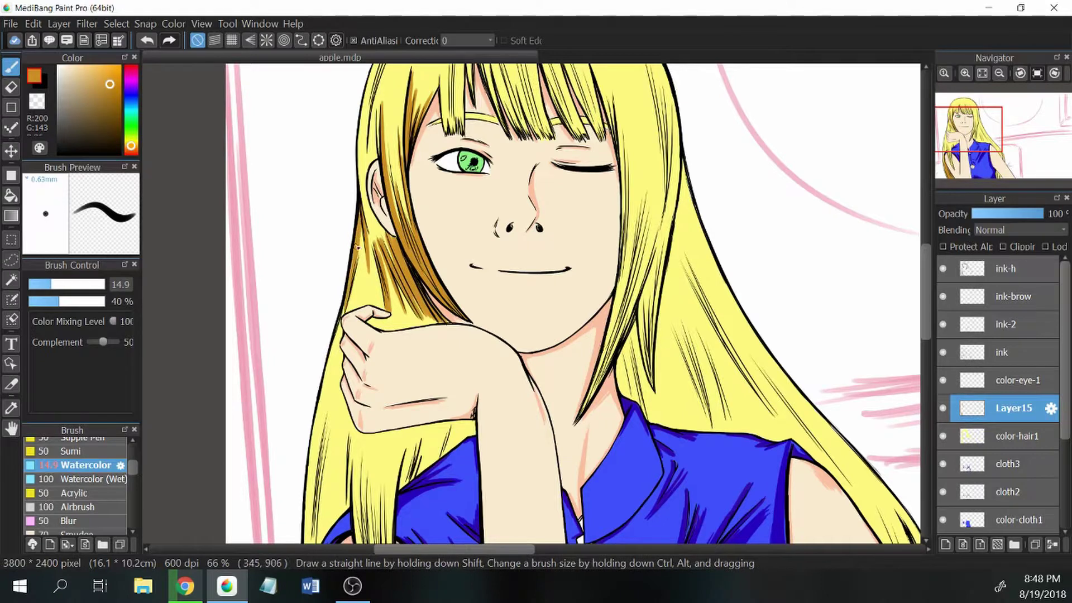
pyautogui.moveTo(357, 212); pyautogui.dragTo(347, 310)
pyautogui.moveTo(338, 322); pyautogui.dragTo(321, 404)
pyautogui.press('e')
pyautogui.scroll(-3, 335, 335)
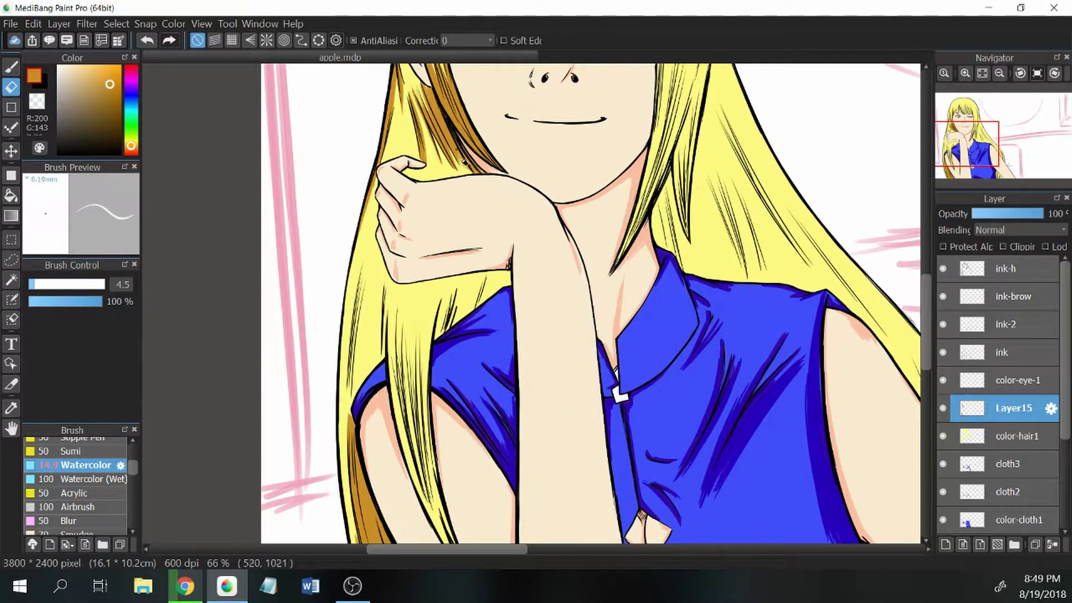
# - Touch up the shading of the hair around the ear and cheek, using the Watercolor brush at size 7.6
pyautogui.scroll(5, 620, 396)
pyautogui.moveTo(373, 257); pyautogui.dragTo(369, 318)
pyautogui.press('b')
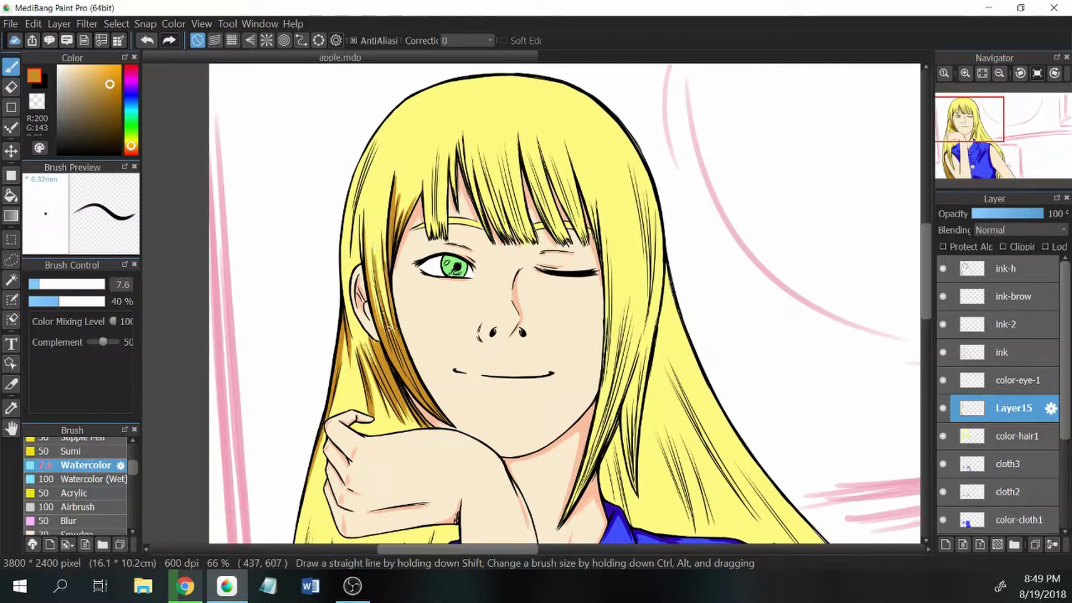
pyautogui.moveTo(385, 253); pyautogui.dragTo(377, 333)
pyautogui.press('e')
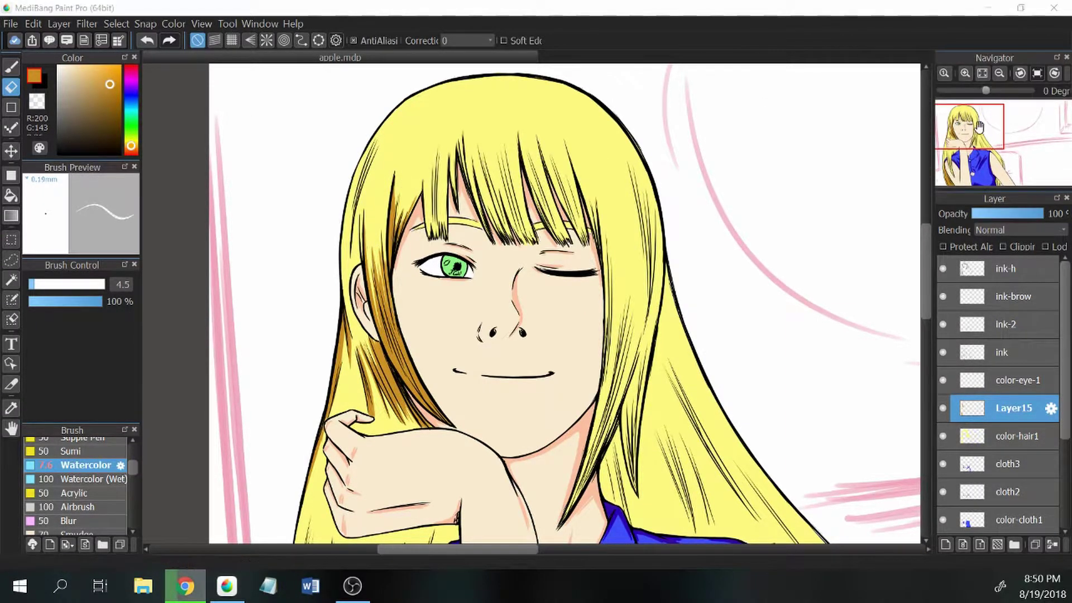
# - Shade the outer hair below the raised hand with orange-brown strands and clean up their edges down past the sleeve
pyautogui.scroll(-5, 368, 241)
pyautogui.press('b')
pyautogui.moveTo(367, 240)
pyautogui.mouseDown()
pyautogui.moveTo(357, 385)
pyautogui.moveTo(361, 365)
pyautogui.moveTo(402, 327)
pyautogui.mouseUp()
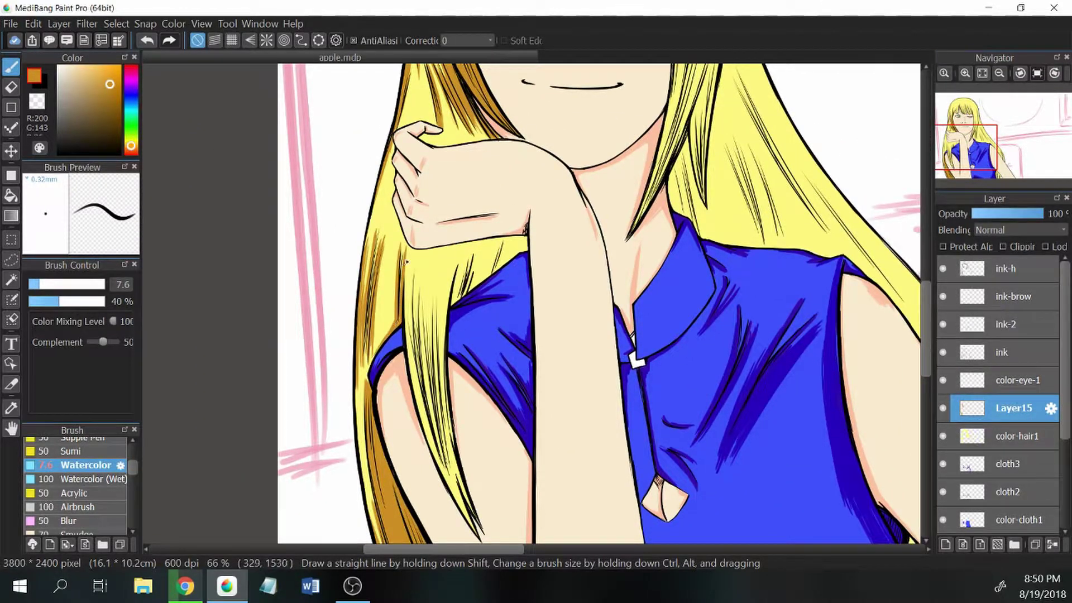
pyautogui.scroll(-3, 346, 251)
pyautogui.press('e')
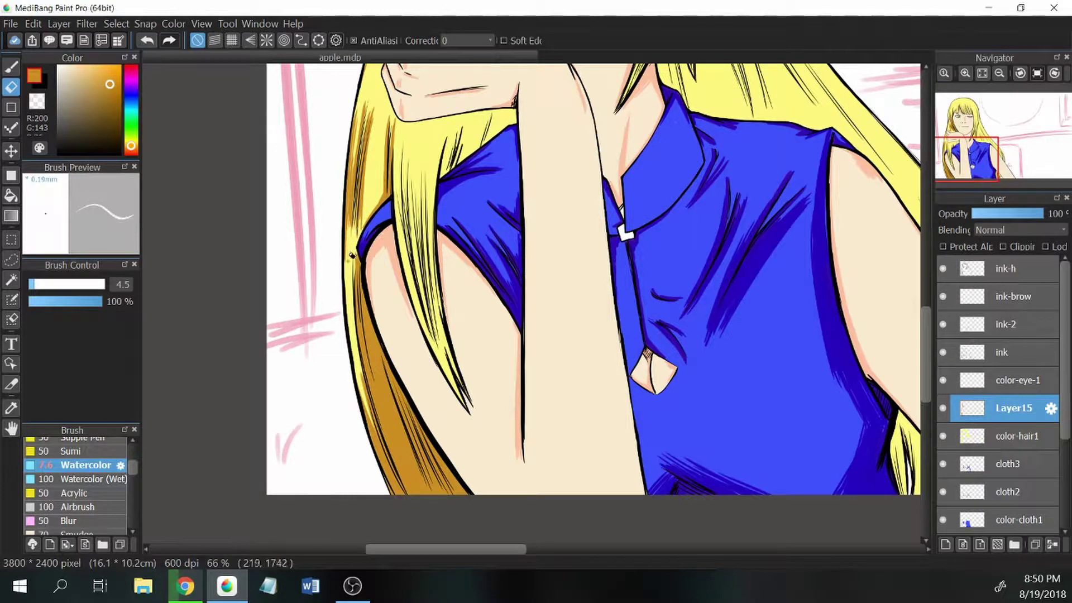
pyautogui.press('b')
pyautogui.press('e')
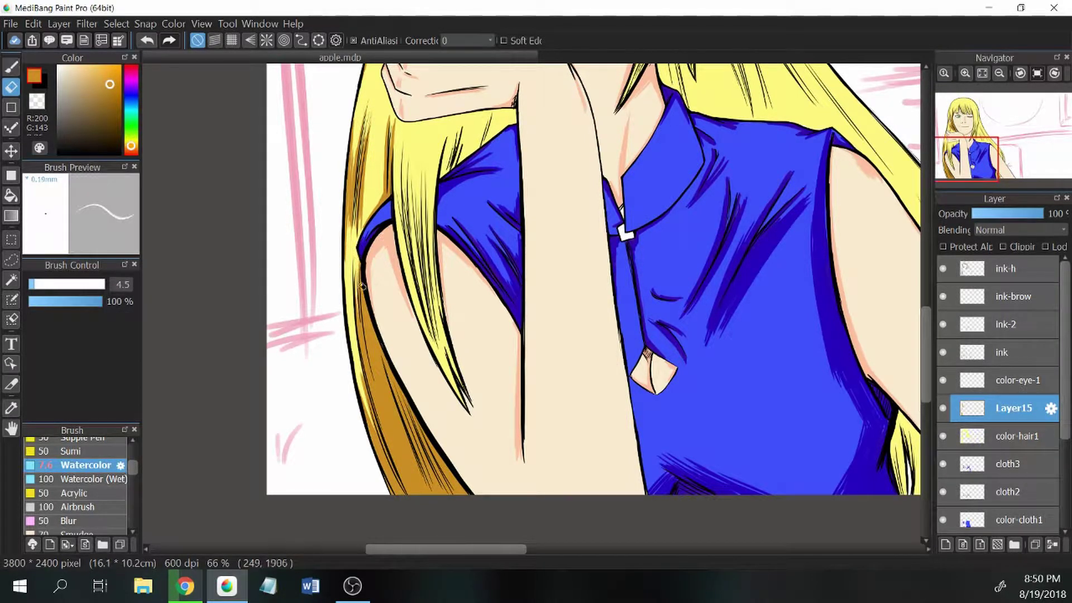
pyautogui.moveTo(404, 461); pyautogui.dragTo(391, 368)
# - Paint orange-brown shadow strands down the front lock hanging over the sleeve and upper arm to its tip
pyautogui.scroll(3, 391, 335)
pyautogui.hscroll(-3, 391, 336)
pyautogui.press('b')
pyautogui.moveTo(249, 273); pyautogui.dragTo(273, 438)
pyautogui.moveTo(252, 270)
pyautogui.mouseDown()
pyautogui.moveTo(261, 373)
pyautogui.moveTo(296, 514)
pyautogui.mouseUp()
pyautogui.moveTo(272, 456); pyautogui.dragTo(310, 529)
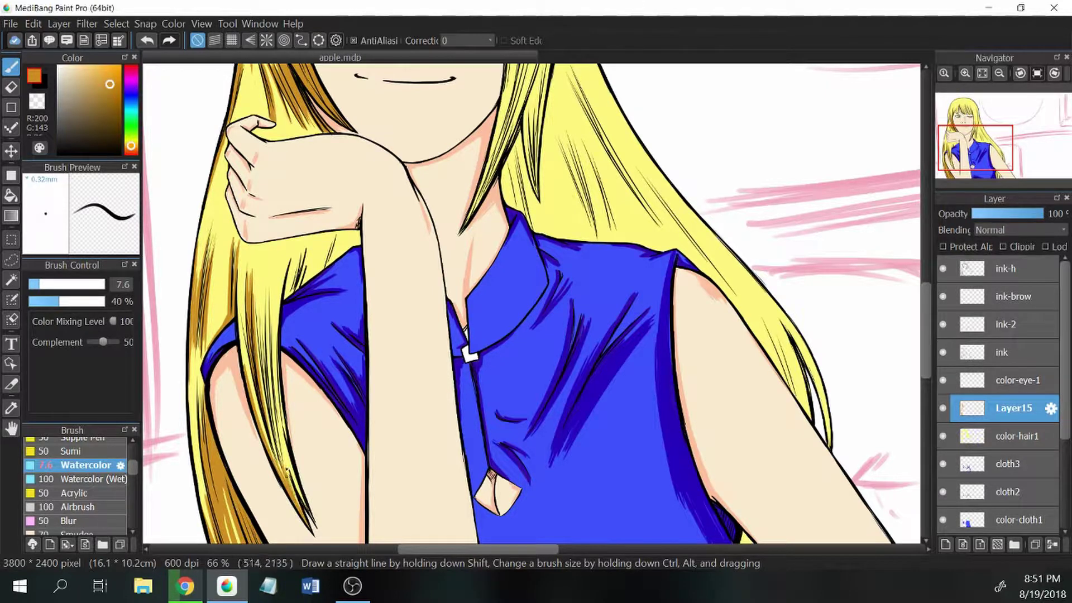
pyautogui.moveTo(275, 397); pyautogui.dragTo(296, 502)
pyautogui.moveTo(271, 389); pyautogui.dragTo(276, 470)
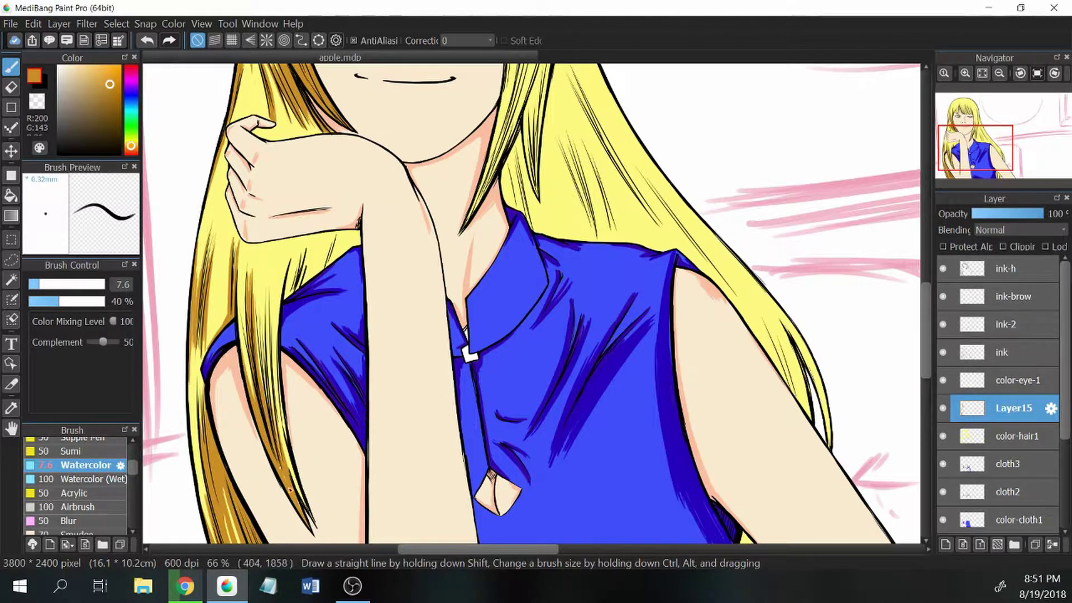
# - Fill in the rest of the front lock's shading and darken the hair beneath the wrist beside the shoulder
pyautogui.moveTo(267, 307); pyautogui.dragTo(284, 449)
pyautogui.moveTo(276, 407); pyautogui.dragTo(305, 505)
pyautogui.moveTo(280, 263)
pyautogui.mouseDown()
pyautogui.moveTo(276, 408)
pyautogui.moveTo(292, 458)
pyautogui.mouseUp()
pyautogui.moveTo(268, 293)
pyautogui.mouseDown()
pyautogui.moveTo(272, 398)
pyautogui.moveTo(262, 409)
pyautogui.moveTo(245, 383)
pyautogui.moveTo(245, 398)
pyautogui.mouseUp()
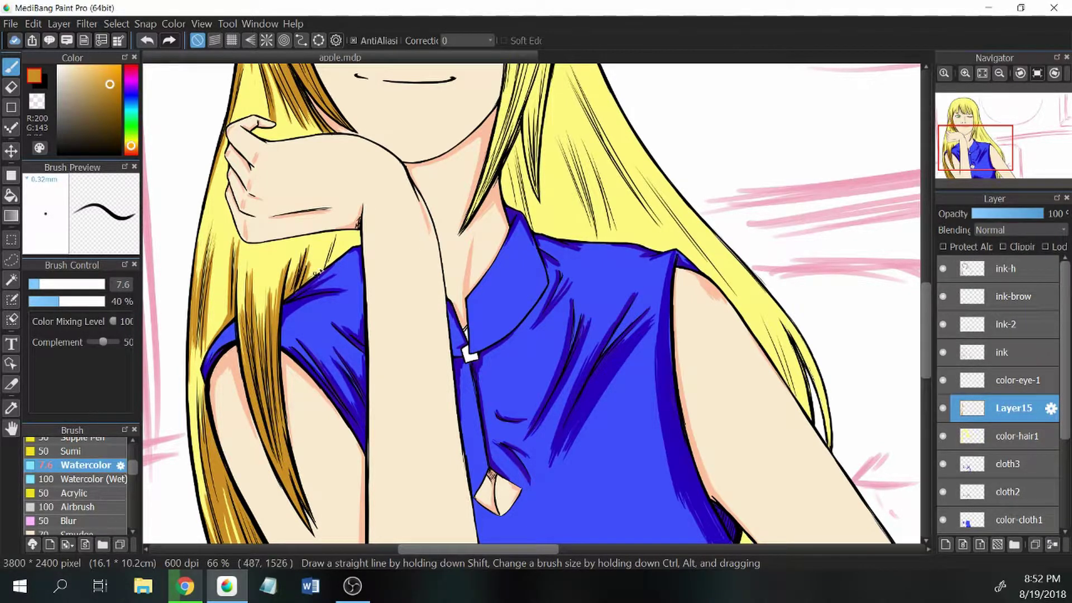
pyautogui.hotkey('ctrl', 'alt', 'Left')
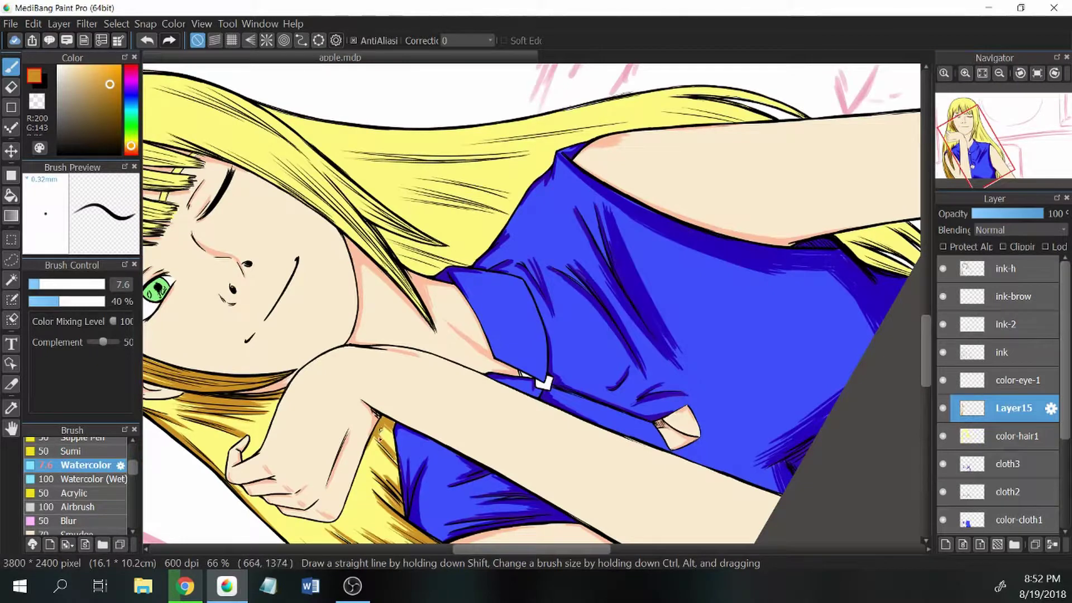
pyautogui.hotkey('ctrl', 'alt', 'Right')
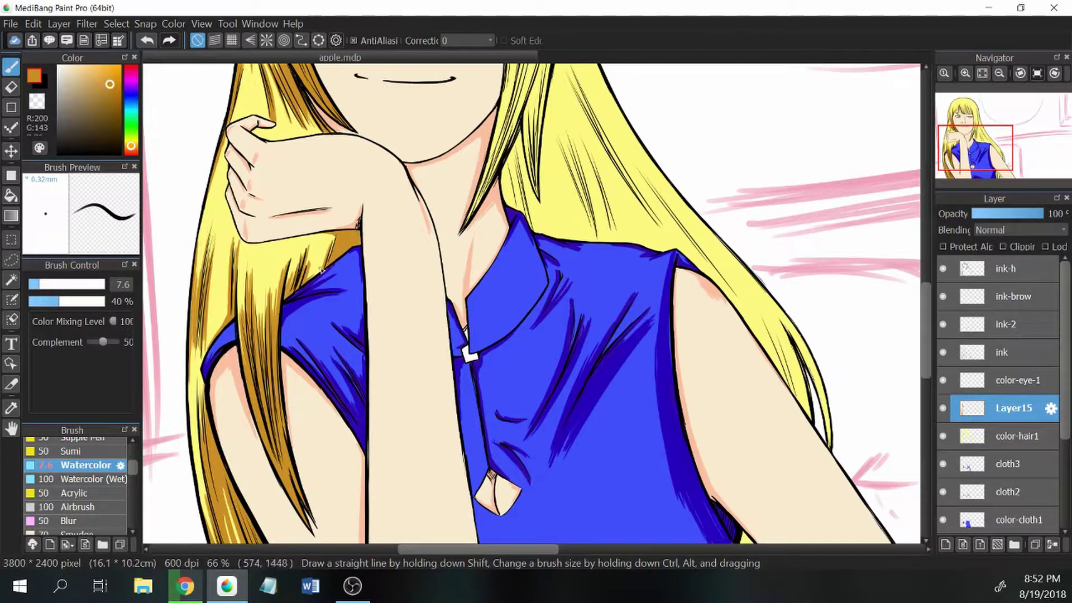
pyautogui.press('e')
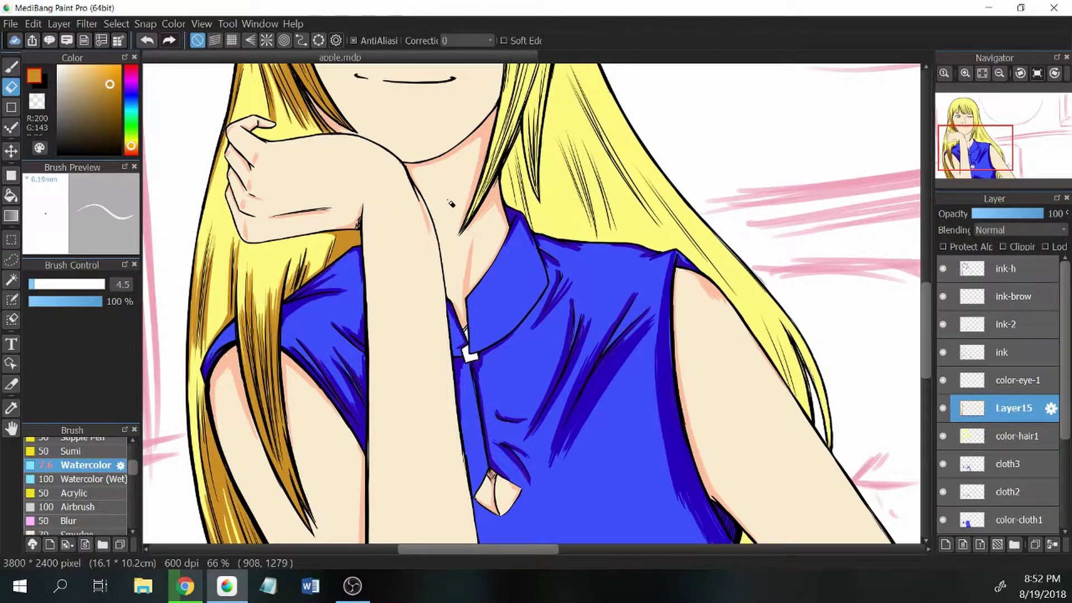
# - Shade the outer hair edge above the ear with orange-brown strands tapering toward the crown
pyautogui.scroll(10, 452, 204)
pyautogui.press('b')
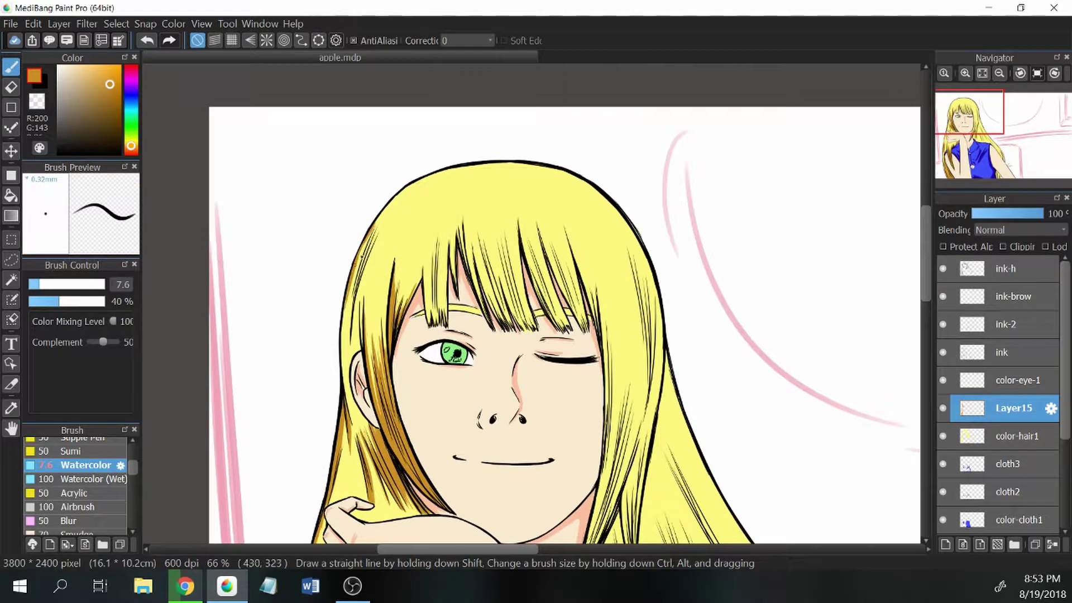
pyautogui.moveTo(361, 255)
pyautogui.mouseDown()
pyautogui.moveTo(345, 326)
pyautogui.moveTo(370, 256)
pyautogui.moveTo(359, 339)
pyautogui.moveTo(415, 133)
pyautogui.moveTo(368, 258)
pyautogui.mouseUp()
pyautogui.press('e')
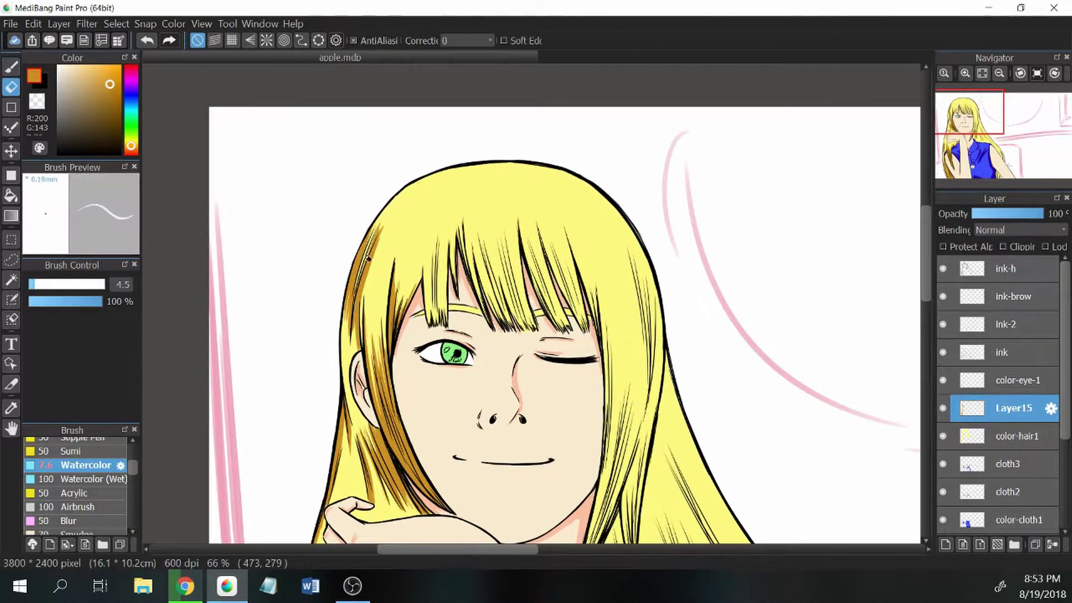
pyautogui.press('b')
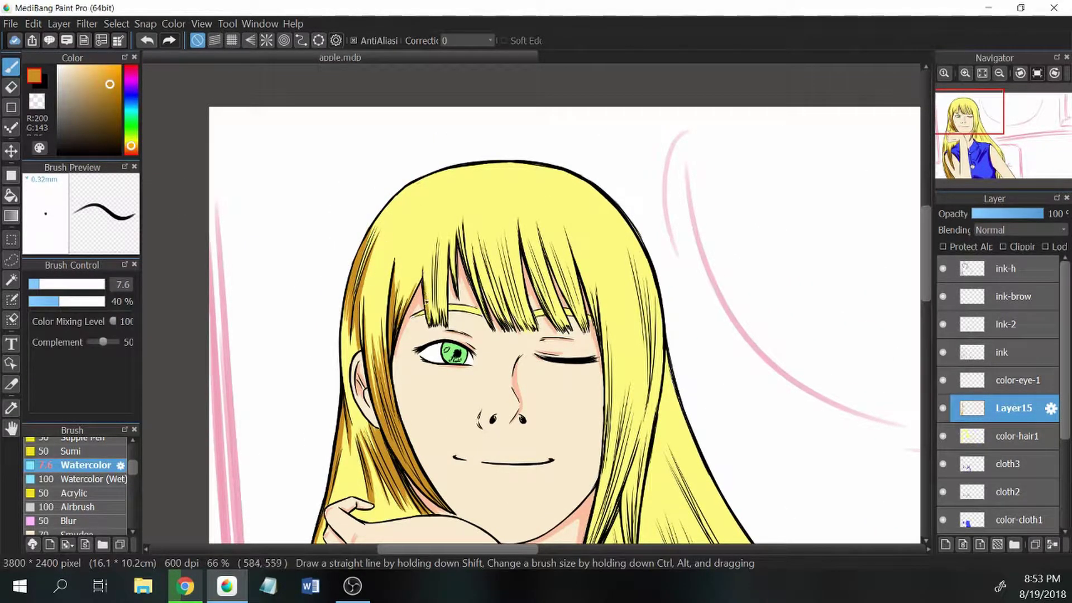
# - Shade the bangs across the forehead with orange-brown strands rising from the tips along the ink lines
pyautogui.moveTo(437, 278); pyautogui.dragTo(444, 321)
pyautogui.moveTo(445, 320)
pyautogui.mouseDown()
pyautogui.moveTo(450, 258)
pyautogui.moveTo(483, 313)
pyautogui.moveTo(503, 234)
pyautogui.moveTo(522, 319)
pyautogui.moveTo(519, 304)
pyautogui.mouseUp()
pyautogui.moveTo(520, 262); pyautogui.dragTo(533, 327)
pyautogui.moveTo(525, 304); pyautogui.dragTo(530, 329)
pyautogui.moveTo(492, 298)
pyautogui.mouseDown()
pyautogui.moveTo(509, 262)
pyautogui.moveTo(558, 330)
pyautogui.moveTo(539, 266)
pyautogui.moveTo(581, 329)
pyautogui.mouseUp()
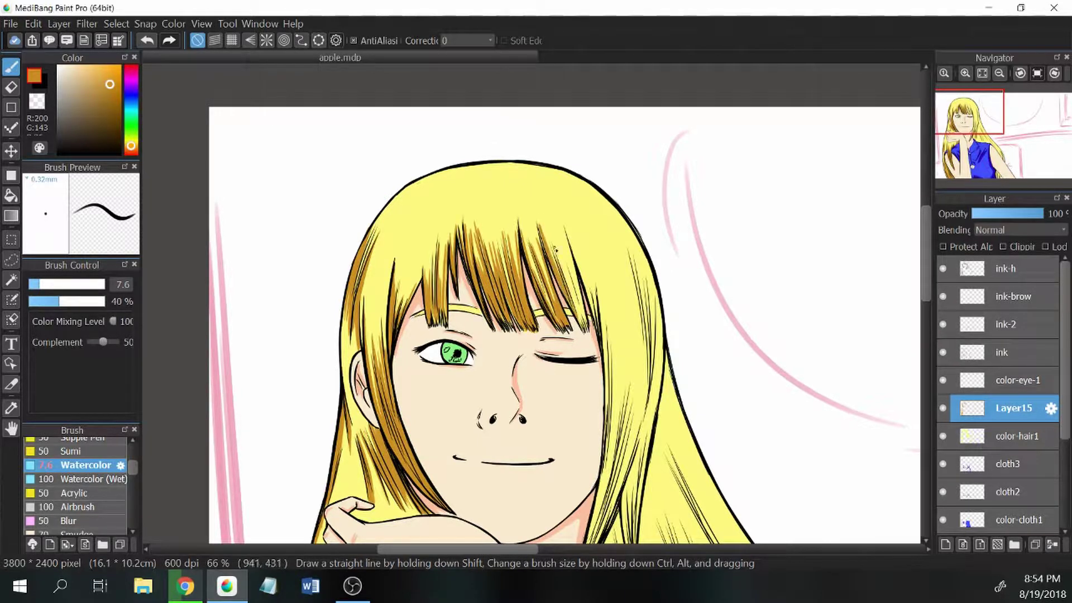
pyautogui.moveTo(584, 231); pyautogui.dragTo(575, 329)
pyautogui.press('e')
pyautogui.press('b')
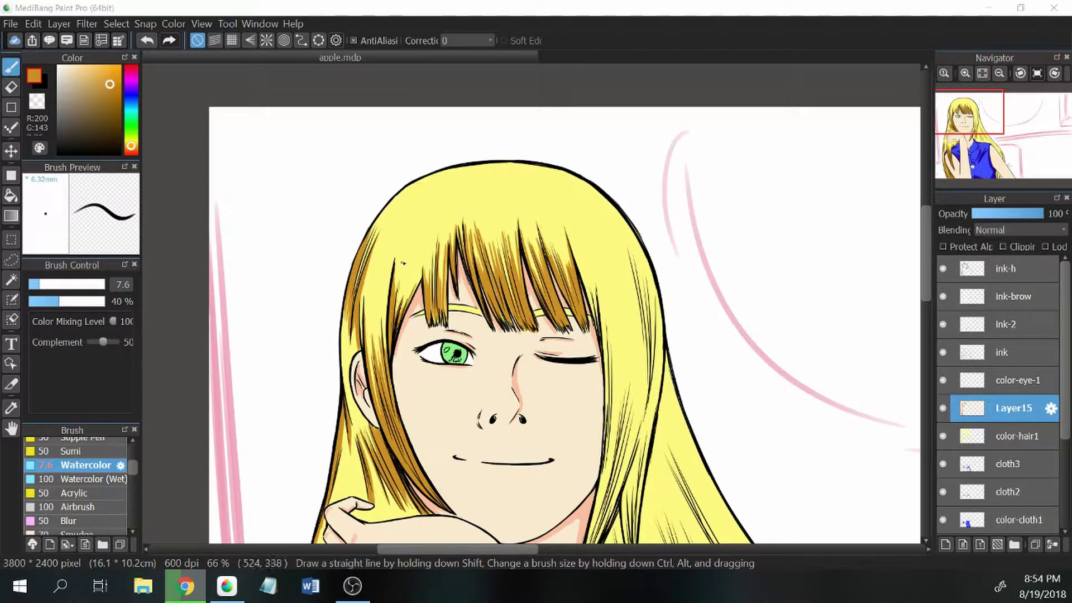
# - Add orange-brown strands at the temple above the ear and down the inner side lock beside the winking eye
pyautogui.moveTo(382, 255); pyautogui.dragTo(380, 312)
pyautogui.moveTo(602, 275)
pyautogui.mouseDown()
pyautogui.moveTo(591, 355)
pyautogui.moveTo(605, 491)
pyautogui.mouseUp()
pyautogui.moveTo(625, 391); pyautogui.dragTo(602, 517)
pyautogui.moveTo(637, 425); pyautogui.dragTo(595, 529)
pyautogui.moveTo(609, 523)
pyautogui.mouseDown()
pyautogui.moveTo(433, 295)
pyautogui.moveTo(444, 277)
pyautogui.mouseUp()
# - Shade the lower side lock beside the neck and the hair behind it down to the shirt collar
pyautogui.moveTo(436, 260); pyautogui.dragTo(400, 355)
pyautogui.moveTo(435, 291)
pyautogui.mouseDown()
pyautogui.moveTo(414, 336)
pyautogui.moveTo(440, 246)
pyautogui.moveTo(437, 299)
pyautogui.moveTo(408, 320)
pyautogui.moveTo(432, 308)
pyautogui.moveTo(434, 331)
pyautogui.moveTo(437, 306)
pyautogui.moveTo(447, 348)
pyautogui.mouseUp()
pyautogui.moveTo(444, 288); pyautogui.dragTo(466, 363)
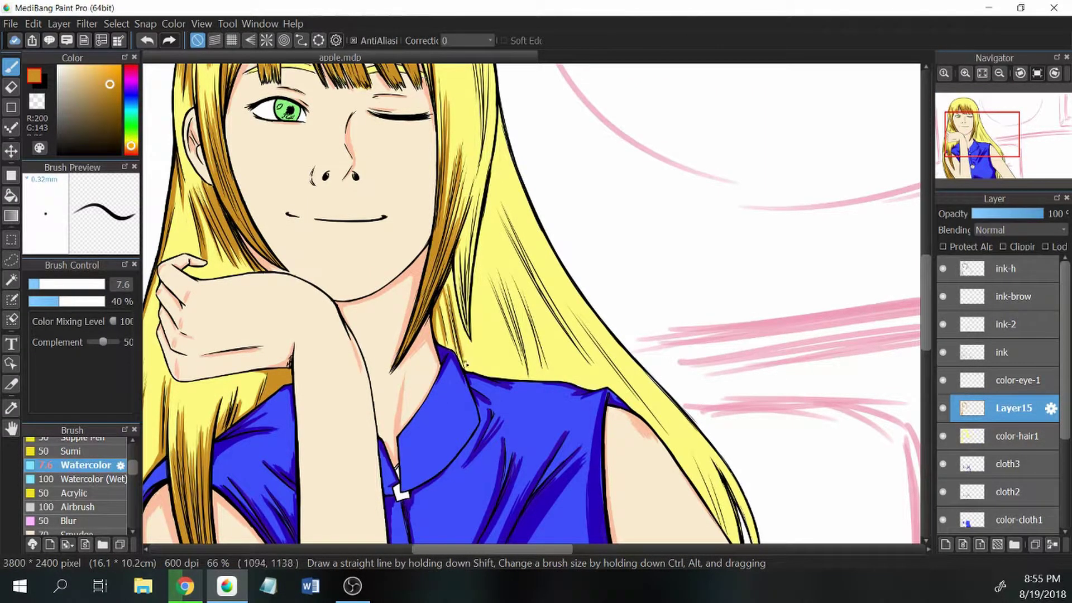
pyautogui.press('e')
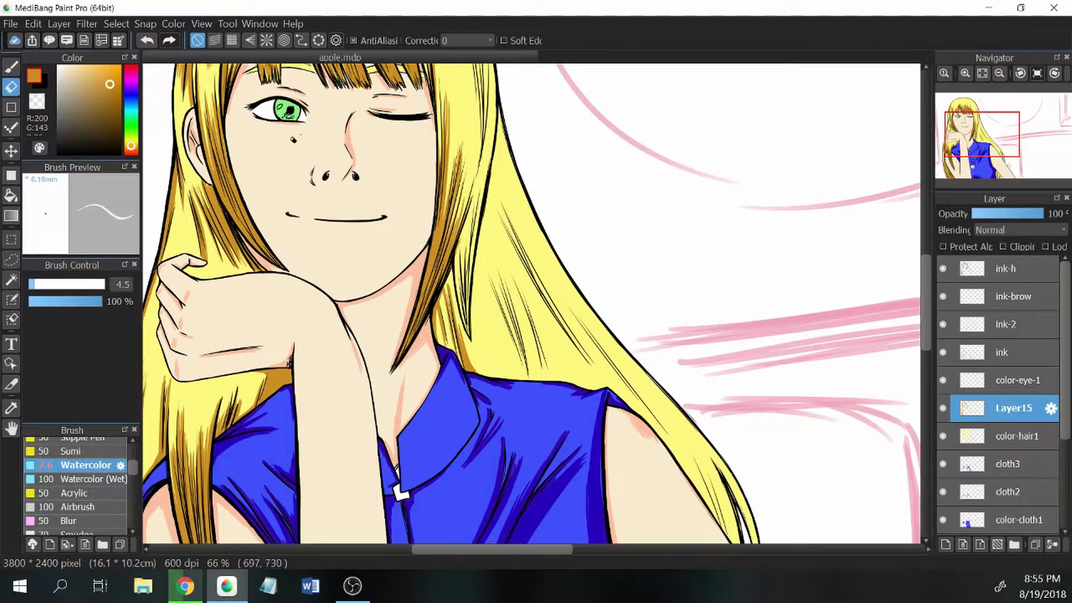
pyautogui.press('b')
pyautogui.moveTo(453, 251); pyautogui.dragTo(466, 310)
pyautogui.moveTo(472, 232)
pyautogui.mouseDown()
pyautogui.moveTo(463, 315)
pyautogui.moveTo(517, 458)
pyautogui.mouseUp()
# - Paint orange-brown strands down the outer edge of the side lock beside the winking eye, trimming them with the eraser
pyautogui.moveTo(518, 152); pyautogui.dragTo(508, 226)
pyautogui.moveTo(524, 157)
pyautogui.mouseDown()
pyautogui.moveTo(512, 271)
pyautogui.moveTo(527, 312)
pyautogui.mouseUp()
pyautogui.moveTo(531, 191); pyautogui.dragTo(538, 291)
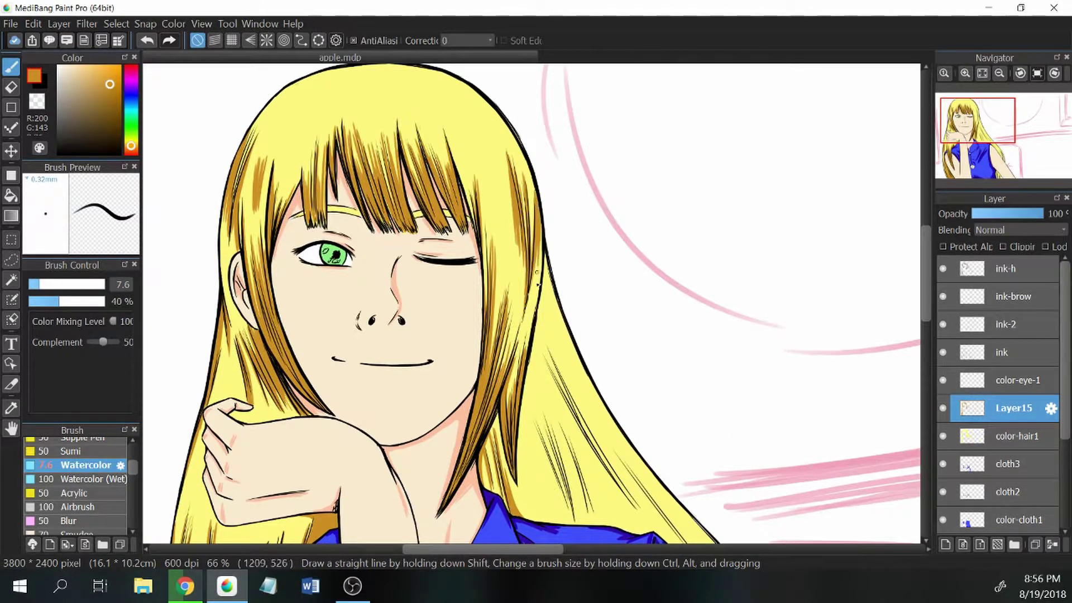
pyautogui.moveTo(537, 225); pyautogui.dragTo(531, 325)
pyautogui.press('e')
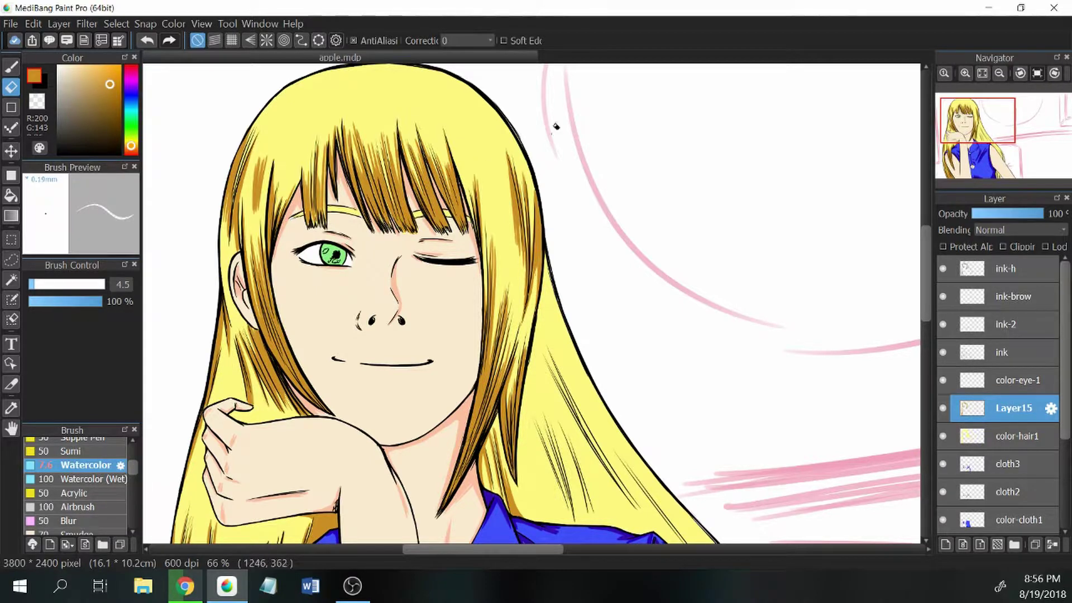
pyautogui.moveTo(516, 169)
pyautogui.mouseDown()
pyautogui.moveTo(514, 254)
pyautogui.moveTo(500, 233)
pyautogui.mouseUp()
pyautogui.press('b')
pyautogui.moveTo(528, 156)
pyautogui.mouseDown()
pyautogui.moveTo(505, 271)
pyautogui.moveTo(520, 303)
pyautogui.mouseUp()
pyautogui.moveTo(536, 267); pyautogui.dragTo(517, 358)
pyautogui.moveTo(535, 275); pyautogui.dragTo(525, 356)
# - Shade the small patch of hair between the torso and the lowered arm at the canvas's lower edge
pyautogui.scroll(-10, 503, 194)
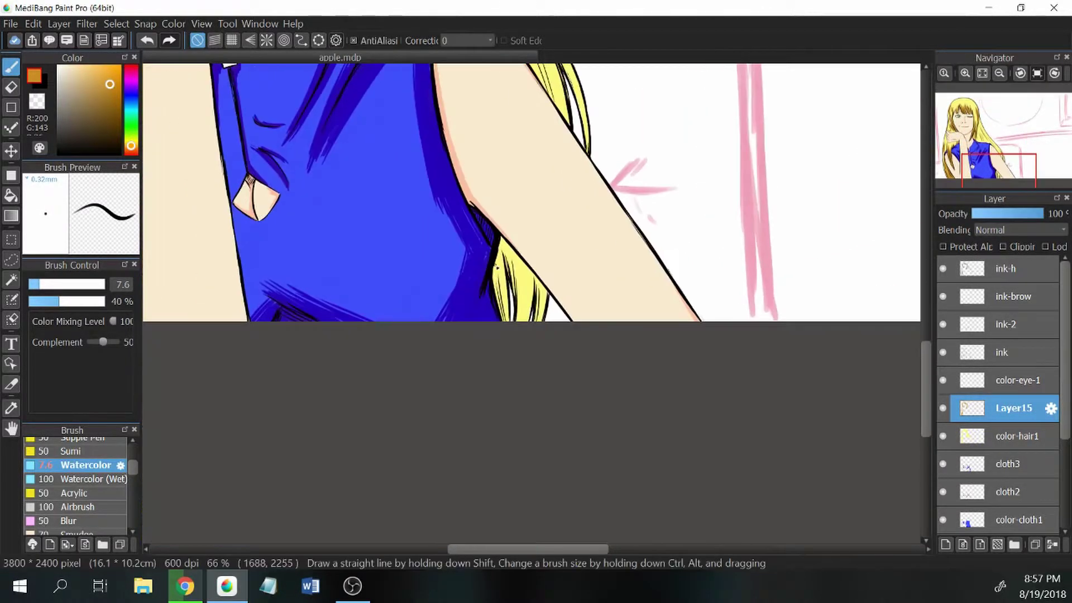
pyautogui.moveTo(502, 251)
pyautogui.mouseDown()
pyautogui.moveTo(497, 321)
pyautogui.moveTo(509, 326)
pyautogui.mouseUp()
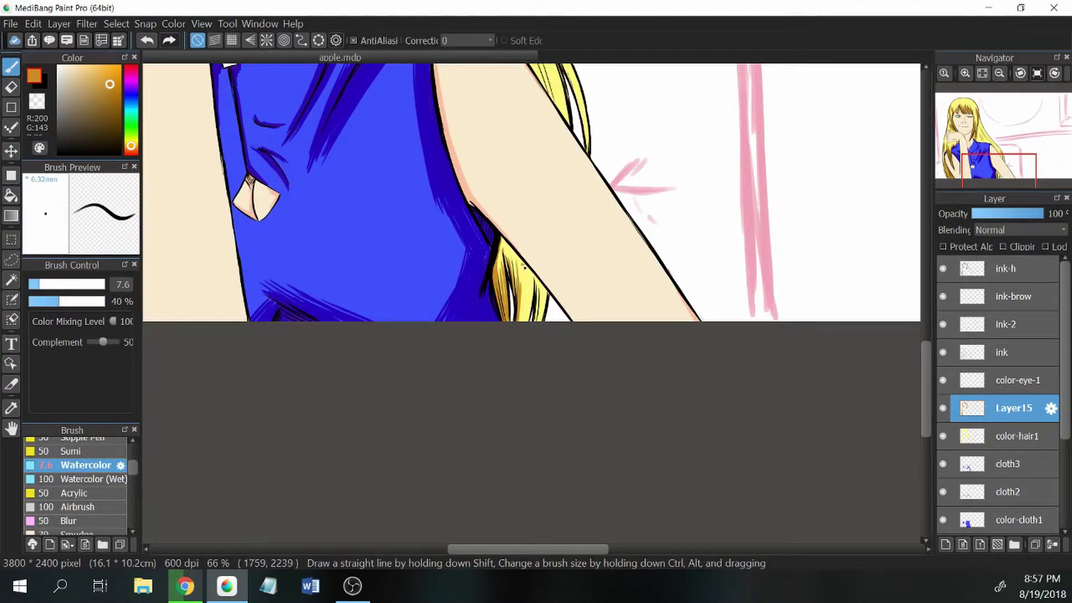
pyautogui.moveTo(524, 265); pyautogui.dragTo(522, 315)
pyautogui.moveTo(531, 267); pyautogui.dragTo(533, 325)
# - Add more orange-brown strands to the hair beneath the raised hand and wrist
pyautogui.scroll(8, 532, 319)
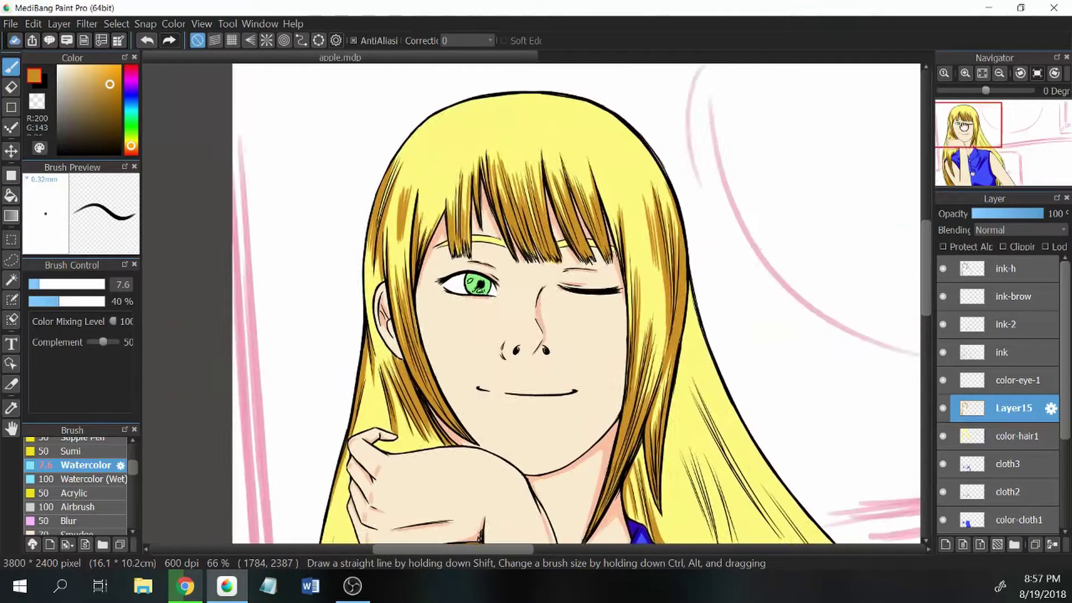
pyautogui.scroll(-6, 633, 379)
pyautogui.scroll(8, 649, 411)
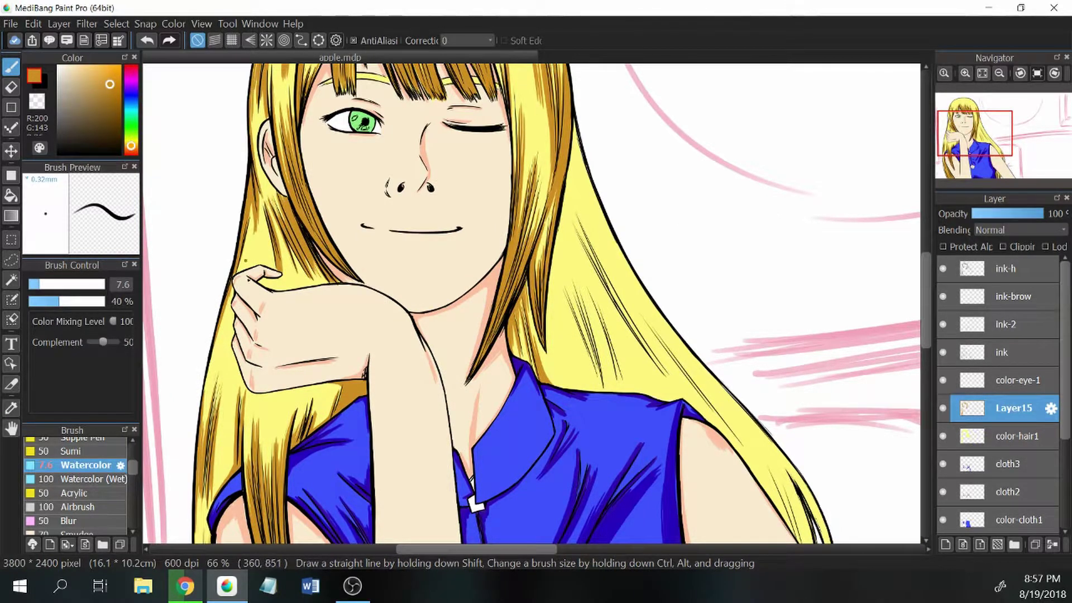
pyautogui.scroll(-6, 218, 363)
pyautogui.scroll(1, 333, 379)
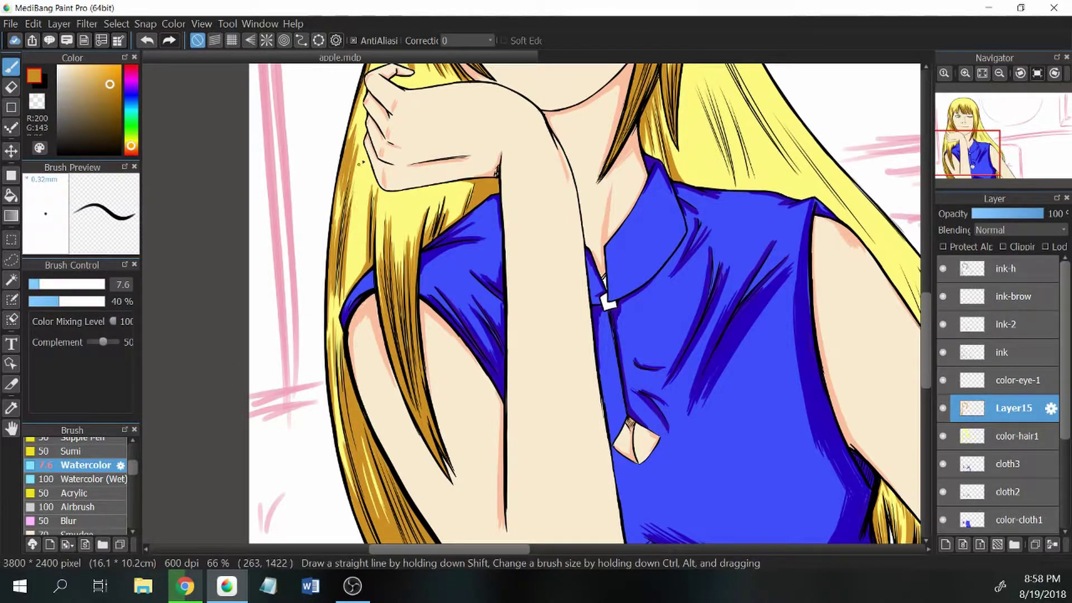
pyautogui.moveTo(360, 163)
pyautogui.mouseDown()
pyautogui.moveTo(368, 246)
pyautogui.moveTo(382, 203)
pyautogui.moveTo(418, 193)
pyautogui.moveTo(459, 204)
pyautogui.mouseUp()
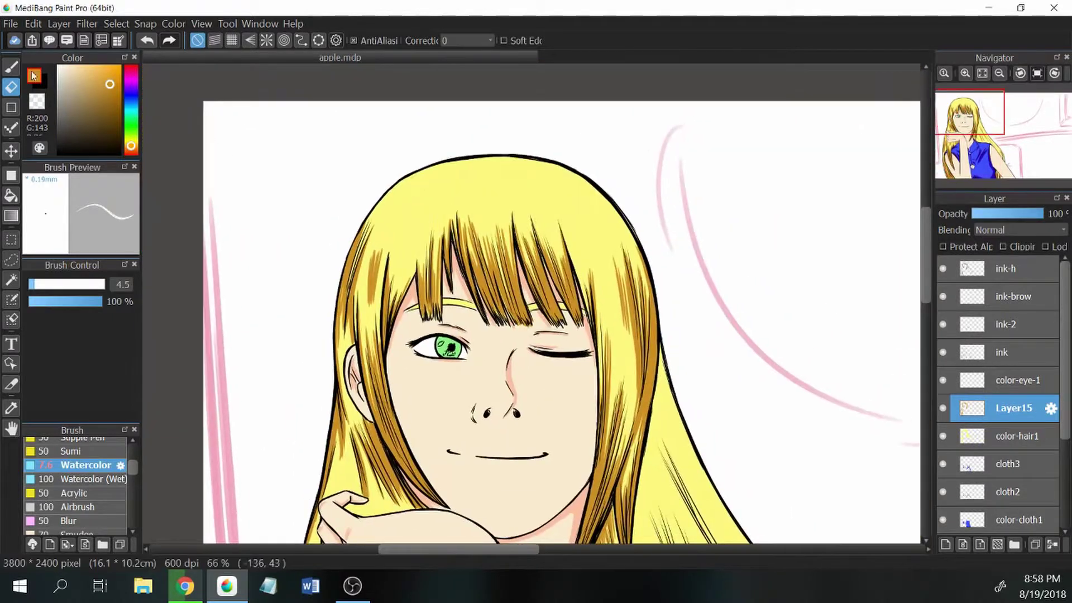
# - Thicken the shading above the ear and extend the orange-brown strands higher into both ends of the bangs
pyautogui.press('b')
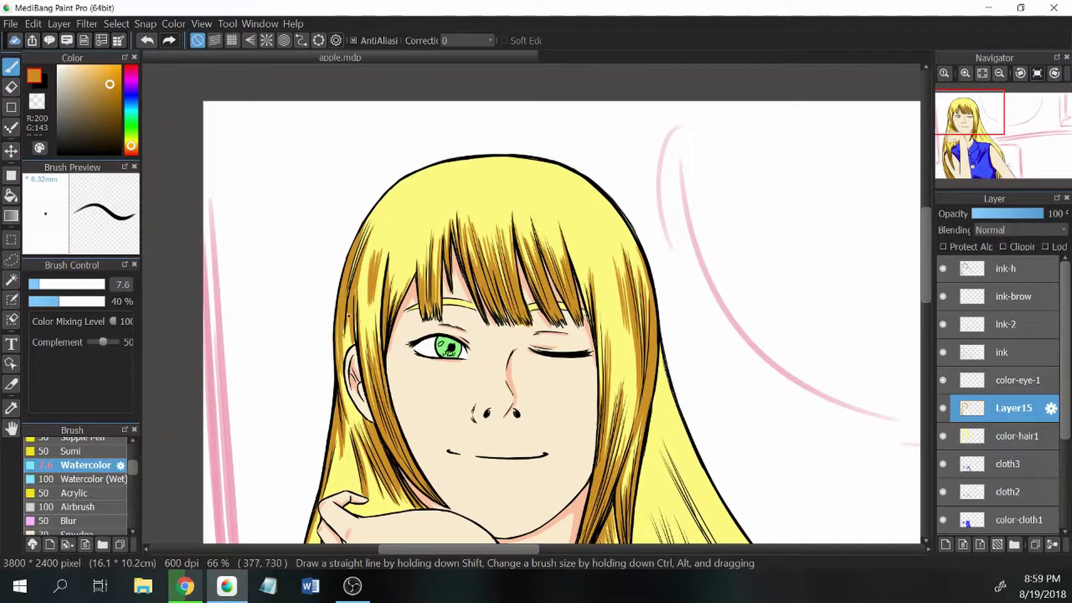
pyautogui.moveTo(349, 316)
pyautogui.mouseDown()
pyautogui.moveTo(366, 226)
pyautogui.moveTo(404, 273)
pyautogui.mouseUp()
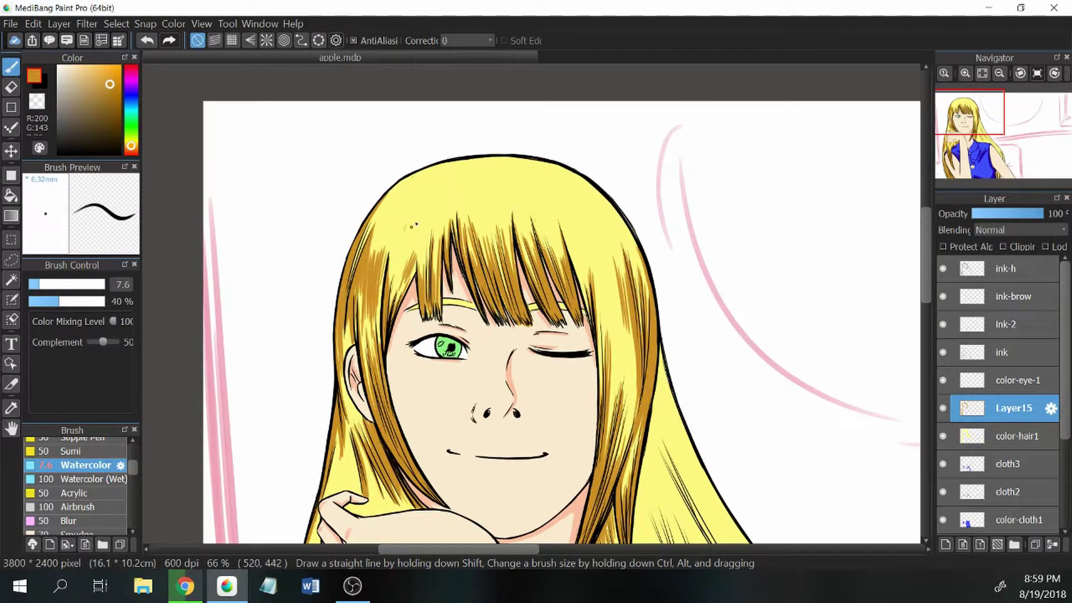
pyautogui.moveTo(411, 227)
pyautogui.mouseDown()
pyautogui.moveTo(419, 271)
pyautogui.moveTo(441, 288)
pyautogui.mouseUp()
pyautogui.moveTo(547, 208); pyautogui.dragTo(558, 240)
pyautogui.moveTo(565, 211); pyautogui.dragTo(586, 313)
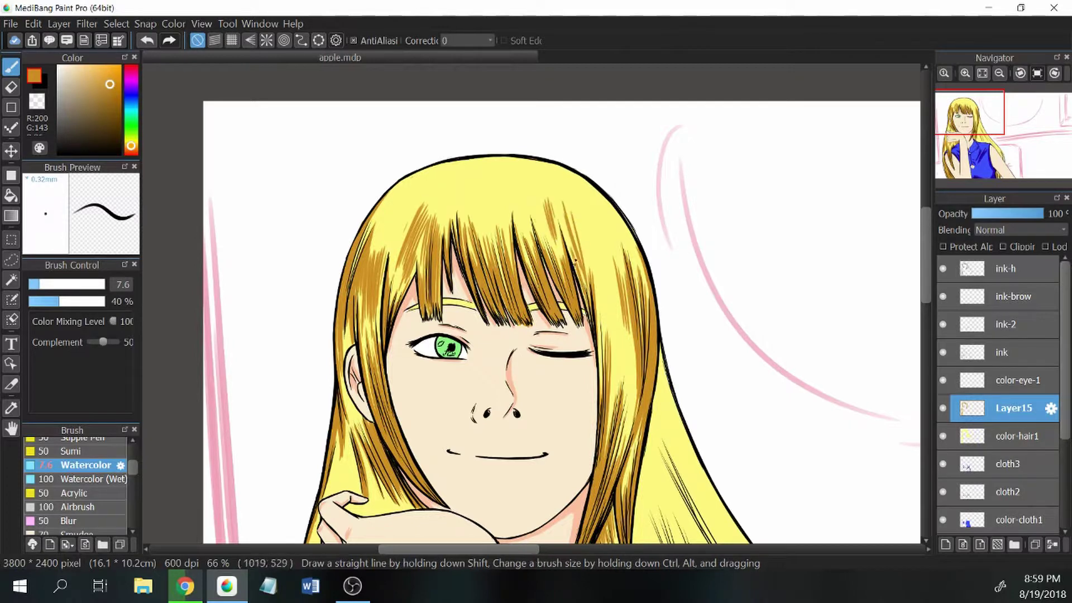
# - Fill the yellow middle of the side lock beside the winking eye with dense orange-brown strands down to the jaw
pyautogui.moveTo(581, 219); pyautogui.dragTo(604, 324)
pyautogui.moveTo(595, 249); pyautogui.dragTo(609, 368)
pyautogui.moveTo(611, 280); pyautogui.dragTo(623, 397)
pyautogui.moveTo(608, 271); pyautogui.dragTo(612, 398)
pyautogui.moveTo(621, 307); pyautogui.dragTo(631, 449)
pyautogui.moveTo(636, 463); pyautogui.dragTo(643, 372)
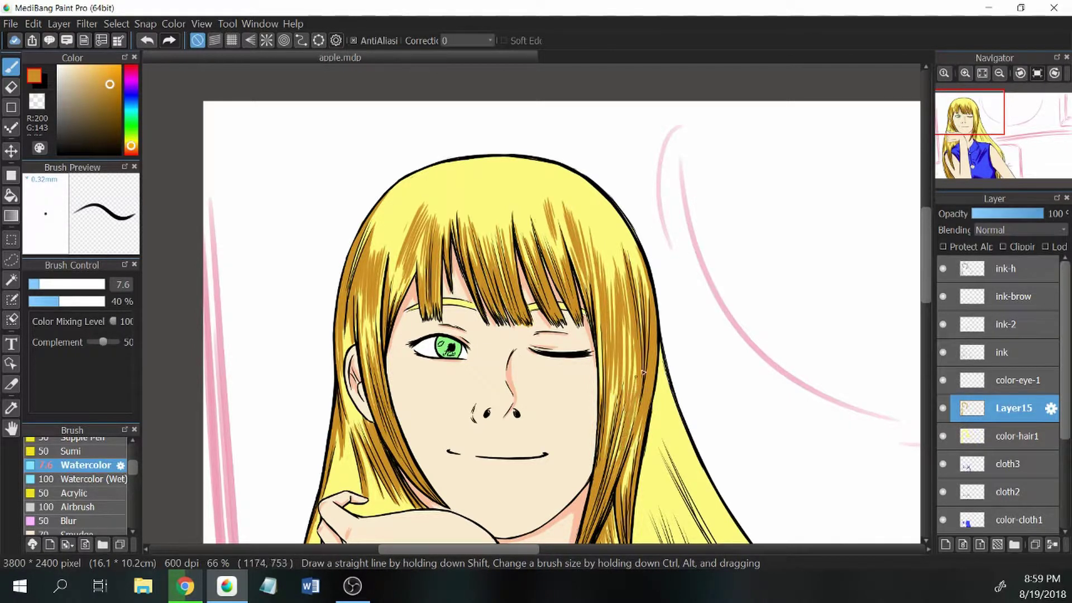
pyautogui.moveTo(630, 478); pyautogui.dragTo(636, 425)
pyautogui.moveTo(612, 338); pyautogui.dragTo(607, 455)
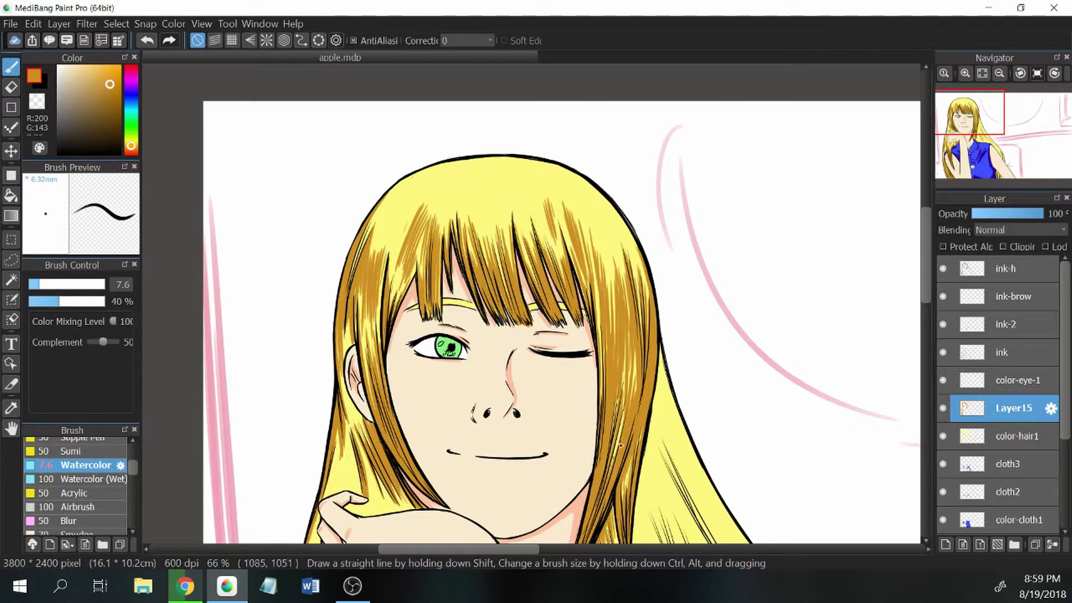
# - Thicken the orange-brown strands in the hair beneath the raised hand and wrist, along the sleeve
pyautogui.scroll(-5, 418, 346)
pyautogui.moveTo(391, 431); pyautogui.dragTo(421, 350)
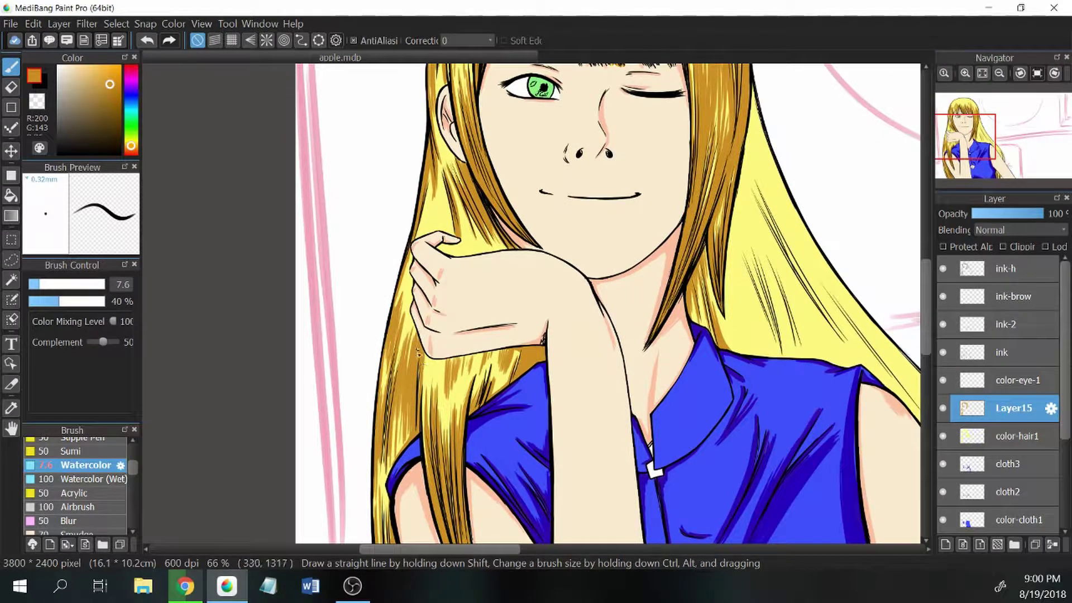
pyautogui.moveTo(427, 405); pyautogui.dragTo(441, 352)
pyautogui.moveTo(455, 430); pyautogui.dragTo(474, 361)
pyautogui.moveTo(476, 399); pyautogui.dragTo(491, 352)
pyautogui.moveTo(488, 392); pyautogui.dragTo(516, 352)
pyautogui.press('e')
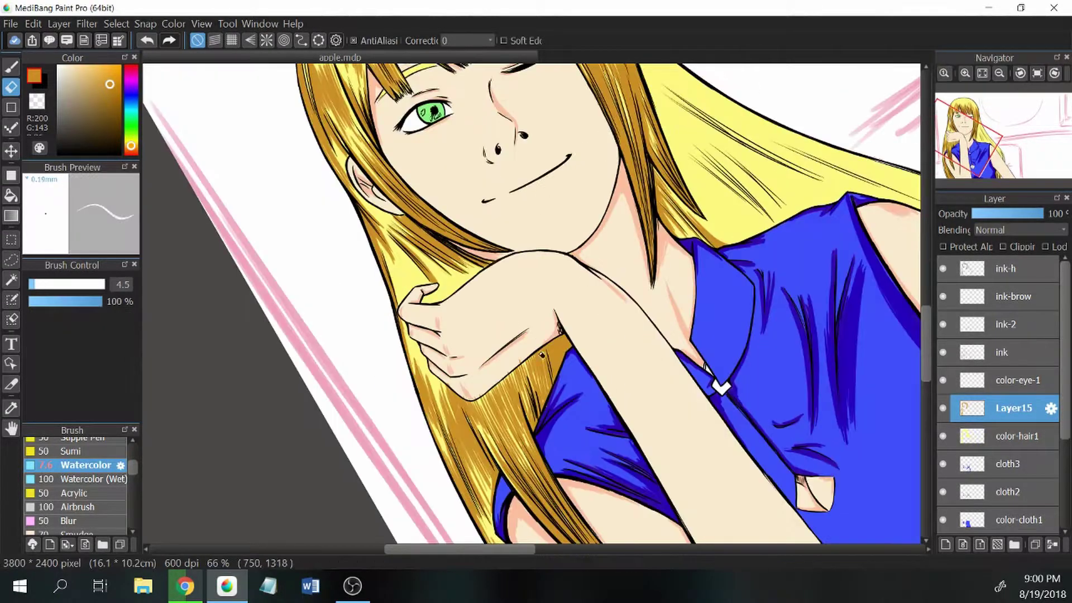
pyautogui.hotkey('ctrl', '0')
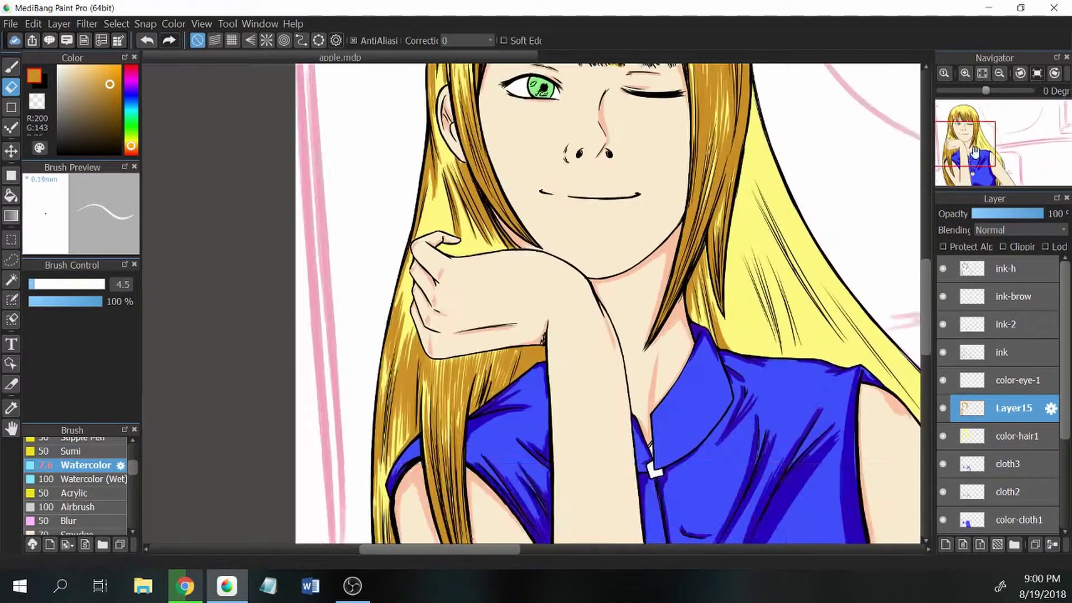
# - Shade the yellow hair between the ear and the raised hand in orange-brown and erase overshoot along the hand
pyautogui.press('b')
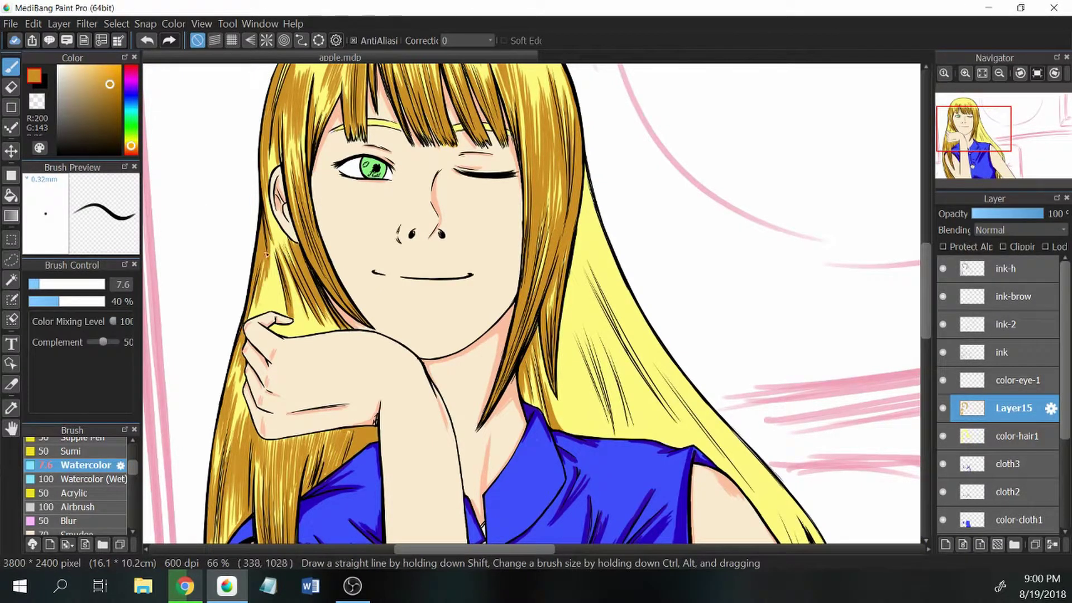
pyautogui.moveTo(277, 311); pyautogui.dragTo(266, 191)
pyautogui.moveTo(282, 338)
pyautogui.mouseDown()
pyautogui.moveTo(271, 324)
pyautogui.moveTo(313, 306)
pyautogui.moveTo(296, 327)
pyautogui.moveTo(279, 311)
pyautogui.mouseUp()
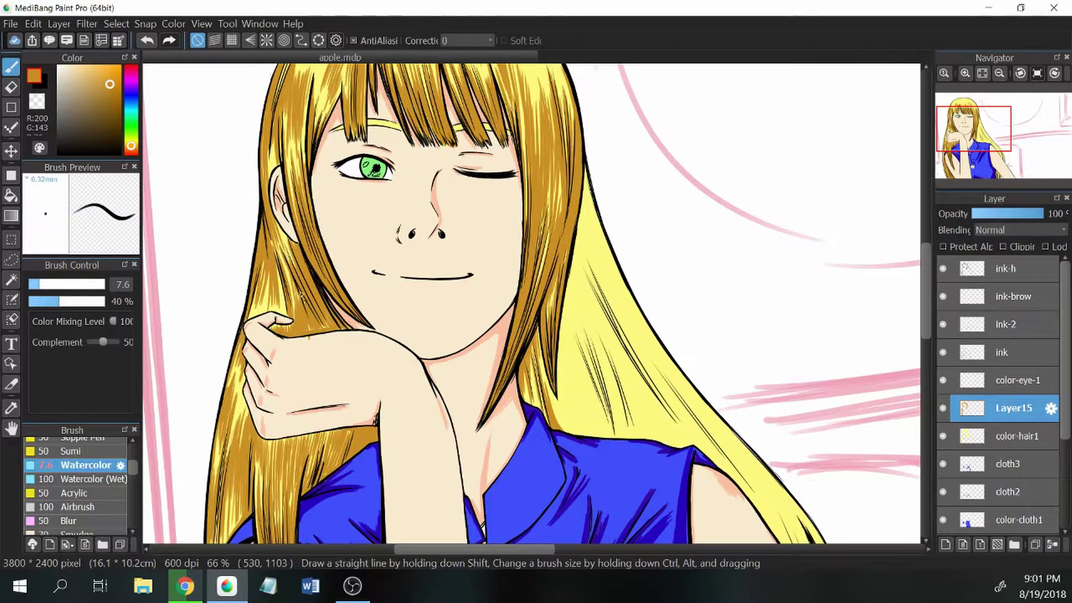
pyautogui.click(15, 86)
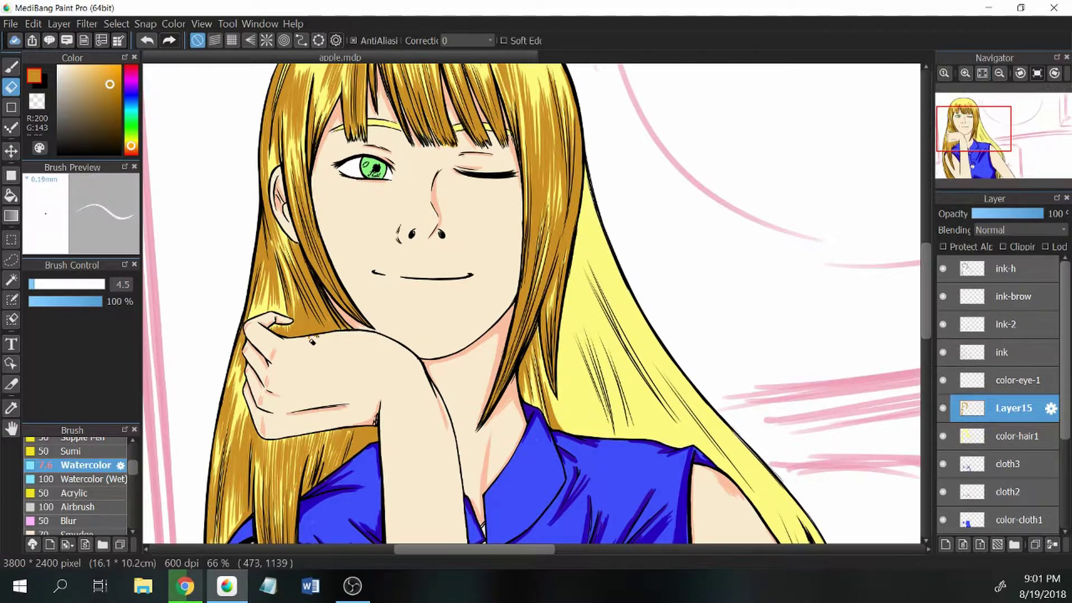
pyautogui.press('b')
# - Extend orange-brown strands up both outer sides of the crown, filling the open-eye side up to the outline
pyautogui.scroll(3, 335, 336)
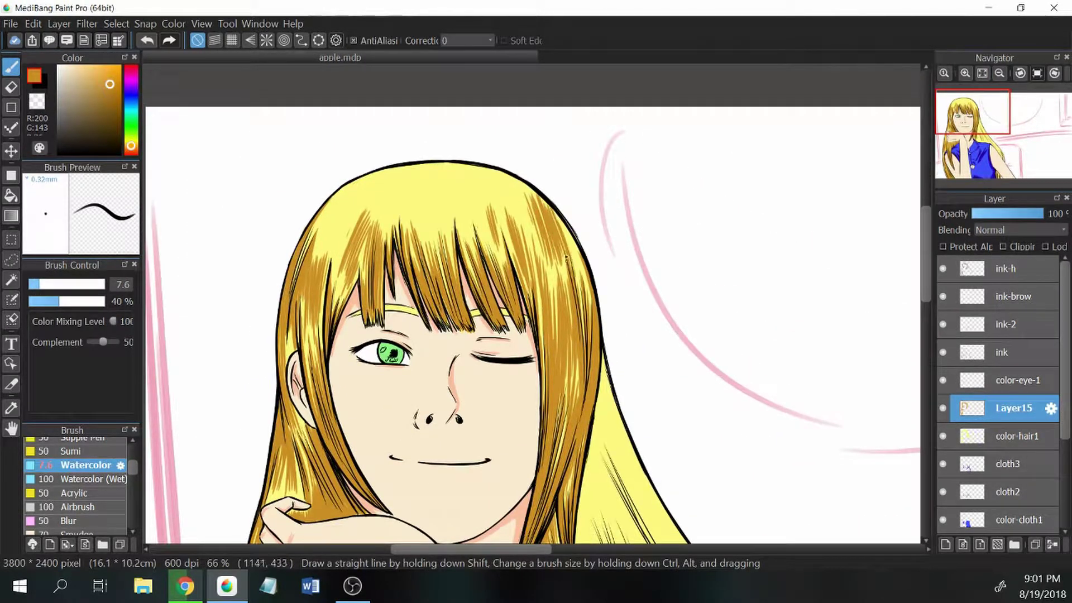
pyautogui.moveTo(575, 245); pyautogui.dragTo(589, 301)
pyautogui.moveTo(553, 188); pyautogui.dragTo(533, 229)
pyautogui.moveTo(347, 184); pyautogui.dragTo(327, 223)
pyautogui.moveTo(374, 173); pyautogui.dragTo(357, 240)
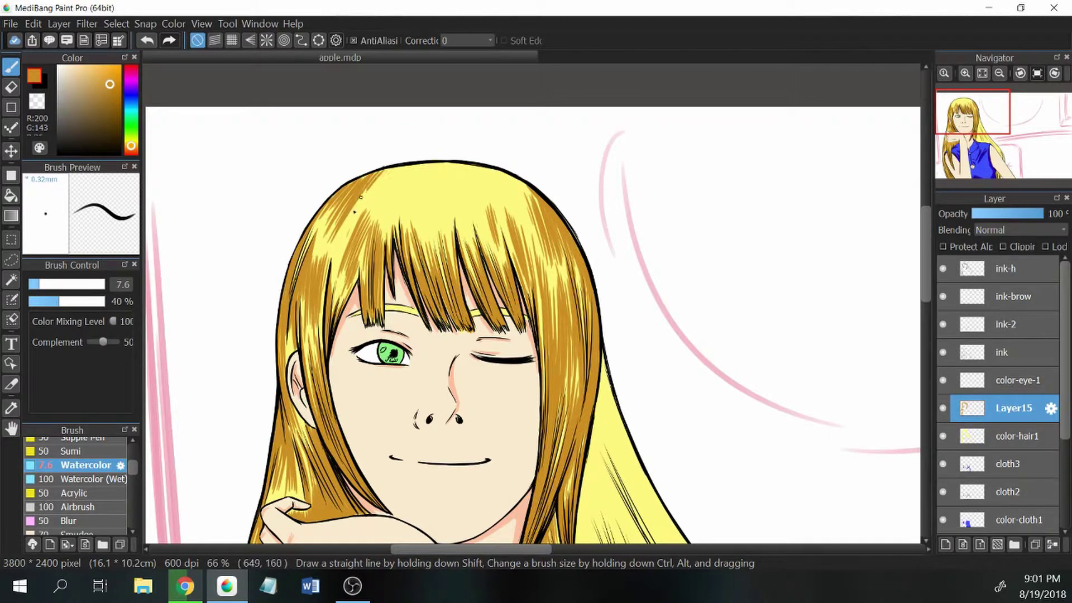
pyautogui.moveTo(361, 197); pyautogui.dragTo(342, 290)
pyautogui.moveTo(369, 226); pyautogui.dragTo(361, 291)
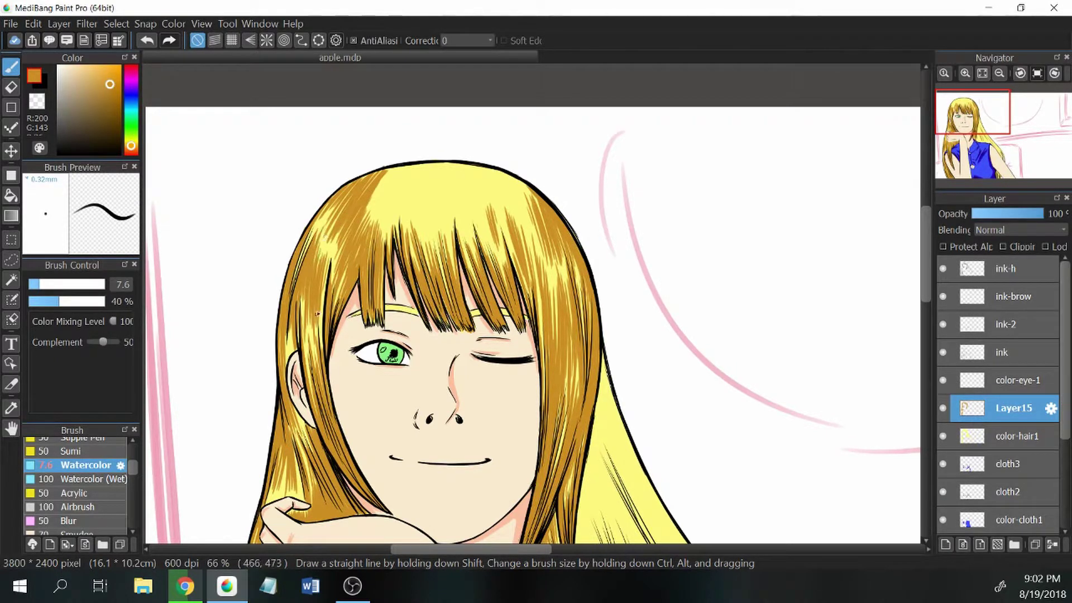
pyautogui.moveTo(329, 208)
pyautogui.mouseDown()
pyautogui.moveTo(307, 251)
pyautogui.moveTo(341, 200)
pyautogui.mouseUp()
pyautogui.press('e')
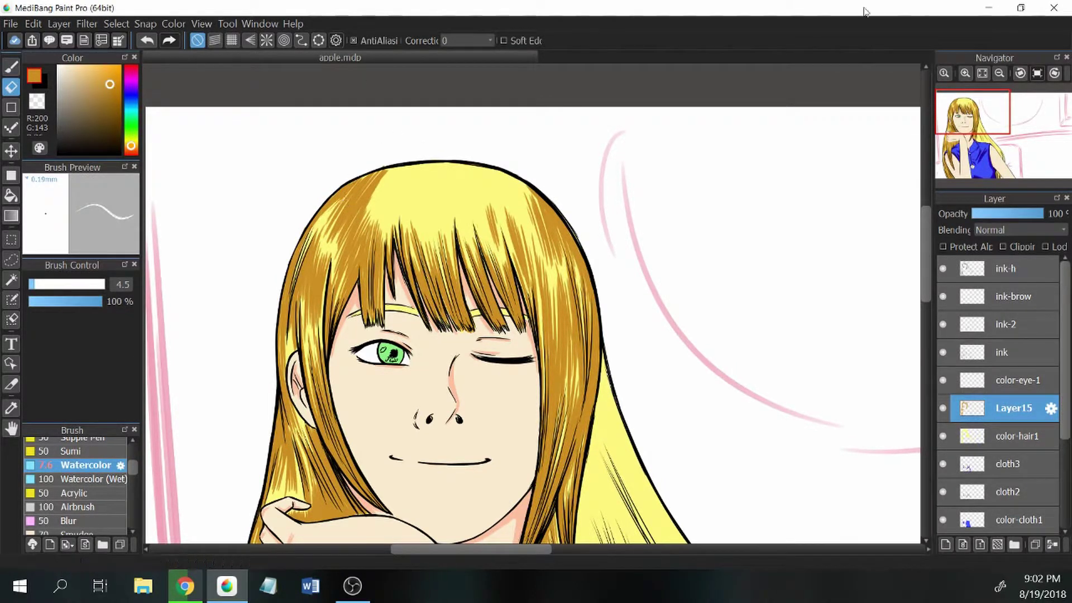
# - Shade the crown with orange-brown strands running down into the bangs, leaving thin yellow streaks
pyautogui.press('b')
pyautogui.moveTo(420, 224); pyautogui.dragTo(551, 234)
pyautogui.hotkey('ctrl', 'Right')
pyautogui.moveTo(350, 366)
pyautogui.mouseDown()
pyautogui.moveTo(349, 327)
pyautogui.moveTo(375, 302)
pyautogui.mouseUp()
pyautogui.press('e')
pyautogui.press('b')
pyautogui.hotkey('ctrl', 'Down')
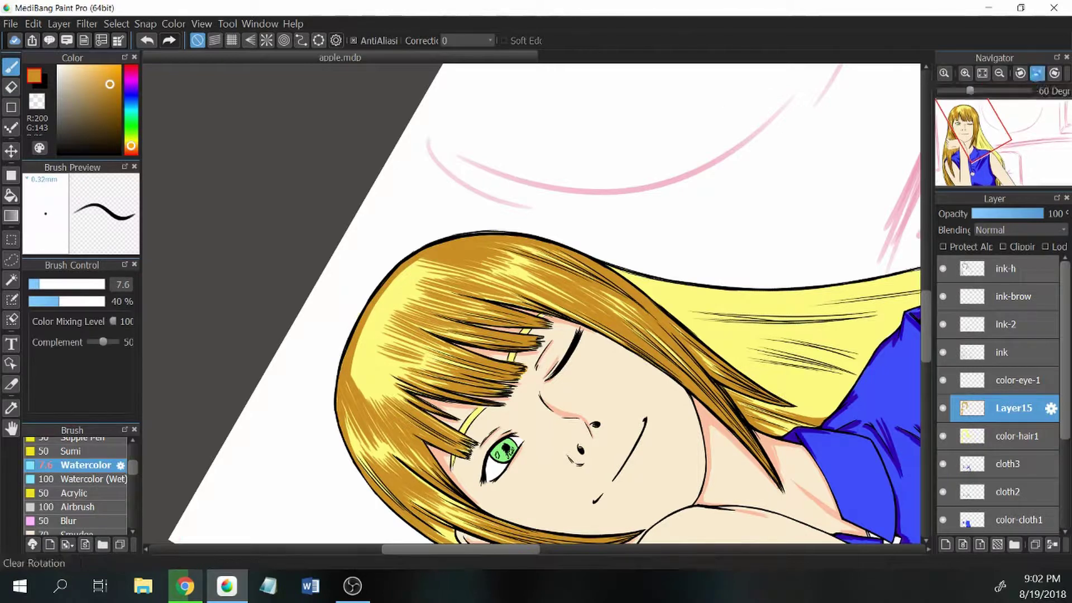
pyautogui.moveTo(373, 217); pyautogui.dragTo(403, 216)
pyautogui.moveTo(415, 172)
pyautogui.mouseDown()
pyautogui.moveTo(433, 223)
pyautogui.moveTo(417, 235)
pyautogui.moveTo(442, 223)
pyautogui.moveTo(526, 225)
pyautogui.mouseUp()
pyautogui.moveTo(513, 184); pyautogui.dragTo(531, 254)
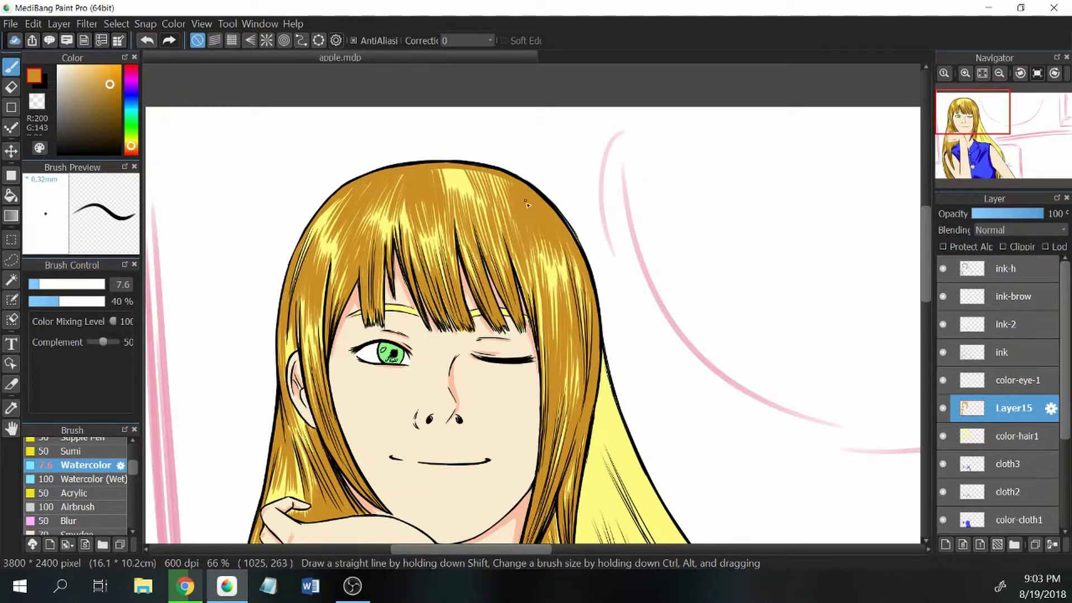
# - Fill the remaining yellow patch at the top of the crown and blend it into the bangs
pyautogui.moveTo(526, 201); pyautogui.dragTo(548, 265)
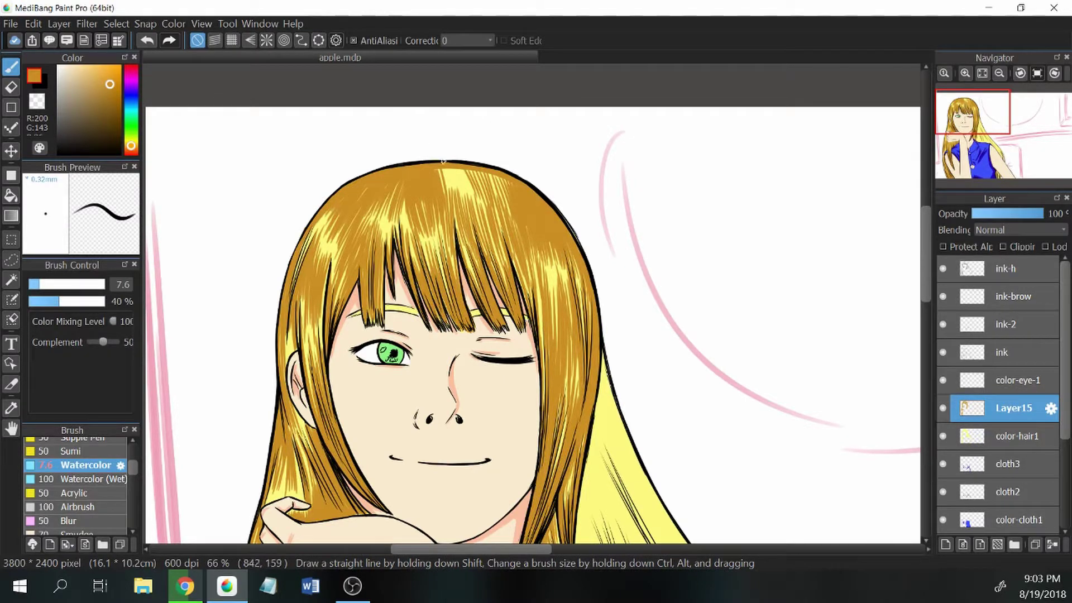
pyautogui.moveTo(443, 161)
pyautogui.mouseDown()
pyautogui.moveTo(456, 190)
pyautogui.moveTo(477, 193)
pyautogui.moveTo(503, 218)
pyautogui.moveTo(463, 174)
pyautogui.moveTo(466, 231)
pyautogui.mouseUp()
pyautogui.moveTo(386, 201); pyautogui.dragTo(374, 240)
pyautogui.moveTo(453, 169); pyautogui.dragTo(449, 208)
pyautogui.hotkey('ctrl', 'Left')
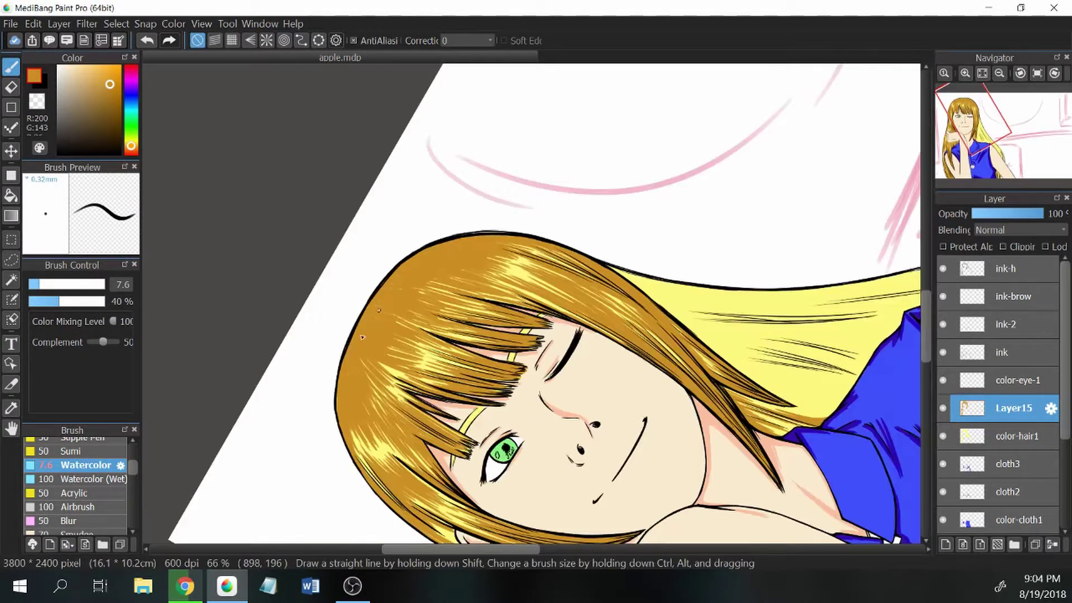
pyautogui.hotkey('ctrl', 'Right')
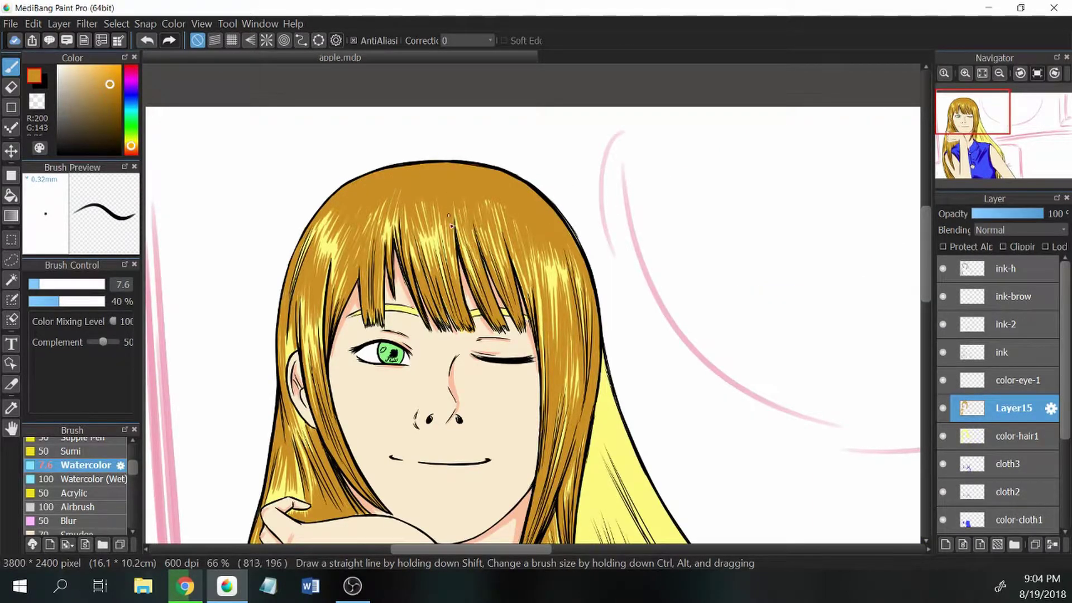
pyautogui.hotkey('ctrl', 'Left')
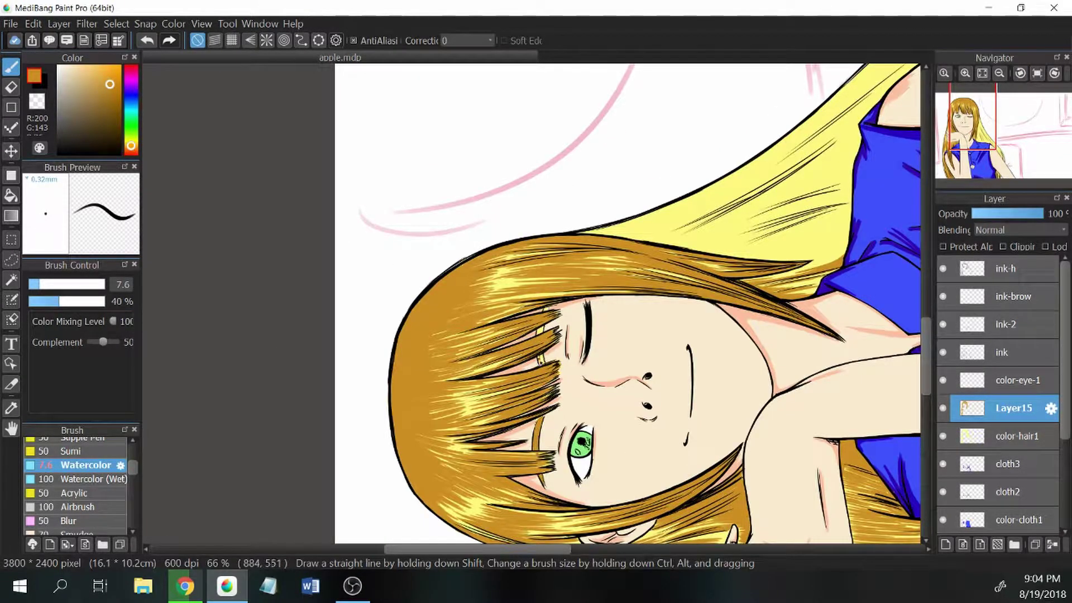
pyautogui.hotkey('ctrl', 'Right')
# - Shade the outer edge of the back hair and its tapered tips beside the lowered arm in orange-brown
pyautogui.hscroll(3, 553, 374)
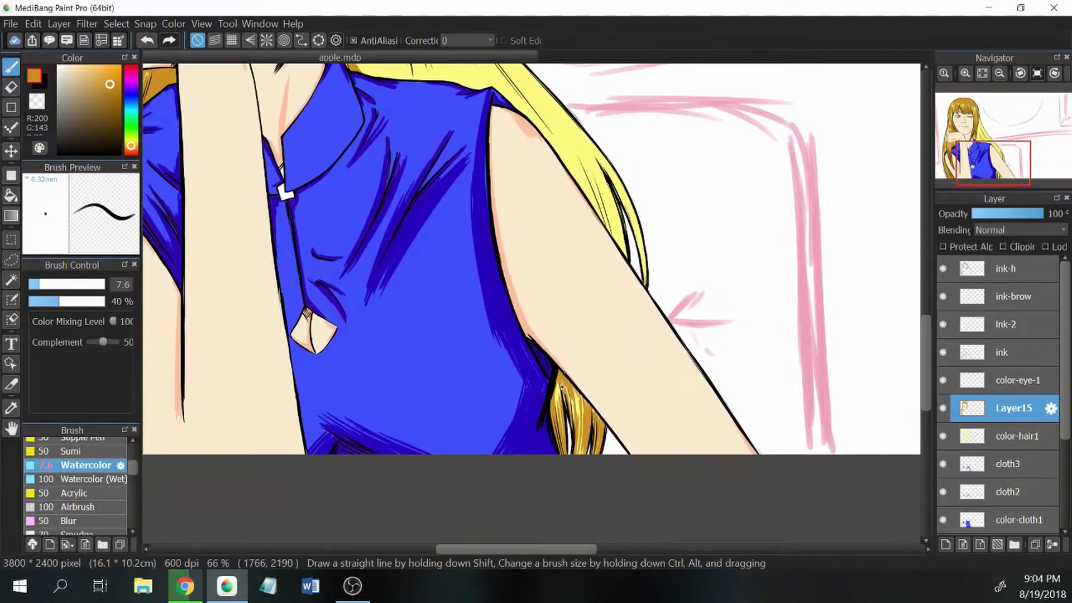
pyautogui.scroll(5, 561, 386)
pyautogui.moveTo(331, 93)
pyautogui.mouseDown()
pyautogui.moveTo(391, 257)
pyautogui.moveTo(429, 316)
pyautogui.mouseUp()
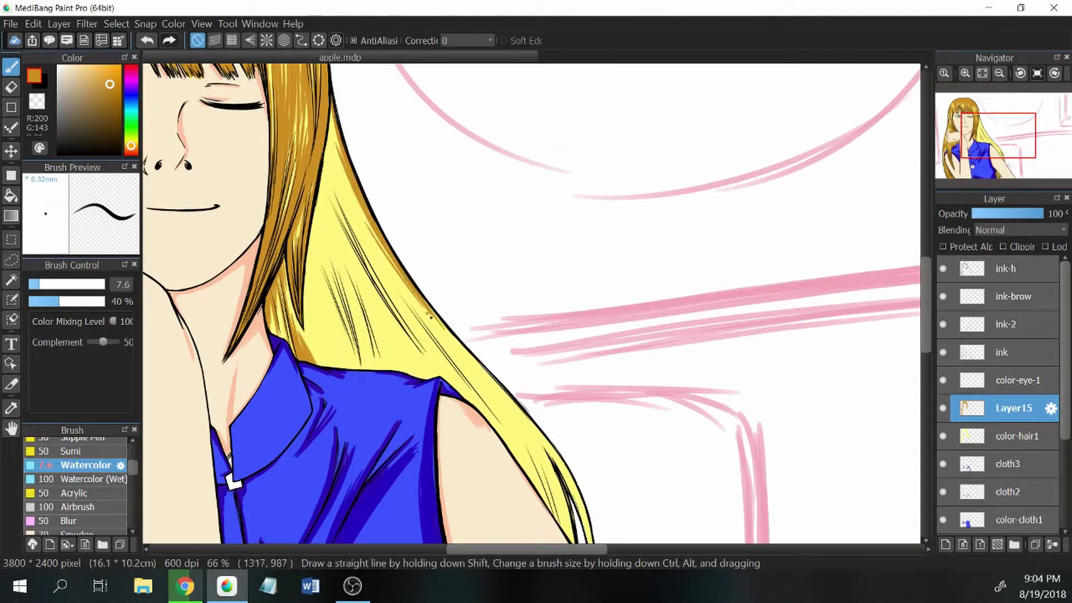
pyautogui.scroll(-2, 428, 316)
pyautogui.moveTo(483, 347); pyautogui.dragTo(544, 441)
pyautogui.moveTo(531, 377); pyautogui.dragTo(561, 454)
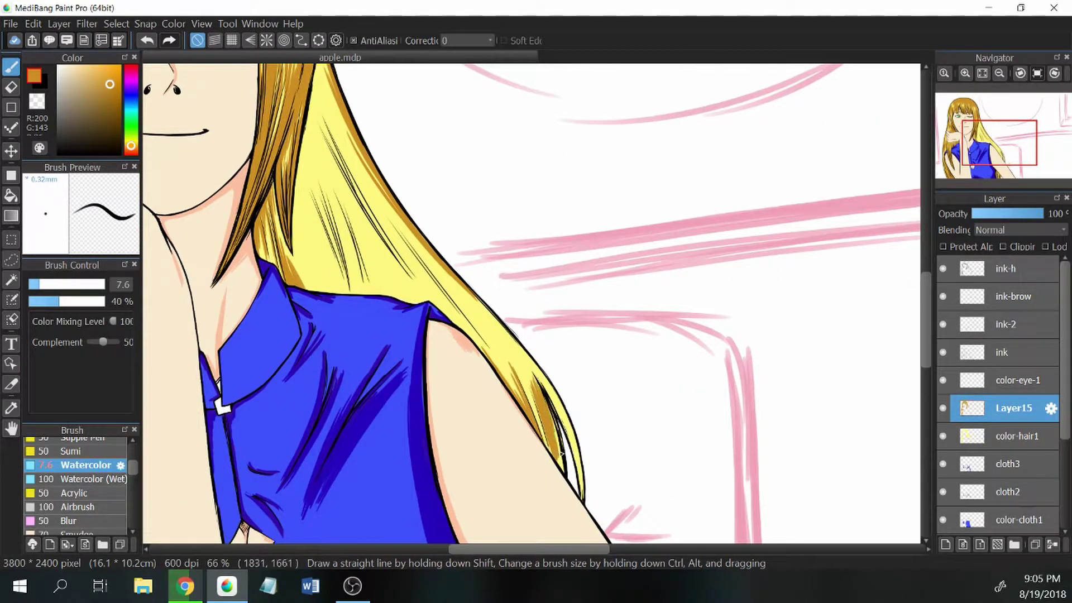
pyautogui.moveTo(536, 366); pyautogui.dragTo(584, 488)
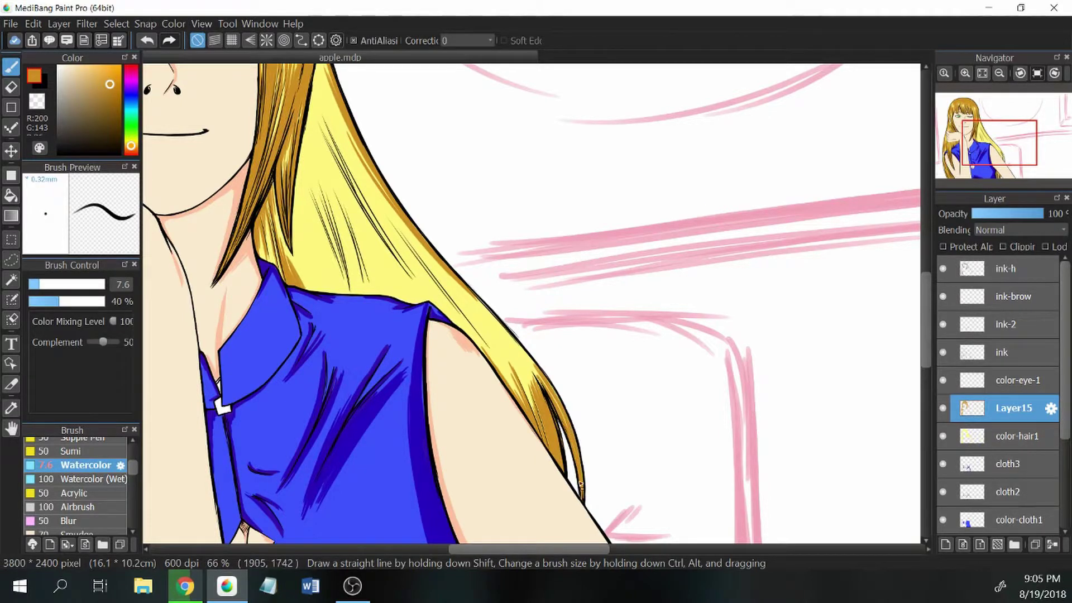
# - Shade the middle of the back hair above the collar and shoulder with dense orange-brown strands
pyautogui.scroll(2, 581, 486)
pyautogui.hscroll(-3, 581, 485)
pyautogui.moveTo(494, 257)
pyautogui.mouseDown()
pyautogui.moveTo(531, 360)
pyautogui.moveTo(541, 343)
pyautogui.mouseUp()
pyautogui.moveTo(531, 266); pyautogui.dragTo(561, 366)
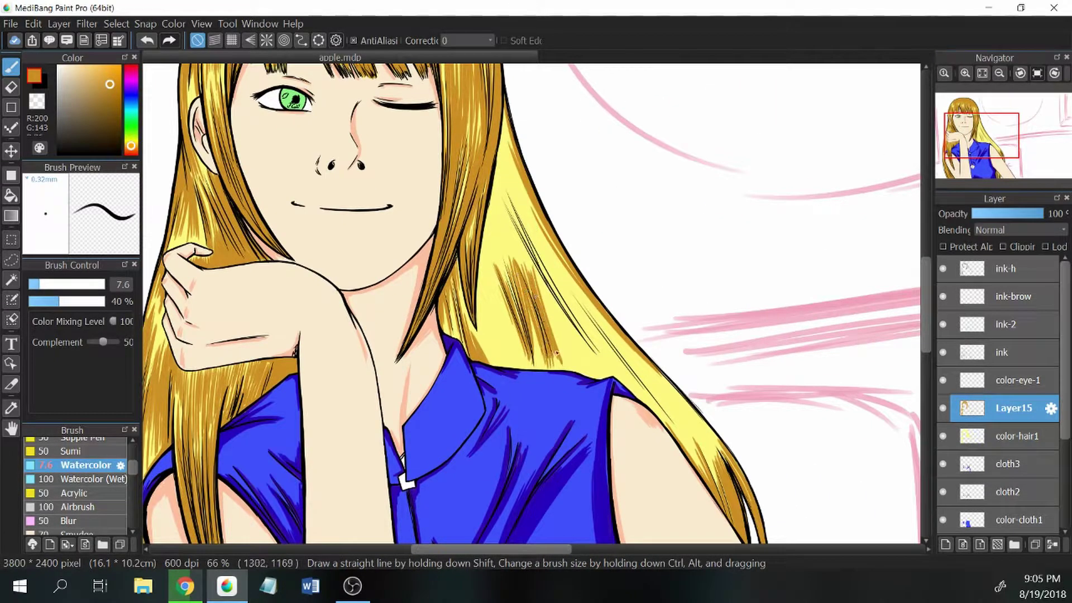
pyautogui.moveTo(497, 279); pyautogui.dragTo(531, 368)
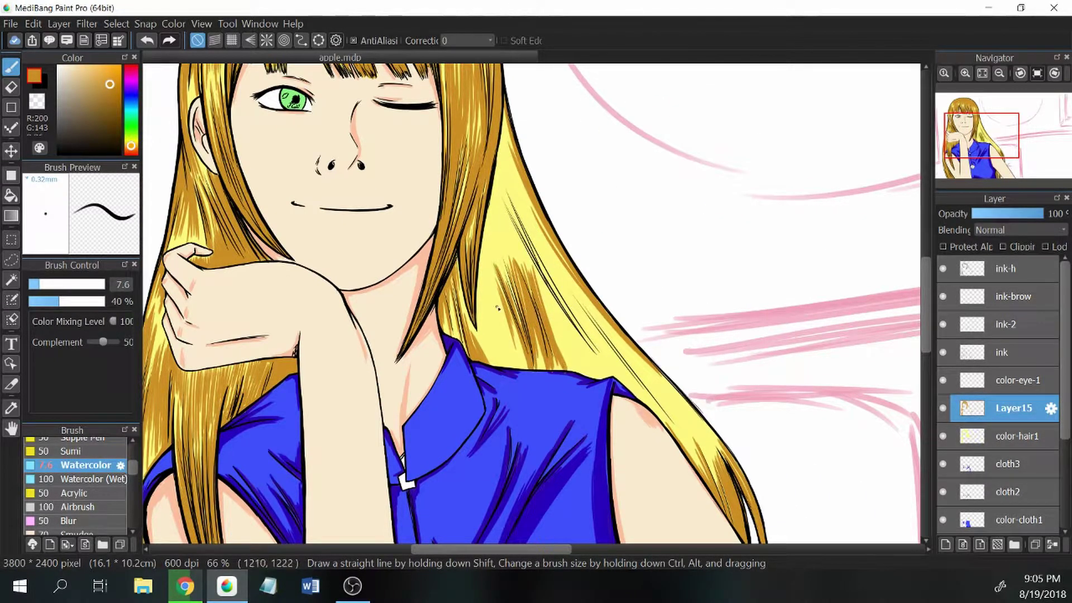
pyautogui.moveTo(483, 261); pyautogui.dragTo(511, 367)
pyautogui.moveTo(491, 279); pyautogui.dragTo(522, 368)
pyautogui.moveTo(466, 304)
pyautogui.mouseDown()
pyautogui.moveTo(491, 369)
pyautogui.moveTo(504, 369)
pyautogui.mouseUp()
# - Add orange-brown strands from the top of the back hair down along the ink lines to the shoulder
pyautogui.moveTo(500, 111); pyautogui.dragTo(525, 224)
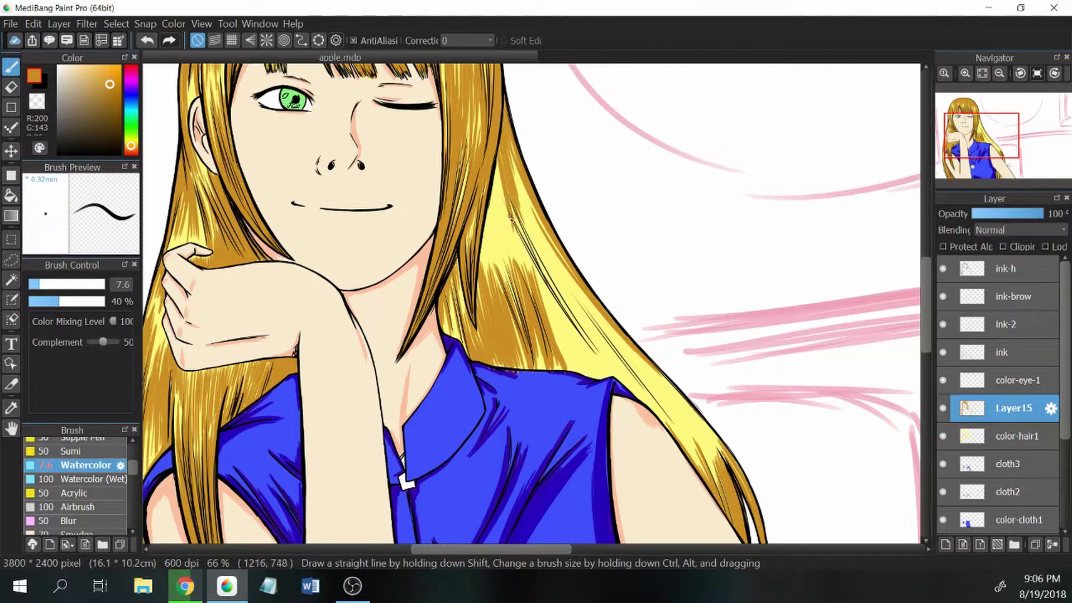
pyautogui.moveTo(500, 180); pyautogui.dragTo(515, 239)
pyautogui.moveTo(481, 232); pyautogui.dragTo(487, 276)
pyautogui.moveTo(494, 159); pyautogui.dragTo(511, 293)
pyautogui.moveTo(503, 178); pyautogui.dragTo(583, 345)
pyautogui.moveTo(536, 275); pyautogui.dragTo(584, 380)
pyautogui.moveTo(572, 321)
pyautogui.mouseDown()
pyautogui.moveTo(606, 386)
pyautogui.moveTo(597, 382)
pyautogui.mouseUp()
pyautogui.press('e')
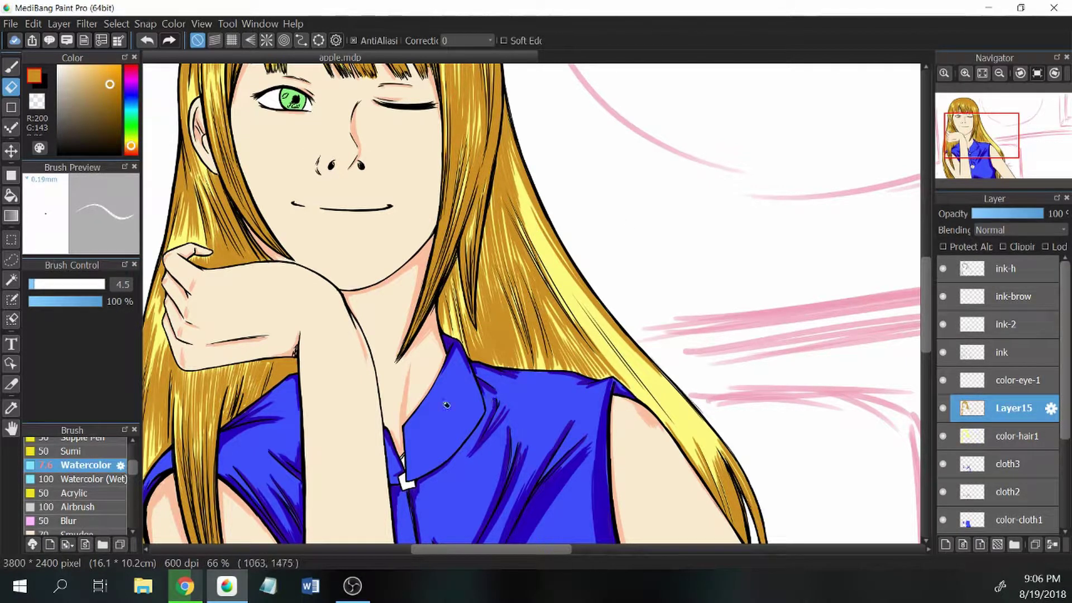
# - Darken the hair beside the neck and fill the upper back hair behind the side lock in orange-brown
pyautogui.press('b')
pyautogui.moveTo(449, 257)
pyautogui.mouseDown()
pyautogui.moveTo(465, 319)
pyautogui.moveTo(456, 334)
pyautogui.mouseUp()
pyautogui.moveTo(466, 220); pyautogui.dragTo(477, 247)
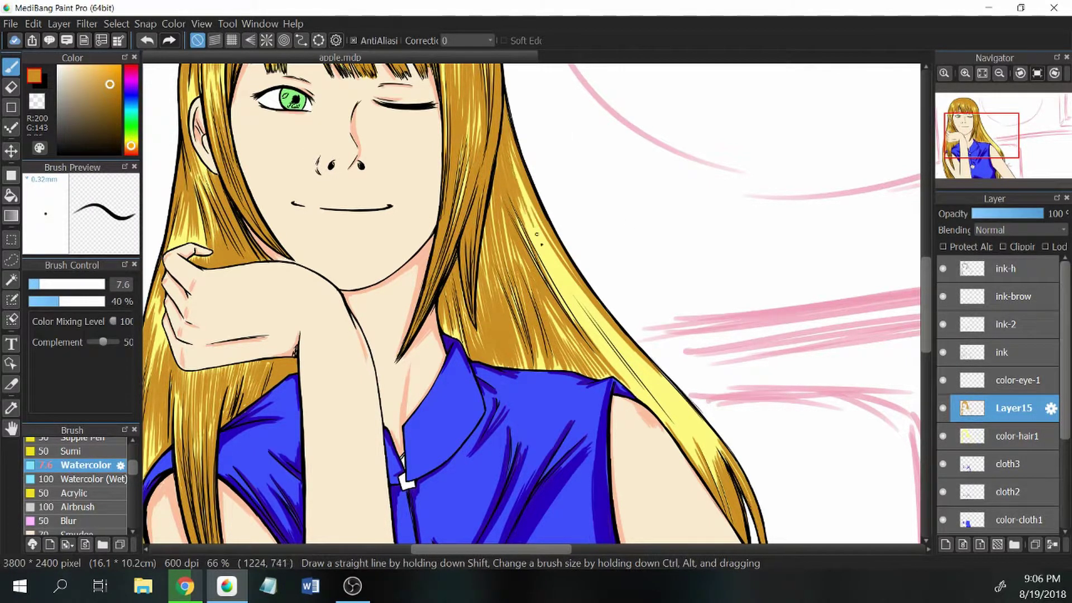
pyautogui.moveTo(510, 141); pyautogui.dragTo(542, 244)
pyautogui.moveTo(519, 195); pyautogui.dragTo(580, 320)
pyautogui.moveTo(513, 216); pyautogui.dragTo(586, 327)
pyautogui.moveTo(487, 184)
pyautogui.mouseDown()
pyautogui.moveTo(503, 272)
pyautogui.moveTo(531, 280)
pyautogui.mouseUp()
pyautogui.moveTo(544, 302); pyautogui.dragTo(560, 334)
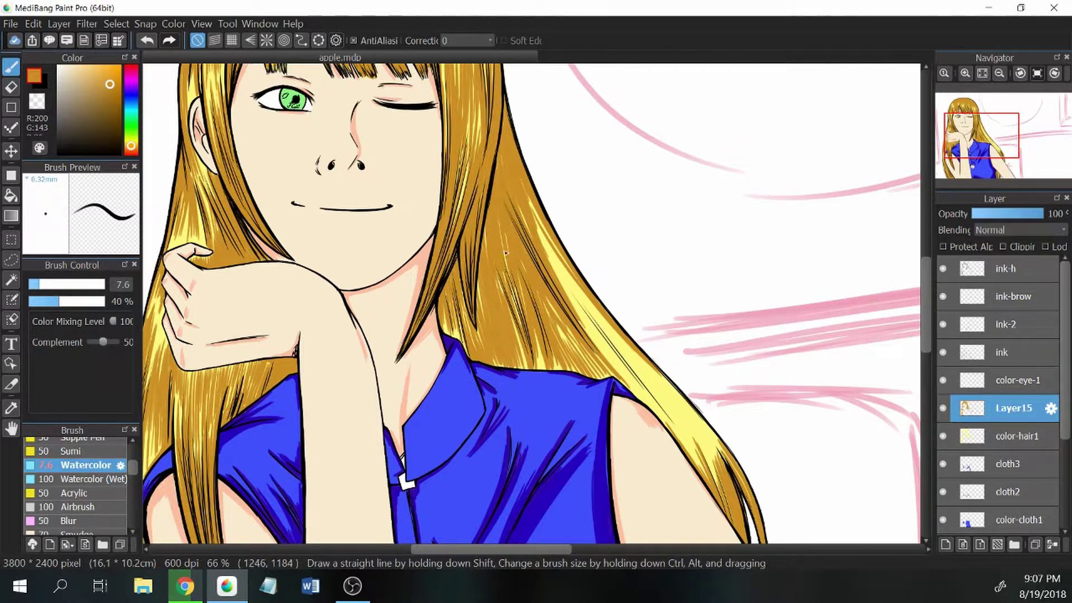
# - Fill the remaining yellow band along the back hair's outer side, over the shoulder and down toward the tips
pyautogui.moveTo(506, 252); pyautogui.dragTo(522, 317)
pyautogui.moveTo(531, 197); pyautogui.dragTo(603, 349)
pyautogui.moveTo(541, 219); pyautogui.dragTo(555, 248)
pyautogui.moveTo(554, 252)
pyautogui.mouseDown()
pyautogui.moveTo(602, 331)
pyautogui.moveTo(593, 381)
pyautogui.mouseUp()
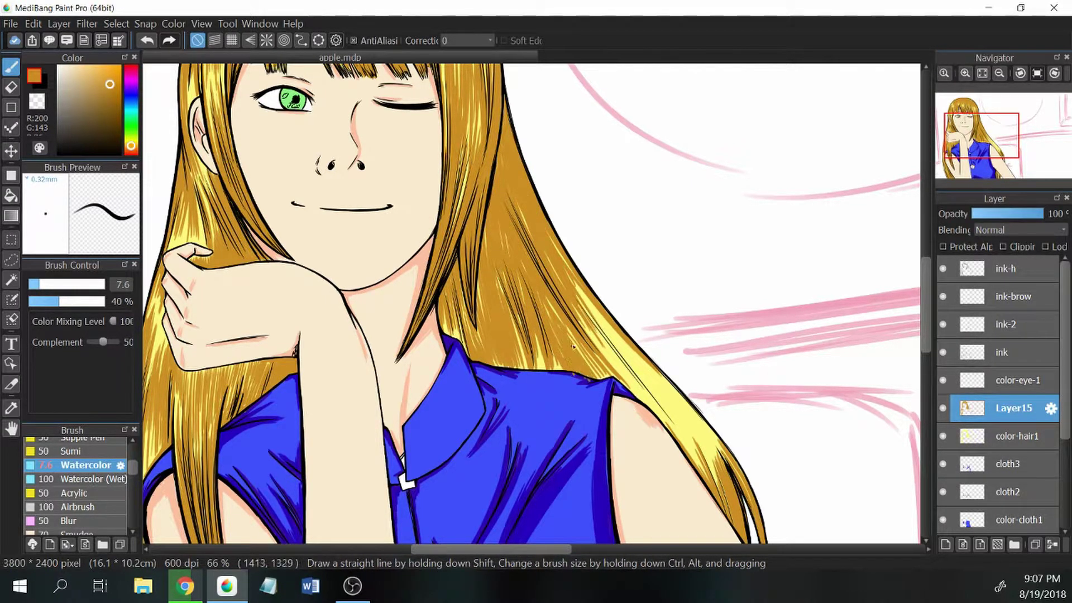
pyautogui.moveTo(574, 342); pyautogui.dragTo(614, 381)
pyautogui.moveTo(581, 313); pyautogui.dragTo(670, 427)
pyautogui.moveTo(614, 335)
pyautogui.mouseDown()
pyautogui.moveTo(679, 397)
pyautogui.moveTo(710, 481)
pyautogui.mouseUp()
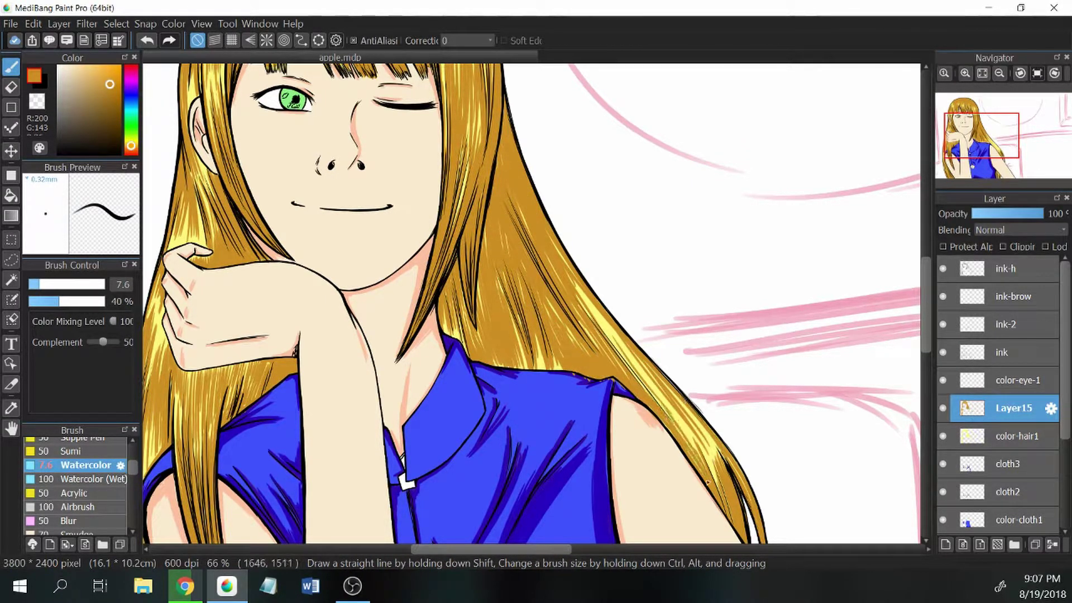
pyautogui.moveTo(670, 394)
pyautogui.mouseDown()
pyautogui.moveTo(722, 450)
pyautogui.moveTo(647, 376)
pyautogui.mouseUp()
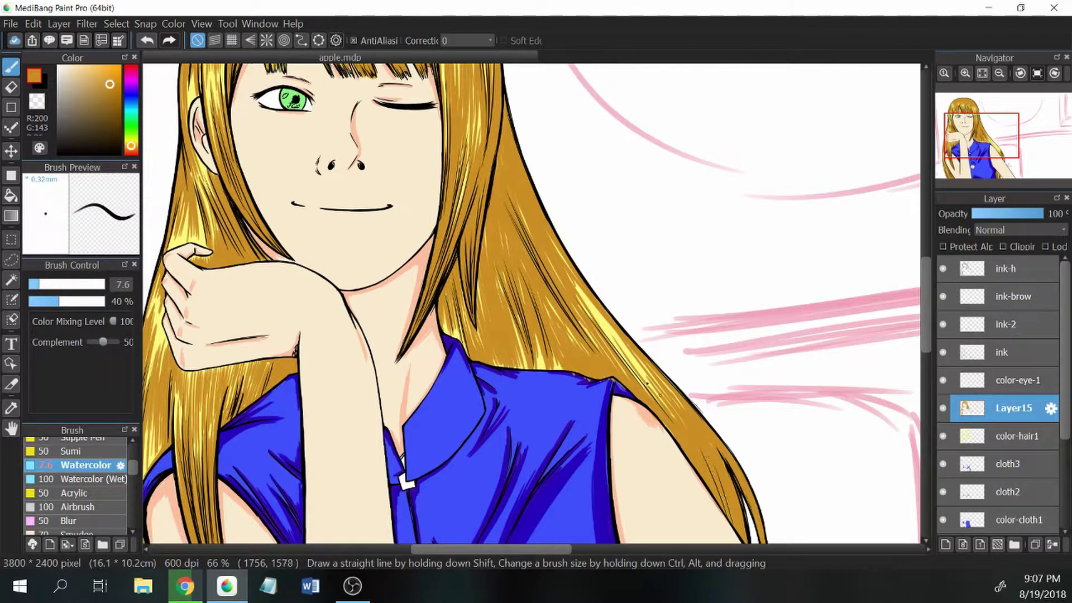
pyautogui.moveTo(607, 330); pyautogui.dragTo(548, 233)
pyautogui.moveTo(664, 405); pyautogui.dragTo(591, 306)
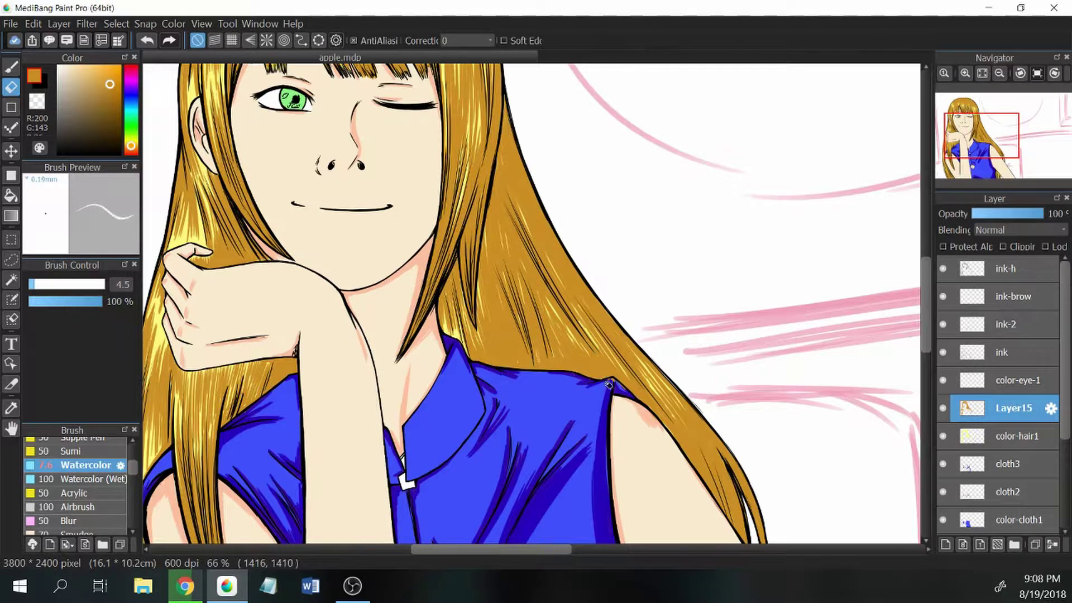
# - Erase thin highlight streaks into the back hair's shading above the shoulder and along its outer edge
pyautogui.moveTo(519, 352)
pyautogui.mouseDown()
pyautogui.moveTo(509, 286)
pyautogui.moveTo(492, 268)
pyautogui.mouseUp()
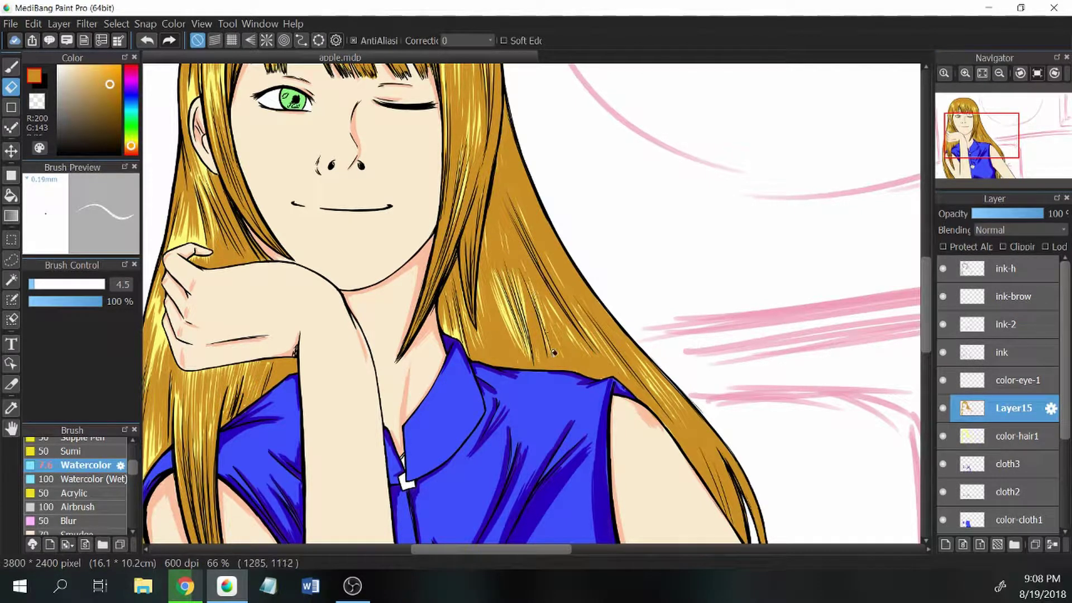
pyautogui.moveTo(584, 347); pyautogui.dragTo(517, 218)
pyautogui.moveTo(615, 363); pyautogui.dragTo(522, 209)
pyautogui.moveTo(687, 415); pyautogui.dragTo(590, 302)
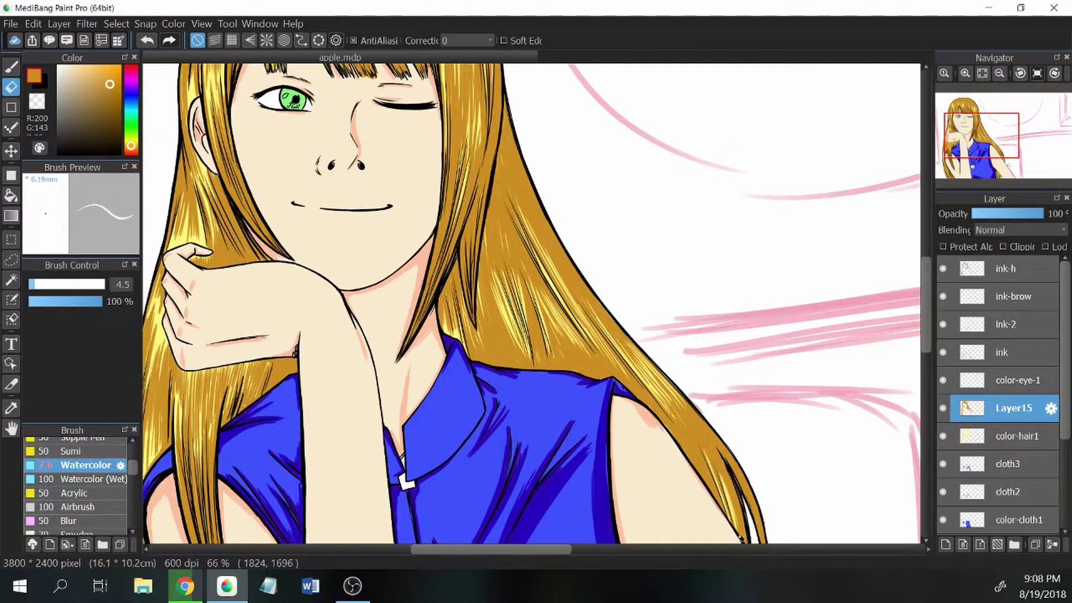
# - Touch up the highlight streaks in the side locks and shade both eyebrows in orange-brown
pyautogui.press('b')
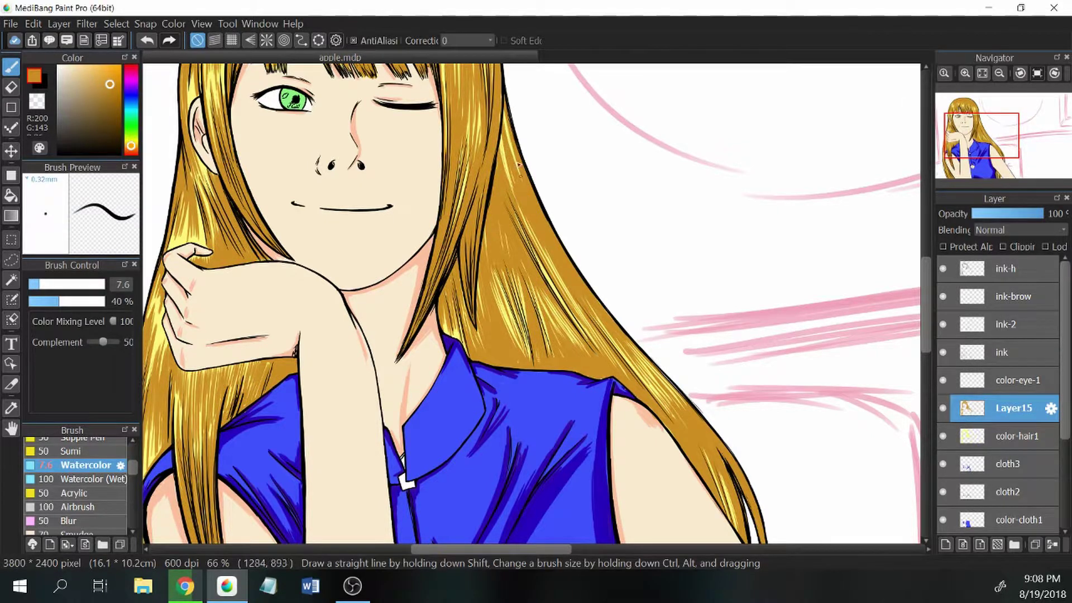
pyautogui.press('e')
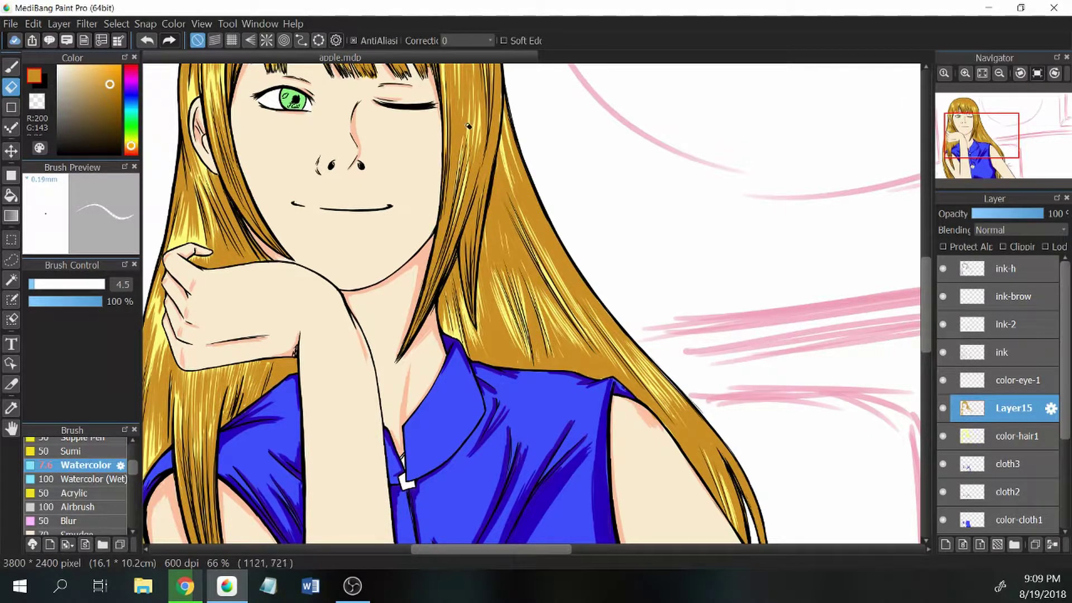
pyautogui.press('b')
pyautogui.moveTo(177, 242); pyautogui.dragTo(262, 385)
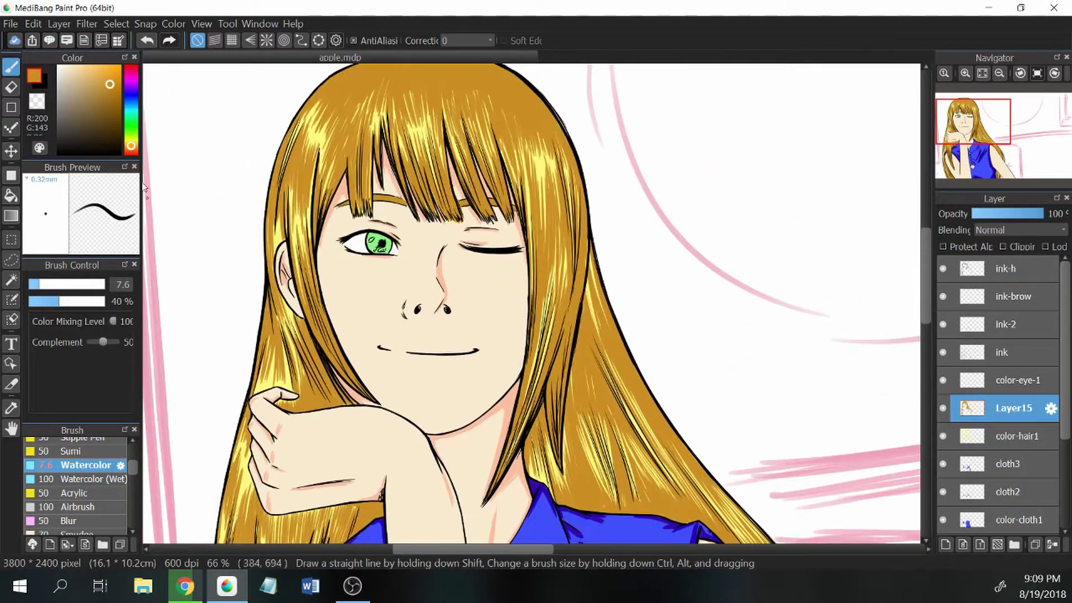
# - Touch up the orange-brown shading of the hair hanging beneath the raised hand
pyautogui.press('e')
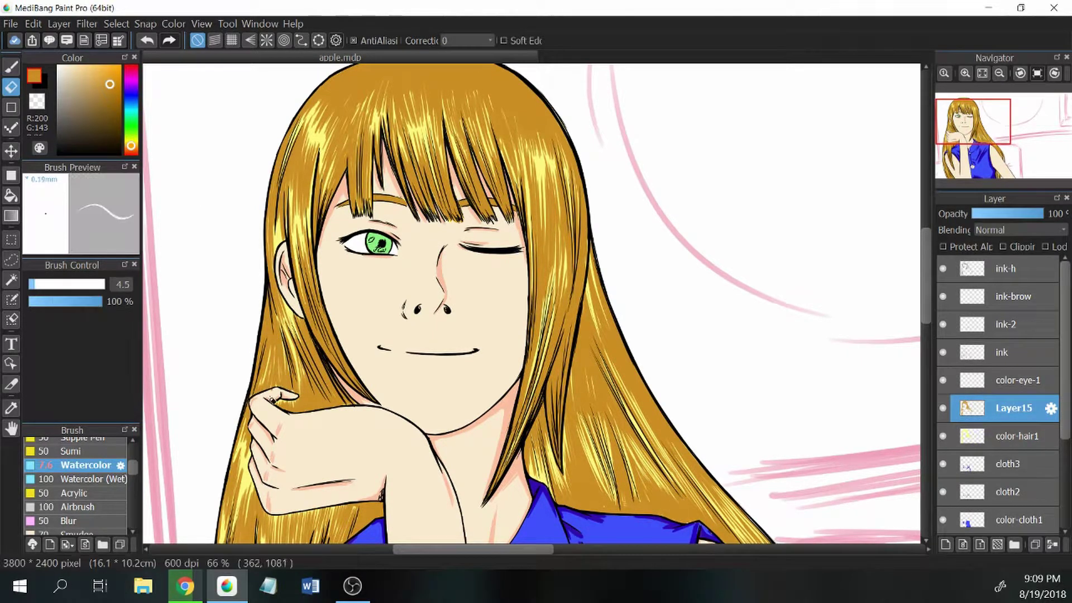
pyautogui.press('b')
pyautogui.scroll(-2, 241, 531)
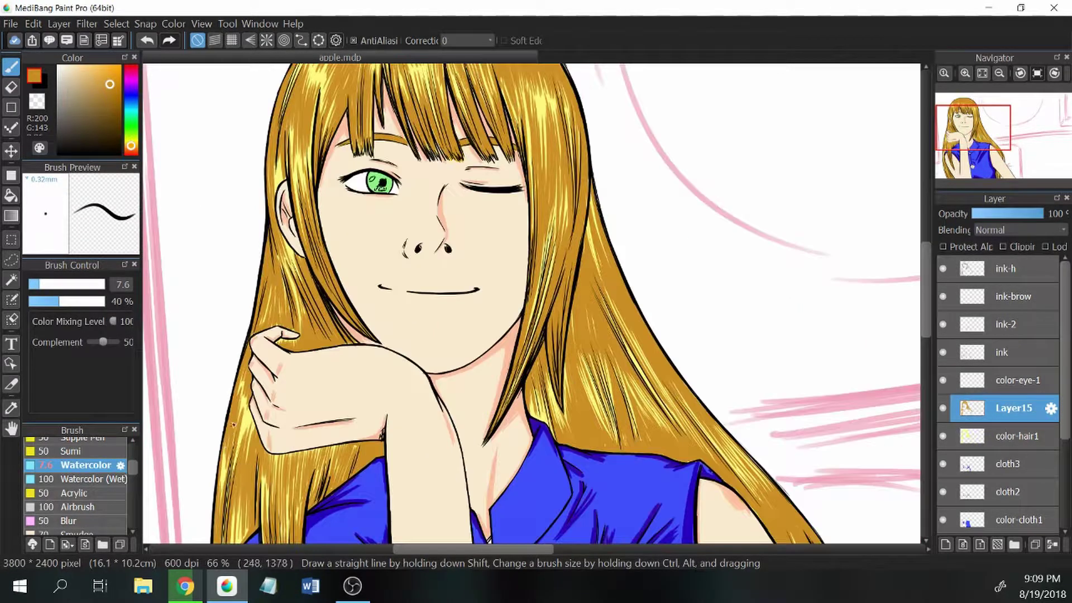
pyautogui.moveTo(292, 457); pyautogui.dragTo(251, 434)
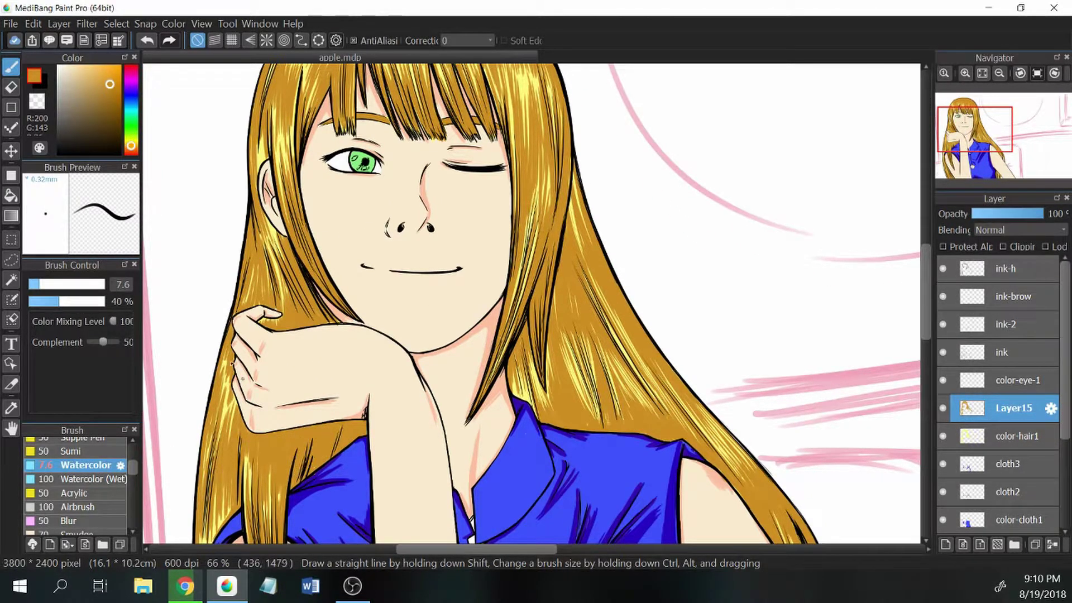
pyautogui.press('e')
pyautogui.press('b')
pyautogui.scroll(8, 302, 293)
# - Erase more thin highlight streaks into the shading of the bangs and the side lock beside the closed eye
pyautogui.press('e')
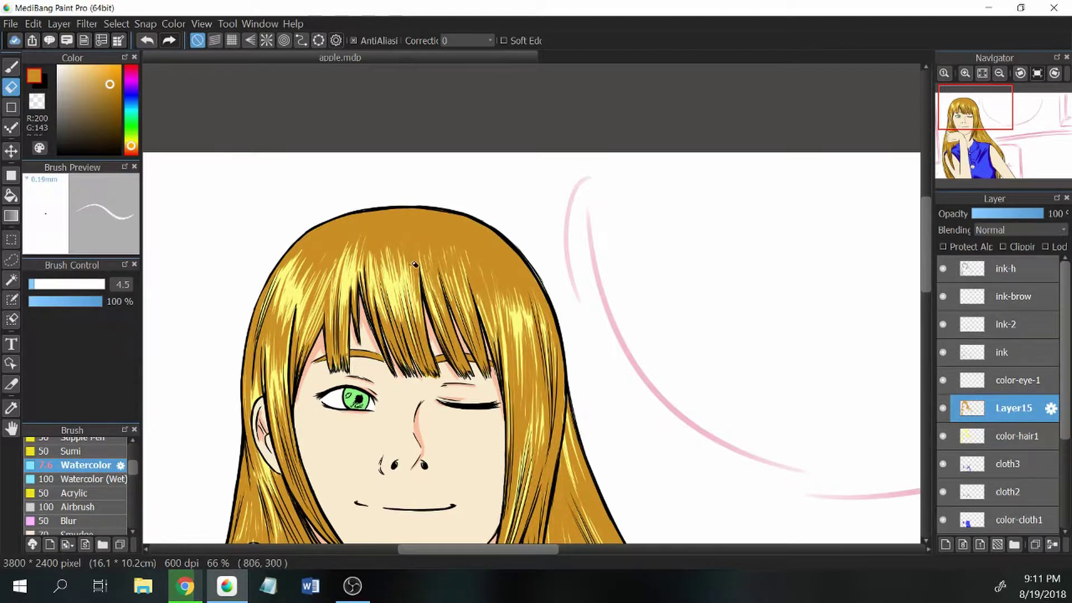
pyautogui.moveTo(450, 329); pyautogui.dragTo(493, 335)
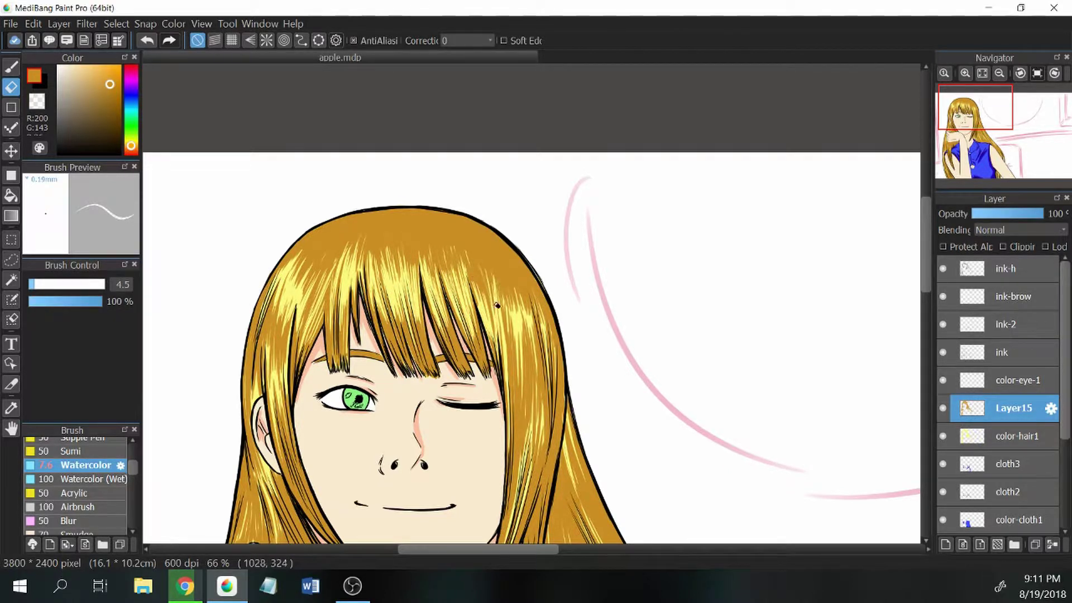
pyautogui.moveTo(523, 291)
pyautogui.mouseDown()
pyautogui.moveTo(537, 324)
pyautogui.moveTo(522, 478)
pyautogui.moveTo(539, 402)
pyautogui.moveTo(552, 426)
pyautogui.mouseUp()
# - Erase fine highlight streaks into the back hair above the shoulder and along its outer edge, and save the drawing
pyautogui.moveTo(976, 107); pyautogui.dragTo(992, 134)
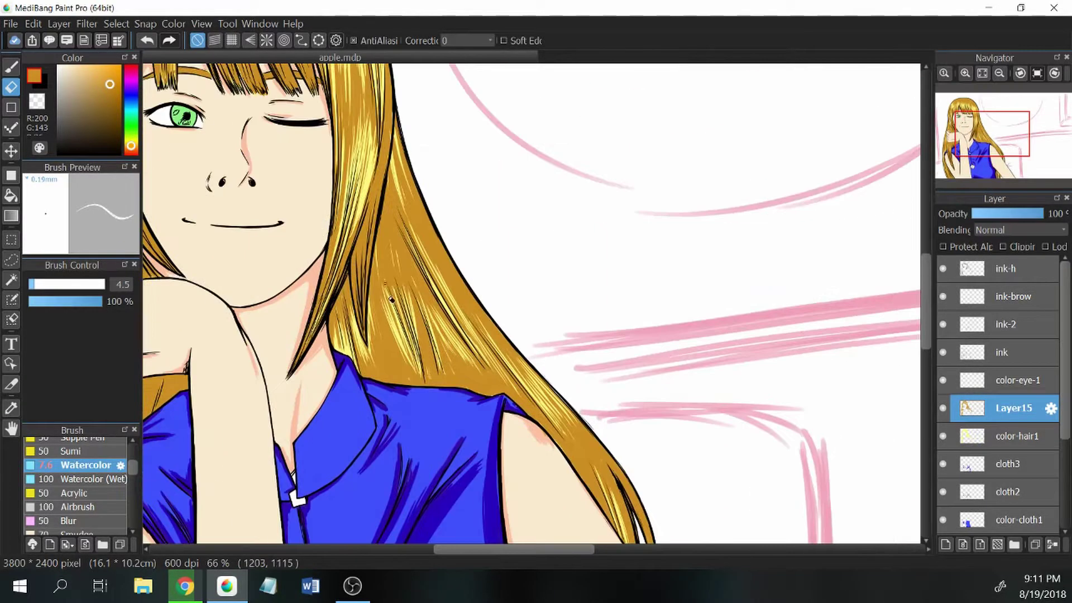
pyautogui.moveTo(394, 280)
pyautogui.mouseDown()
pyautogui.moveTo(374, 335)
pyautogui.moveTo(403, 280)
pyautogui.moveTo(425, 332)
pyautogui.moveTo(486, 357)
pyautogui.moveTo(599, 445)
pyautogui.mouseUp()
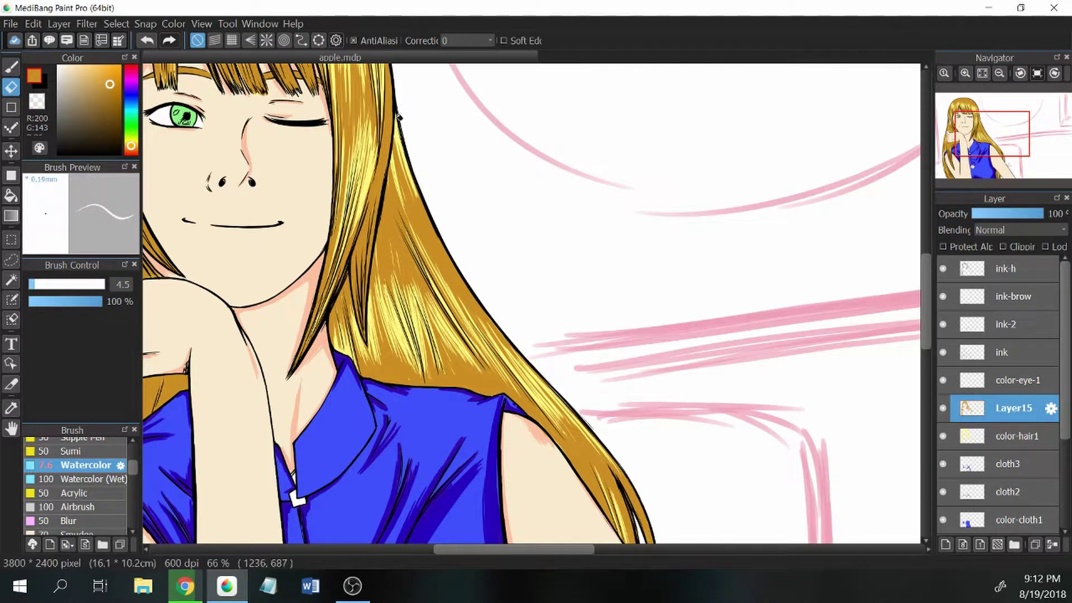
pyautogui.moveTo(399, 157)
pyautogui.mouseDown()
pyautogui.moveTo(491, 326)
pyautogui.moveTo(531, 368)
pyautogui.mouseUp()
pyautogui.moveTo(570, 411); pyautogui.dragTo(489, 210)
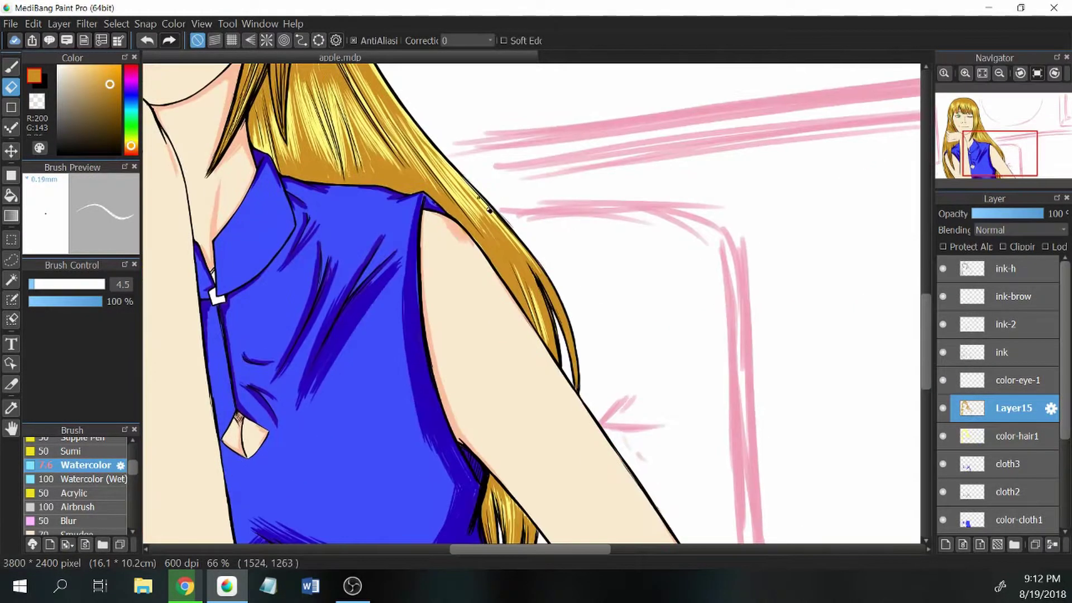
pyautogui.click(992, 89)
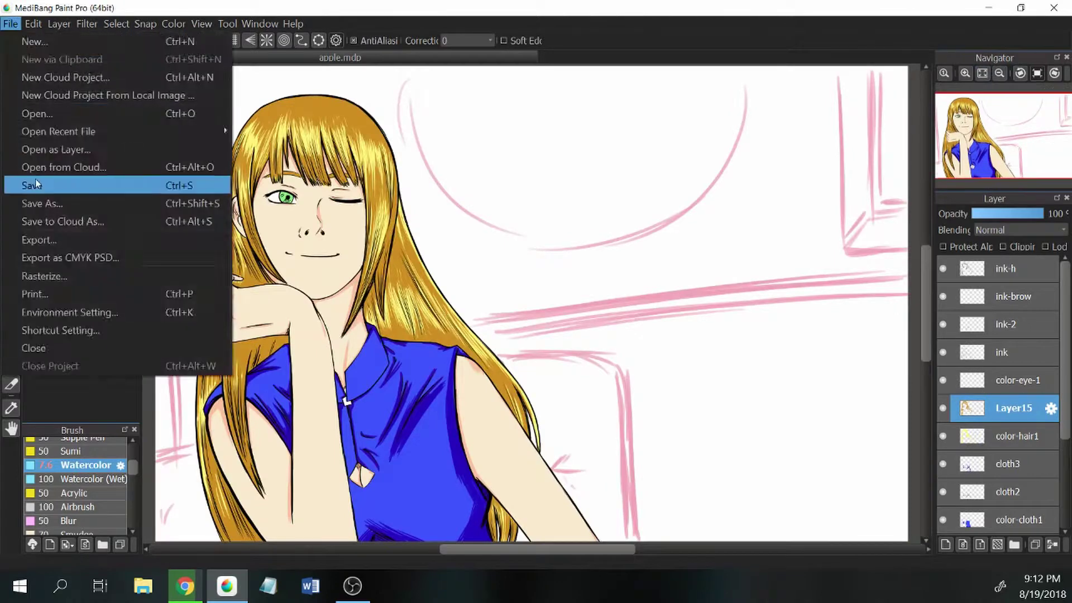
pyautogui.click(36, 180)
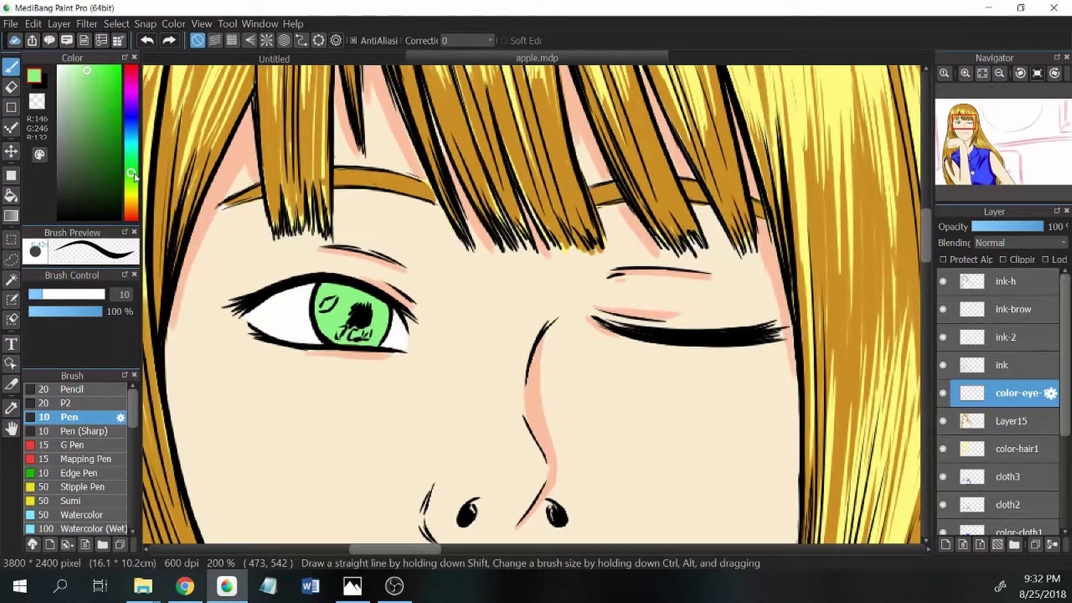
# - Add new layers above the eye's flat color and shade the open eye's iris in dark green with the Watercolor brush
pyautogui.click(132, 166)
pyautogui.scroll(-2, 101, 453)
pyautogui.click(84, 464)
pyautogui.hotkey('ctrl', 'shift', 'n')
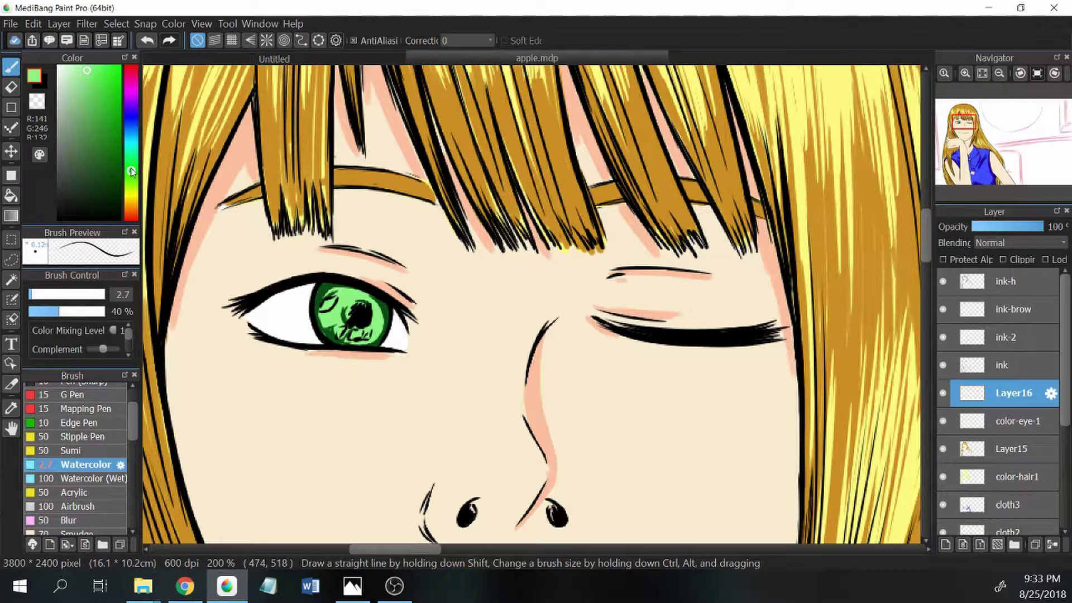
pyautogui.click(107, 129)
pyautogui.moveTo(318, 312); pyautogui.dragTo(342, 329)
pyautogui.hotkey('ctrl', 'shift', 'n')
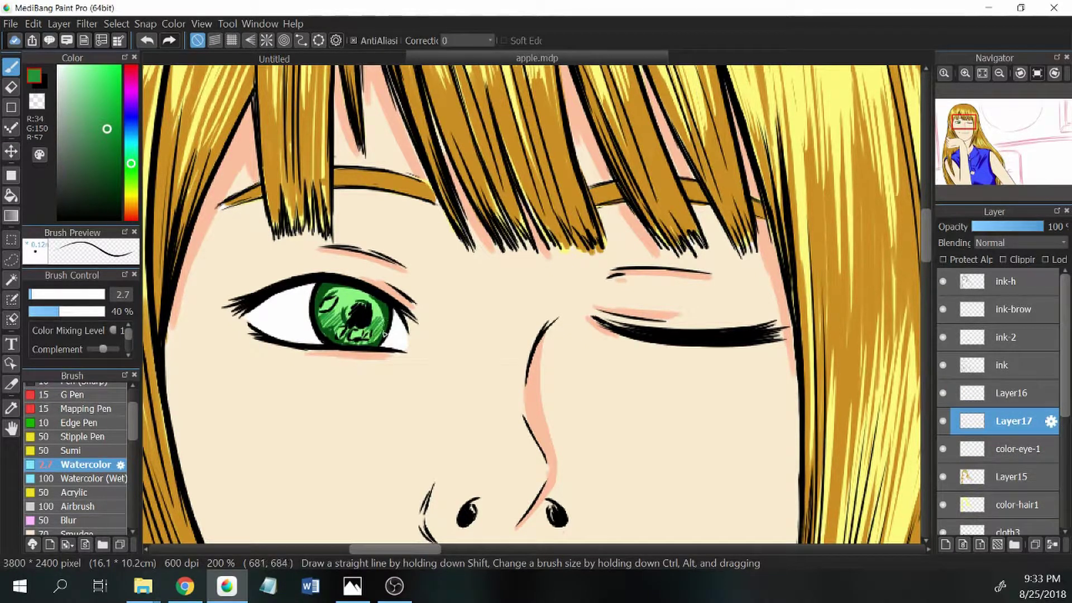
# - Add a layer for the eye's highlights and paint white reflections inside the green iris
pyautogui.hotkey('ctrl', 'shift', 'n')
pyautogui.click(59, 66)
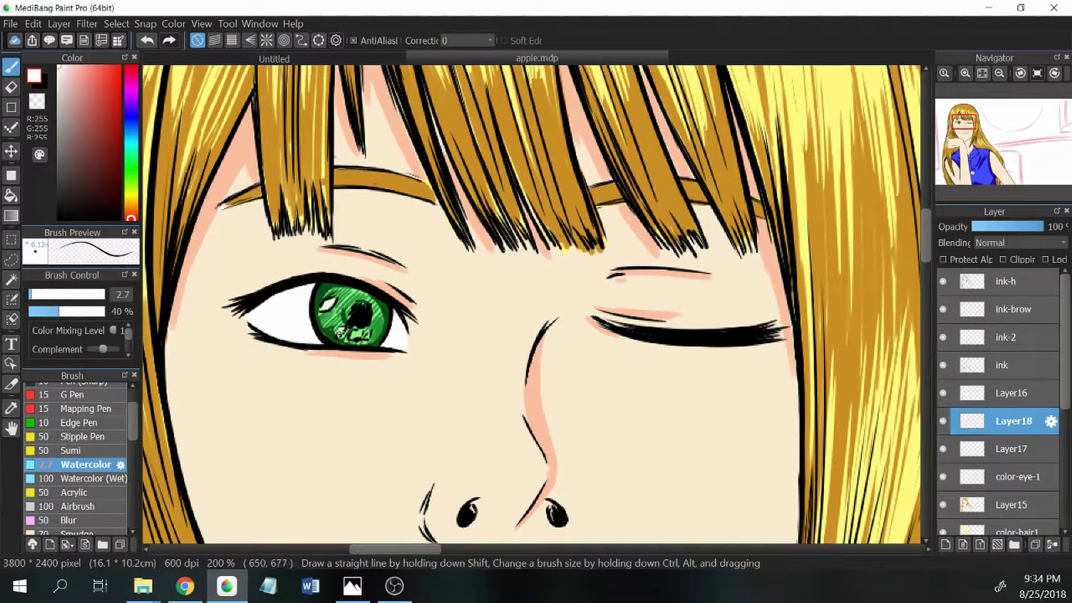
pyautogui.hotkey('ctrl', 'shift', 'n')
# - Rename the three new eye layers, from the lowest up, as color-eye-2, color-eye-3 and color-eye-4
pyautogui.doubleClick(1011, 476)
pyautogui.write('color-2')
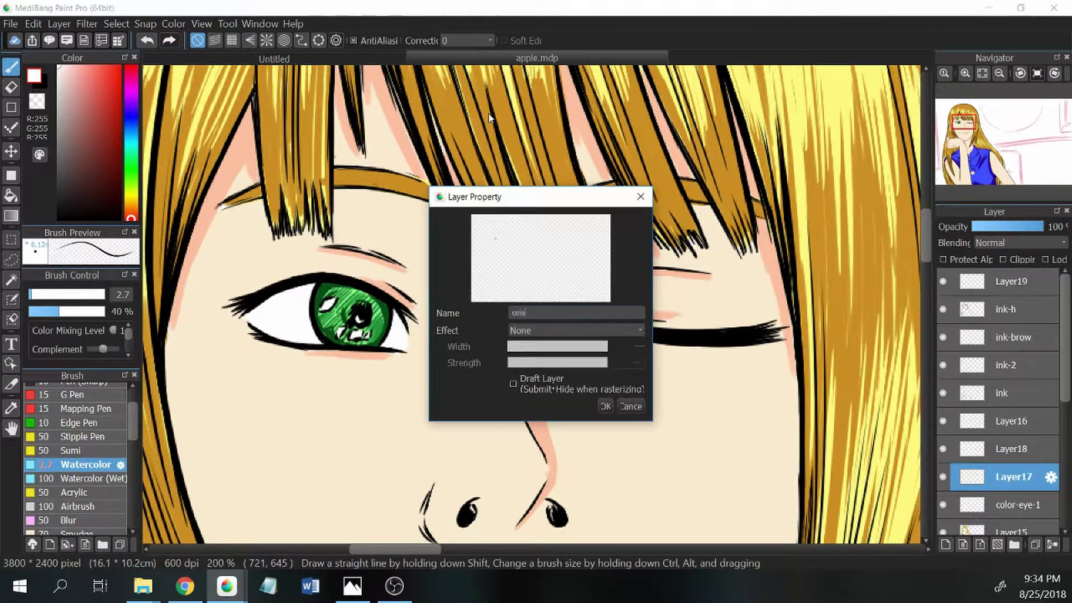
pyautogui.press('Return')
pyautogui.doubleClick(1011, 476)
pyautogui.write('eye-')
pyautogui.press('Return')
pyautogui.doubleClick(1012, 449)
pyautogui.write('color-eye-3')
pyautogui.press('Return')
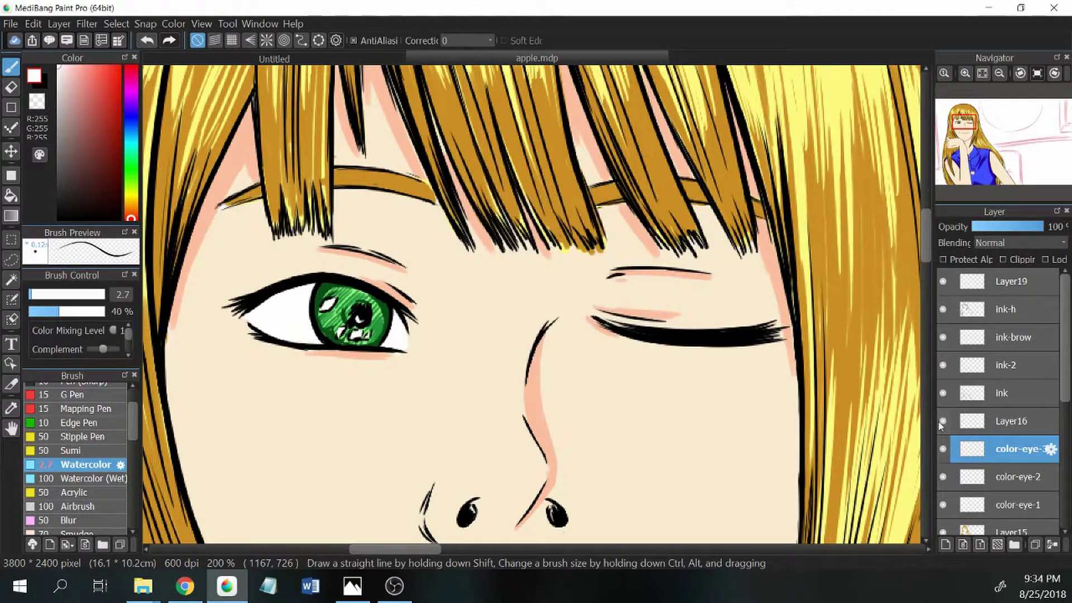
pyautogui.doubleClick(972, 420)
pyautogui.write('color-eye-4')
pyautogui.press('Return')
# - Add a new layer named cloth4 above cloth3 for more shading on the shirt
pyautogui.hotkey('ctrl', '0')
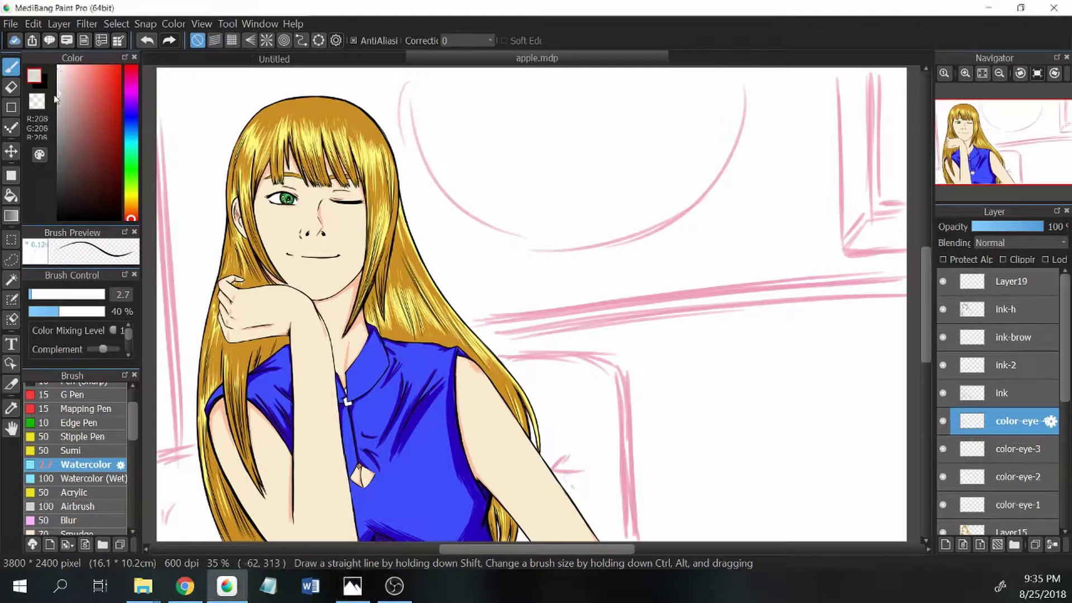
pyautogui.scroll(3, 320, 460)
pyautogui.click(1000, 73)
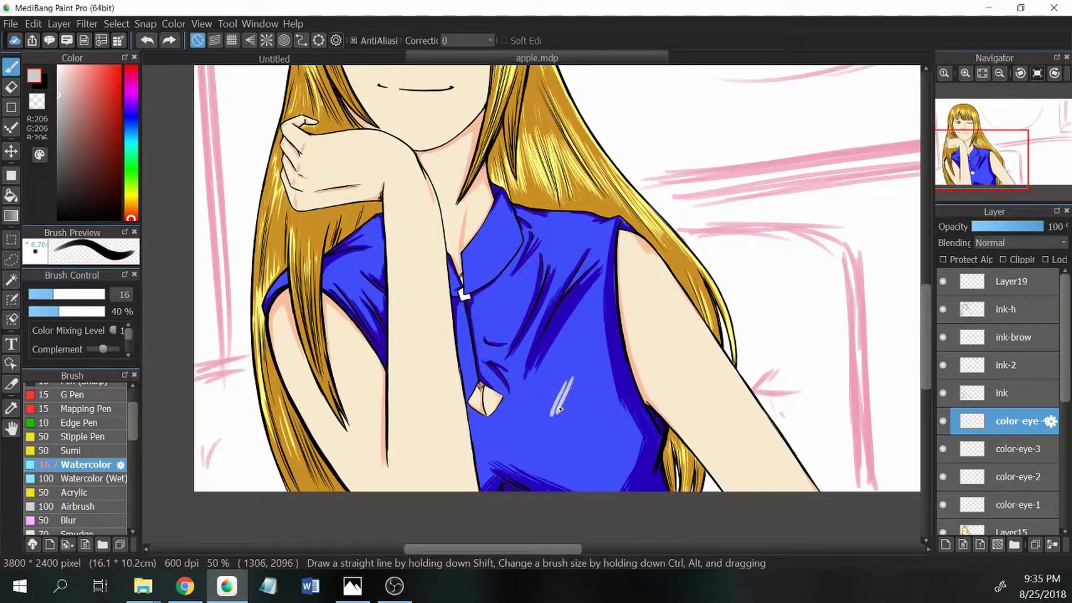
pyautogui.hotkey('ctrl', 'shift', 'n')
pyautogui.write('cloth4')
pyautogui.press('Return')
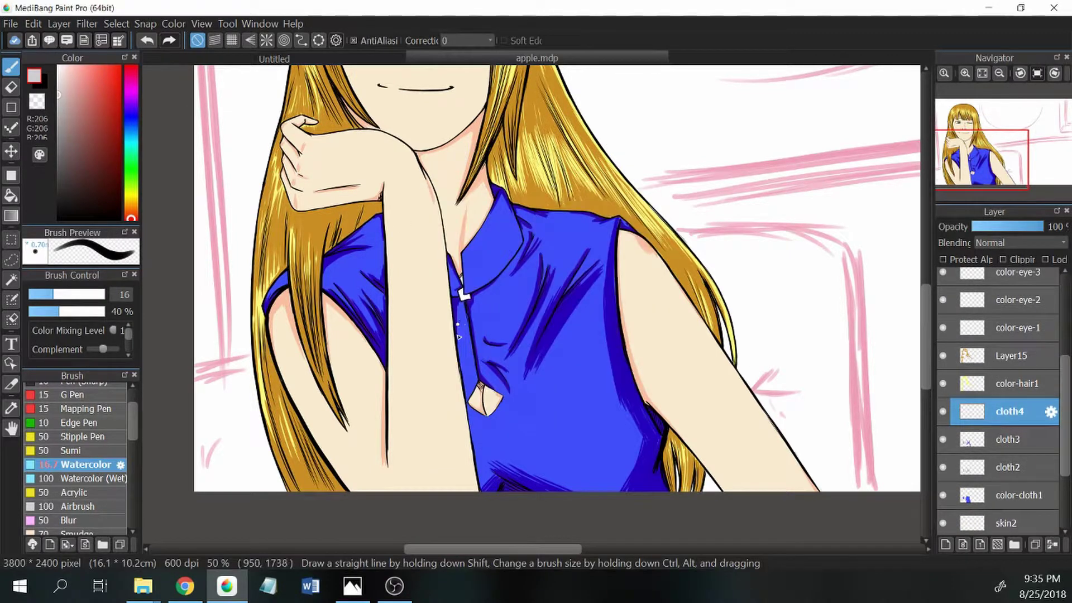
# - Try light gray shading on the shirt front in the cloth4 layer, placed beneath cloth3
pyautogui.moveTo(983, 411); pyautogui.dragTo(941, 467)
pyautogui.click(943, 495)
pyautogui.click(944, 495)
pyautogui.moveTo(481, 291)
pyautogui.mouseDown()
pyautogui.moveTo(507, 330)
pyautogui.moveTo(539, 249)
pyautogui.moveTo(497, 305)
pyautogui.mouseUp()
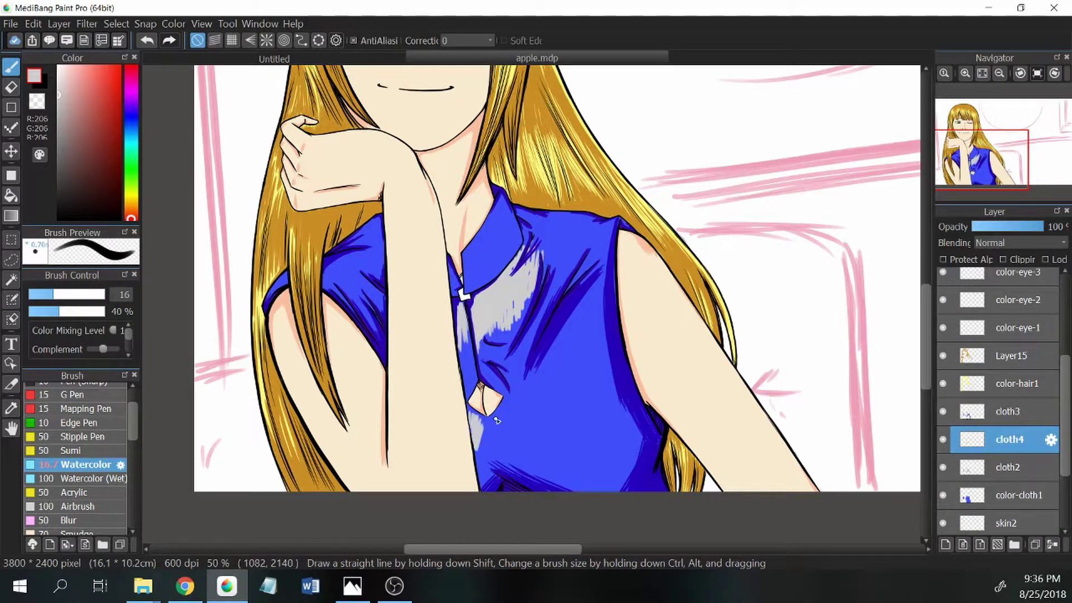
# - Undo the gray shirt strokes and the added cloth4 layer
pyautogui.hotkey('ctrl', 'z')
pyautogui.hotkey('ctrl', 'z')
pyautogui.hotkey('ctrl', 'z')
pyautogui.hotkey('ctrl', 'z')
pyautogui.hotkey('ctrl', 'z')
pyautogui.hotkey('ctrl', 'z')
# - Sample the shirt's blue, add a layer directly above color-cloth1 and shade the collar in a slightly darker blue
pyautogui.click(999, 73)
pyautogui.keyDown('alt'); pyautogui.click(376, 334); pyautogui.keyUp('alt')
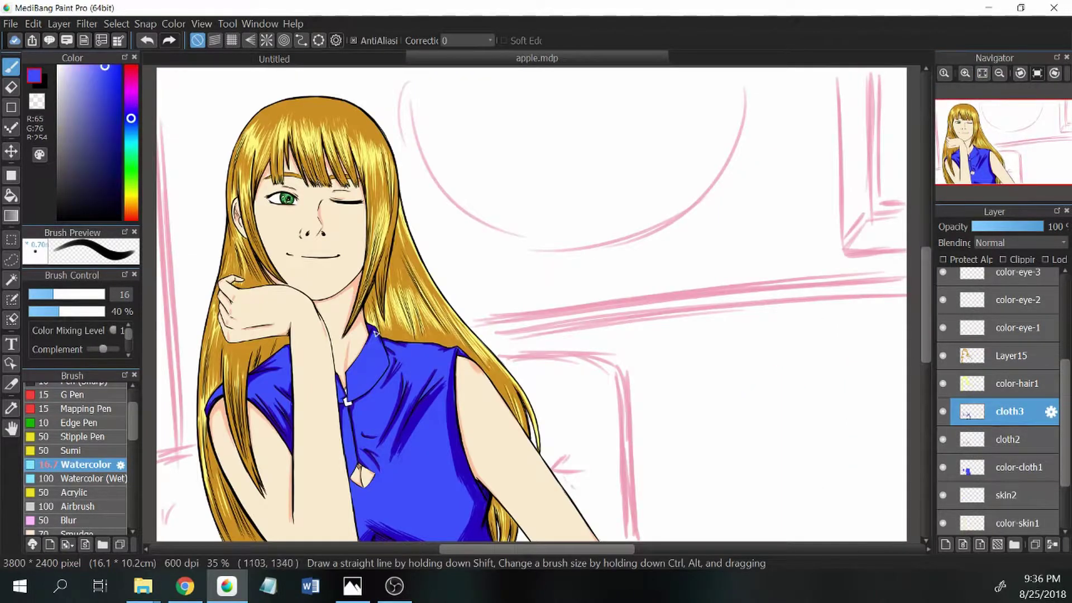
pyautogui.click(1006, 467)
pyautogui.click(945, 544)
pyautogui.scroll(3, 382, 367)
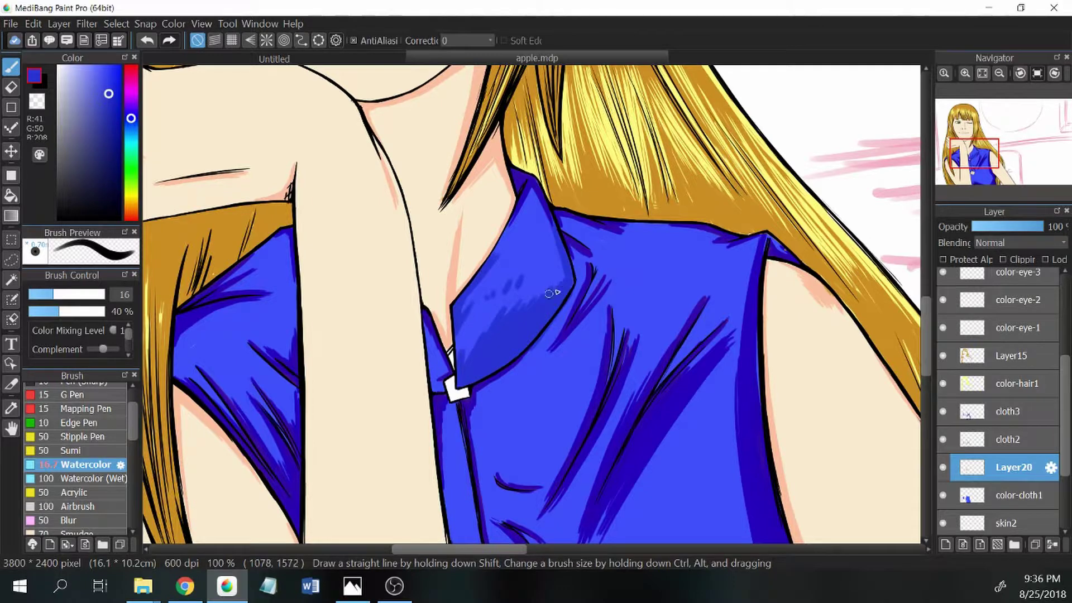
# - Sample a deeper blue from the shirt and shade the area under the collar and the diagonal chest folds
pyautogui.keyDown('alt'); pyautogui.click(531, 187); pyautogui.keyUp('alt')
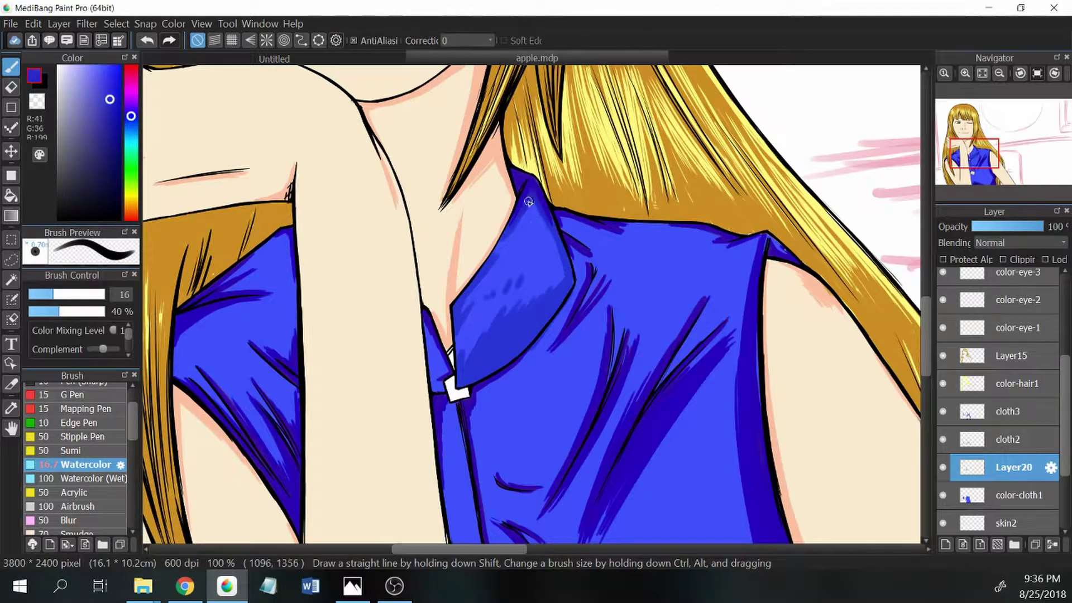
pyautogui.moveTo(426, 319)
pyautogui.mouseDown()
pyautogui.moveTo(453, 506)
pyautogui.moveTo(508, 397)
pyautogui.moveTo(494, 475)
pyautogui.moveTo(592, 280)
pyautogui.moveTo(618, 314)
pyautogui.moveTo(698, 302)
pyautogui.moveTo(726, 341)
pyautogui.mouseUp()
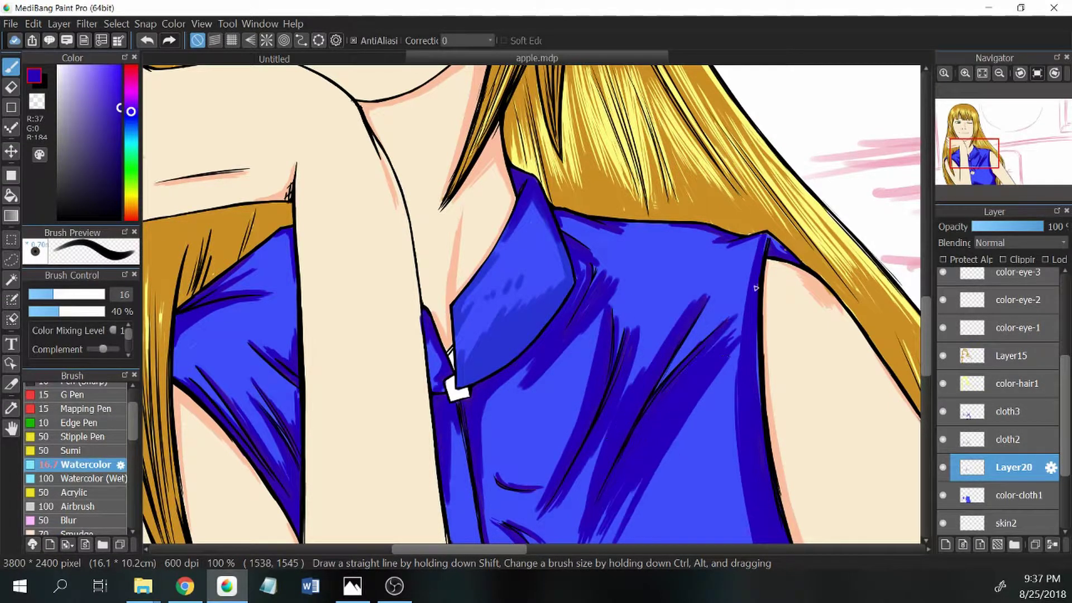
pyautogui.keyDown('alt'); pyautogui.click(670, 391); pyautogui.keyUp('alt')
pyautogui.moveTo(601, 313); pyautogui.dragTo(559, 463)
# - Shade the button placket below the collar and the shoulder area beside it in dark blue
pyautogui.moveTo(463, 514)
pyautogui.mouseDown()
pyautogui.moveTo(444, 378)
pyautogui.moveTo(453, 384)
pyautogui.mouseUp()
pyautogui.keyDown('alt'); pyautogui.click(456, 431); pyautogui.keyUp('alt')
pyautogui.keyDown('alt'); pyautogui.click(447, 431); pyautogui.keyUp('alt')
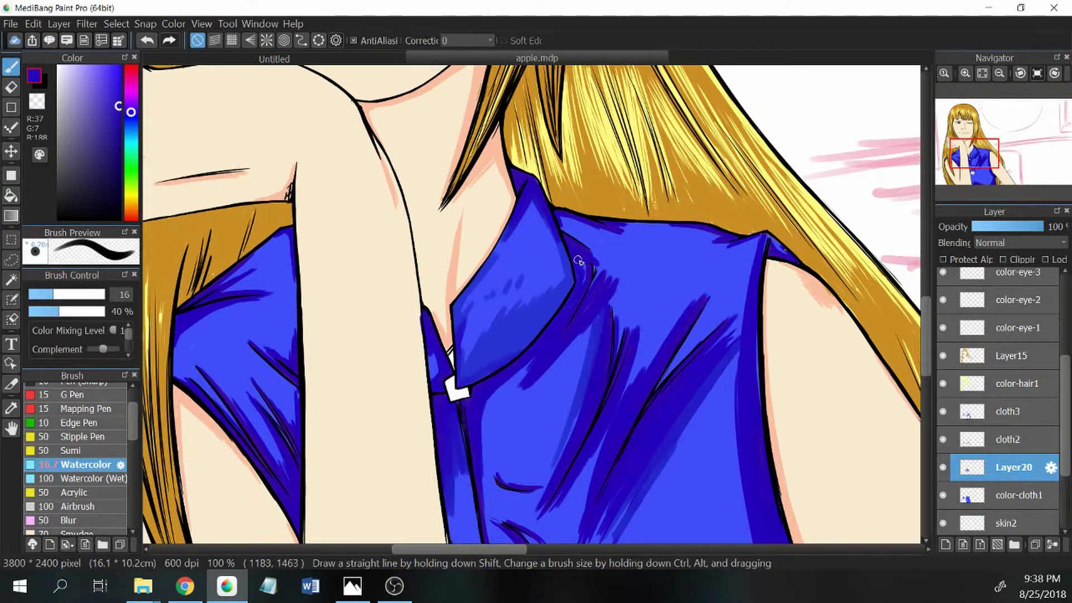
pyautogui.moveTo(561, 219)
pyautogui.mouseDown()
pyautogui.moveTo(557, 239)
pyautogui.moveTo(719, 237)
pyautogui.moveTo(742, 421)
pyautogui.mouseUp()
# - Shade the creases above the shirt's keyhole opening, the placket edge and the strip along the armhole in dark blue
pyautogui.scroll(-5, 782, 335)
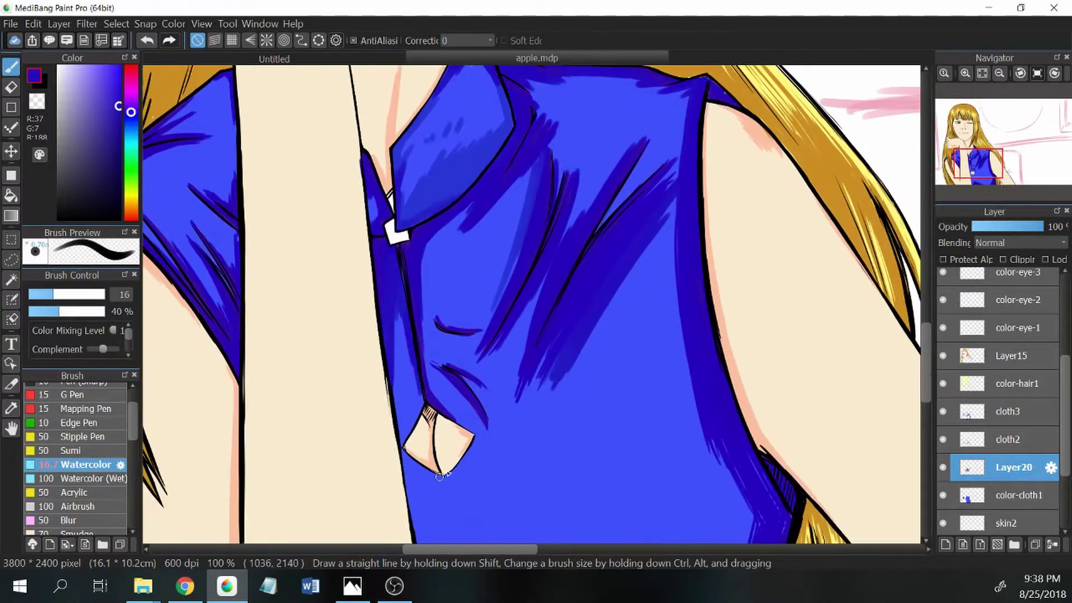
pyautogui.moveTo(430, 305); pyautogui.dragTo(519, 358)
pyautogui.moveTo(447, 352); pyautogui.dragTo(620, 410)
pyautogui.moveTo(692, 224)
pyautogui.mouseDown()
pyautogui.moveTo(720, 335)
pyautogui.moveTo(656, 419)
pyautogui.moveTo(600, 400)
pyautogui.mouseUp()
pyautogui.moveTo(690, 266); pyautogui.dragTo(681, 195)
pyautogui.moveTo(416, 386)
pyautogui.mouseDown()
pyautogui.moveTo(456, 338)
pyautogui.moveTo(552, 385)
pyautogui.mouseUp()
pyautogui.moveTo(425, 304); pyautogui.dragTo(397, 363)
# - Shade the shoulder seam between the collar and the armhole in dark blue
pyautogui.scroll(5, 539, 154)
pyautogui.moveTo(539, 154); pyautogui.dragTo(620, 150)
pyautogui.moveTo(675, 165)
pyautogui.mouseDown()
pyautogui.moveTo(661, 248)
pyautogui.moveTo(631, 263)
pyautogui.moveTo(611, 181)
pyautogui.mouseUp()
pyautogui.moveTo(648, 154); pyautogui.dragTo(561, 159)
# - Shade the shirt's other shoulder in dark blue, beside the hanging hair lock and down along its armhole
pyautogui.hscroll(-5, 302, 320)
pyautogui.scroll(1, 302, 320)
pyautogui.moveTo(433, 272); pyautogui.dragTo(383, 281)
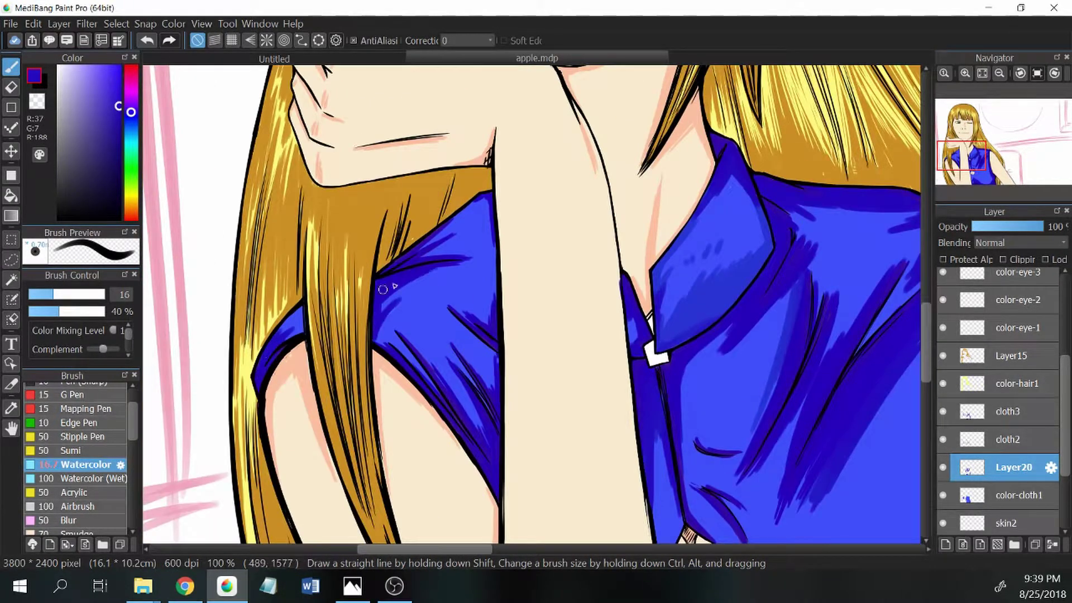
pyautogui.moveTo(424, 247)
pyautogui.mouseDown()
pyautogui.moveTo(492, 202)
pyautogui.moveTo(439, 245)
pyautogui.moveTo(378, 333)
pyautogui.moveTo(442, 394)
pyautogui.mouseUp()
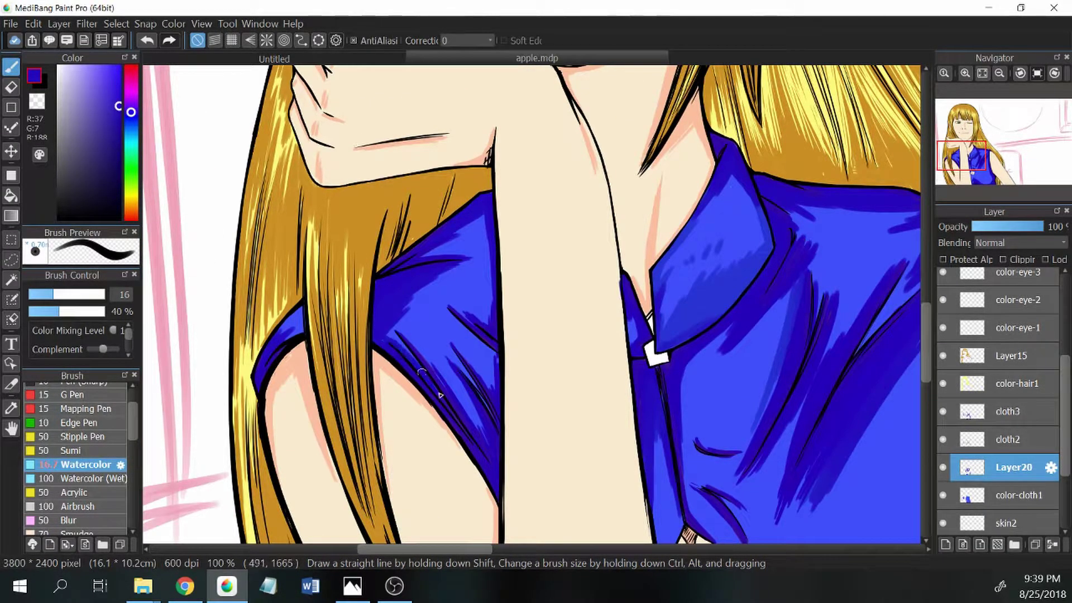
pyautogui.moveTo(407, 336); pyautogui.dragTo(486, 441)
# - Deepen the folds on the shirt shoulder beside the raised forearm with dark blue strokes
pyautogui.moveTo(441, 304); pyautogui.dragTo(496, 363)
pyautogui.moveTo(495, 218)
pyautogui.mouseDown()
pyautogui.moveTo(485, 324)
pyautogui.moveTo(485, 279)
pyautogui.mouseUp()
pyautogui.moveTo(483, 231); pyautogui.dragTo(449, 250)
pyautogui.moveTo(495, 269)
pyautogui.mouseDown()
pyautogui.moveTo(464, 312)
pyautogui.moveTo(447, 292)
pyautogui.mouseUp()
pyautogui.moveTo(462, 264); pyautogui.dragTo(403, 310)
# - Extend the dark blue shadow below the collar, down the placket and along the first chest fold
pyautogui.moveTo(966, 170); pyautogui.dragTo(989, 166)
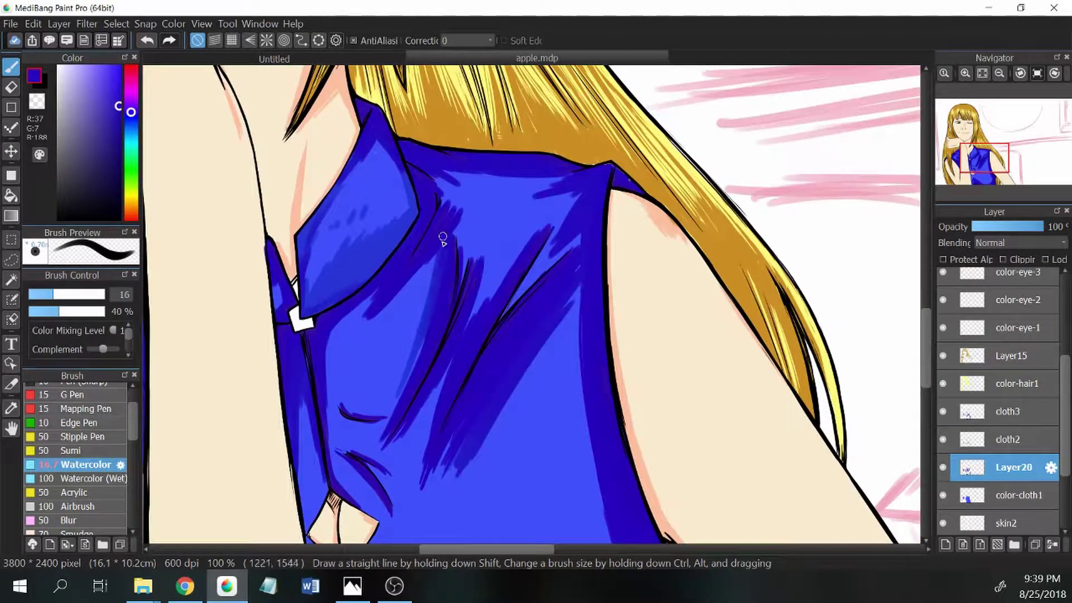
pyautogui.moveTo(436, 254); pyautogui.dragTo(396, 398)
pyautogui.moveTo(343, 317); pyautogui.dragTo(301, 433)
pyautogui.moveTo(430, 271); pyautogui.dragTo(342, 334)
pyautogui.moveTo(352, 318); pyautogui.dragTo(333, 369)
pyautogui.moveTo(444, 372); pyautogui.dragTo(402, 436)
pyautogui.moveTo(388, 425); pyautogui.dragTo(372, 458)
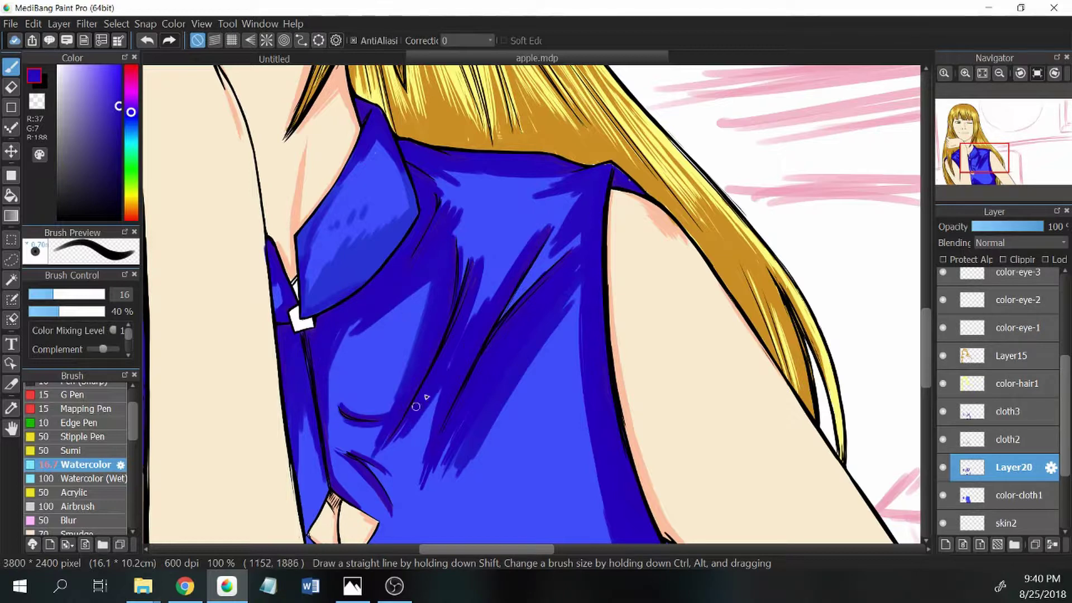
# - Widen and lengthen the shadows of the diagonal chest folds in dark blue
pyautogui.moveTo(441, 388); pyautogui.dragTo(413, 447)
pyautogui.moveTo(455, 430); pyautogui.dragTo(424, 491)
pyautogui.moveTo(578, 290); pyautogui.dragTo(486, 447)
# - Fill the shoulder beneath the seam with dark blue shadow and connect it to the diagonal folds
pyautogui.moveTo(581, 192)
pyautogui.mouseDown()
pyautogui.moveTo(517, 290)
pyautogui.moveTo(525, 241)
pyautogui.mouseUp()
pyautogui.moveTo(567, 174); pyautogui.dragTo(447, 187)
pyautogui.moveTo(530, 178); pyautogui.dragTo(447, 186)
pyautogui.moveTo(562, 182); pyautogui.dragTo(495, 249)
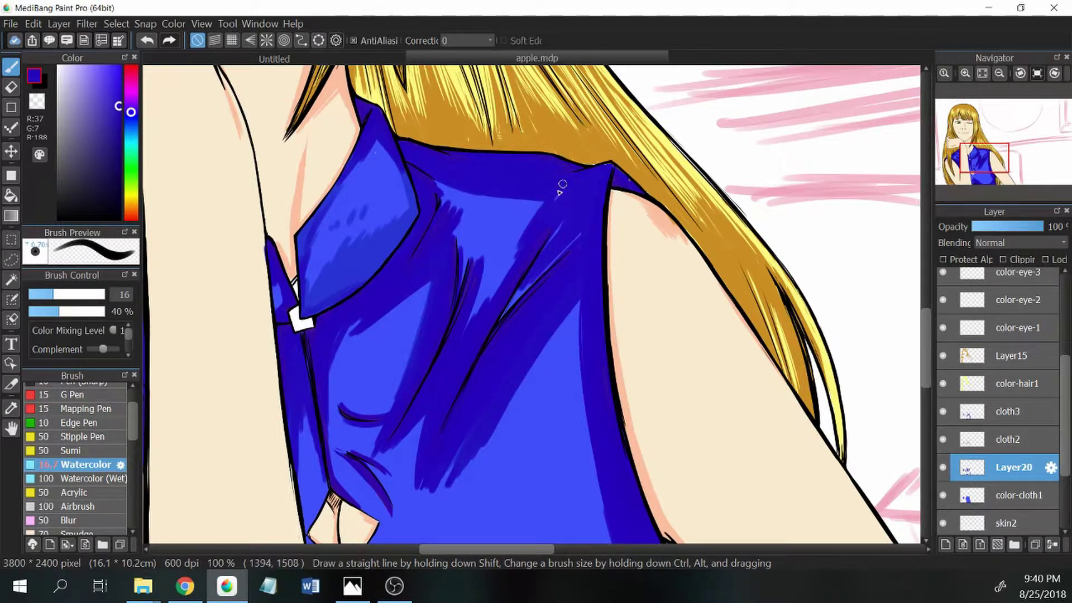
pyautogui.moveTo(546, 202); pyautogui.dragTo(472, 324)
pyautogui.moveTo(553, 185); pyautogui.dragTo(535, 203)
# - Paint a wide dark blue shadow across the shirt's lower hem and up its side below the armhole
pyautogui.scroll(-3, 327, 468)
pyautogui.moveTo(601, 478); pyautogui.dragTo(425, 464)
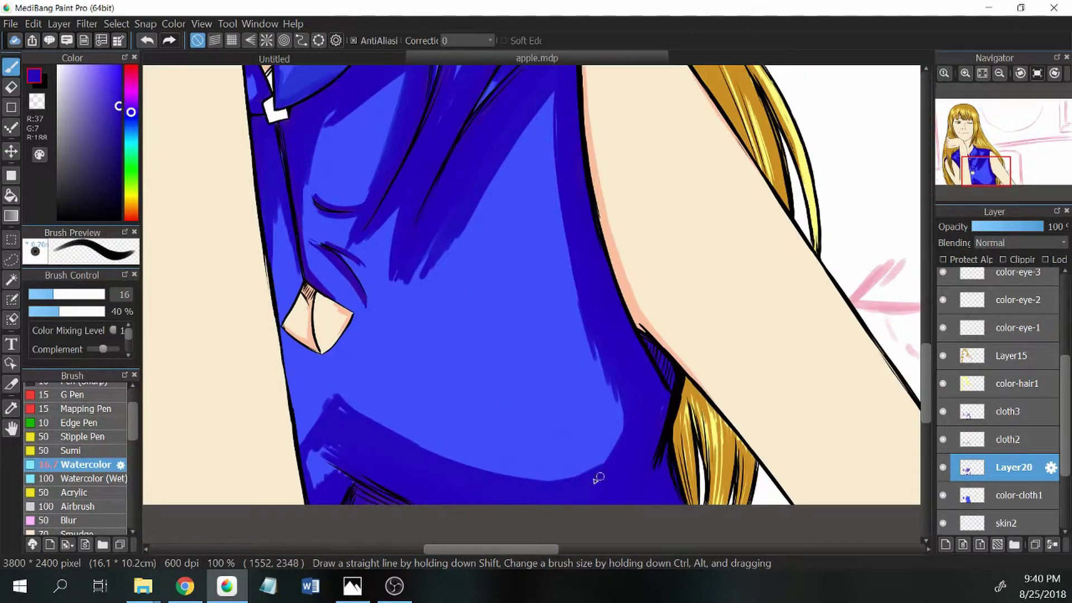
pyautogui.moveTo(606, 347); pyautogui.dragTo(604, 405)
pyautogui.moveTo(306, 450); pyautogui.dragTo(341, 465)
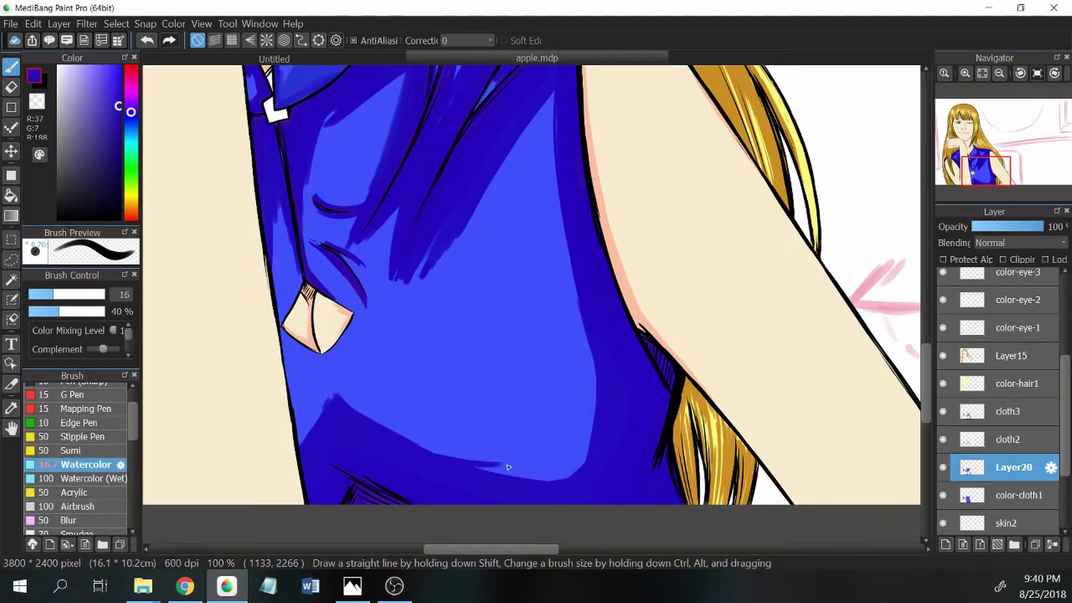
pyautogui.moveTo(508, 467); pyautogui.dragTo(584, 456)
# - Smooth the shadow edges along the armhole side, the diagonal fold and the light patch below the collar
pyautogui.moveTo(592, 366); pyautogui.dragTo(555, 143)
pyautogui.moveTo(547, 103); pyautogui.dragTo(455, 237)
pyautogui.moveTo(366, 104); pyautogui.dragTo(315, 151)
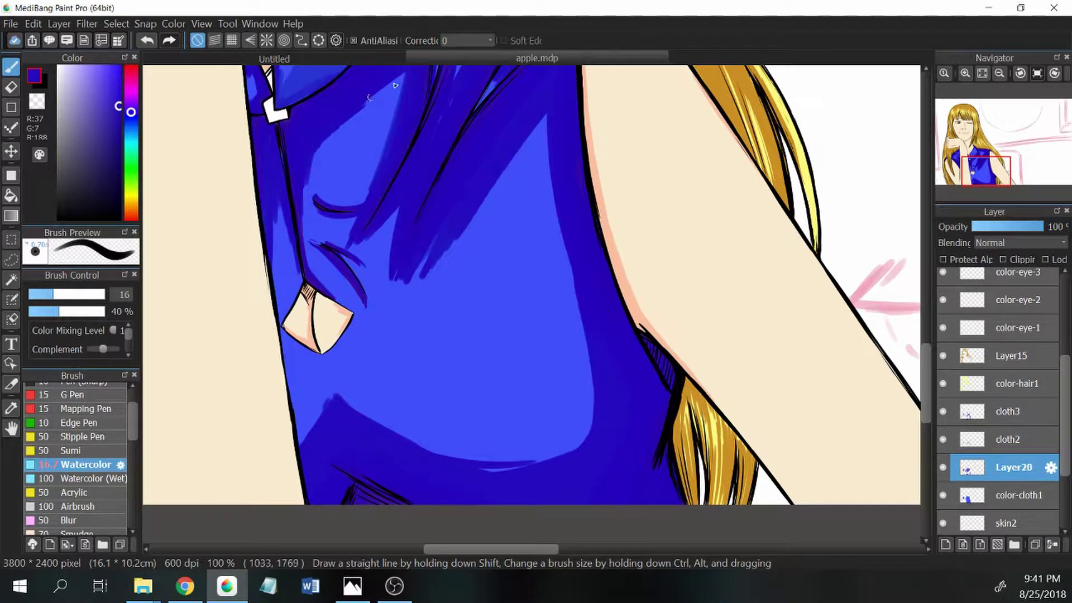
pyautogui.moveTo(403, 73); pyautogui.dragTo(364, 202)
# - Blend a brighter blue into the placket, and darken the shadows beside the forearm, around the chest creases and along the diagonal fold
pyautogui.click(131, 118)
pyautogui.click(107, 90)
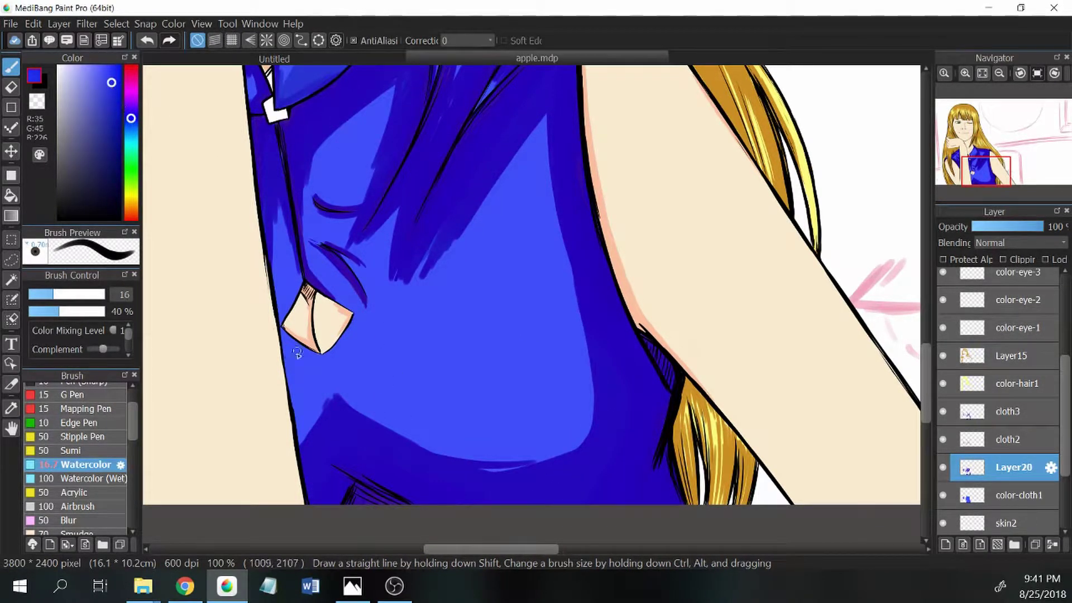
pyautogui.moveTo(272, 209)
pyautogui.mouseDown()
pyautogui.moveTo(288, 268)
pyautogui.moveTo(275, 219)
pyautogui.mouseUp()
pyautogui.keyDown('alt'); pyautogui.click(304, 424); pyautogui.keyUp('alt')
pyautogui.moveTo(330, 444)
pyautogui.mouseDown()
pyautogui.moveTo(299, 403)
pyautogui.moveTo(301, 452)
pyautogui.mouseUp()
pyautogui.moveTo(311, 183)
pyautogui.mouseDown()
pyautogui.moveTo(308, 251)
pyautogui.moveTo(335, 190)
pyautogui.moveTo(393, 263)
pyautogui.mouseUp()
pyautogui.moveTo(474, 231); pyautogui.dragTo(545, 121)
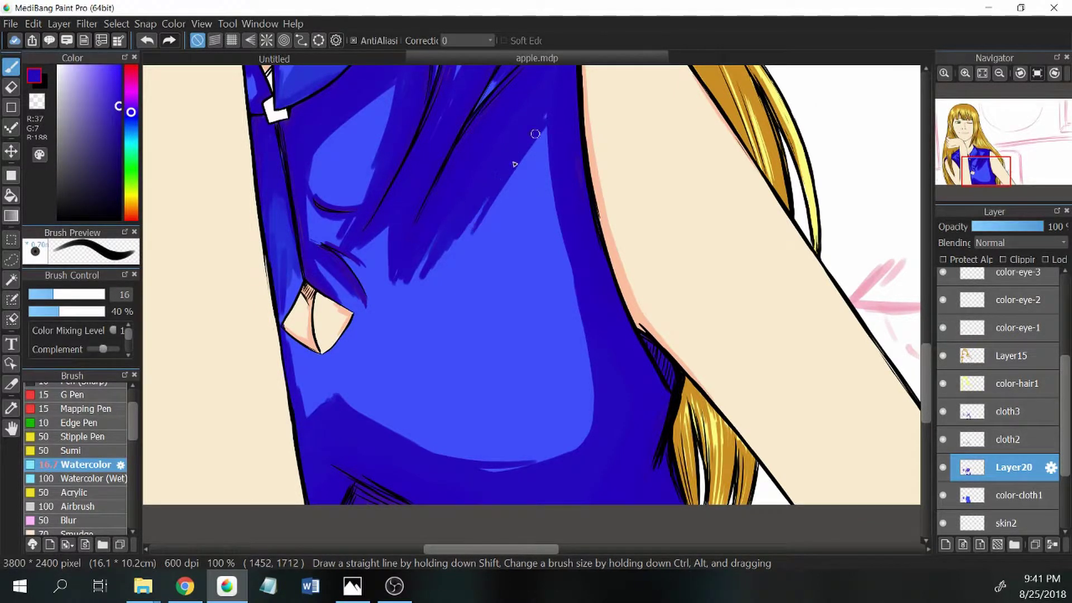
# - Pick a darker blue and add new layers above Layer20 and above cloth3 for more shirt shading
pyautogui.hotkey('ctrl', '0')
pyautogui.click(130, 117)
pyautogui.keyDown('alt'); pyautogui.click(482, 499); pyautogui.keyUp('alt')
pyautogui.hotkey('ctrl', 'shift', 'n')
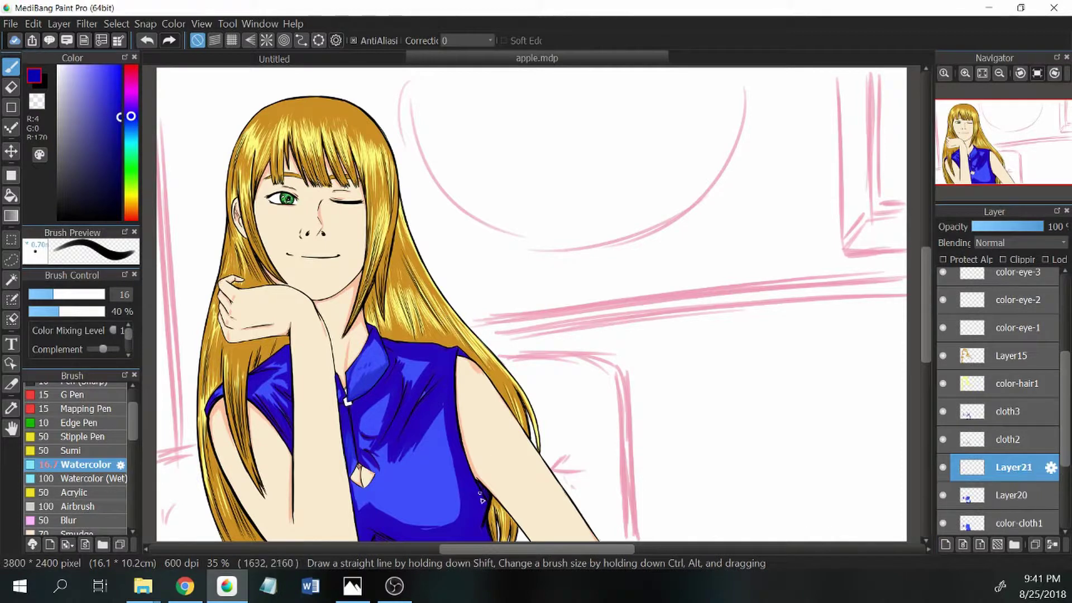
pyautogui.press('Up')
pyautogui.press('Up')
pyautogui.hotkey('ctrl', 'shift', 'n')
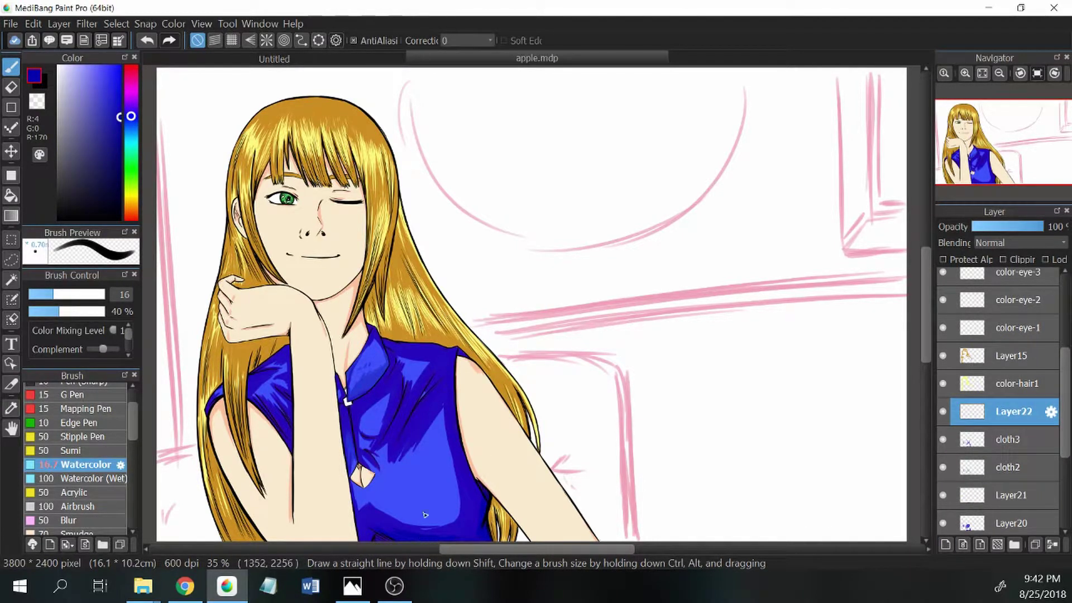
# - Sample the shirt's dark blues and deepen the shadows along its lower hem on the new top cloth layer
pyautogui.keyDown('alt'); pyautogui.click(480, 500); pyautogui.keyUp('alt')
pyautogui.keyDown('alt'); pyautogui.click(469, 538); pyautogui.keyUp('alt')
pyautogui.keyDown('alt'); pyautogui.click(399, 539); pyautogui.keyUp('alt')
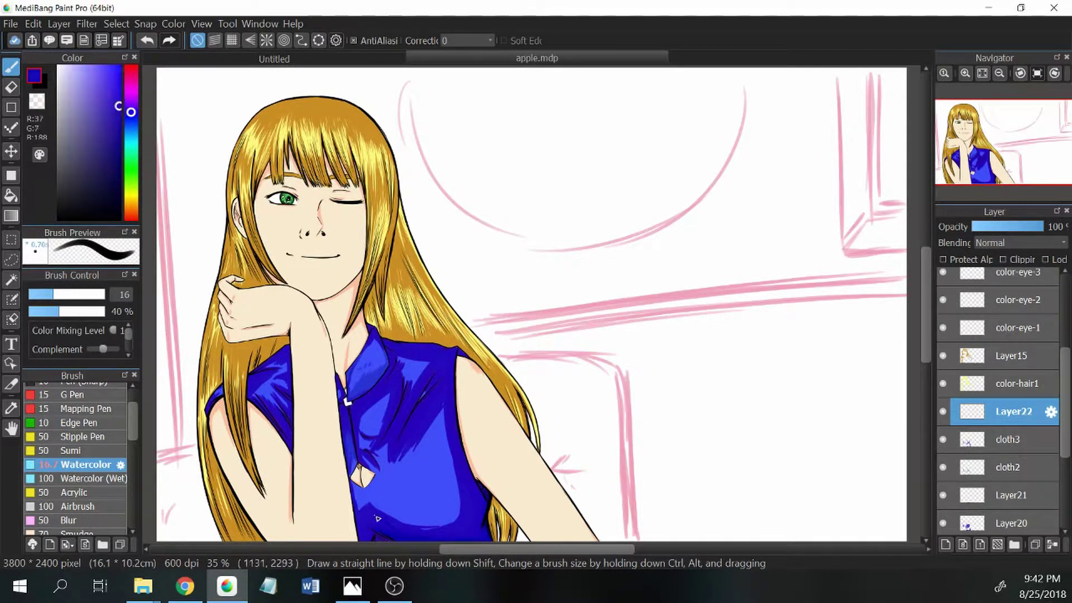
pyautogui.keyDown('alt'); pyautogui.click(383, 532); pyautogui.keyUp('alt')
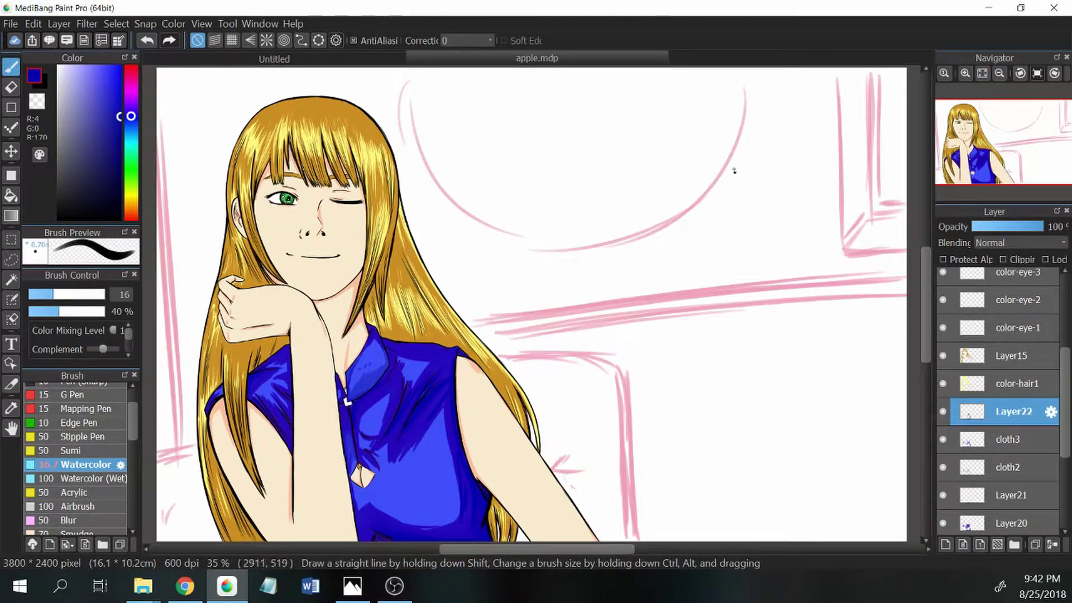
# - Add a layer beneath the background sketch at 69% opacity and fill the seat section behind her long hair with orange-brown
pyautogui.scroll(-3, 983, 447)
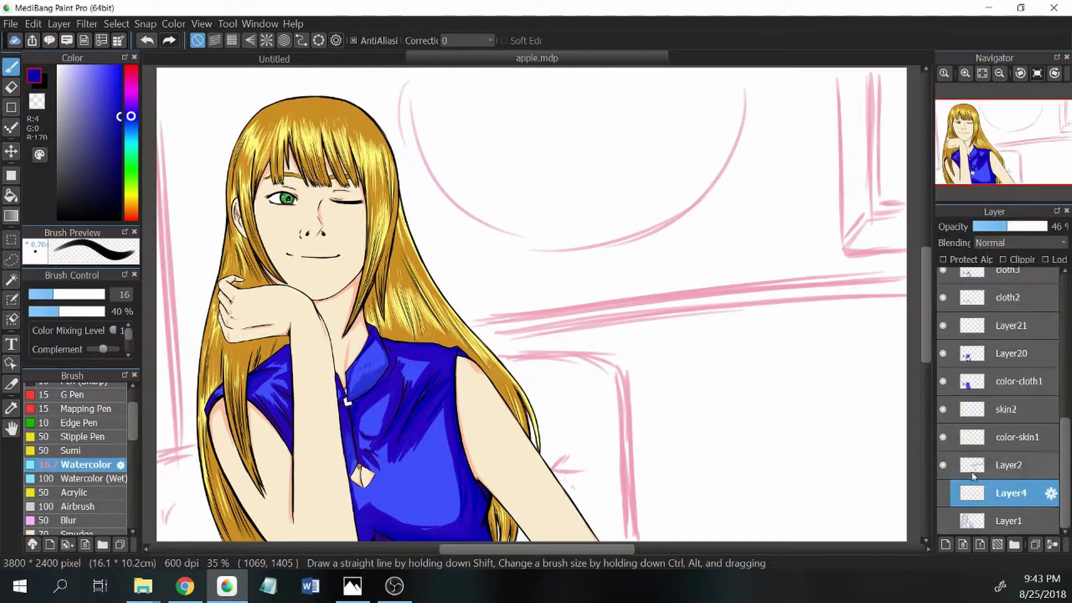
pyautogui.click(1000, 467)
pyautogui.click(119, 178)
pyautogui.click(131, 209)
pyautogui.click(99, 120)
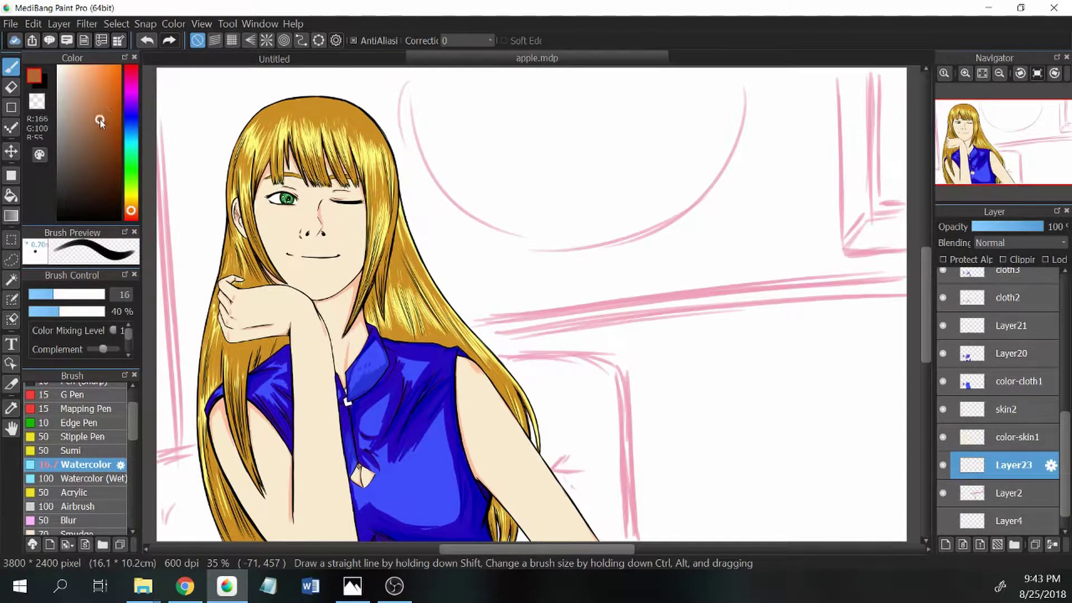
pyautogui.moveTo(224, 363); pyautogui.dragTo(335, 314)
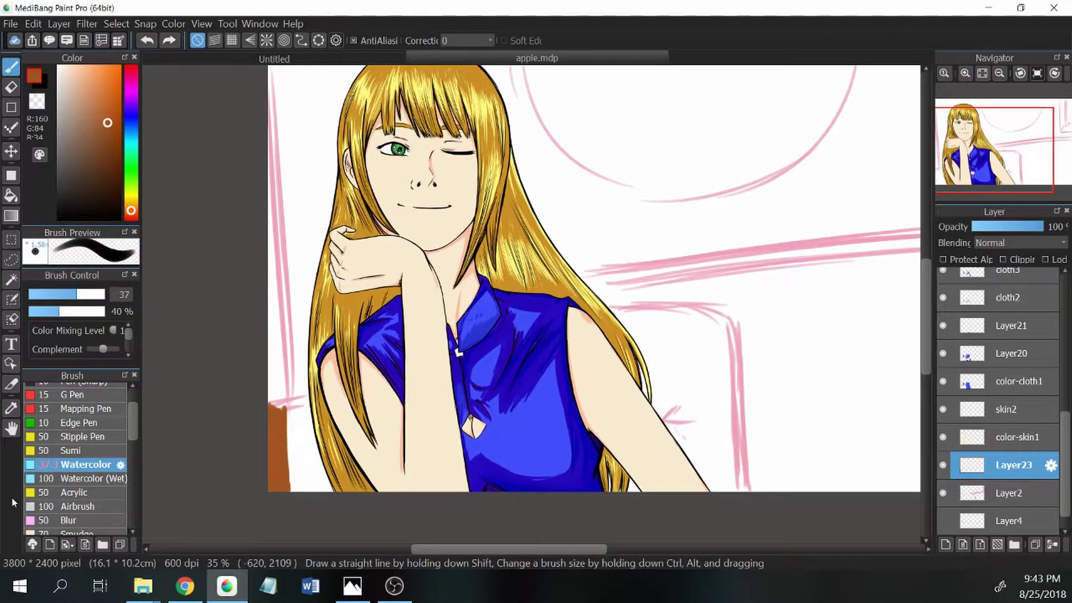
pyautogui.moveTo(576, 346); pyautogui.dragTo(588, 346)
pyautogui.hotkey('ctrl', 'y')
pyautogui.moveTo(274, 410)
pyautogui.mouseDown()
pyautogui.moveTo(276, 486)
pyautogui.moveTo(282, 425)
pyautogui.moveTo(308, 433)
pyautogui.mouseUp()
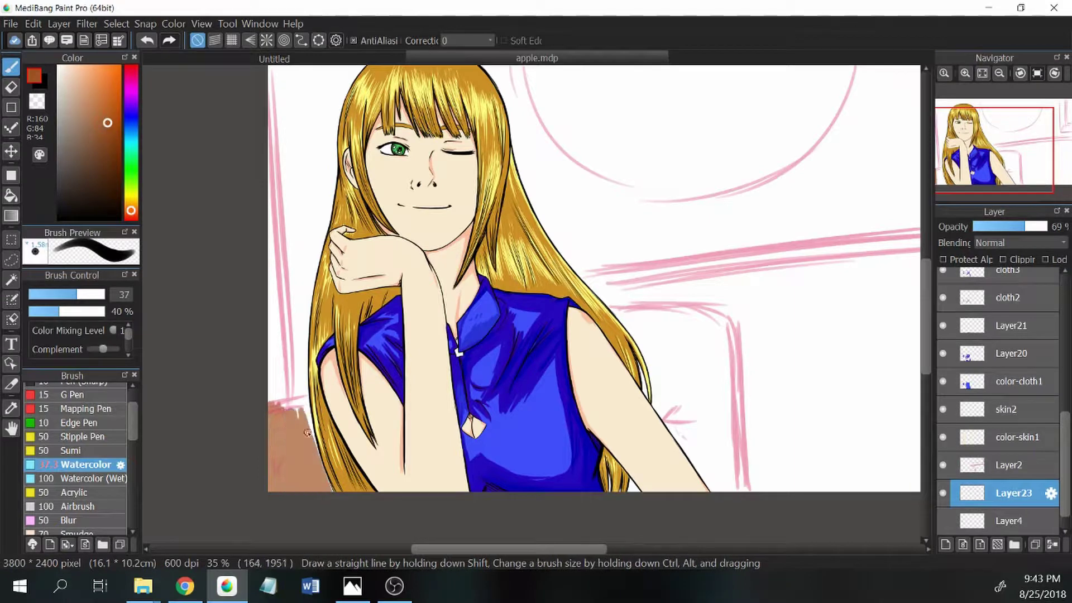
# - Outline the large seat back behind her shoulder along the sketch lines and fill it with orange-brown
pyautogui.moveTo(611, 307)
pyautogui.mouseDown()
pyautogui.moveTo(720, 492)
pyautogui.moveTo(729, 314)
pyautogui.moveTo(743, 489)
pyautogui.mouseUp()
pyautogui.moveTo(637, 342)
pyautogui.mouseDown()
pyautogui.moveTo(659, 402)
pyautogui.moveTo(569, 237)
pyautogui.mouseUp()
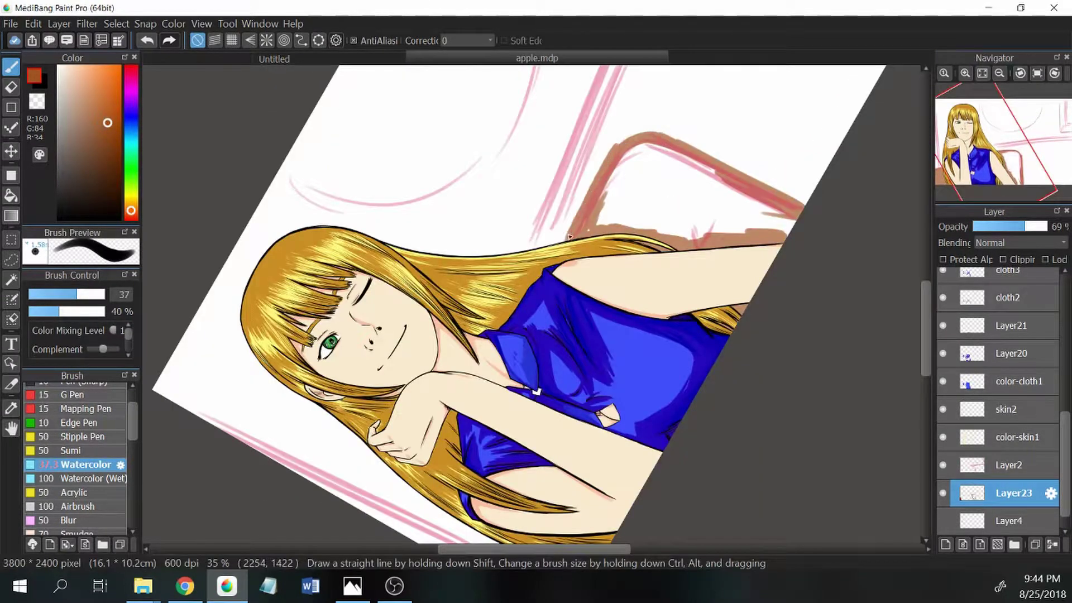
pyautogui.moveTo(621, 147)
pyautogui.mouseDown()
pyautogui.moveTo(804, 208)
pyautogui.moveTo(614, 167)
pyautogui.moveTo(782, 237)
pyautogui.moveTo(644, 193)
pyautogui.mouseUp()
pyautogui.click(1038, 73)
pyautogui.moveTo(726, 336); pyautogui.dragTo(731, 480)
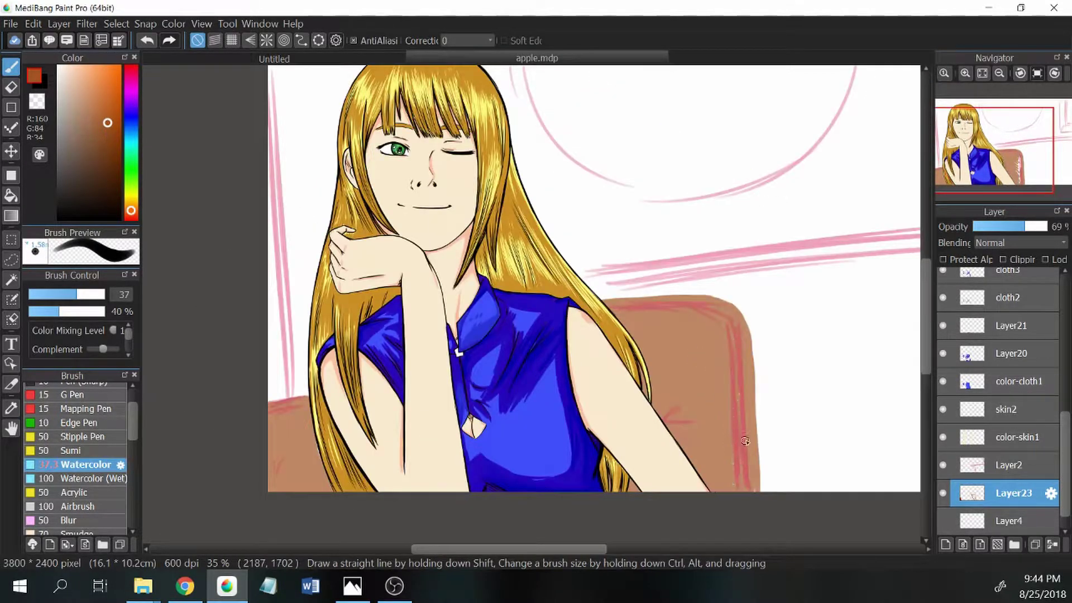
# - Set the seat layer's opacity to 100% and paint reddish-brown bands along the seat's edges and creases
pyautogui.moveTo(1025, 226); pyautogui.dragTo(1047, 227)
pyautogui.moveTo(130, 210); pyautogui.dragTo(131, 217)
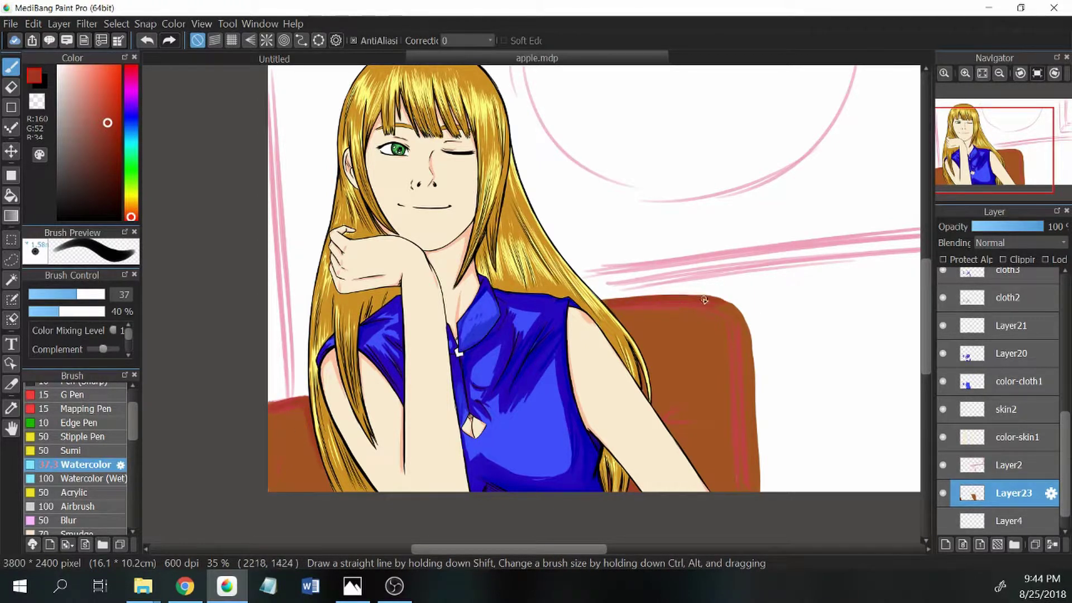
pyautogui.moveTo(705, 299)
pyautogui.mouseDown()
pyautogui.moveTo(754, 458)
pyautogui.moveTo(726, 385)
pyautogui.moveTo(280, 480)
pyautogui.moveTo(693, 421)
pyautogui.mouseUp()
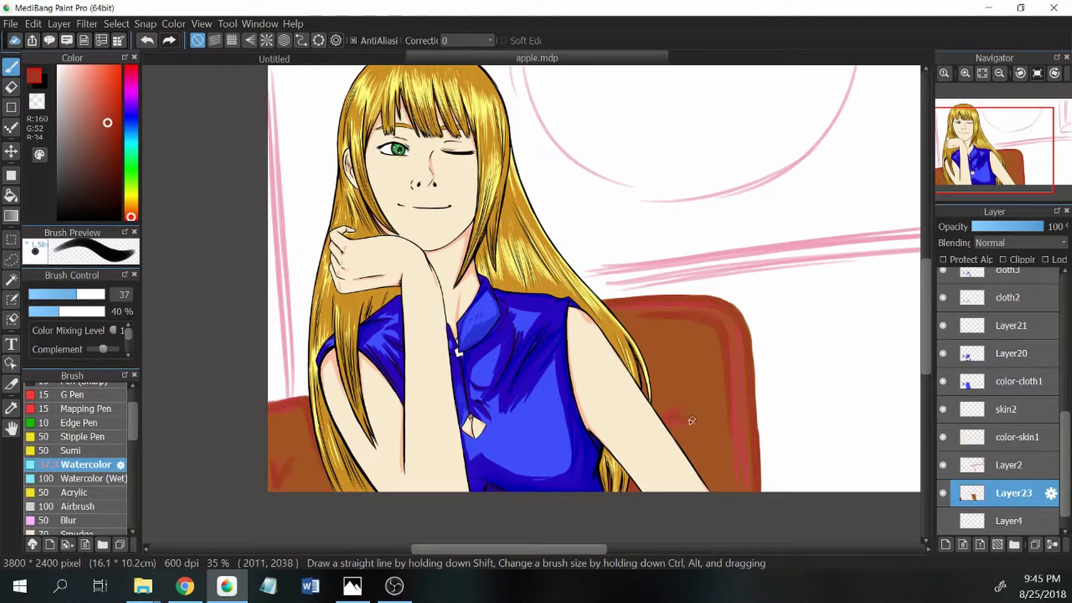
# - Hide the background sketch layer and blend sampled orange-browns over the folds and outer edge of both seat sections
pyautogui.click(944, 465)
pyautogui.keyDown('alt'); pyautogui.click(285, 414); pyautogui.keyUp('alt')
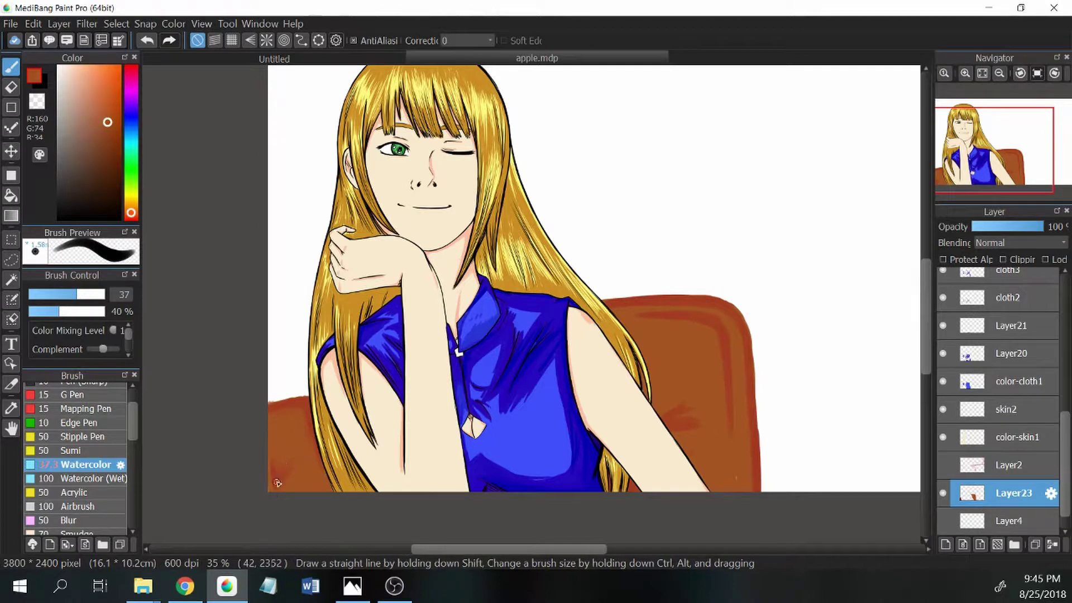
pyautogui.keyDown('alt'); pyautogui.click(286, 466); pyautogui.keyUp('alt')
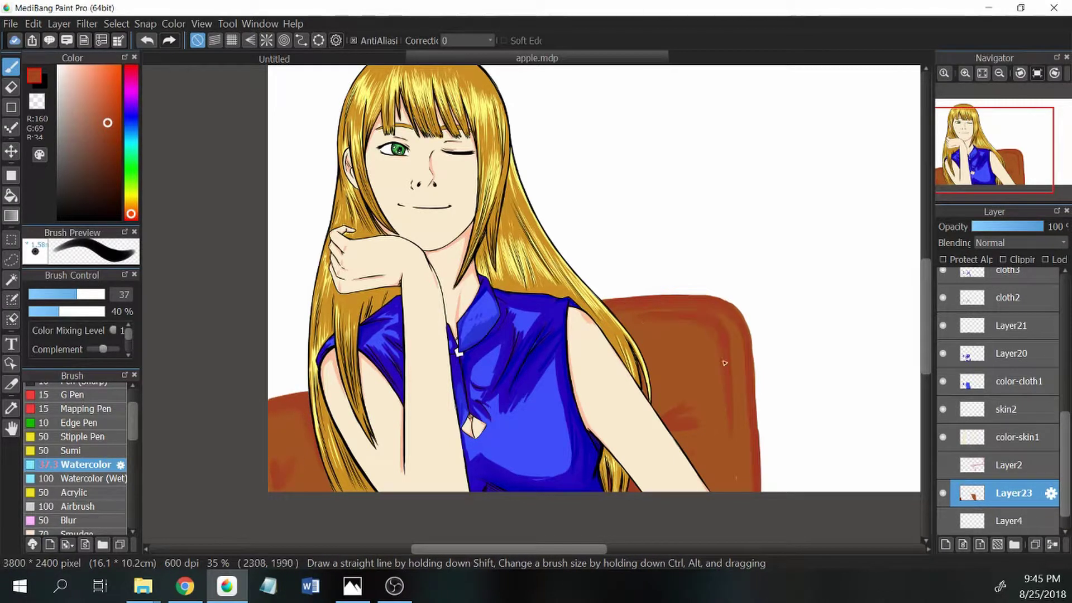
pyautogui.moveTo(740, 336); pyautogui.dragTo(757, 462)
# - Trim the seat's outer edge, line it and the fold beside her hair with dark brown, and add reddish-brown shading inside
pyautogui.press('e')
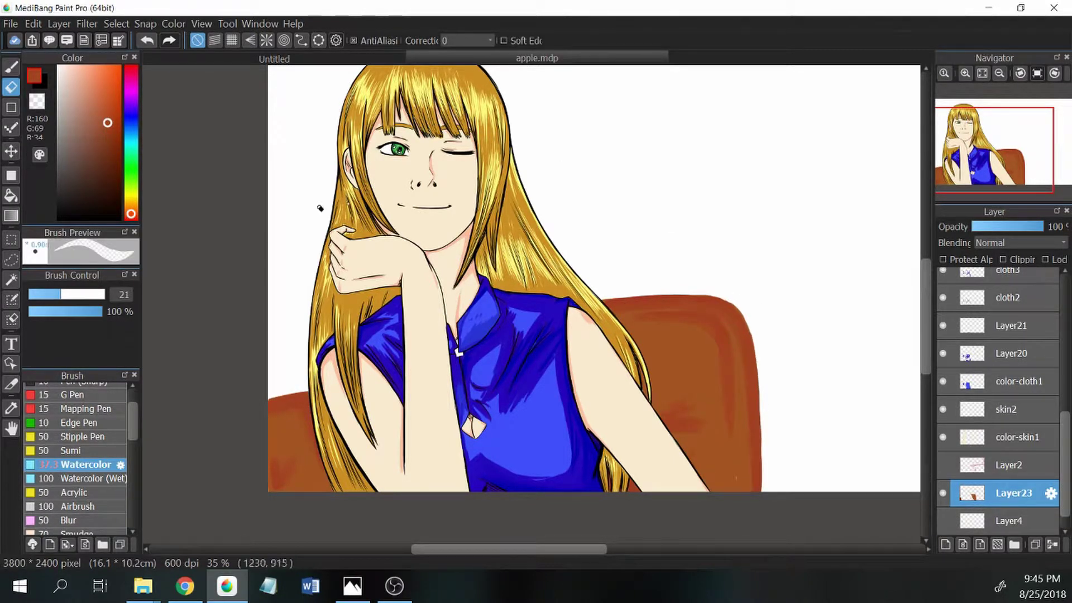
pyautogui.press('b')
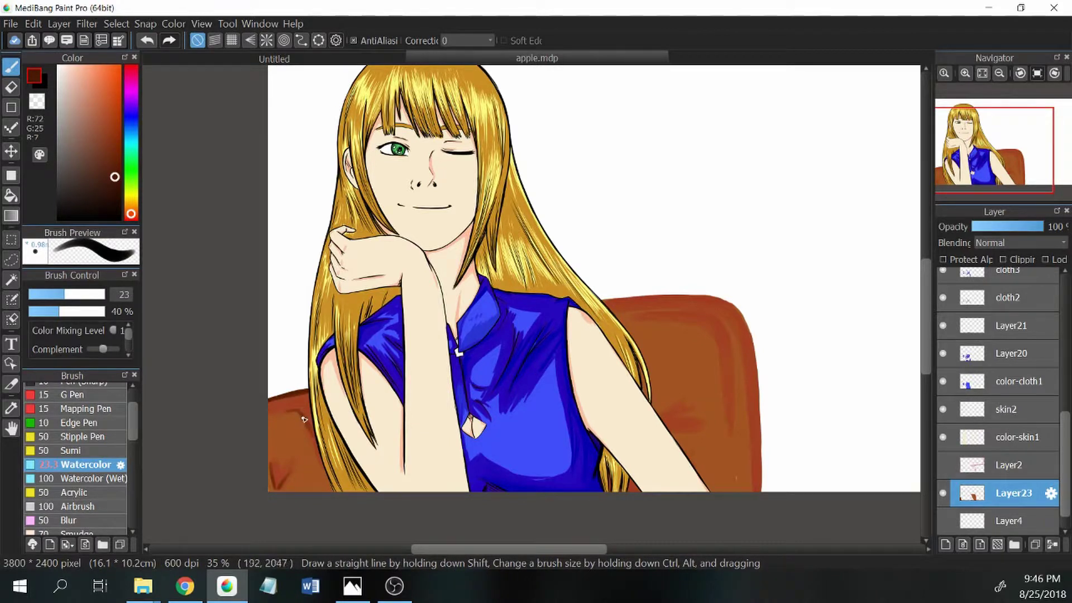
pyautogui.keyDown('alt'); pyautogui.click(291, 411); pyautogui.keyUp('alt')
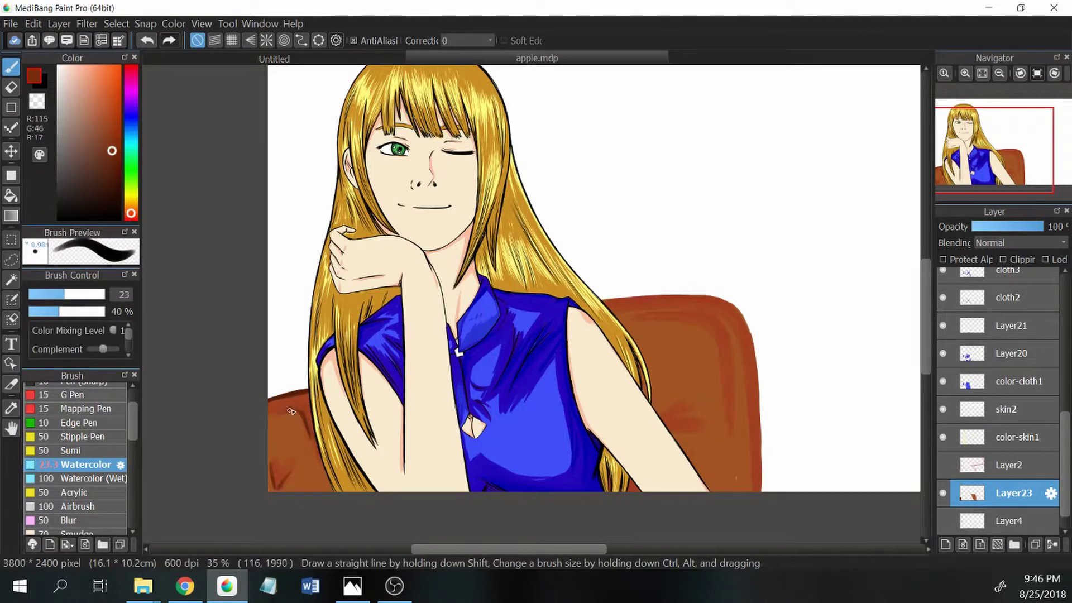
pyautogui.moveTo(628, 298)
pyautogui.mouseDown()
pyautogui.moveTo(720, 302)
pyautogui.moveTo(758, 461)
pyautogui.mouseUp()
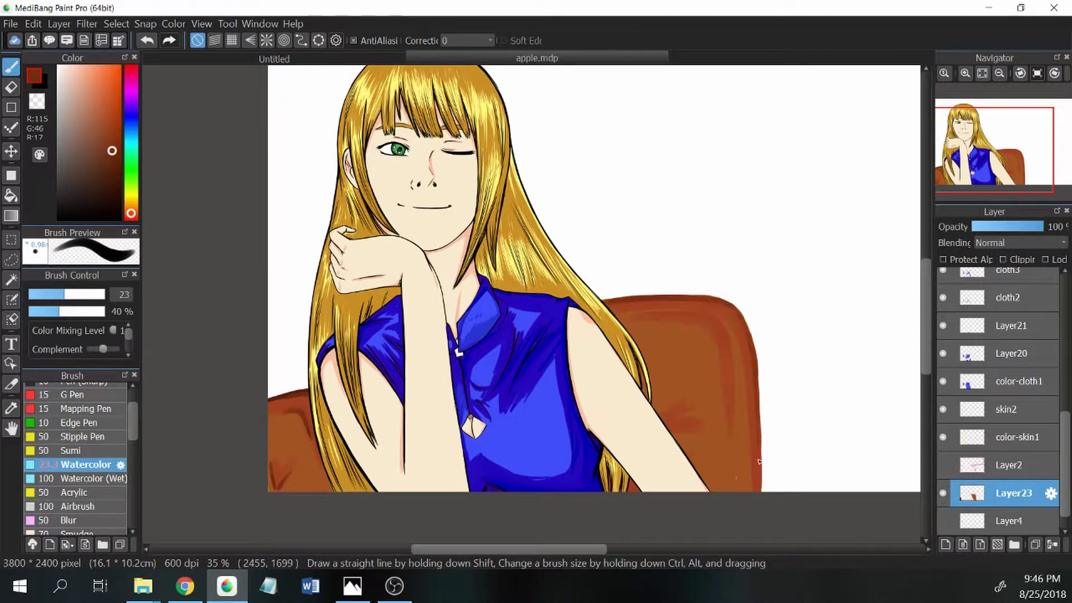
pyautogui.keyDown('alt'); pyautogui.click(623, 309); pyautogui.keyUp('alt')
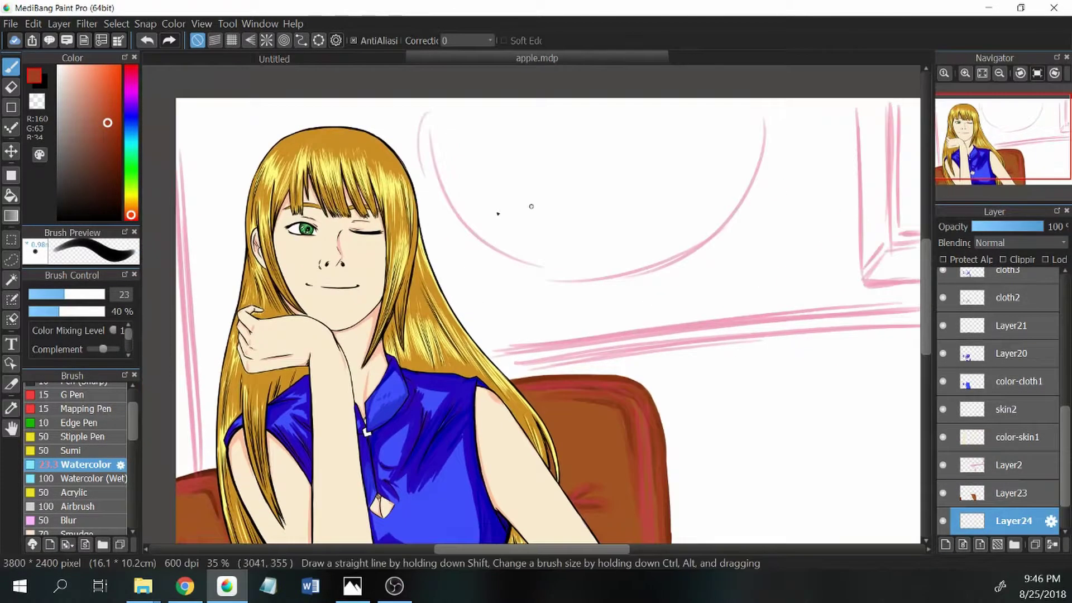
# - Choose a light blue-grey, enlarge the brush to 63, and start painting the wall around her head and hair
pyautogui.click(62, 115)
pyautogui.click(63, 115)
pyautogui.click(89, 295)
pyautogui.moveTo(184, 98)
pyautogui.mouseDown()
pyautogui.moveTo(218, 162)
pyautogui.moveTo(290, 190)
pyautogui.moveTo(210, 426)
pyautogui.moveTo(178, 470)
pyautogui.moveTo(219, 193)
pyautogui.moveTo(196, 463)
pyautogui.mouseUp()
pyautogui.click(1019, 73)
pyautogui.moveTo(555, 226); pyautogui.dragTo(545, 335)
pyautogui.moveTo(438, 227); pyautogui.dragTo(393, 425)
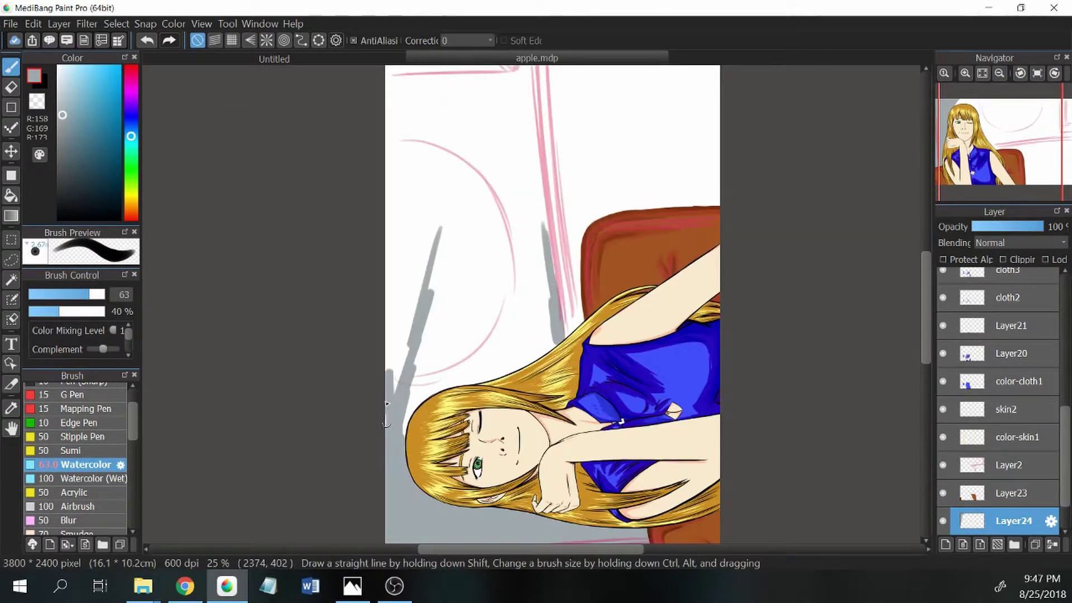
# - Fill the remaining wall around the sketched circle and picture frame, down to the ledge line, with blue-grey
pyautogui.moveTo(391, 380); pyautogui.dragTo(413, 480)
pyautogui.moveTo(413, 435); pyautogui.dragTo(553, 323)
pyautogui.moveTo(391, 78)
pyautogui.mouseDown()
pyautogui.moveTo(536, 324)
pyautogui.moveTo(480, 352)
pyautogui.mouseUp()
pyautogui.moveTo(487, 77)
pyautogui.mouseDown()
pyautogui.moveTo(506, 264)
pyautogui.moveTo(553, 435)
pyautogui.mouseUp()
pyautogui.moveTo(408, 324); pyautogui.dragTo(503, 396)
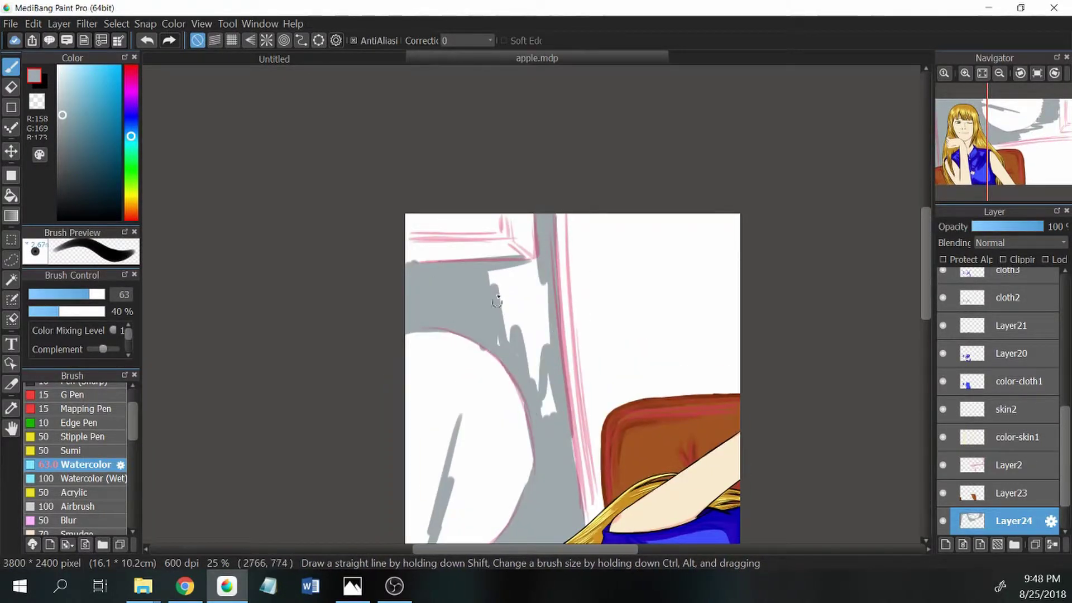
pyautogui.moveTo(536, 257); pyautogui.dragTo(508, 340)
pyautogui.moveTo(519, 279); pyautogui.dragTo(551, 416)
pyautogui.click(1037, 73)
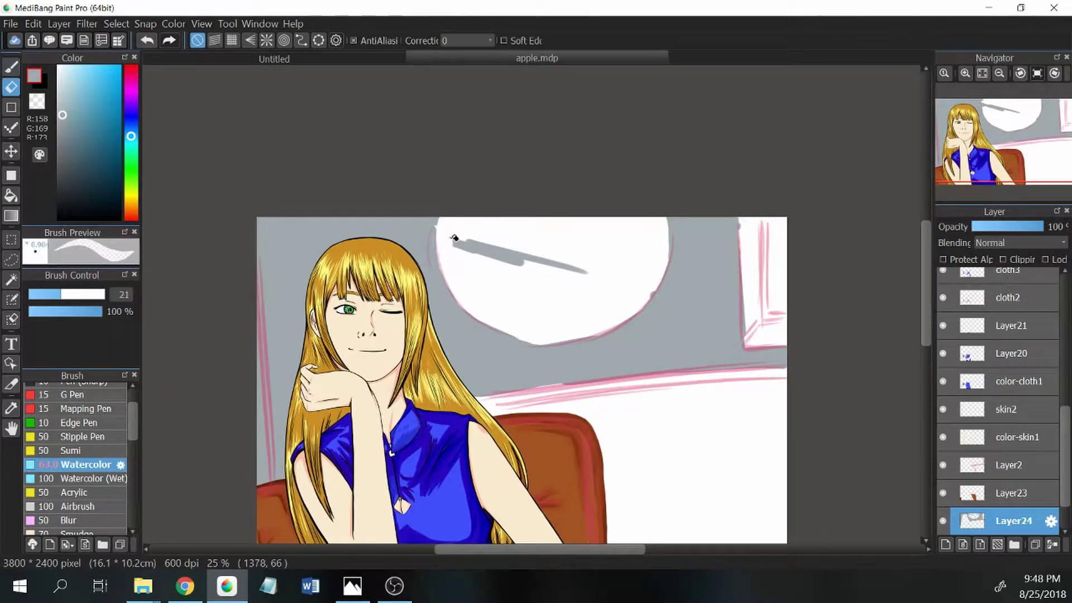
# - Repaint the wall in a slightly bluer grey and erase the paint that spills over the circle's edge
pyautogui.click(73, 112)
pyautogui.moveTo(262, 221); pyautogui.dragTo(413, 232)
pyautogui.click(78, 104)
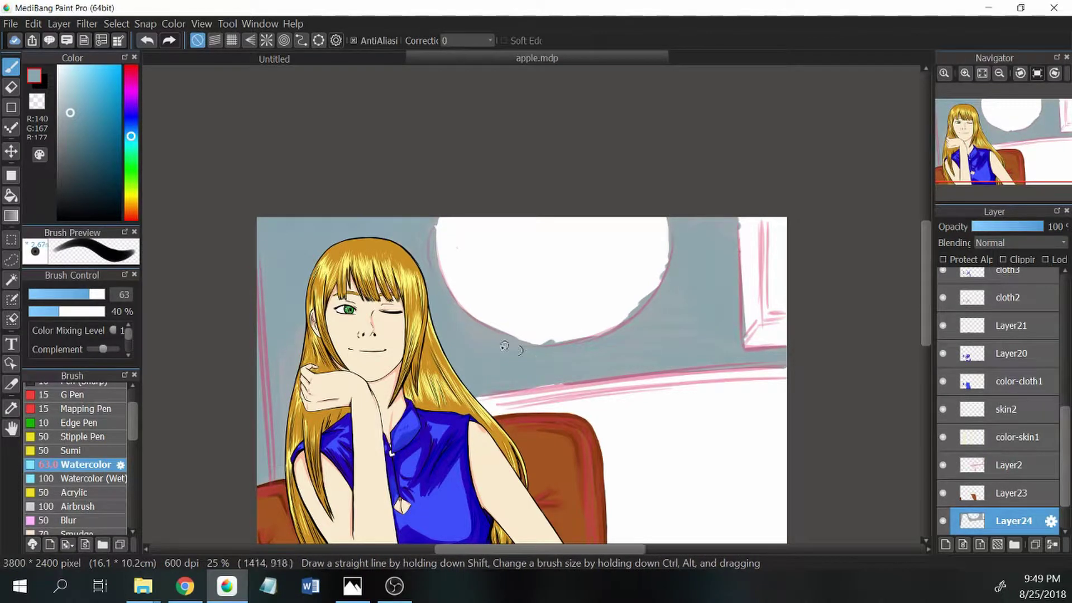
pyautogui.press('e')
pyautogui.moveTo(665, 233); pyautogui.dragTo(634, 318)
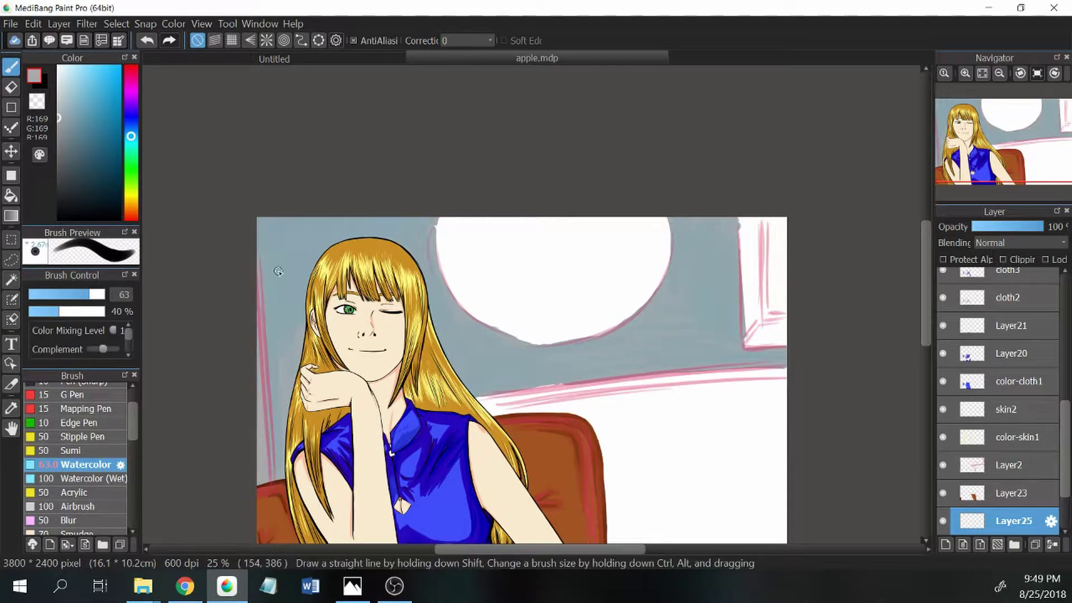
# - Paint the area inside the picture frame light cyan on its own layer
pyautogui.click(131, 147)
pyautogui.click(77, 65)
pyautogui.click(131, 151)
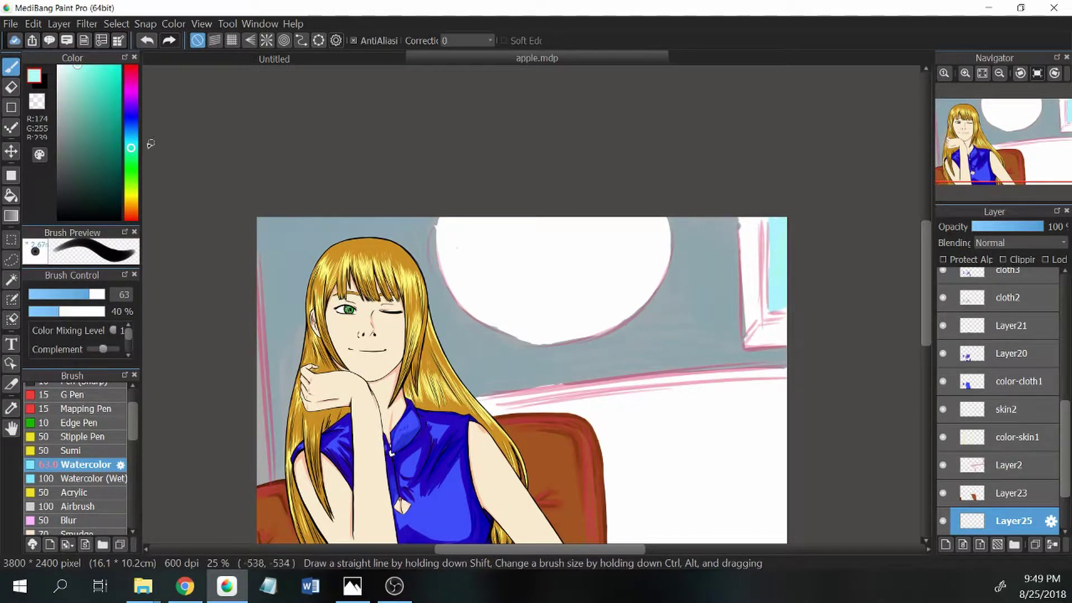
pyautogui.moveTo(775, 227); pyautogui.dragTo(774, 232)
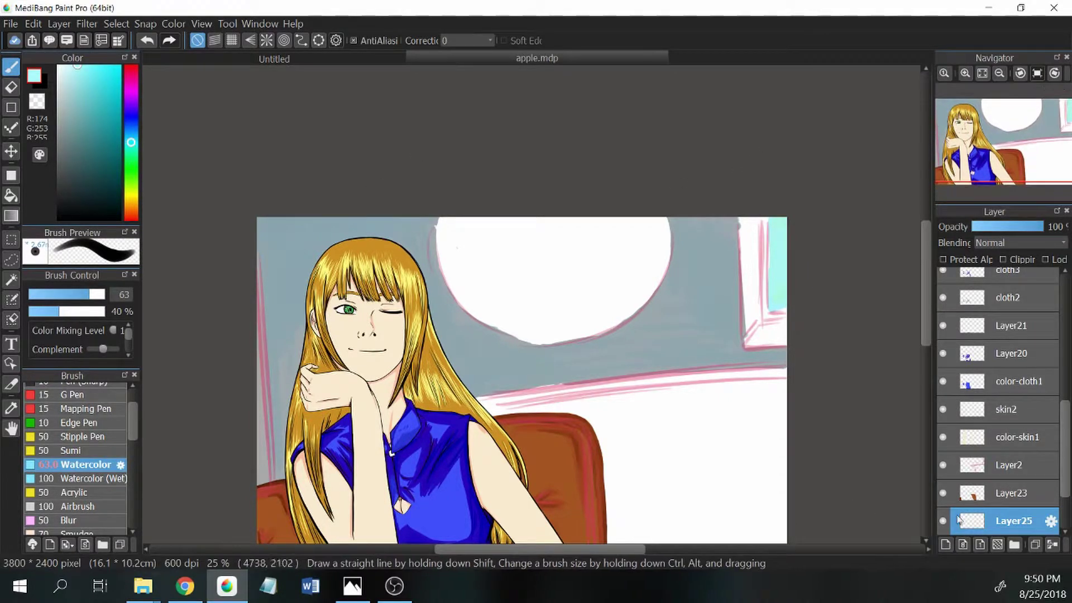
# - Add a layer and paint the picture frame bright yellow with darker golden-tan edges
pyautogui.hotkey('ctrl', 'shift', 'n')
pyautogui.click(131, 194)
pyautogui.click(109, 67)
pyautogui.moveTo(741, 220)
pyautogui.mouseDown()
pyautogui.moveTo(751, 346)
pyautogui.moveTo(785, 329)
pyautogui.mouseUp()
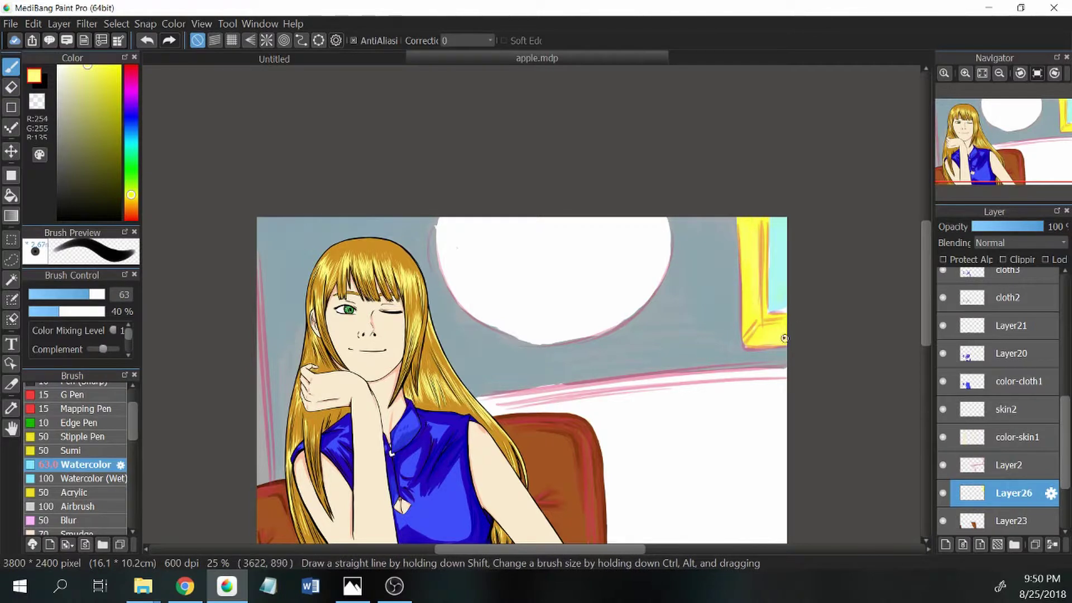
pyautogui.keyDown('alt'); pyautogui.click(740, 349); pyautogui.keyUp('alt')
pyautogui.moveTo(767, 218)
pyautogui.mouseDown()
pyautogui.moveTo(767, 321)
pyautogui.moveTo(784, 345)
pyautogui.mouseUp()
pyautogui.moveTo(743, 254); pyautogui.dragTo(744, 215)
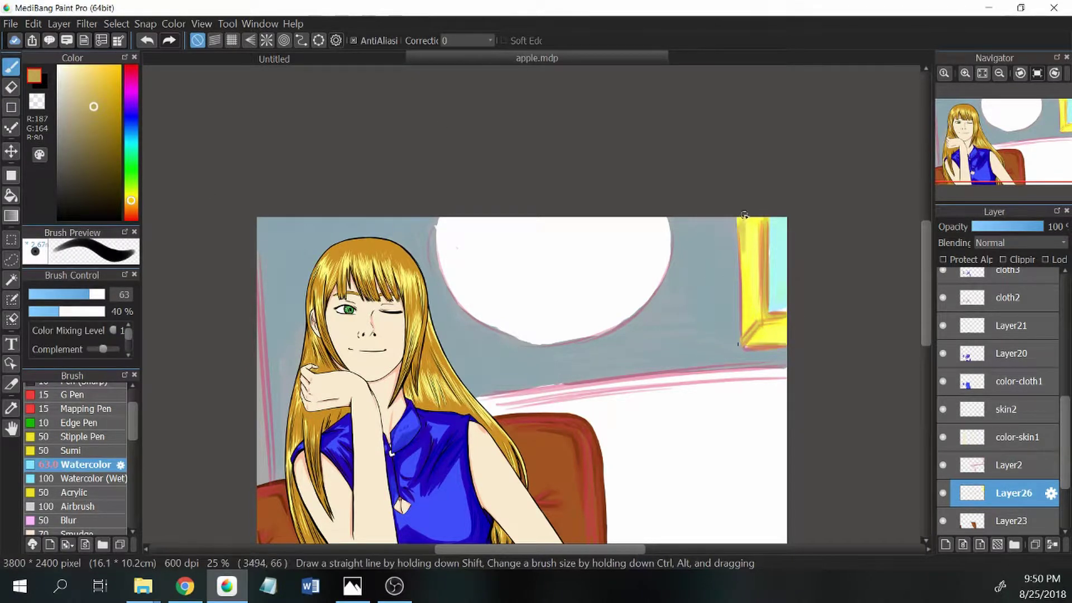
# - Sample the frame's golds and yellows and blend them along its side and into the mitred corner
pyautogui.keyDown('alt'); pyautogui.click(745, 224); pyautogui.keyUp('alt')
pyautogui.keyDown('alt'); pyautogui.click(745, 240); pyautogui.keyUp('alt')
pyautogui.keyDown('alt'); pyautogui.click(750, 325); pyautogui.keyUp('alt')
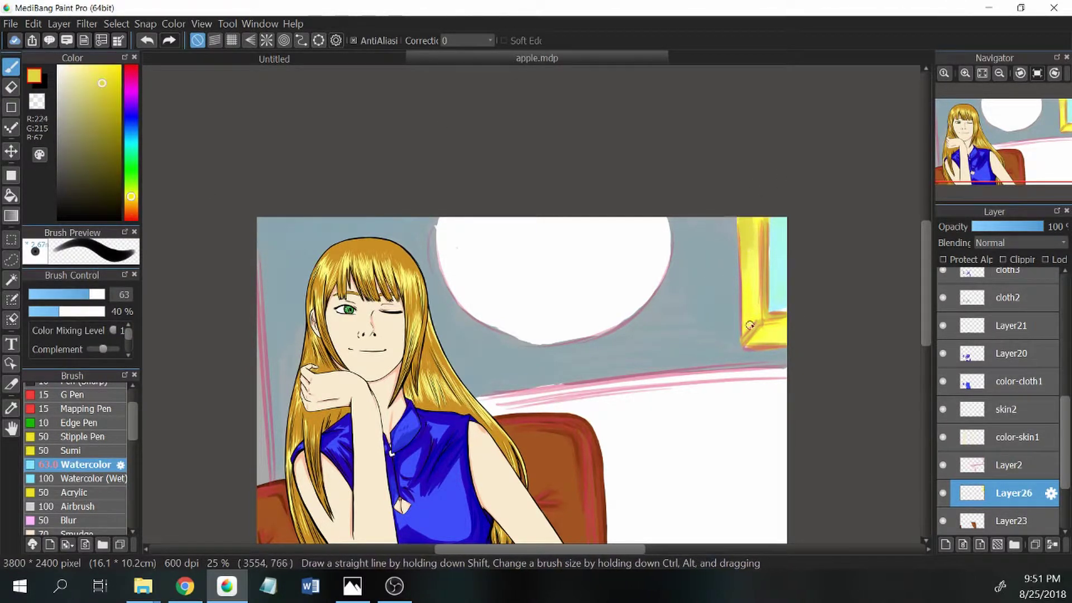
pyautogui.moveTo(750, 325); pyautogui.dragTo(751, 261)
pyautogui.keyDown('alt'); pyautogui.click(752, 279); pyautogui.keyUp('alt')
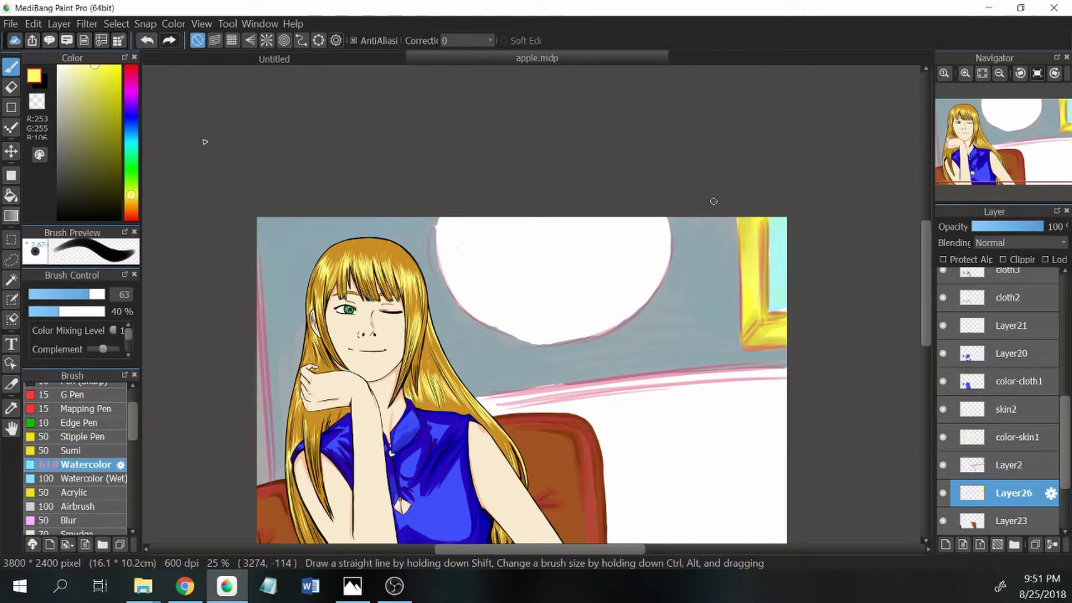
# - Paint a yellow rim around the wall circle, trim its outer edge, and fill the inside with yellow
pyautogui.moveTo(443, 223)
pyautogui.mouseDown()
pyautogui.moveTo(452, 284)
pyautogui.moveTo(606, 327)
pyautogui.mouseUp()
pyautogui.moveTo(665, 223)
pyautogui.mouseDown()
pyautogui.moveTo(638, 310)
pyautogui.moveTo(517, 338)
pyautogui.mouseUp()
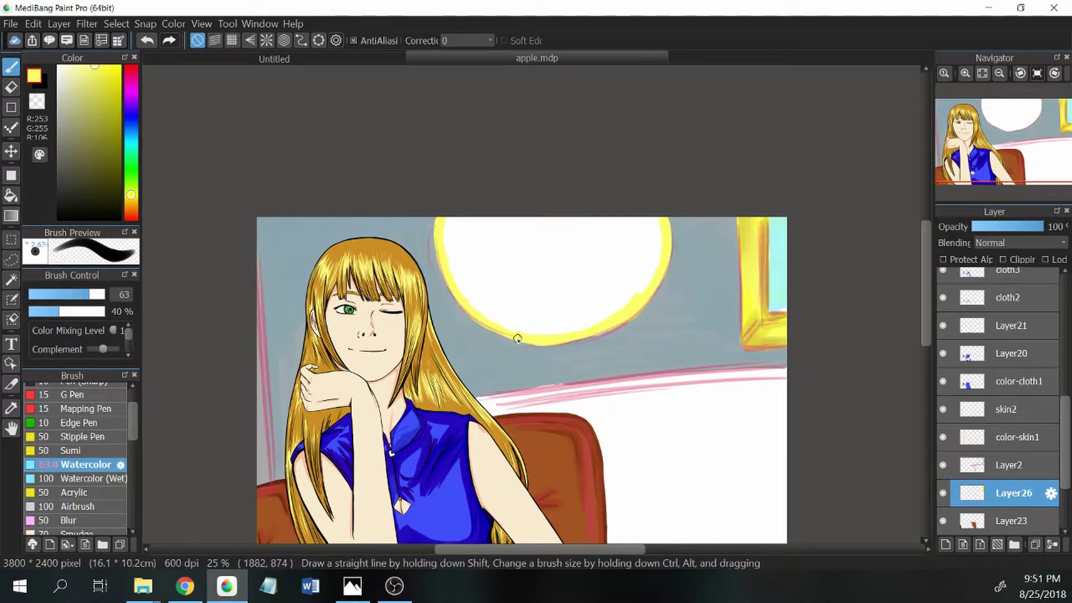
pyautogui.moveTo(442, 243)
pyautogui.mouseDown()
pyautogui.moveTo(477, 321)
pyautogui.moveTo(514, 341)
pyautogui.mouseUp()
pyautogui.press('e')
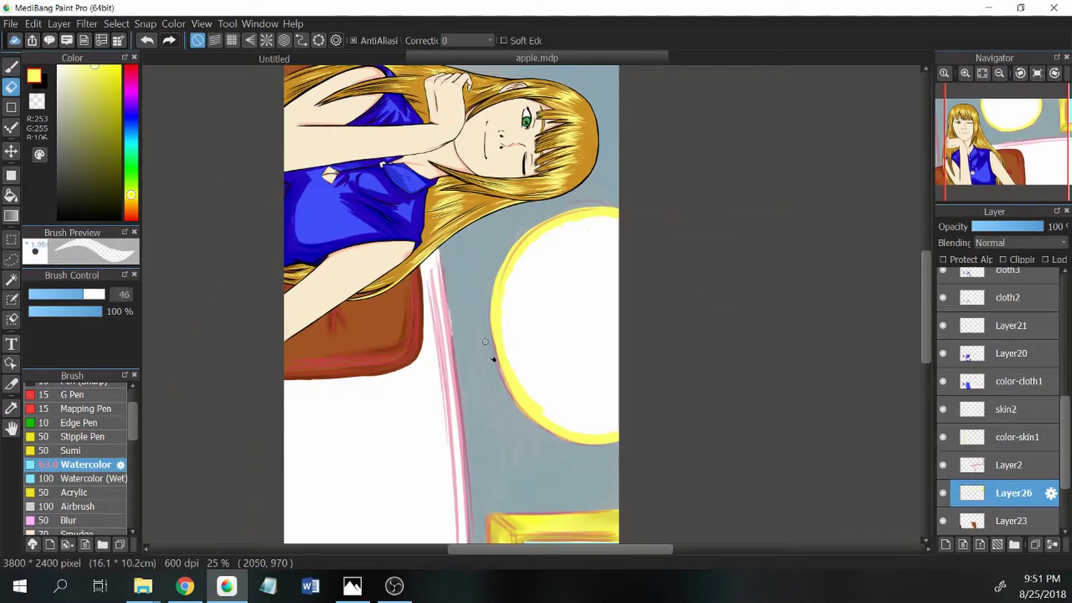
pyautogui.press('b')
pyautogui.hotkey('ctrl', 'shift', 'r')
pyautogui.moveTo(446, 235)
pyautogui.mouseDown()
pyautogui.moveTo(616, 293)
pyautogui.moveTo(659, 223)
pyautogui.moveTo(469, 293)
pyautogui.moveTo(509, 323)
pyautogui.moveTo(590, 326)
pyautogui.moveTo(476, 281)
pyautogui.moveTo(484, 295)
pyautogui.moveTo(506, 240)
pyautogui.moveTo(604, 265)
pyautogui.moveTo(556, 225)
pyautogui.moveTo(611, 218)
pyautogui.moveTo(636, 237)
pyautogui.mouseUp()
# - Paint lime green over the yellow wall circle, then sample its greens and blend them in curved strokes around the circle
pyautogui.click(131, 183)
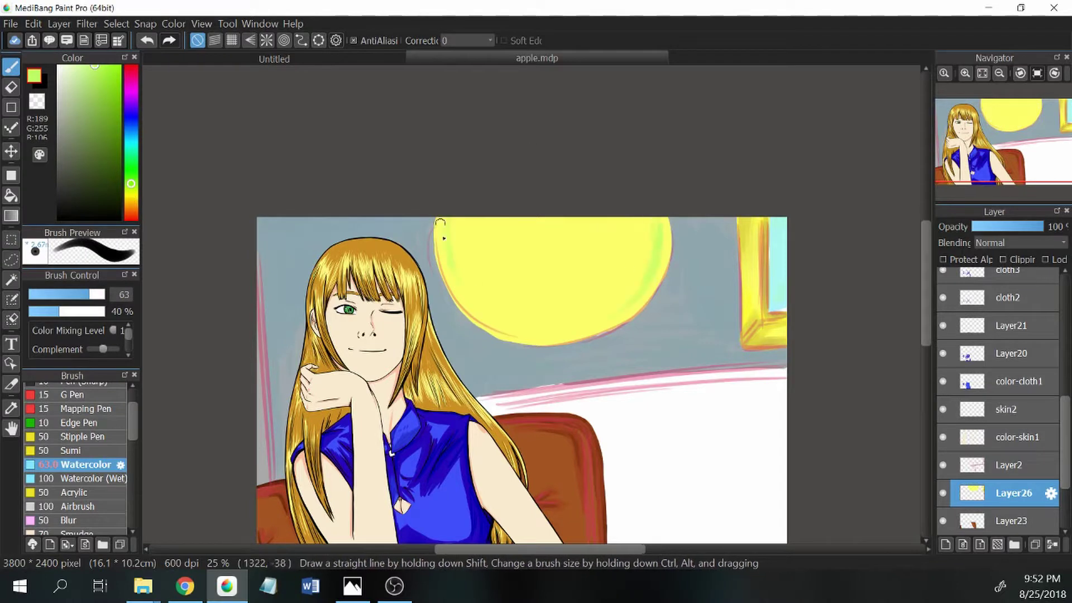
pyautogui.moveTo(444, 238)
pyautogui.mouseDown()
pyautogui.moveTo(479, 230)
pyautogui.moveTo(560, 334)
pyautogui.moveTo(598, 277)
pyautogui.moveTo(453, 281)
pyautogui.moveTo(475, 234)
pyautogui.mouseUp()
pyautogui.click(131, 189)
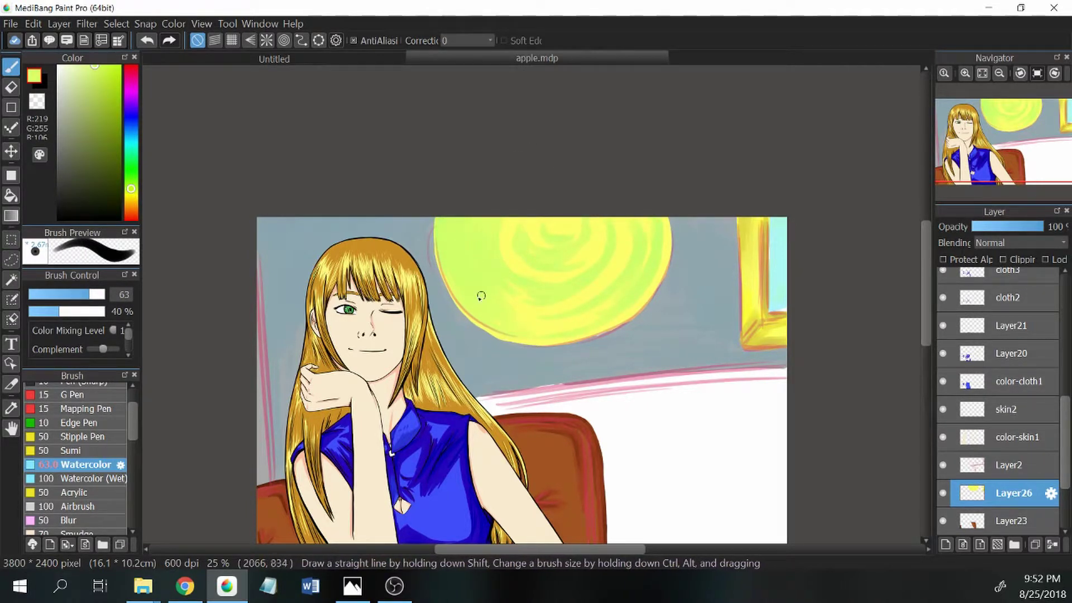
pyautogui.click(130, 182)
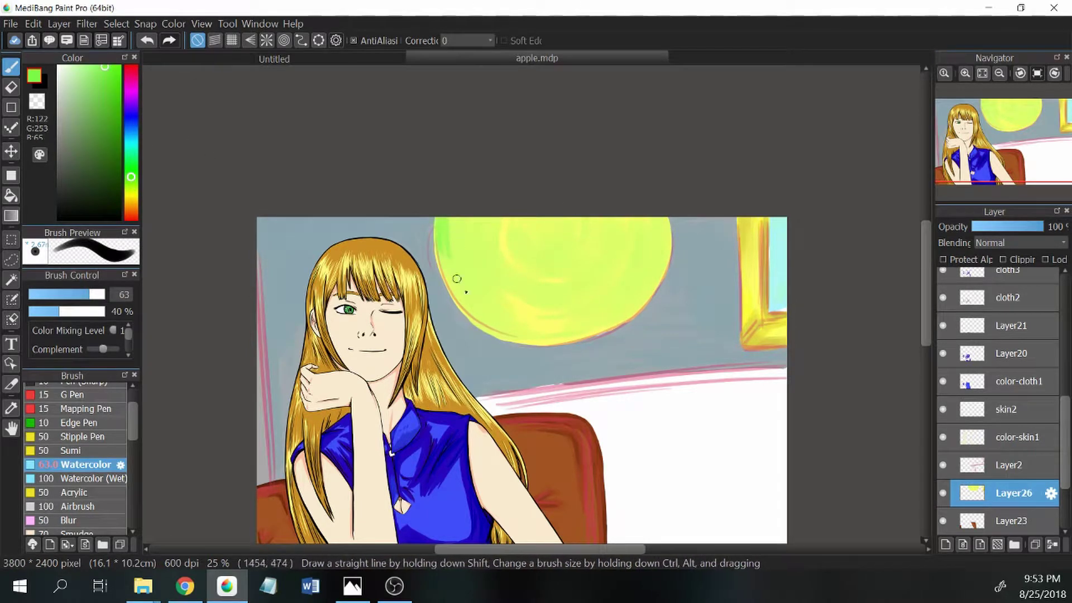
pyautogui.keyDown('alt'); pyautogui.click(497, 244); pyautogui.keyUp('alt')
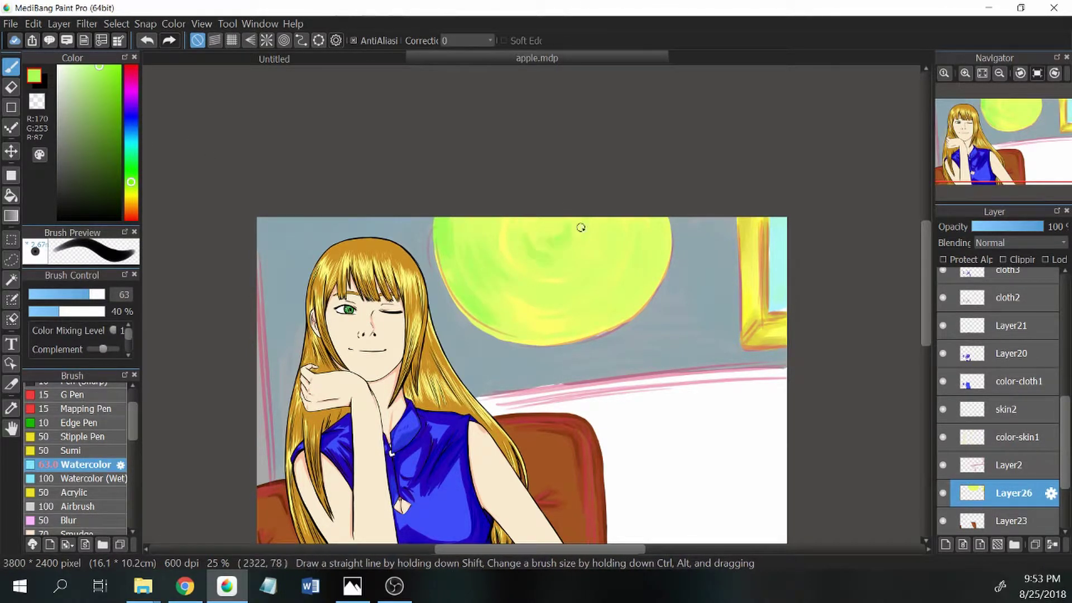
pyautogui.moveTo(579, 229); pyautogui.dragTo(589, 262)
pyautogui.keyDown('alt'); pyautogui.click(572, 254); pyautogui.keyUp('alt')
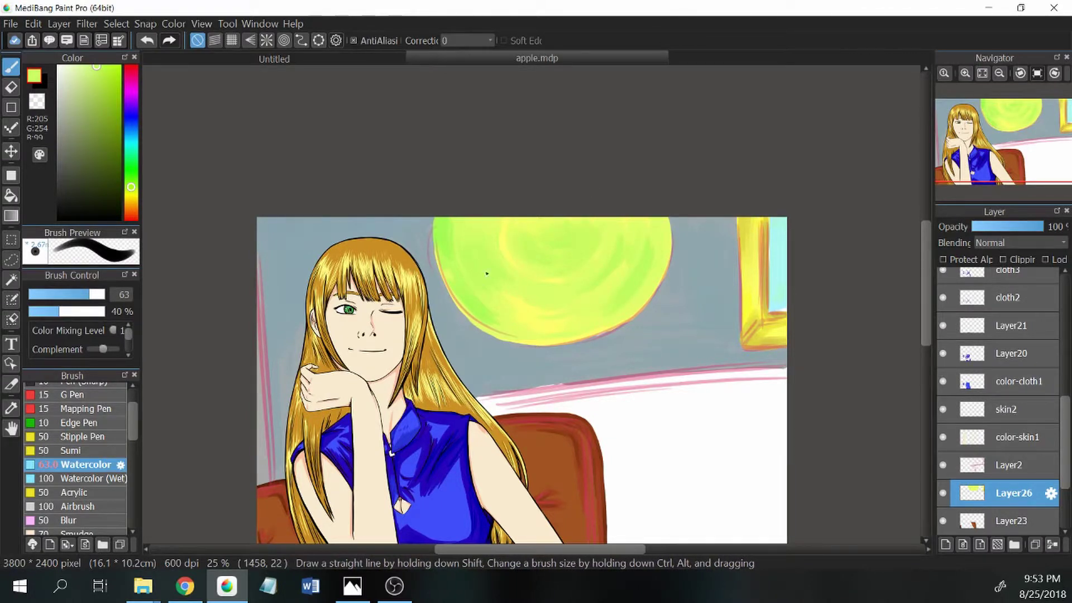
# - Sample the wall's blue-greys on Layer24 and blend them around the circle, beside the frame and behind the hair
pyautogui.keyDown('alt'); pyautogui.click(686, 283); pyautogui.keyUp('alt')
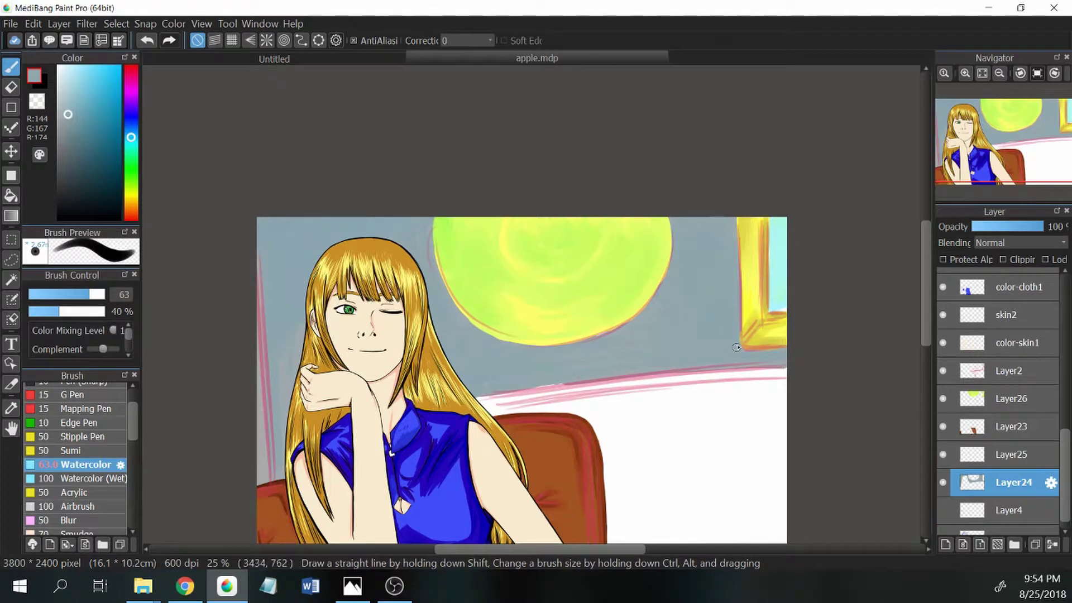
pyautogui.keyDown('alt'); pyautogui.click(562, 354); pyautogui.keyUp('alt')
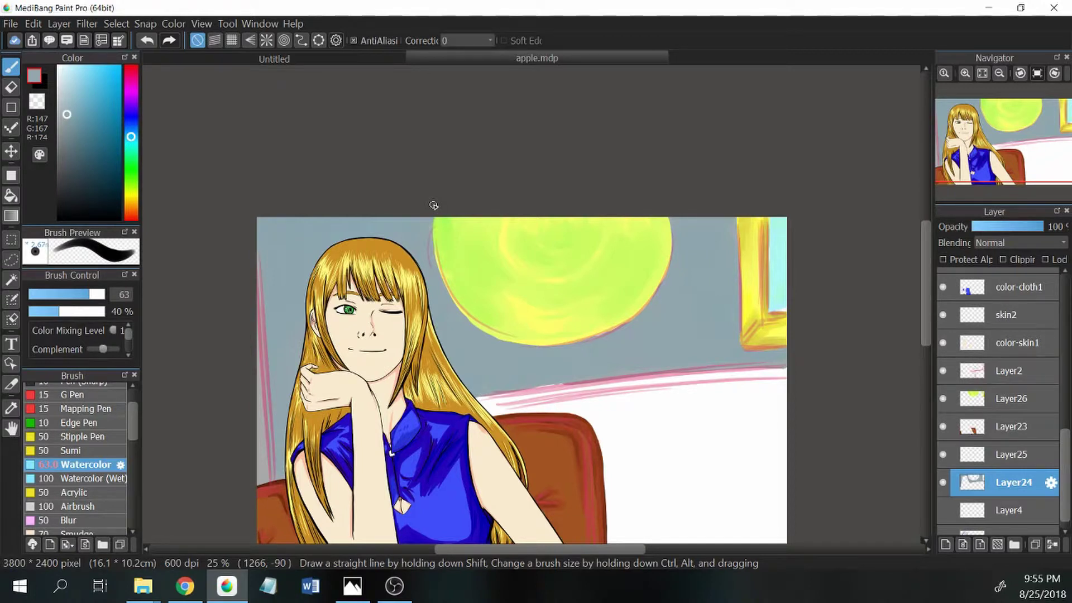
pyautogui.keyDown('alt'); pyautogui.click(264, 285); pyautogui.keyUp('alt')
pyautogui.keyDown('alt'); pyautogui.click(268, 324); pyautogui.keyUp('alt')
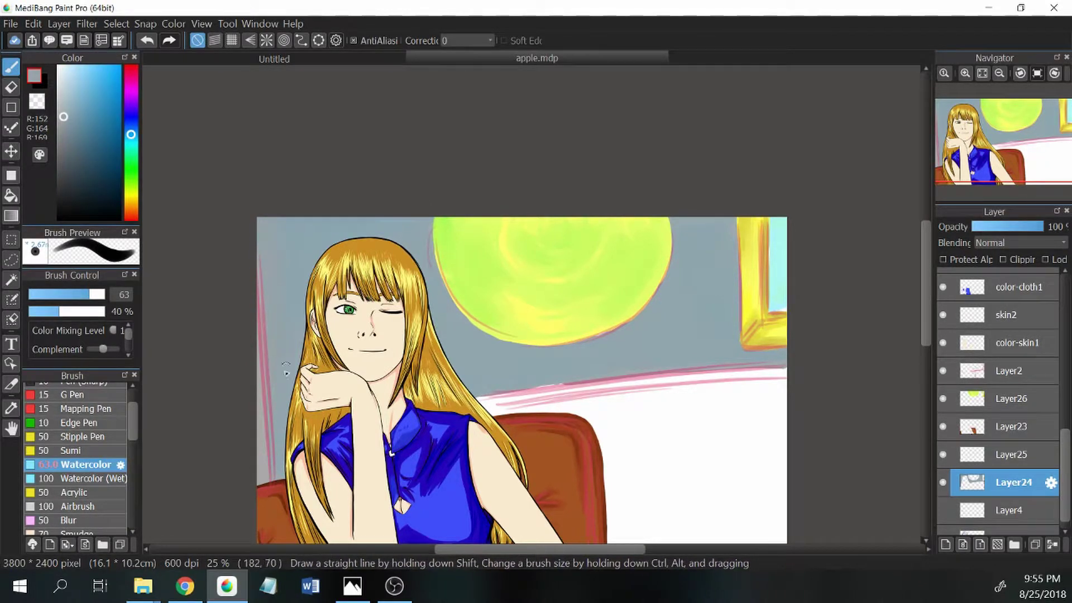
pyautogui.keyDown('alt'); pyautogui.click(527, 383); pyautogui.keyUp('alt')
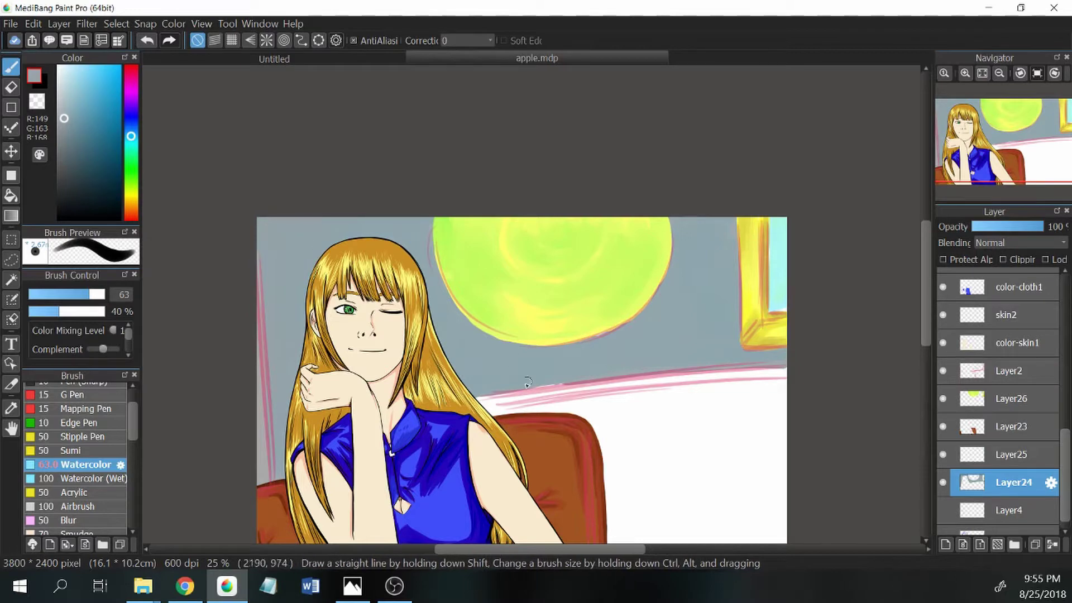
# - Paint the large sofa back dark red-brown on Layer25, with a darker brown band along its upper edge
pyautogui.moveTo(614, 391); pyautogui.dragTo(517, 295)
pyautogui.keyDown('alt'); pyautogui.click(505, 369); pyautogui.keyUp('alt')
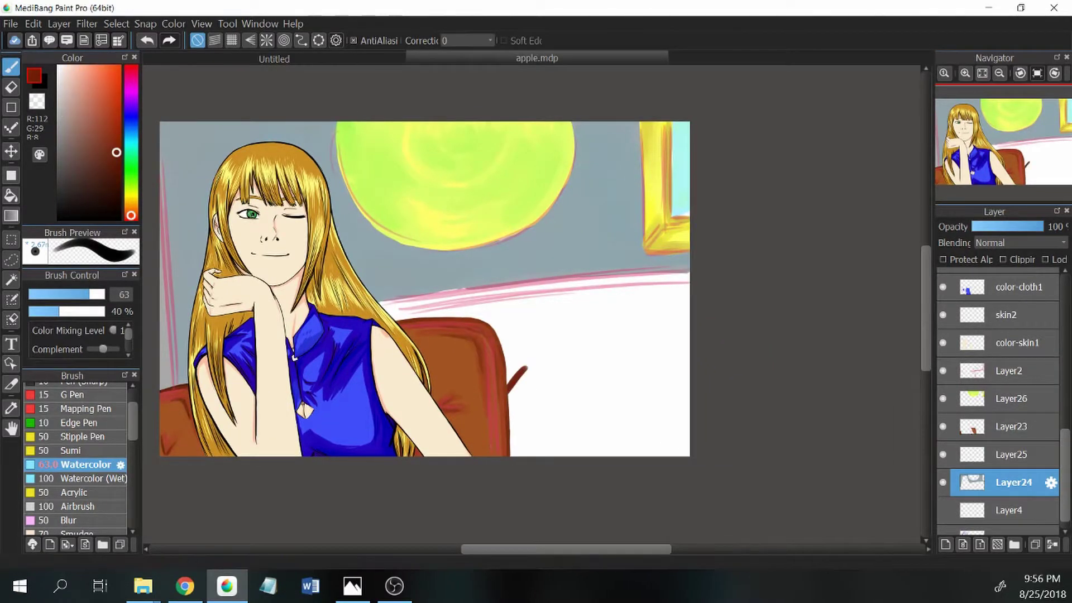
pyautogui.click(944, 464)
pyautogui.moveTo(425, 380)
pyautogui.mouseDown()
pyautogui.moveTo(525, 313)
pyautogui.moveTo(603, 363)
pyautogui.mouseUp()
pyautogui.moveTo(659, 207)
pyautogui.mouseDown()
pyautogui.moveTo(447, 357)
pyautogui.moveTo(566, 248)
pyautogui.moveTo(664, 263)
pyautogui.mouseUp()
pyautogui.moveTo(642, 313); pyautogui.dragTo(726, 358)
pyautogui.hotkey('ctrl', '0')
pyautogui.moveTo(547, 358)
pyautogui.mouseDown()
pyautogui.moveTo(589, 413)
pyautogui.moveTo(594, 328)
pyautogui.moveTo(668, 318)
pyautogui.moveTo(134, 170)
pyautogui.mouseUp()
pyautogui.click(131, 208)
pyautogui.click(118, 164)
pyautogui.moveTo(402, 391); pyautogui.dragTo(665, 213)
# - Sample the sofa back's dark reds and browns and blend them across its surface and into its lower corner
pyautogui.keyDown('alt'); pyautogui.click(603, 274); pyautogui.keyUp('alt')
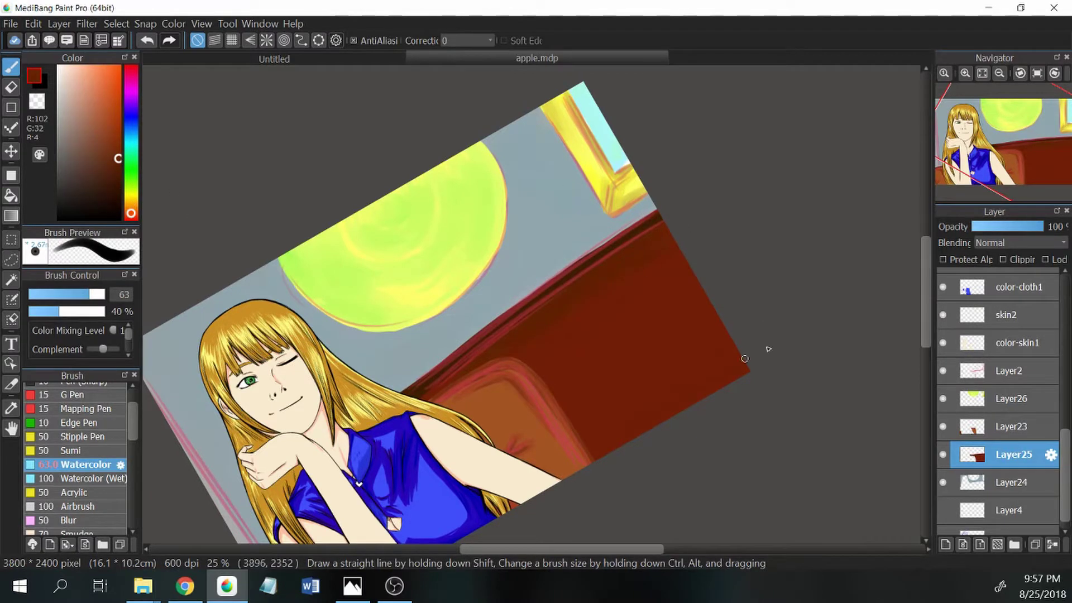
pyautogui.keyDown('alt'); pyautogui.click(660, 309); pyautogui.keyUp('alt')
pyautogui.keyDown('alt'); pyautogui.click(713, 354); pyautogui.keyUp('alt')
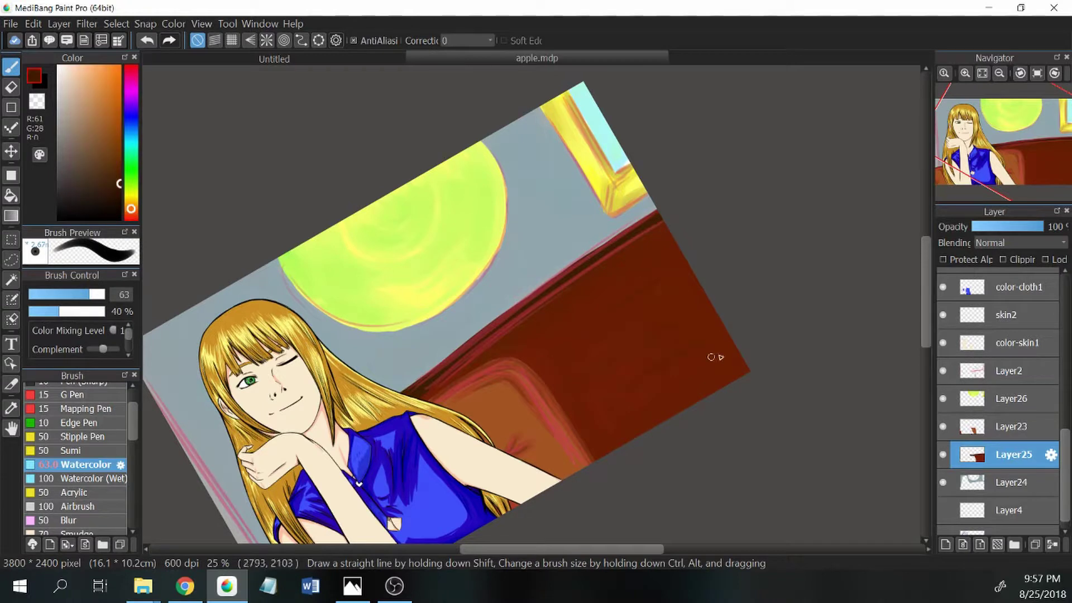
pyautogui.keyDown('alt'); pyautogui.click(684, 277); pyautogui.keyUp('alt')
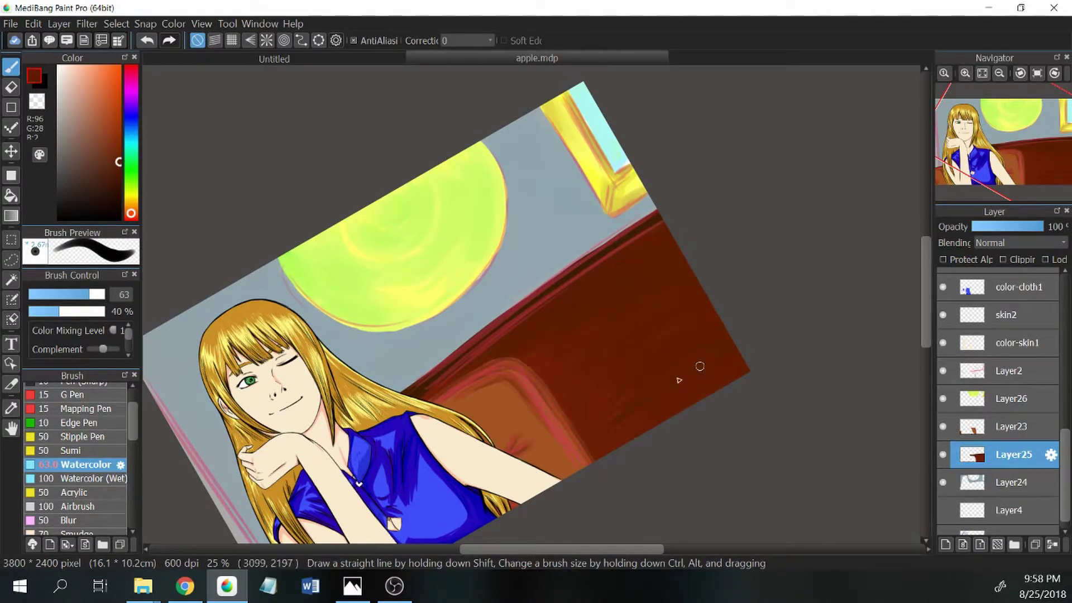
pyautogui.keyDown('alt'); pyautogui.click(620, 353); pyautogui.keyUp('alt')
pyautogui.keyDown('alt'); pyautogui.click(618, 244); pyautogui.keyUp('alt')
pyautogui.keyDown('alt'); pyautogui.click(727, 327); pyautogui.keyUp('alt')
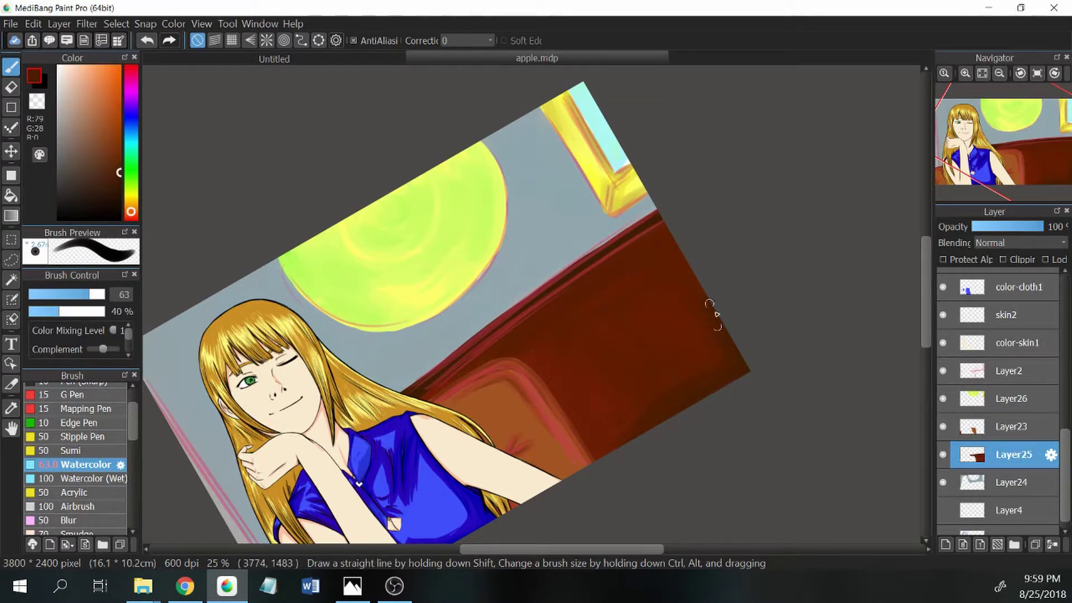
# - Darken the outer edge of the sofa back with sampled dark brown and hide the pink sketch on Layer2
pyautogui.keyDown('alt'); pyautogui.click(701, 385); pyautogui.keyUp('alt')
pyautogui.hotkey('ctrl', '0')
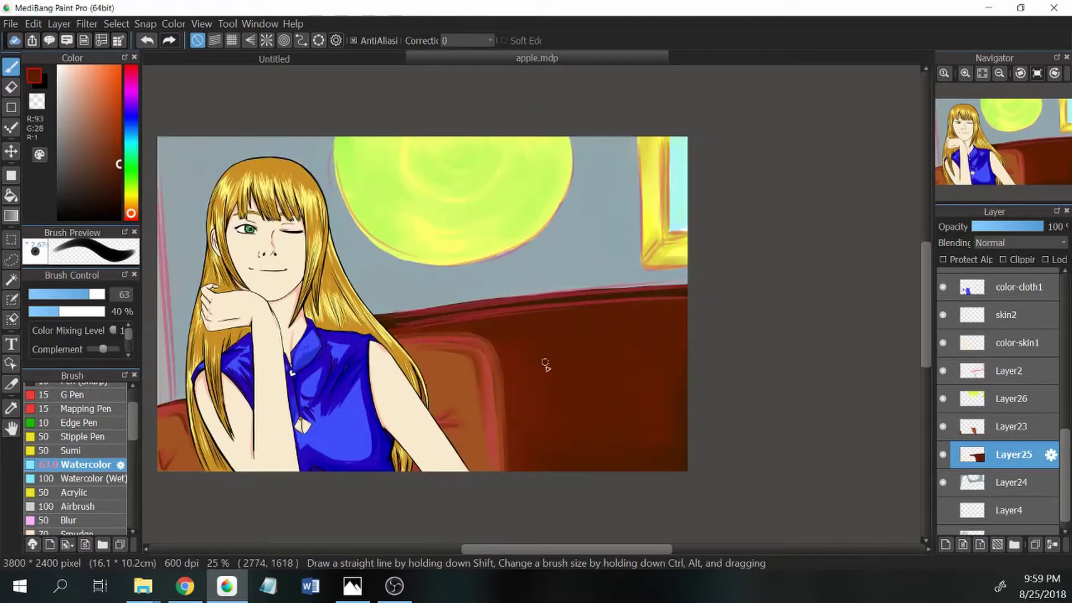
pyautogui.keyDown('alt'); pyautogui.click(645, 464); pyautogui.keyUp('alt')
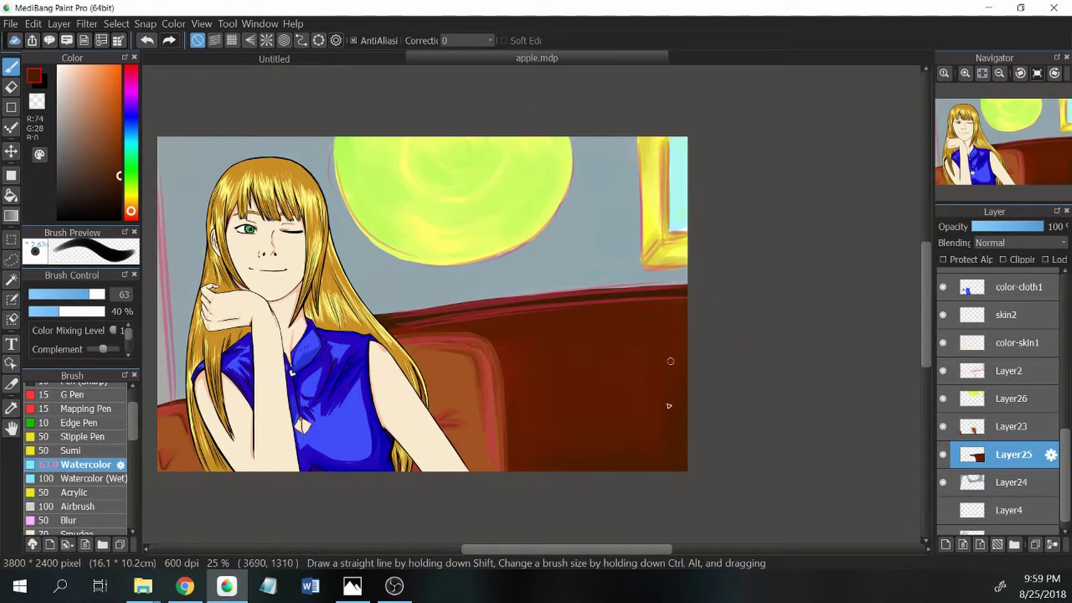
pyautogui.scroll(1, 607, 160)
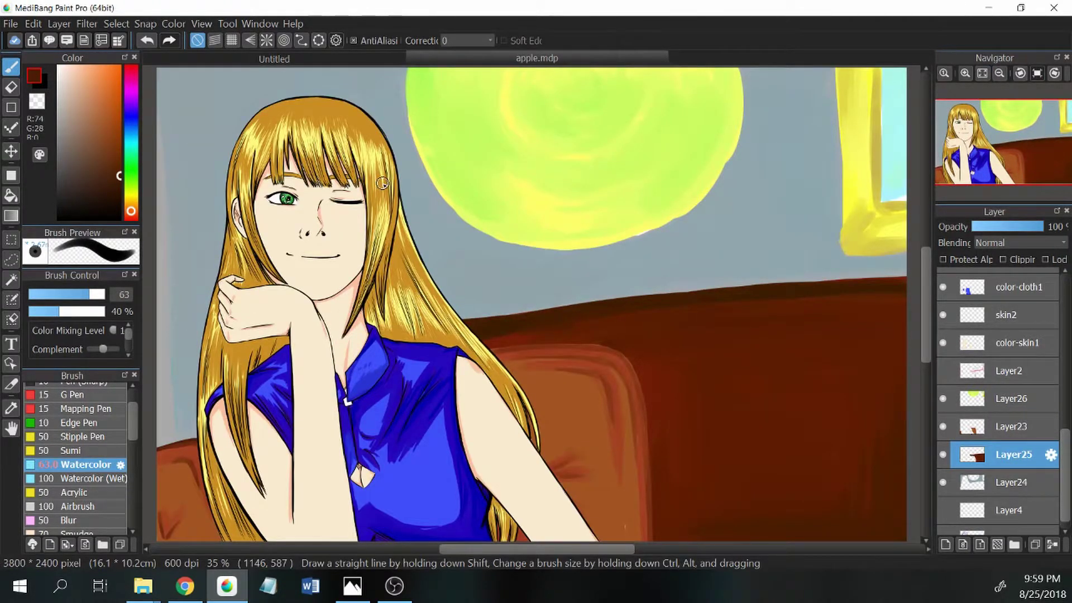
# - Create a new 3800 × 2400 pixel canvas and handwrite "STILL DON'T" across its upper part with a black size 10 Pen
pyautogui.hotkey('ctrl', 'n')
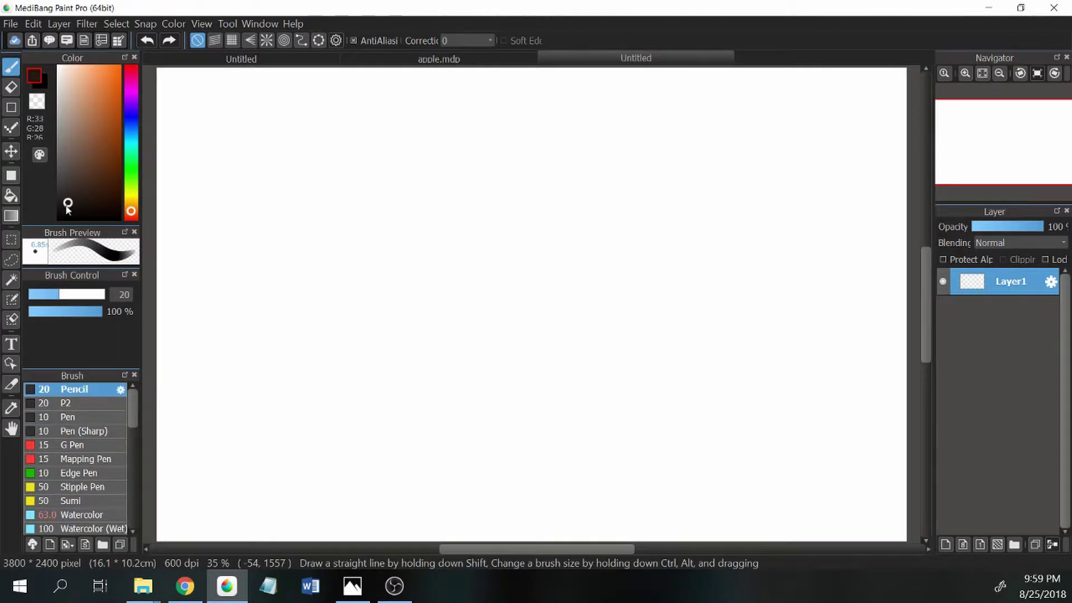
pyautogui.moveTo(272, 136); pyautogui.dragTo(174, 297)
pyautogui.moveTo(262, 169); pyautogui.dragTo(372, 129)
pyautogui.moveTo(308, 158); pyautogui.dragTo(279, 278)
pyautogui.moveTo(349, 170); pyautogui.dragTo(310, 276)
pyautogui.moveTo(394, 155); pyautogui.dragTo(391, 246)
pyautogui.moveTo(445, 158); pyautogui.dragTo(456, 244)
pyautogui.moveTo(612, 129); pyautogui.dragTo(518, 262)
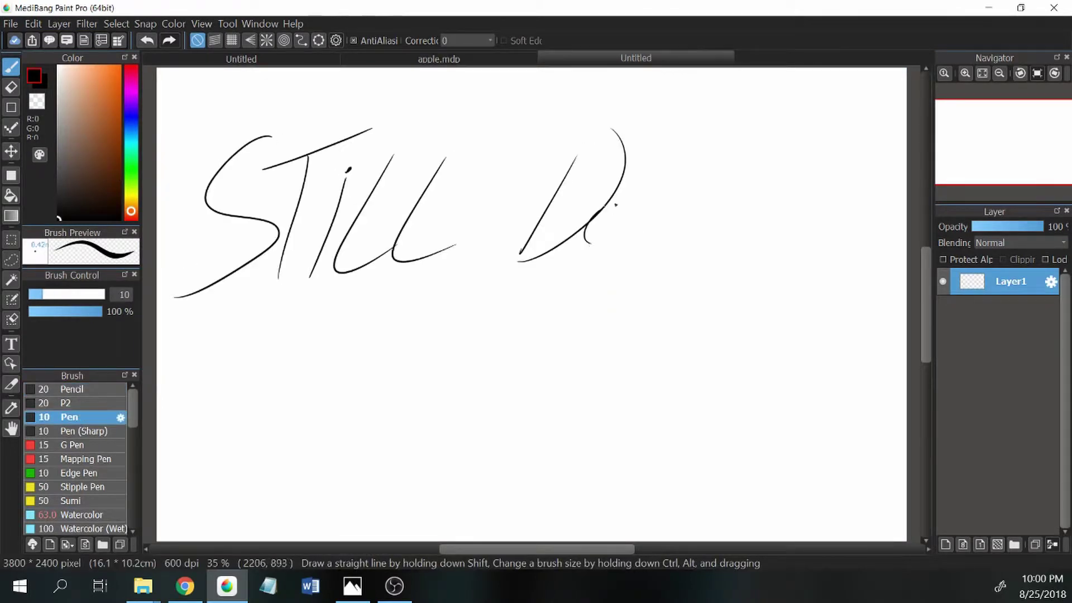
pyautogui.moveTo(646, 252); pyautogui.dragTo(702, 209)
pyautogui.moveTo(770, 156); pyautogui.dragTo(694, 270)
# - Handwrite "KNOW HOW TO" as the second line of the message
pyautogui.moveTo(294, 402); pyautogui.dragTo(442, 349)
pyautogui.moveTo(592, 385); pyautogui.dragTo(652, 342)
pyautogui.moveTo(719, 316); pyautogui.dragTo(782, 296)
# - Handwrite "DO BACKGROUNDS" as the third line of the message
pyautogui.moveTo(254, 430); pyautogui.dragTo(243, 508)
pyautogui.moveTo(419, 511); pyautogui.dragTo(463, 413)
pyautogui.moveTo(651, 425); pyautogui.dragTo(601, 500)
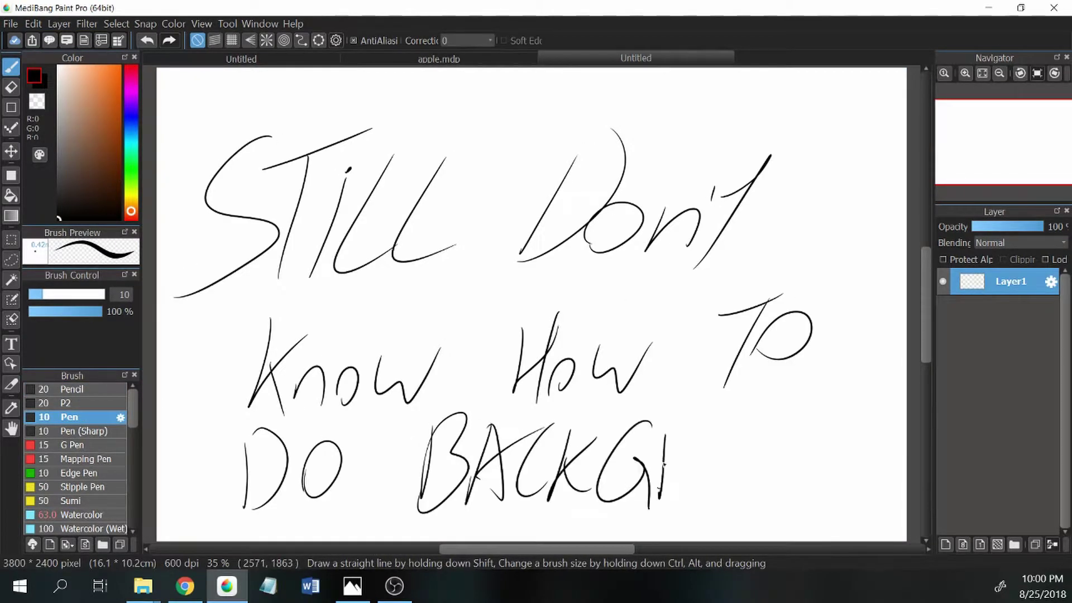
pyautogui.moveTo(673, 503); pyautogui.dragTo(701, 497)
pyautogui.moveTo(726, 441); pyautogui.dragTo(723, 444)
pyautogui.moveTo(759, 424); pyautogui.dragTo(781, 430)
pyautogui.moveTo(793, 503); pyautogui.dragTo(821, 424)
pyautogui.moveTo(835, 424); pyautogui.dragTo(835, 503)
pyautogui.moveTo(891, 430); pyautogui.dragTo(868, 503)
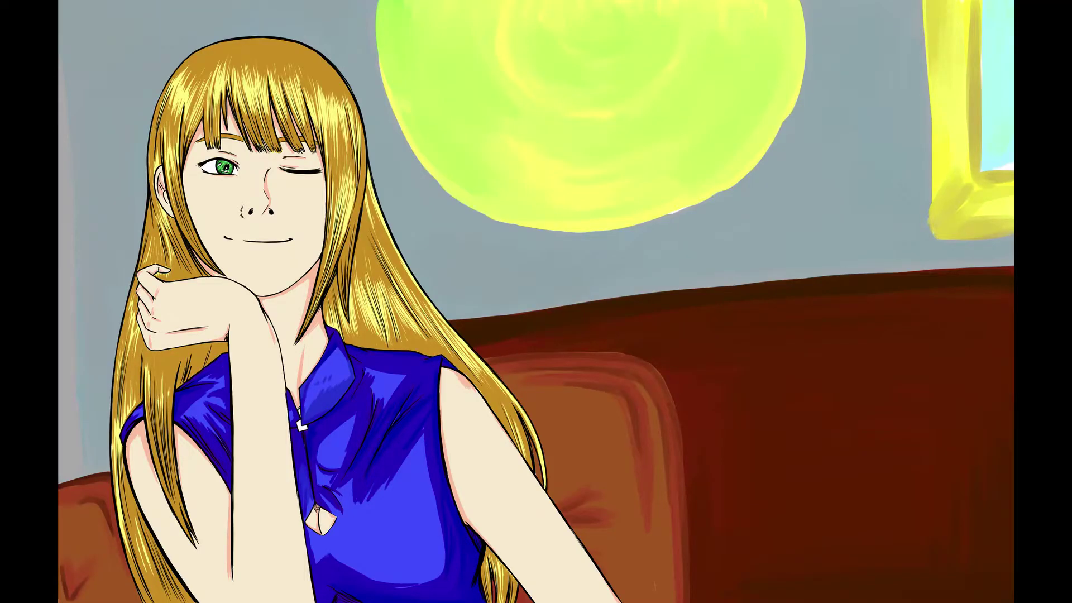